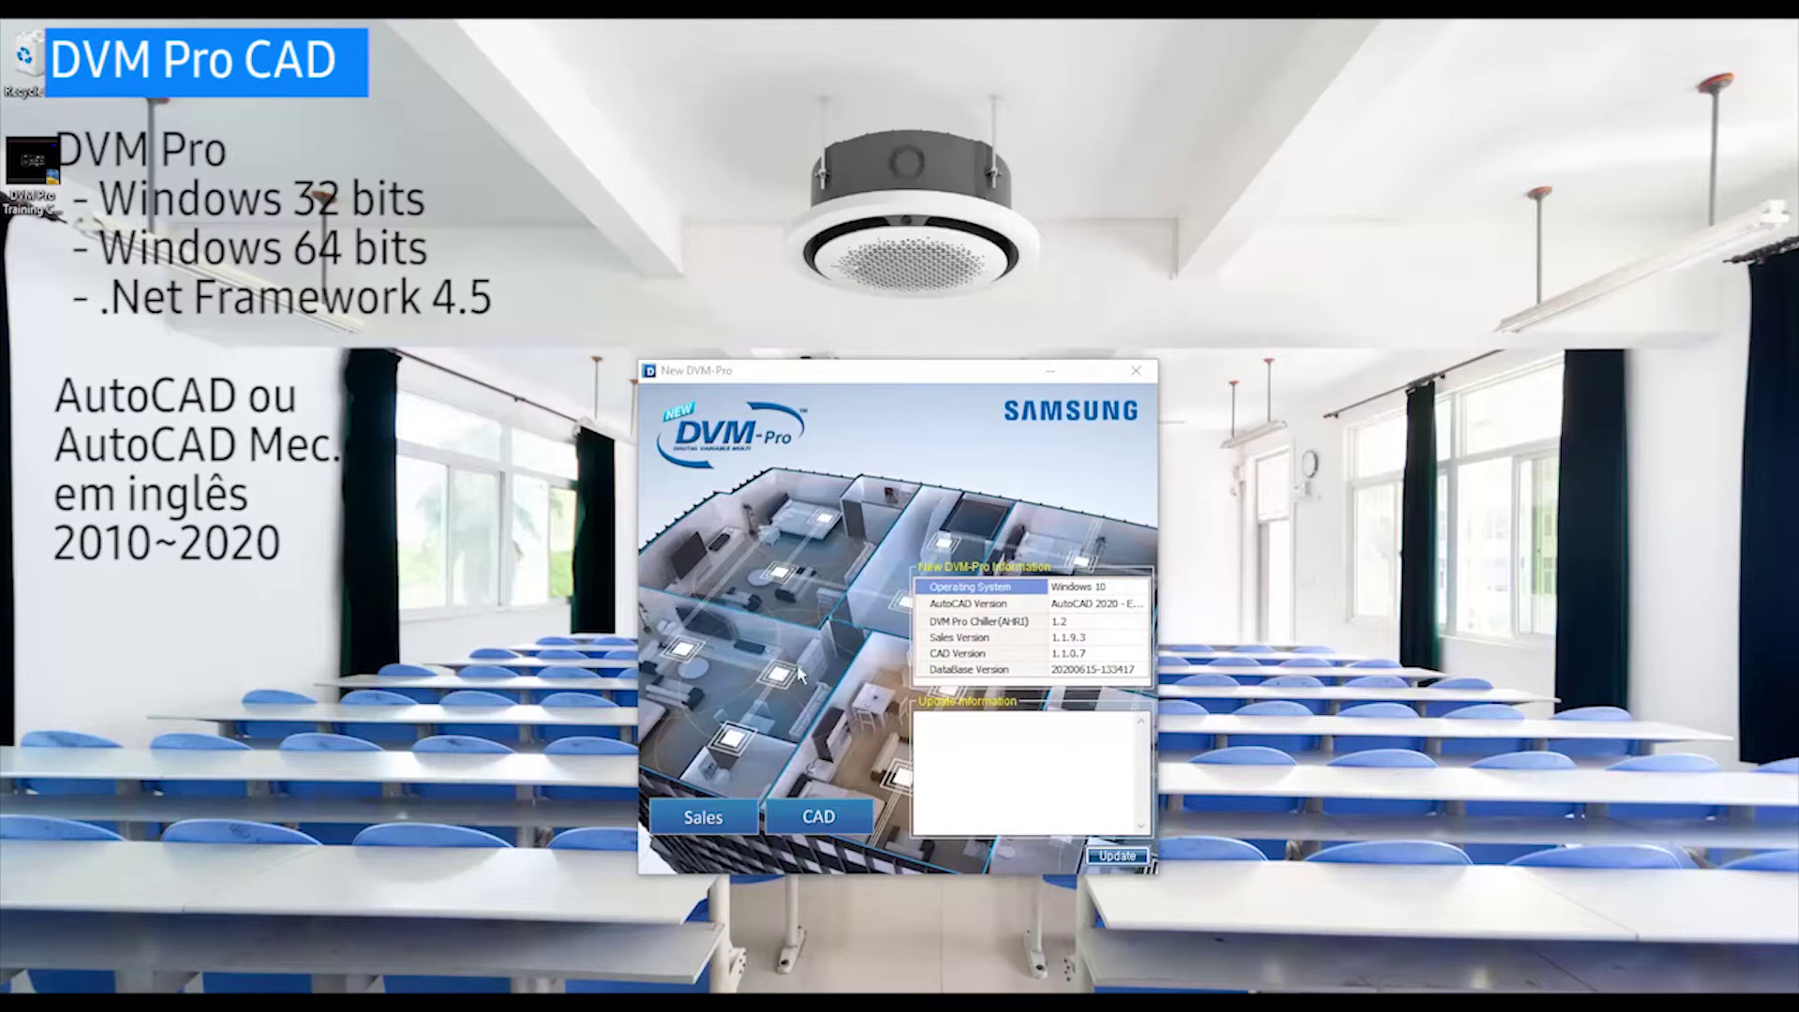
- Choose AutoCAD 2020 as the launcher's AutoCAD version and start the CAD module
{"action": "left_click", "coordinate": [1140, 604]}
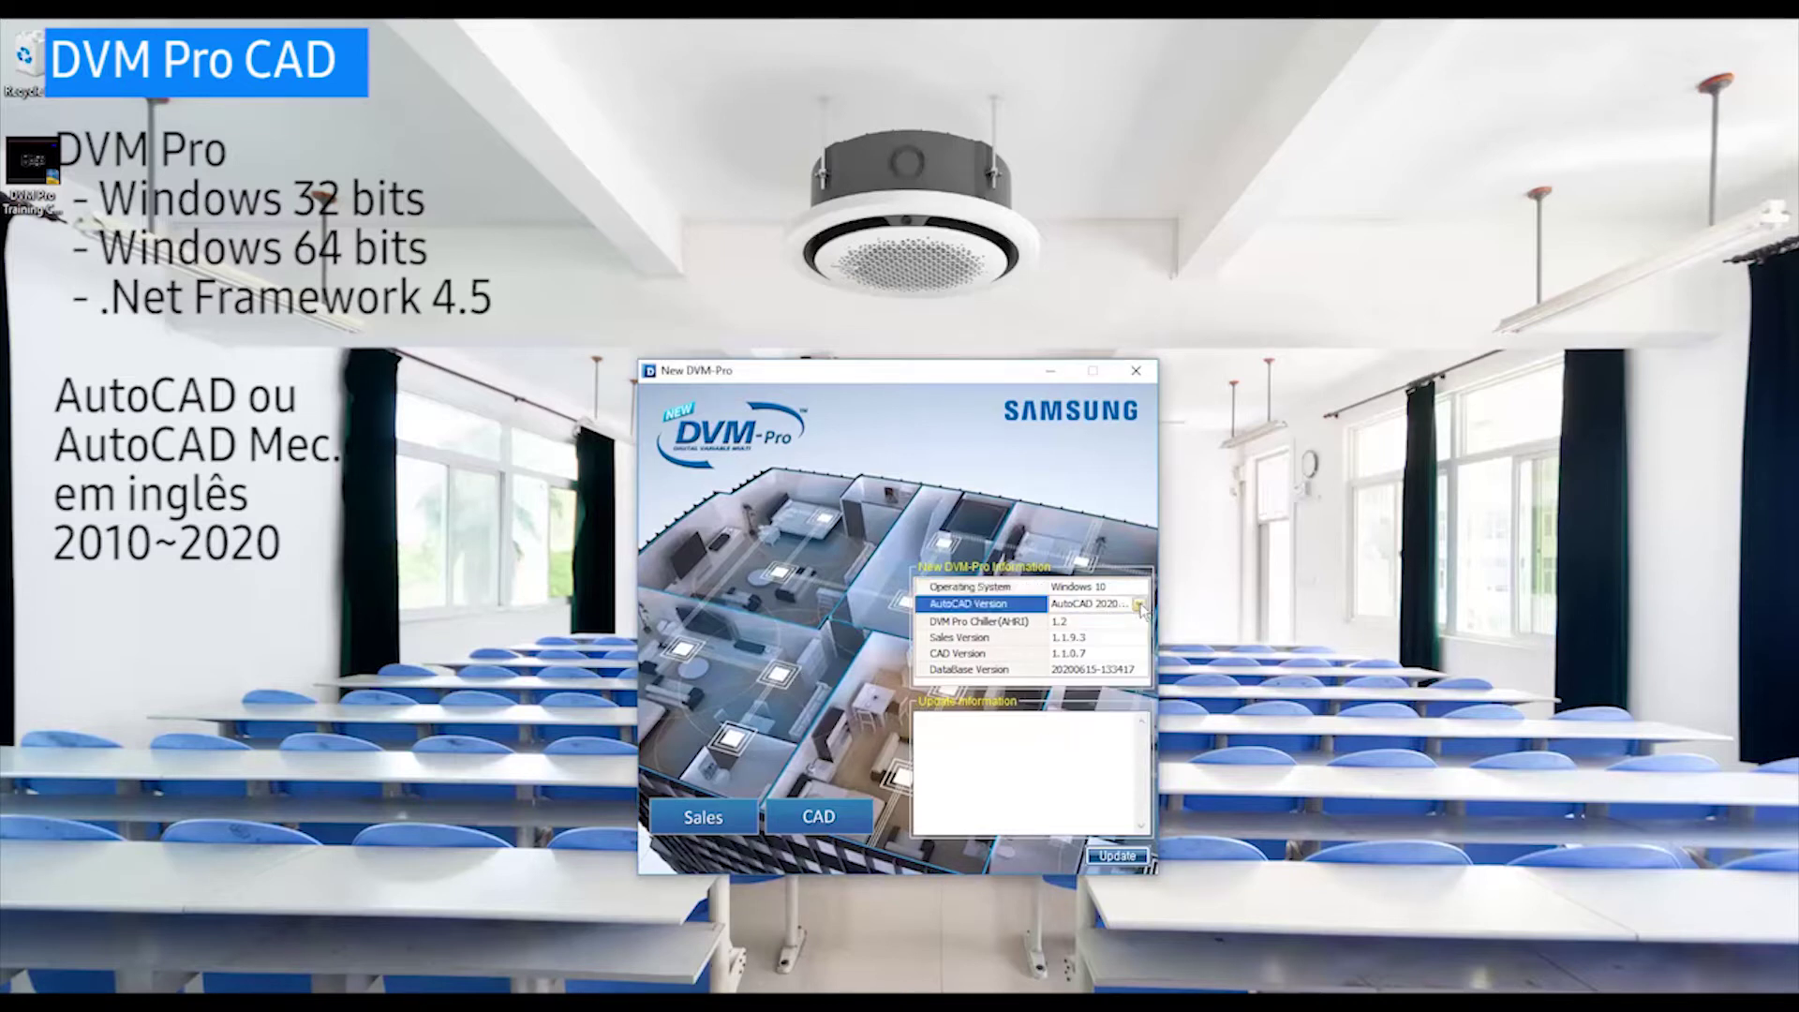
{"action": "left_click", "coordinate": [1140, 605]}
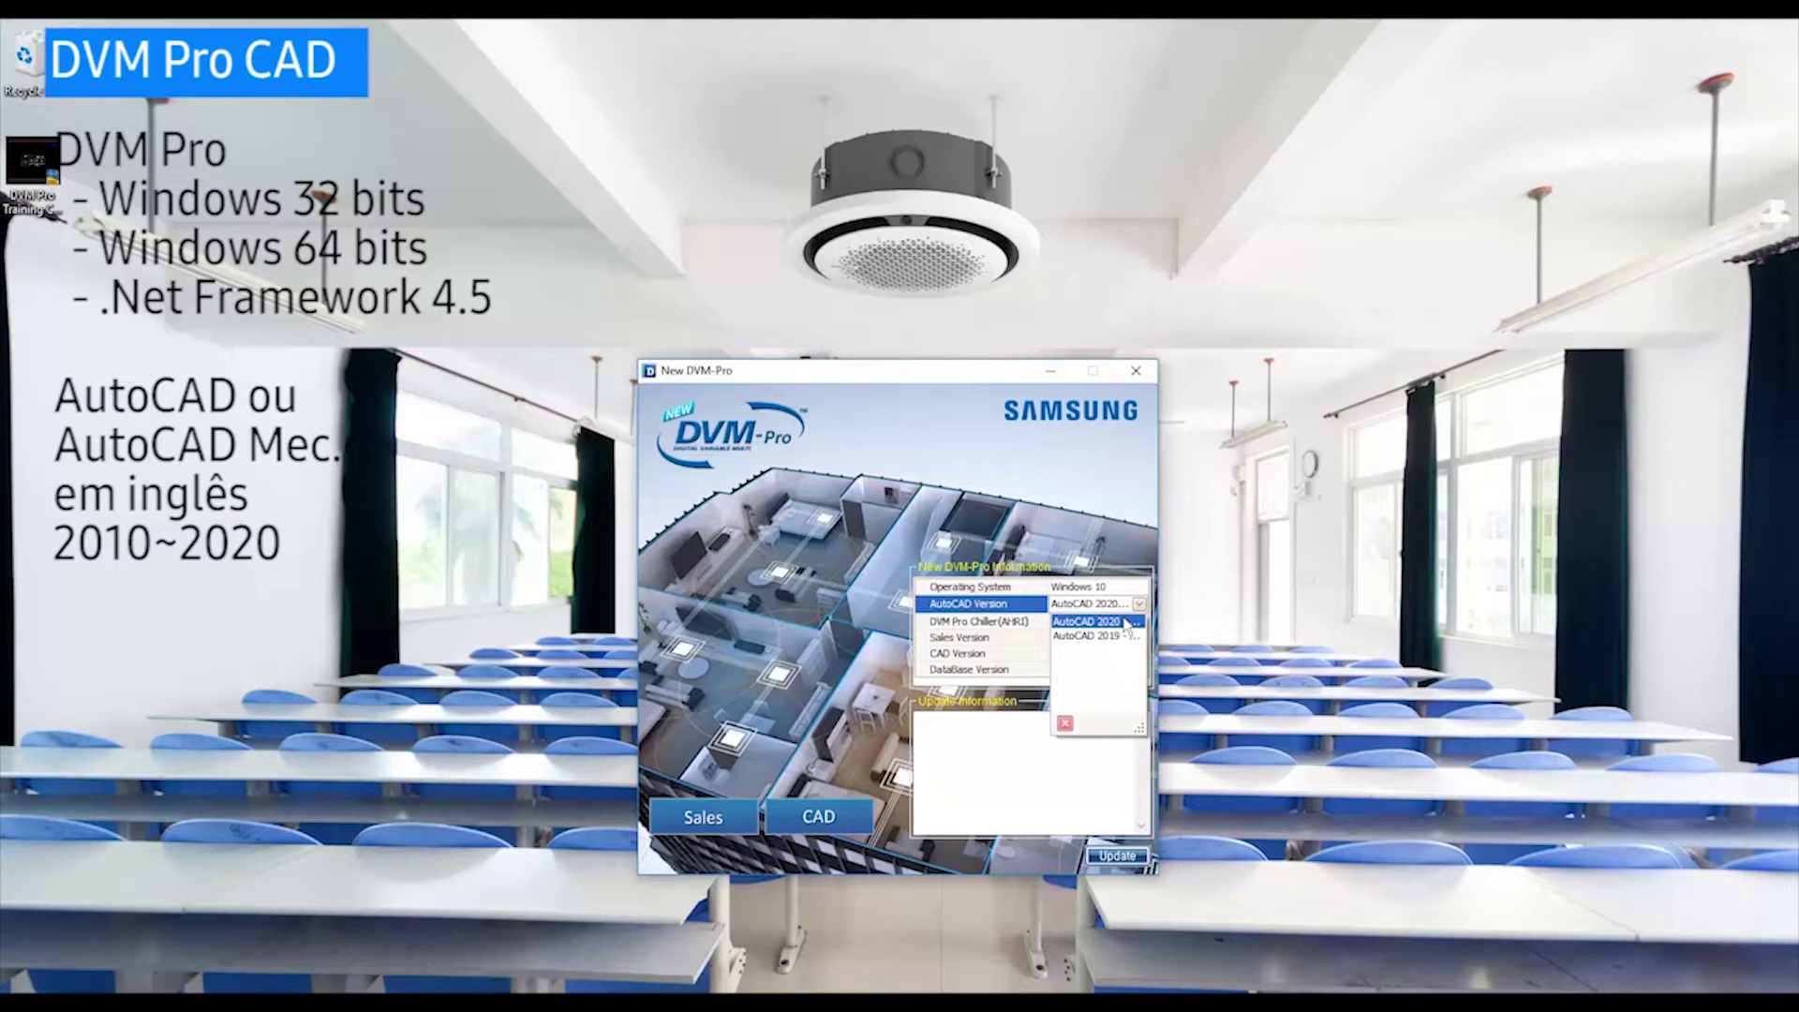
{"action": "left_click", "coordinate": [1123, 622]}
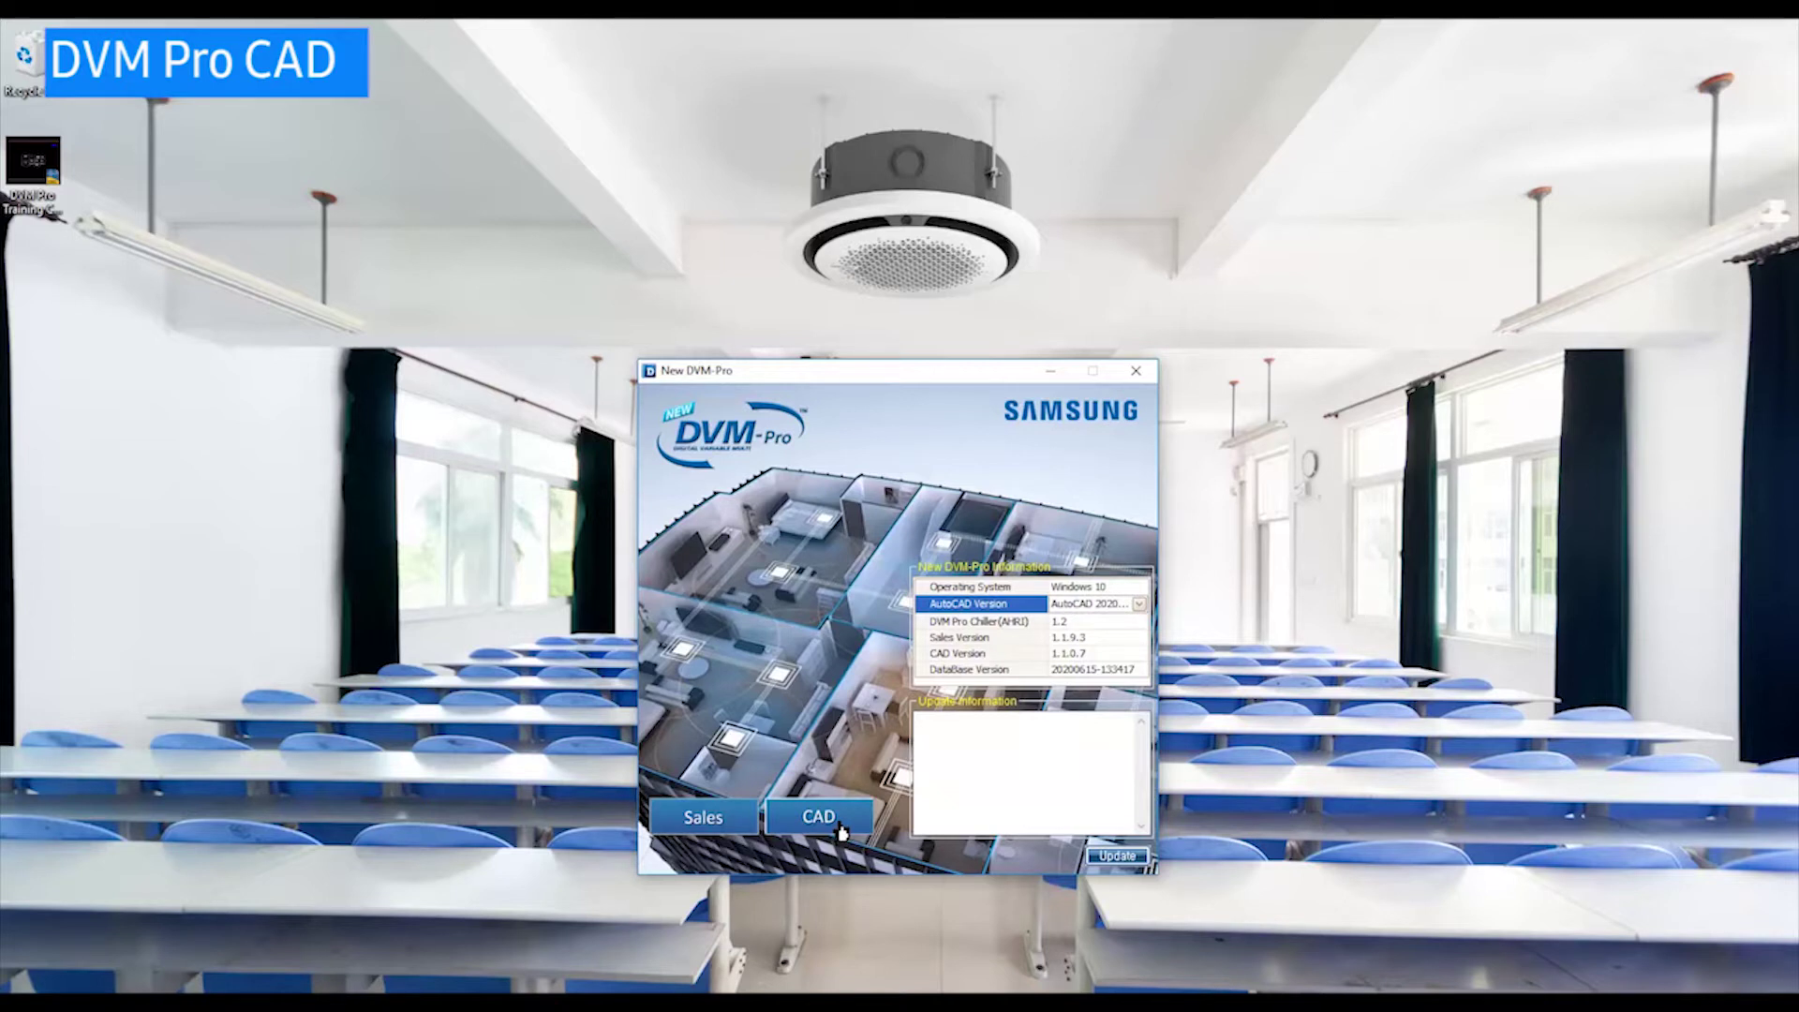
{"action": "left_click", "coordinate": [786, 833]}
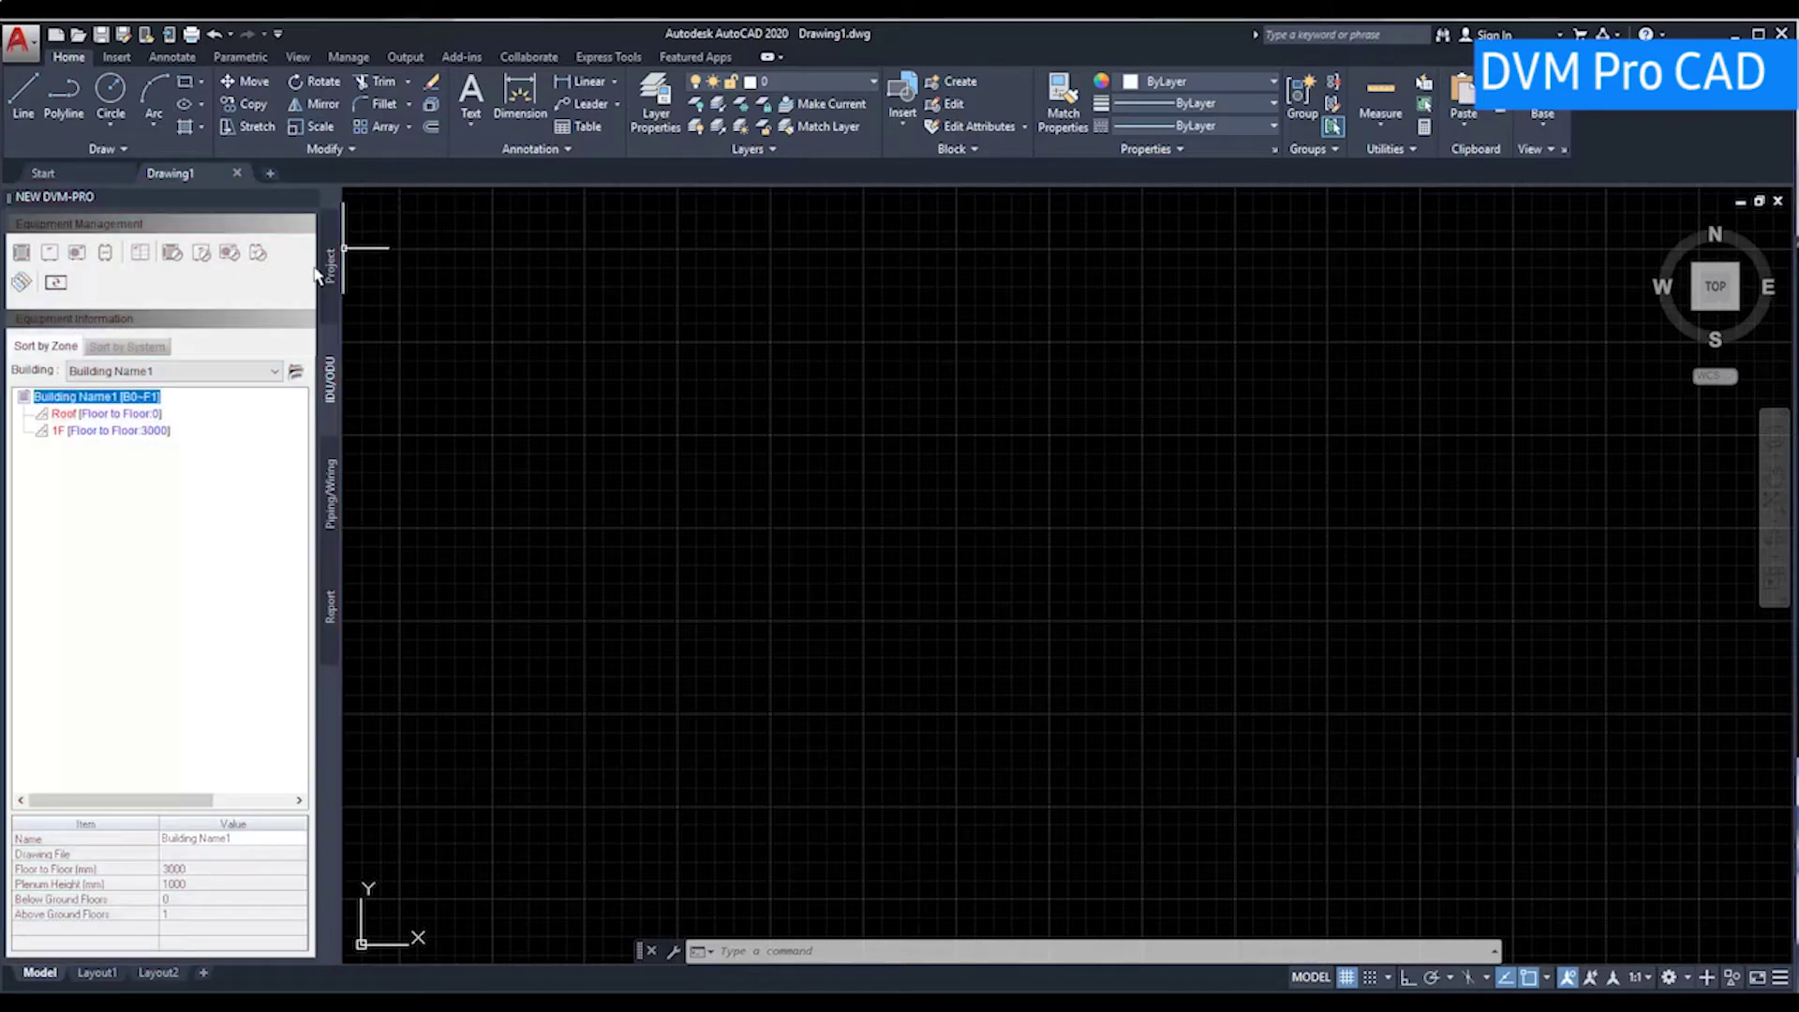
- Show the DVM-Pro project and building tools and bring up the Project Information form
{"action": "left_click", "coordinate": [333, 252]}
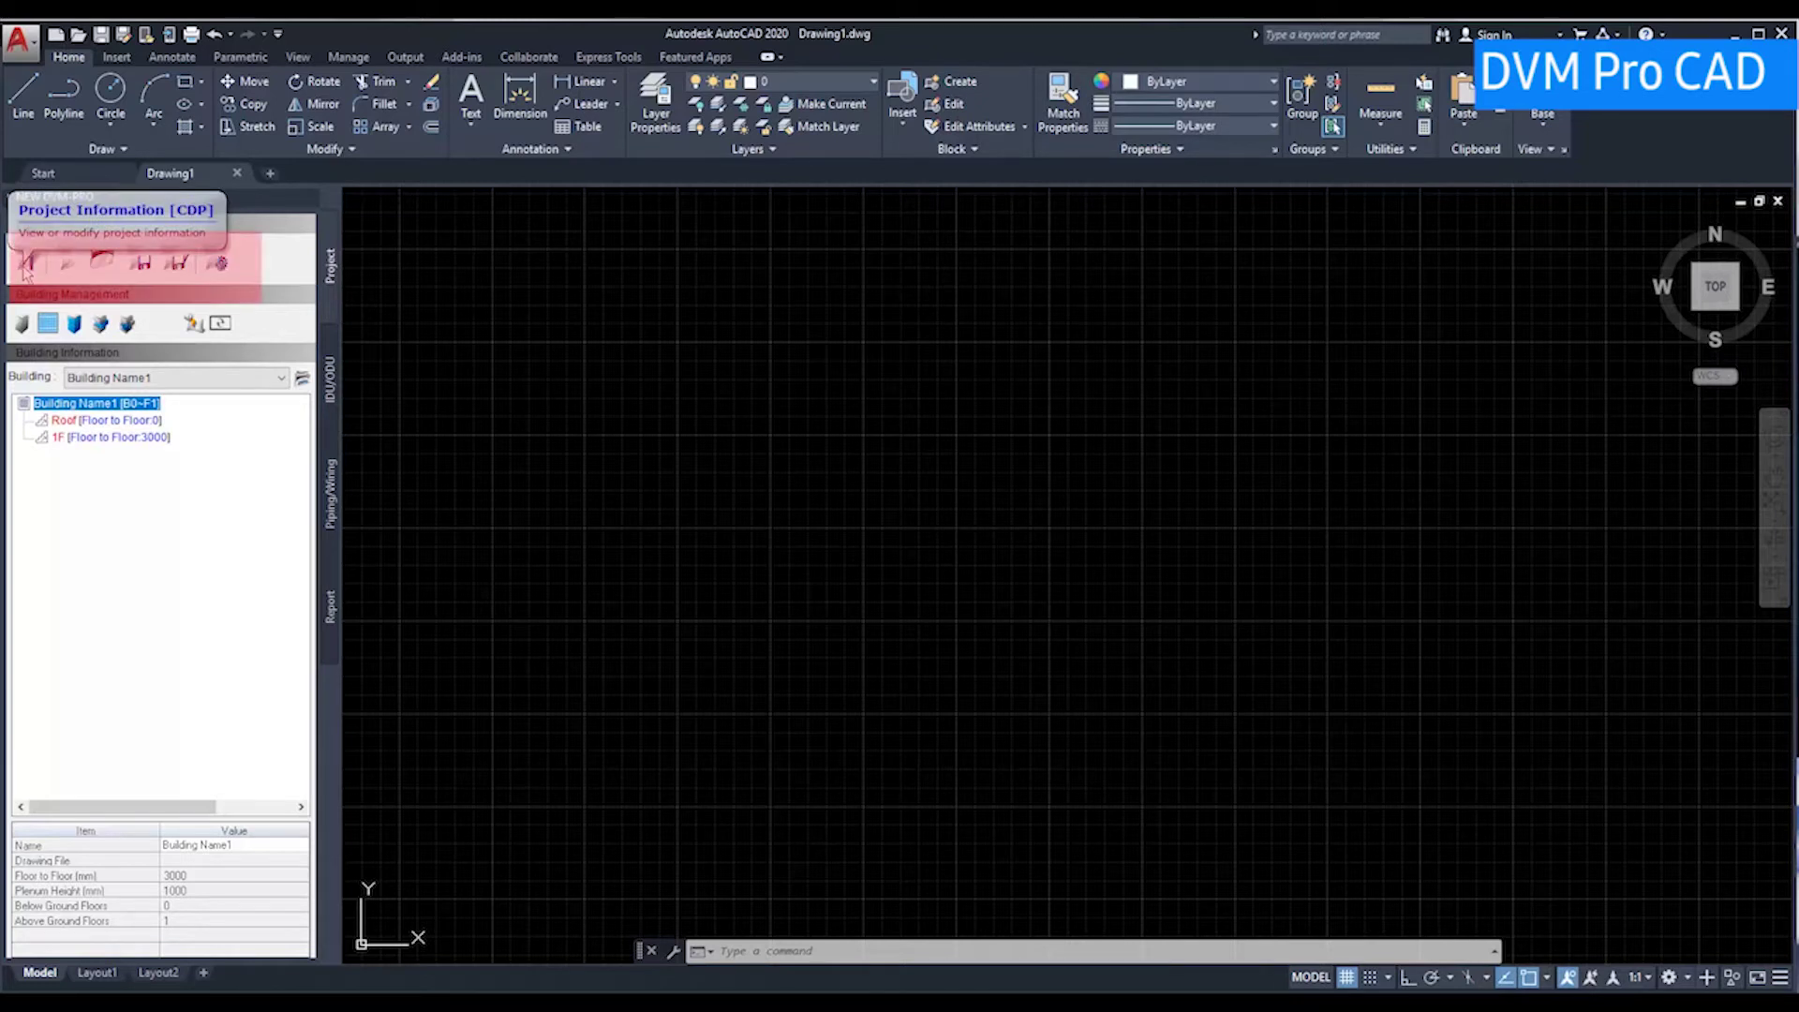
{"action": "left_click", "coordinate": [25, 267]}
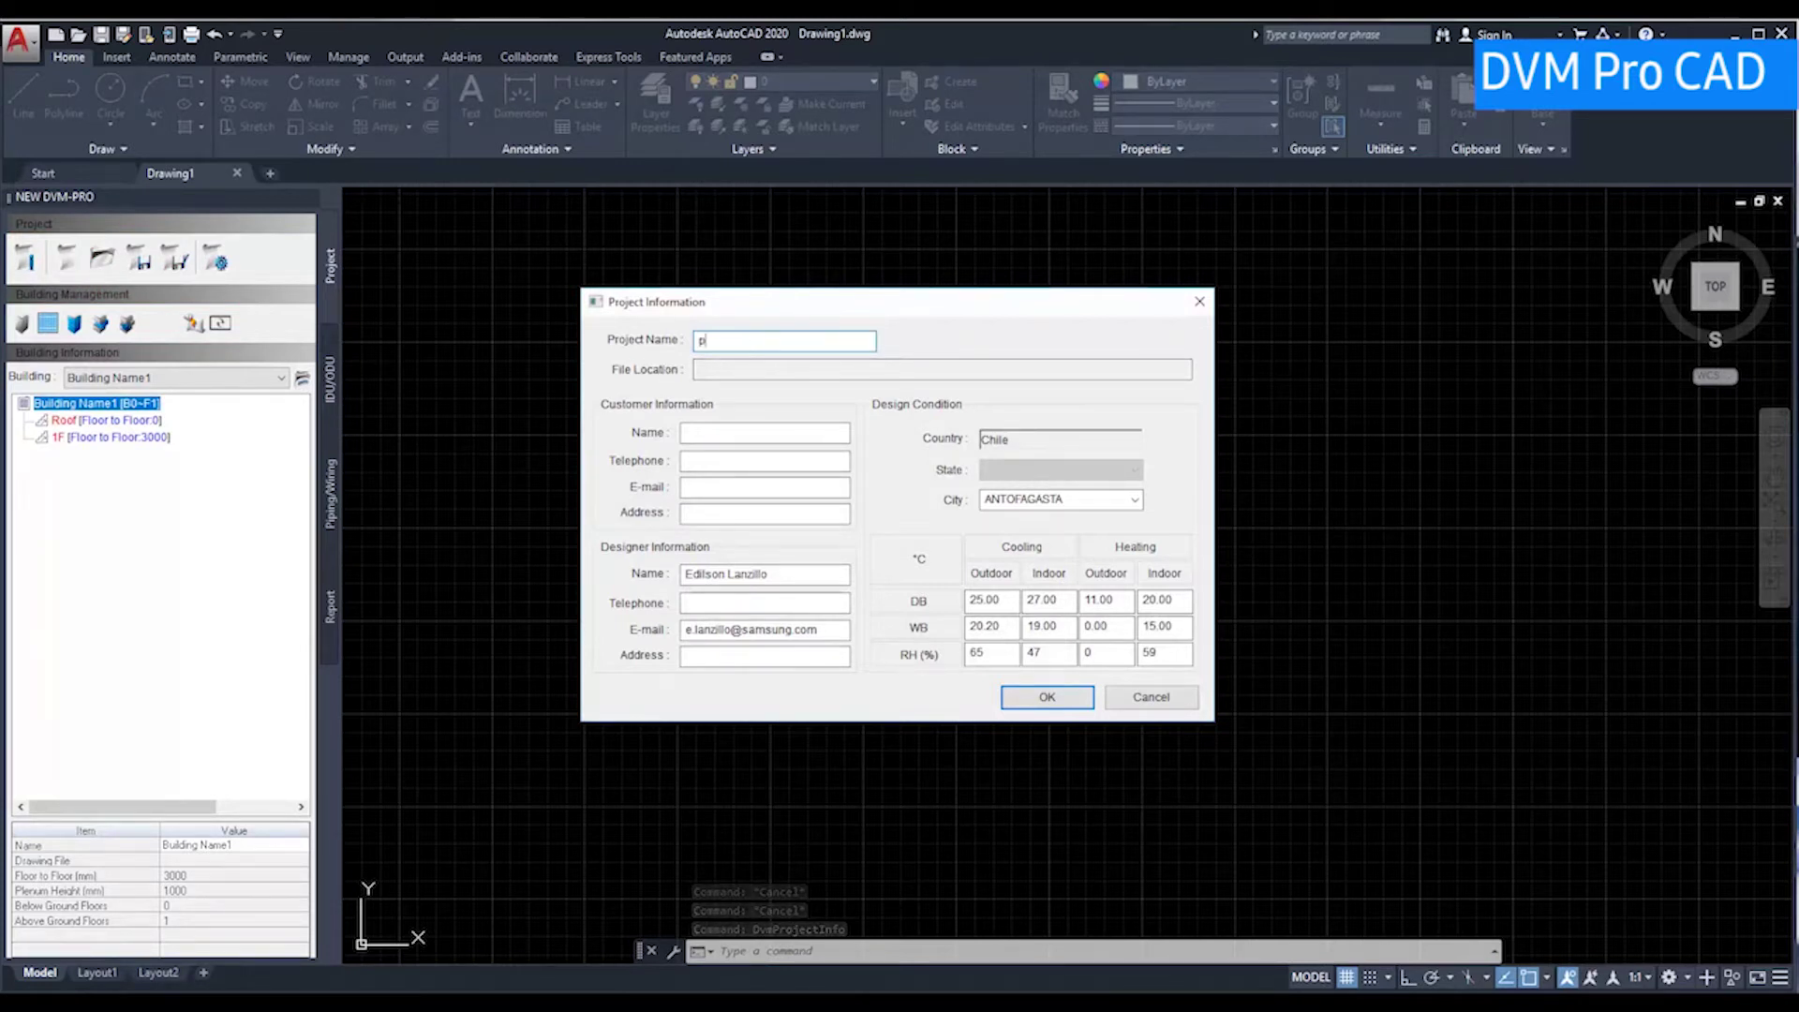
- Cancel the project form and switch the Preferences country from Chile to Brazil, applying and saving
{"action": "type", "text": "P"}
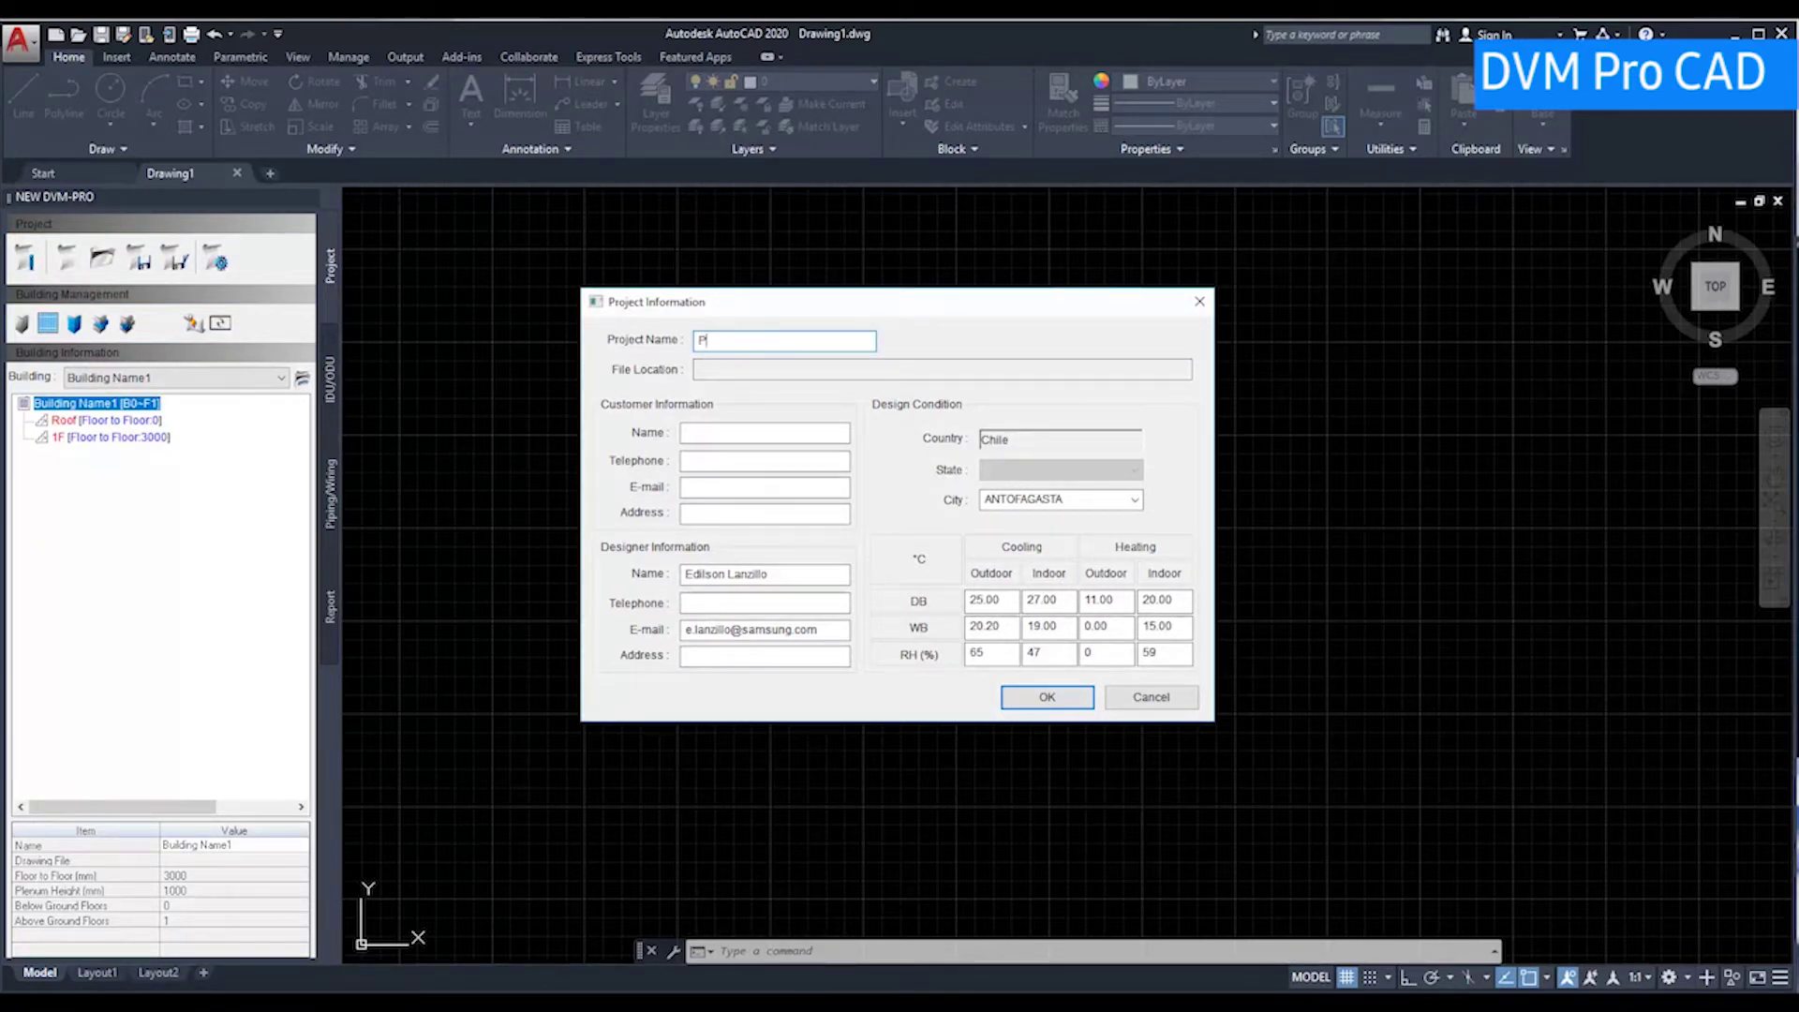
{"action": "type", "text": "ro"}
{"action": "key", "text": "Return"}
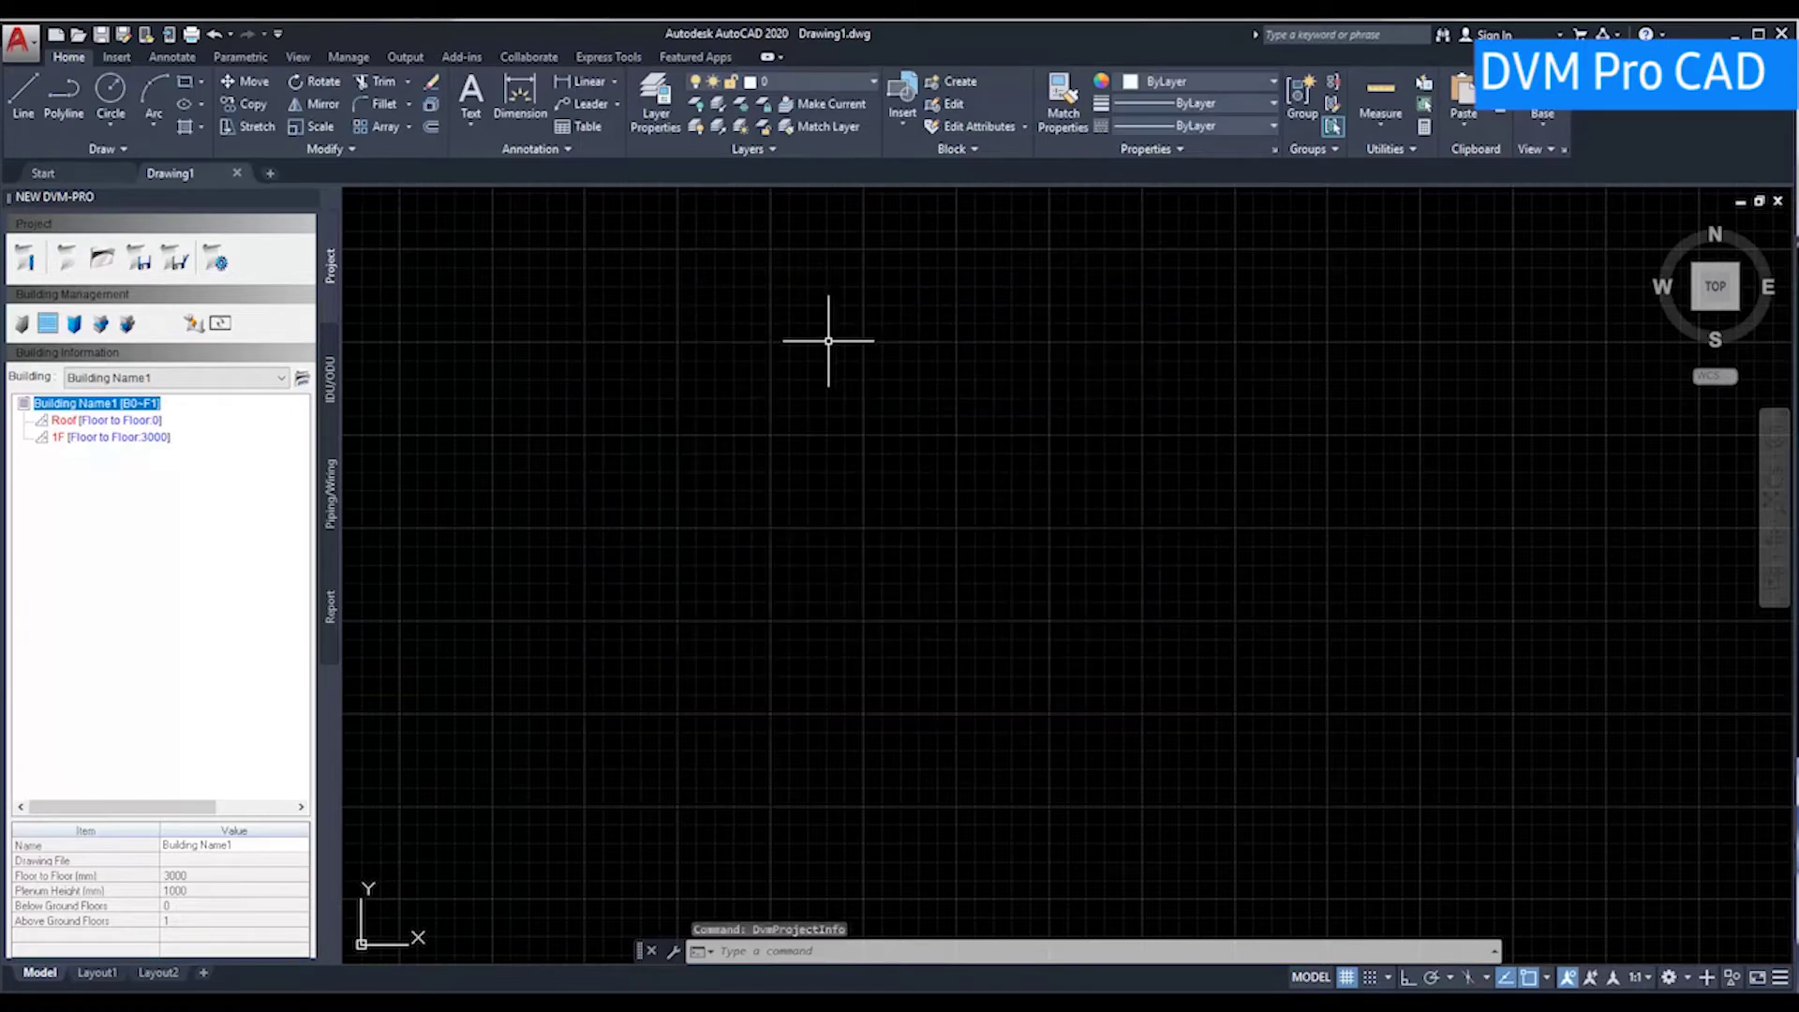
{"action": "left_click", "coordinate": [215, 272]}
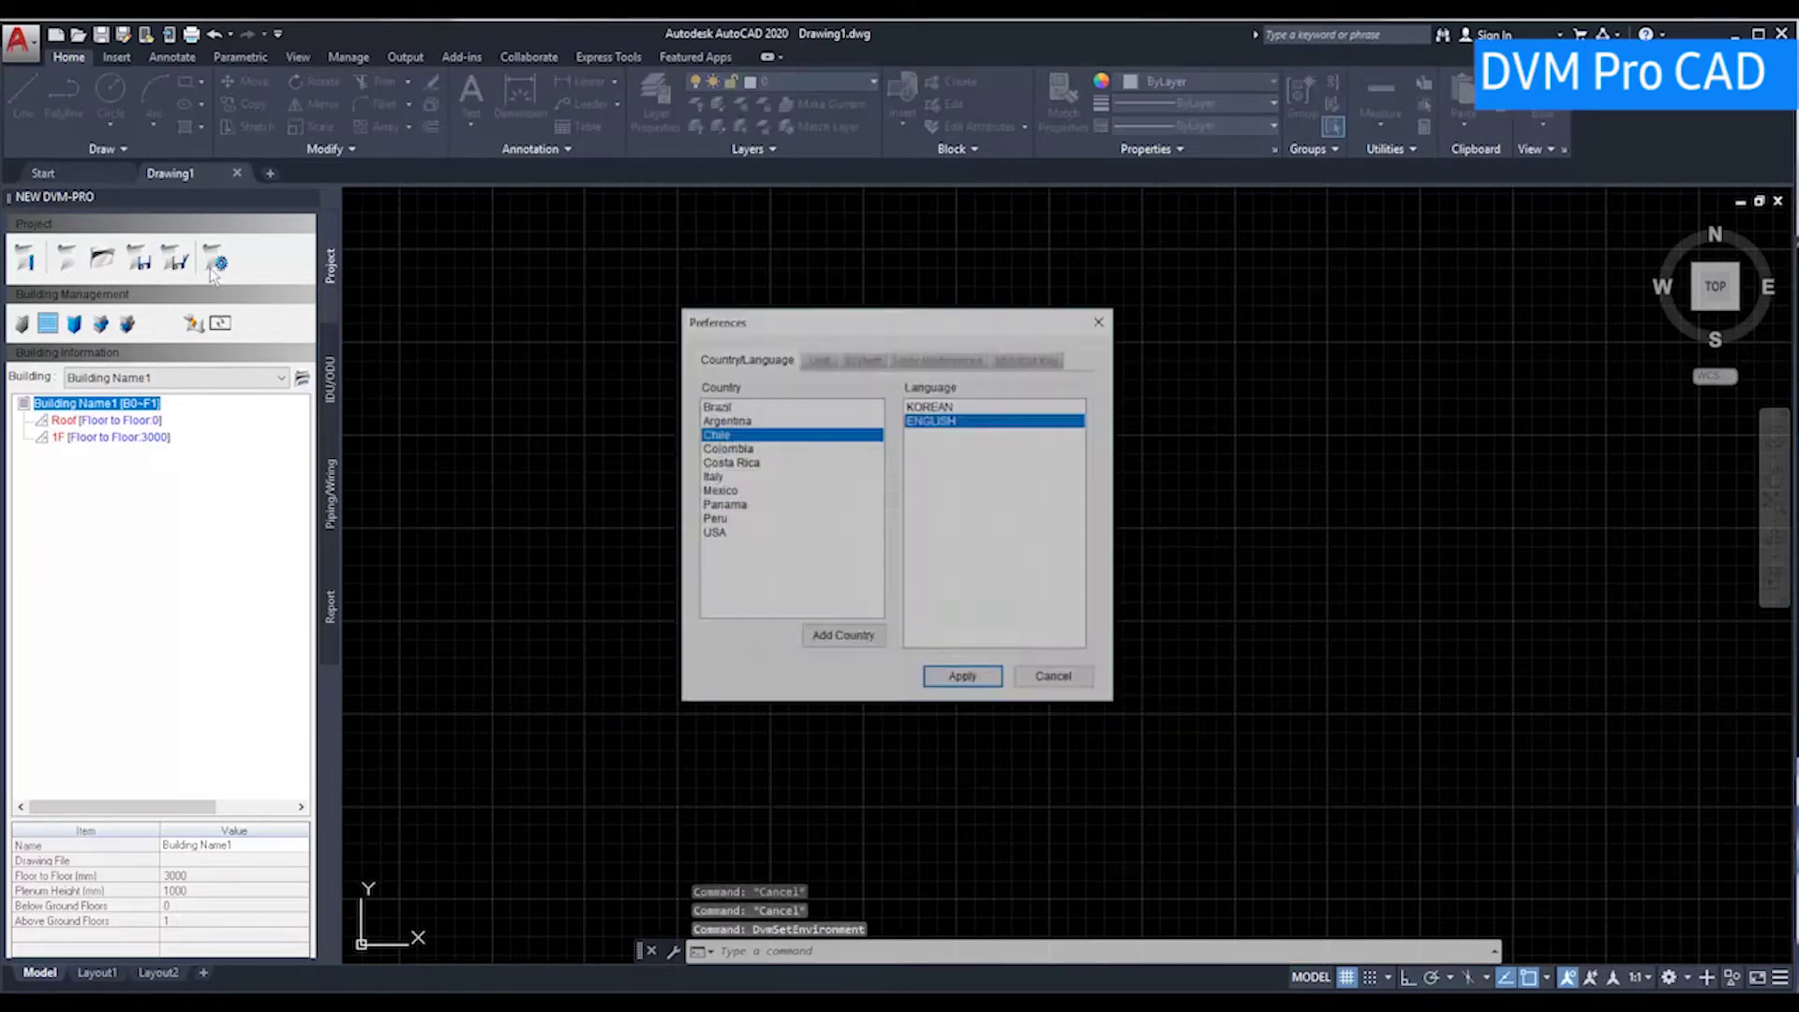
{"action": "left_click", "coordinate": [727, 409]}
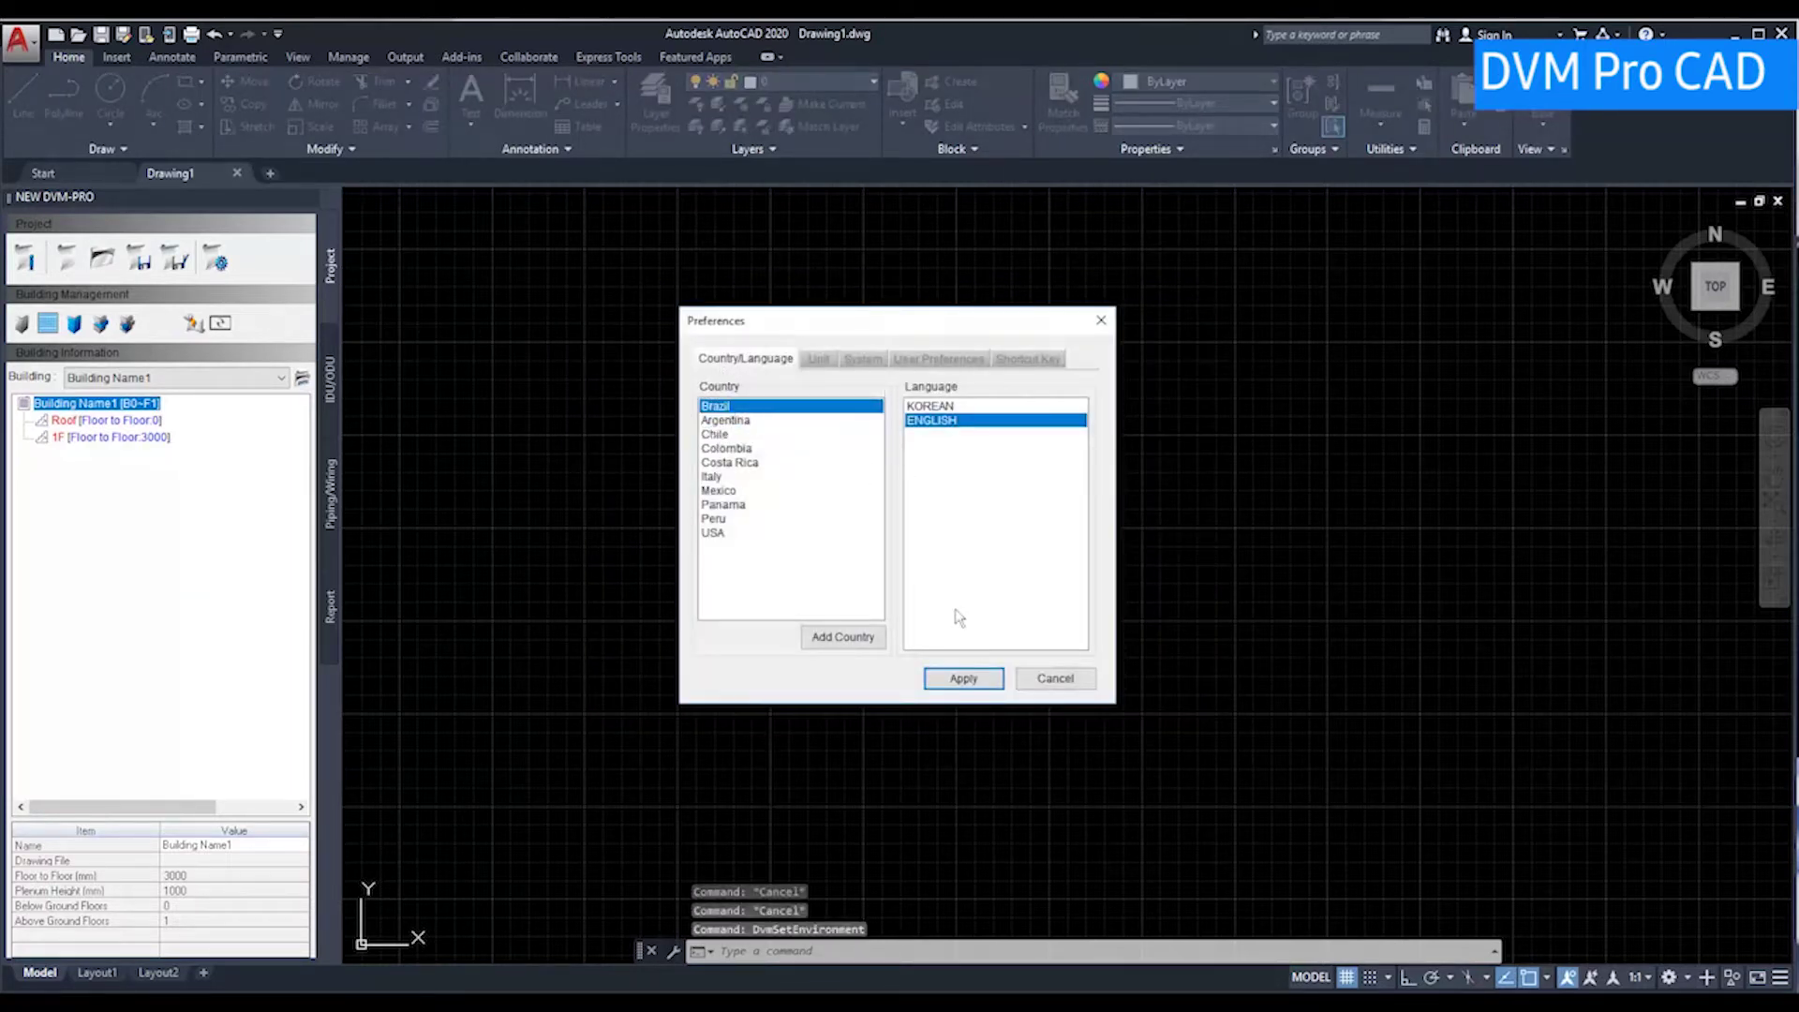
{"action": "left_click", "coordinate": [972, 678]}
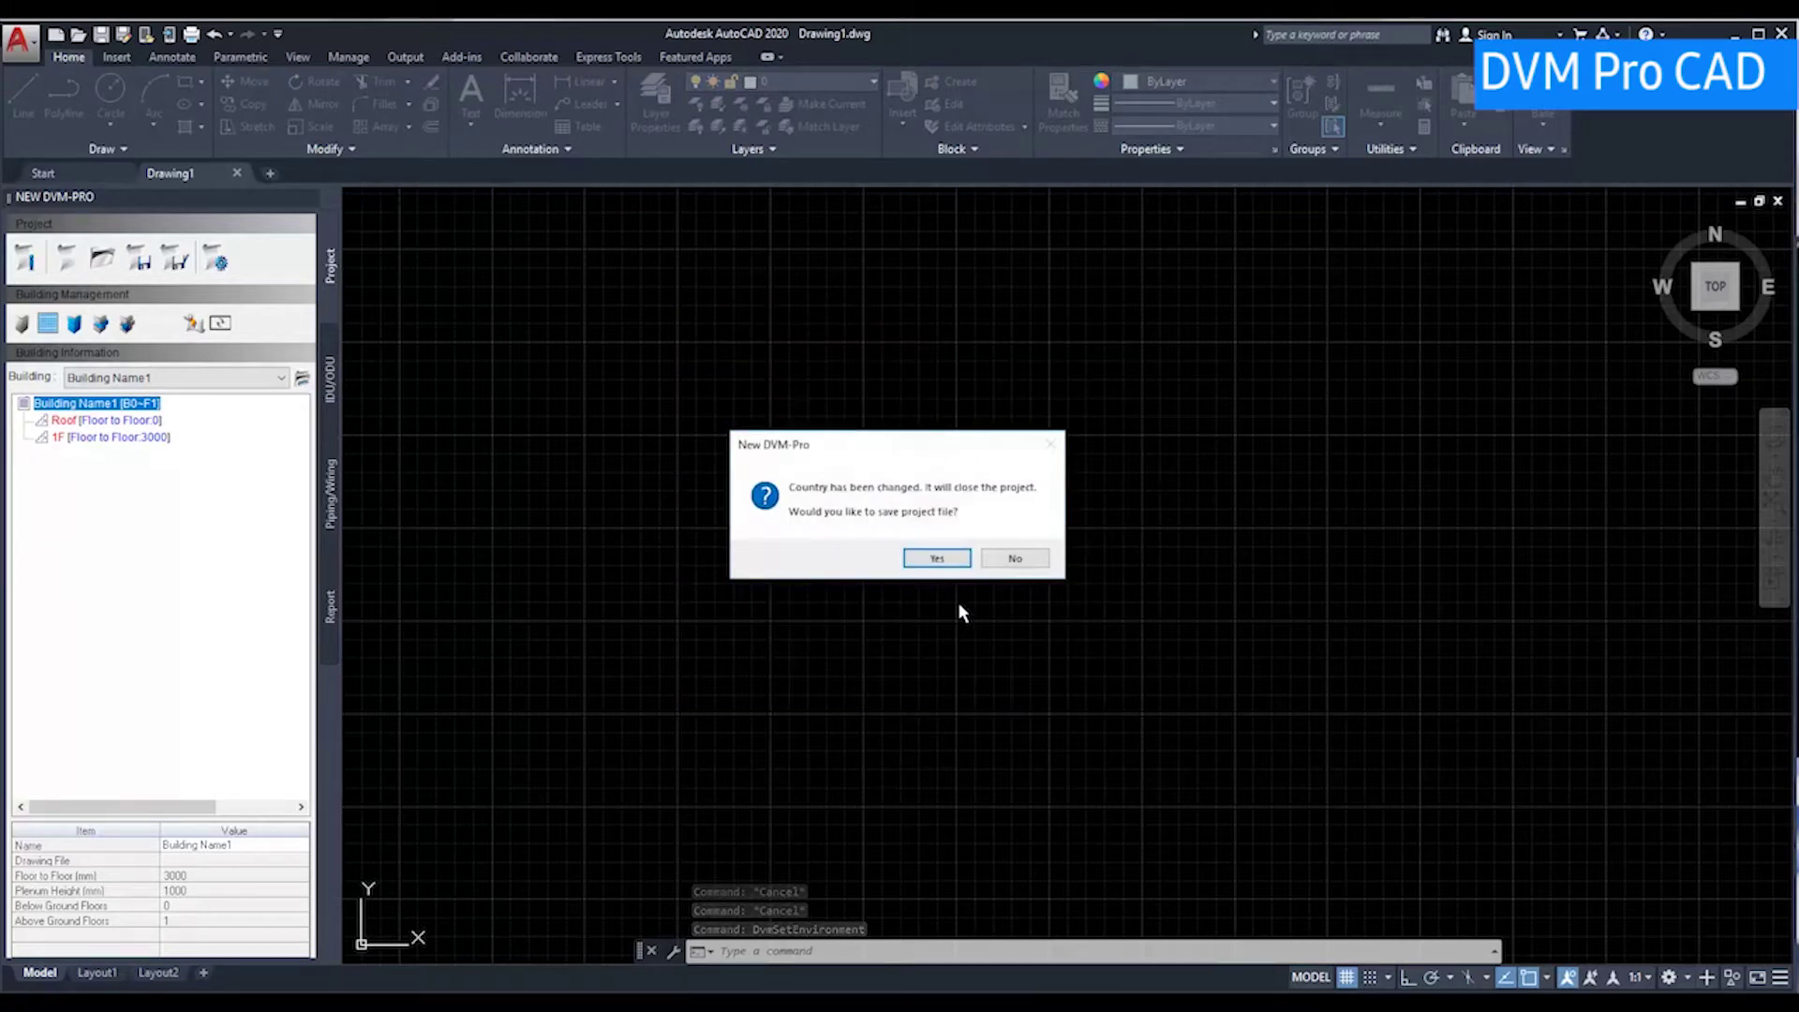
{"action": "left_click", "coordinate": [1015, 558]}
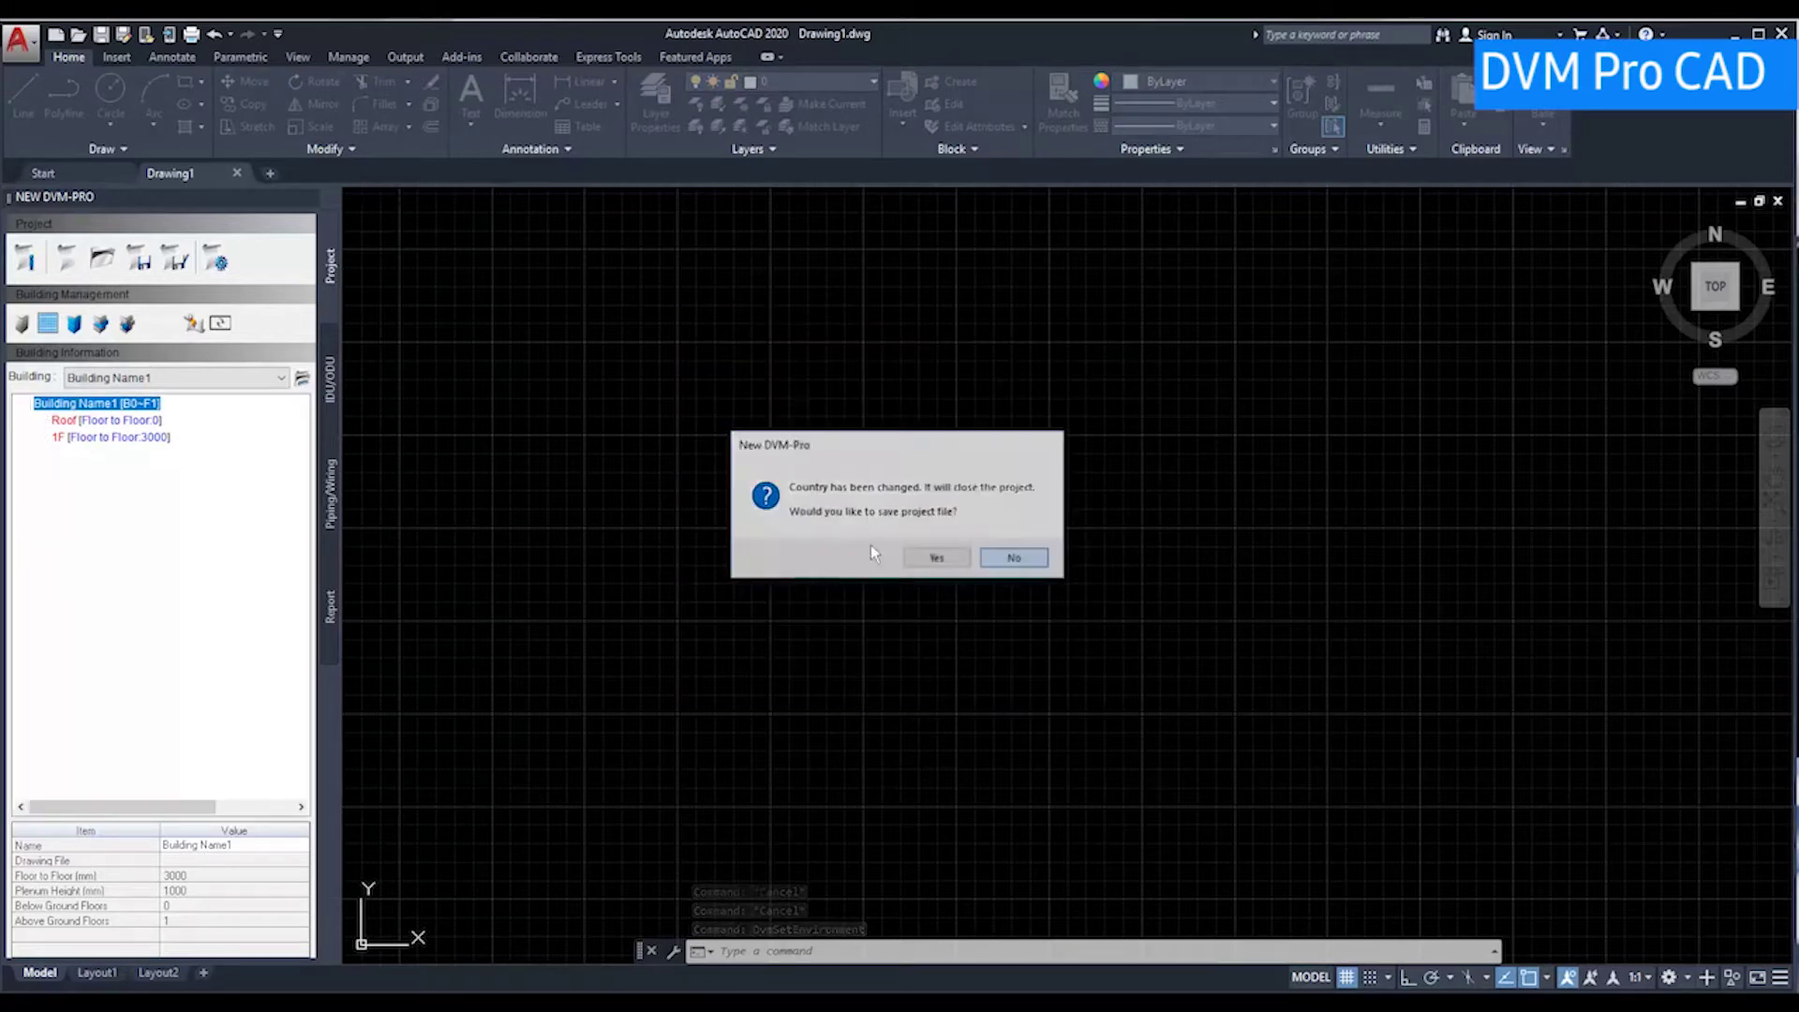
{"action": "left_click", "coordinate": [26, 251]}
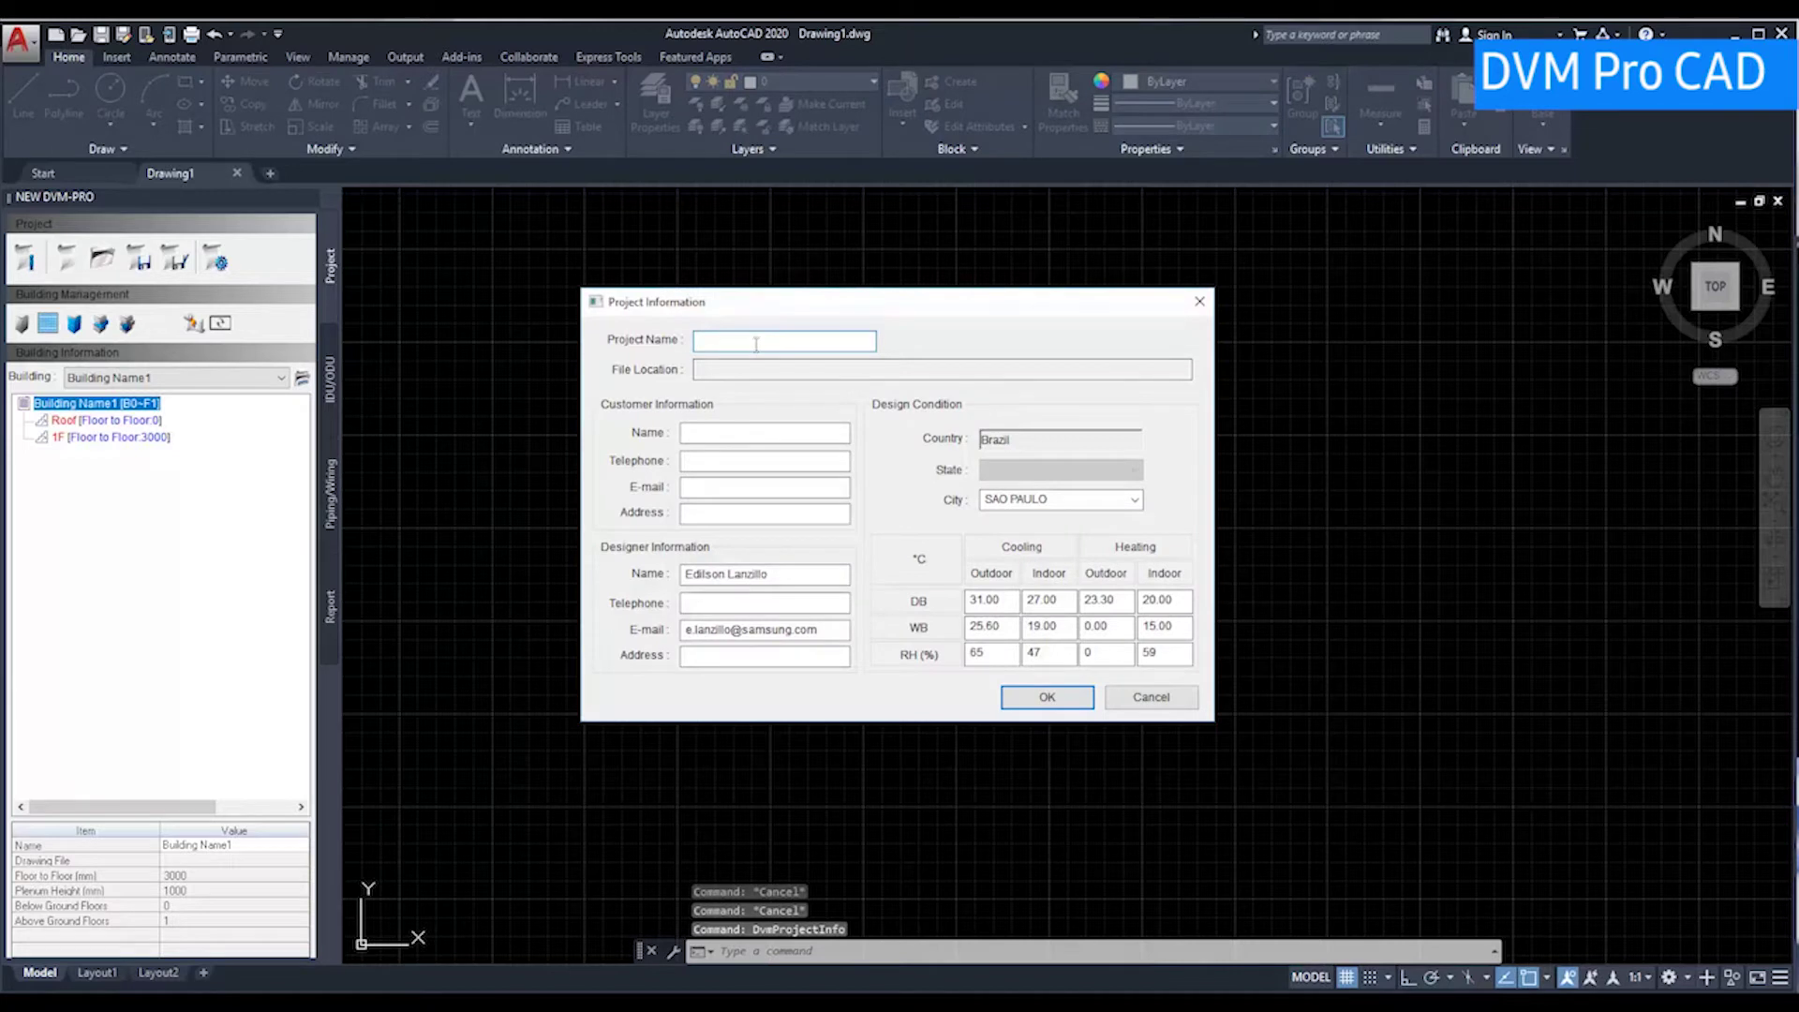
- Name the project 'Projeto Resid CAD', keep SAO PAULO as design city, and confirm
{"action": "type", "text": "P"}
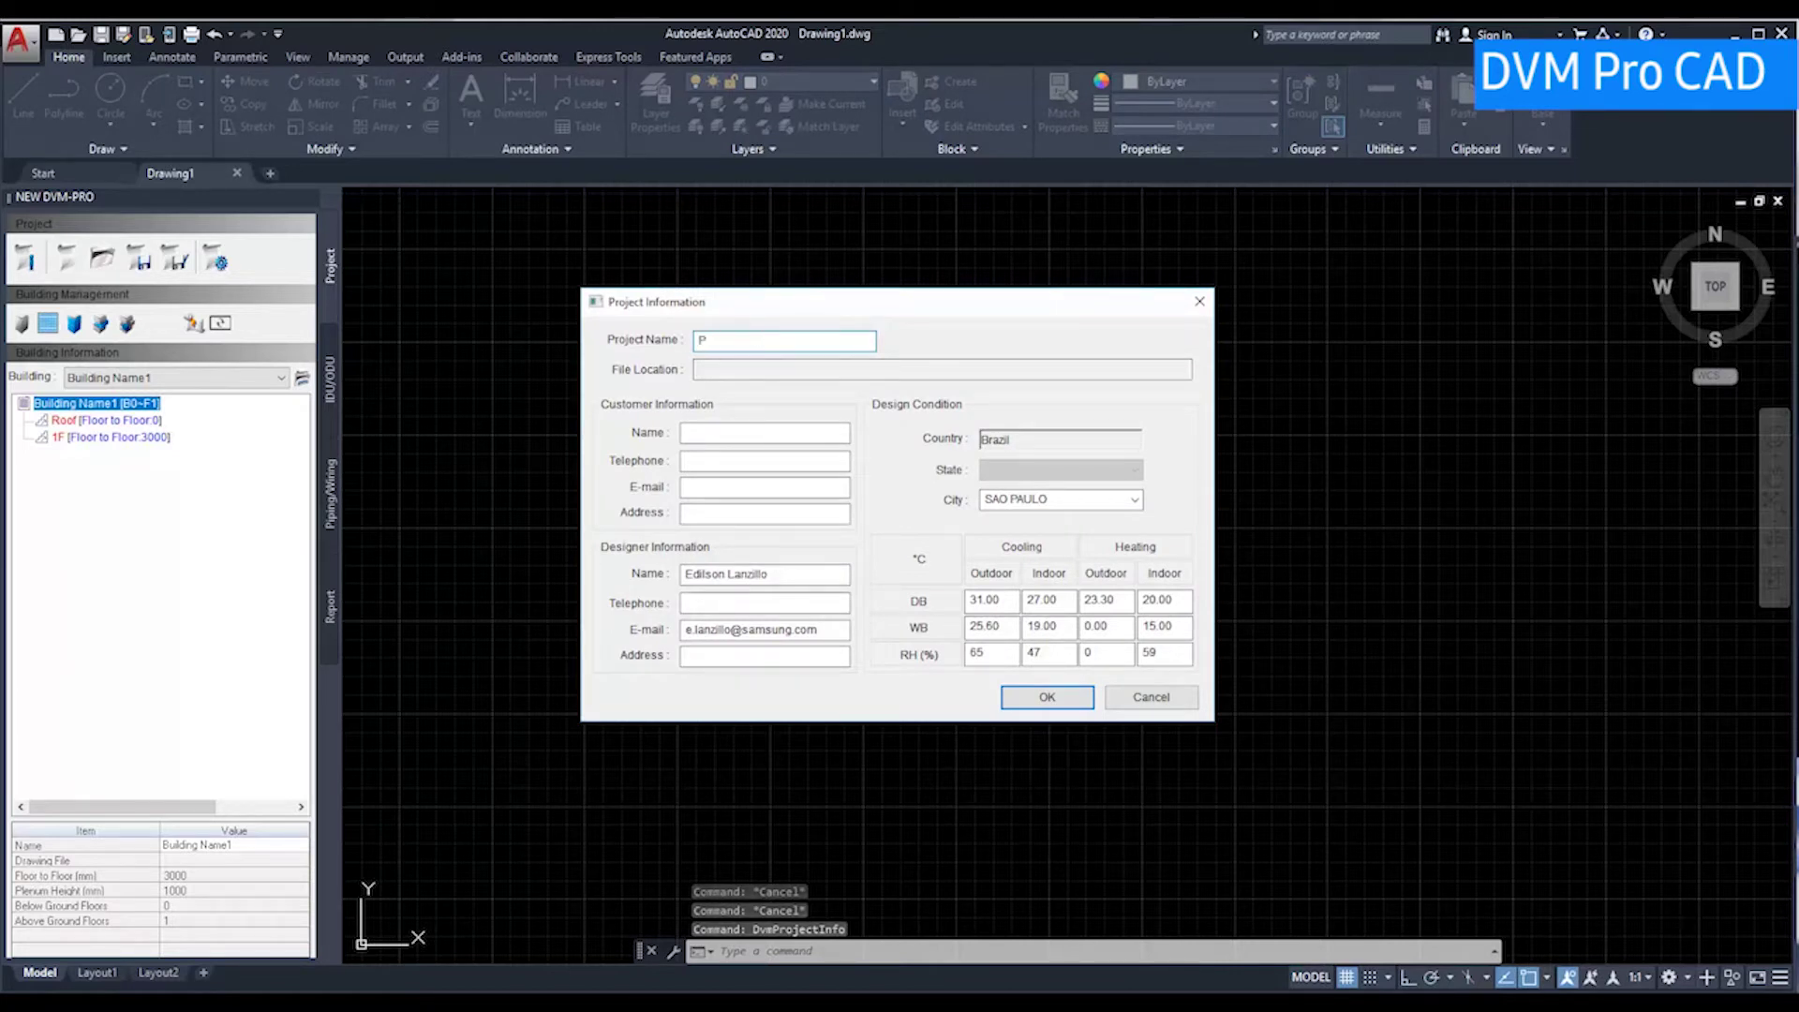
{"action": "type", "text": "rojeto Resid CAD"}
{"action": "key", "text": "ctrl+shift+Left"}
{"action": "key", "text": "ctrl+shift+Left"}
{"action": "key", "text": "ctrl+shift+Left"}
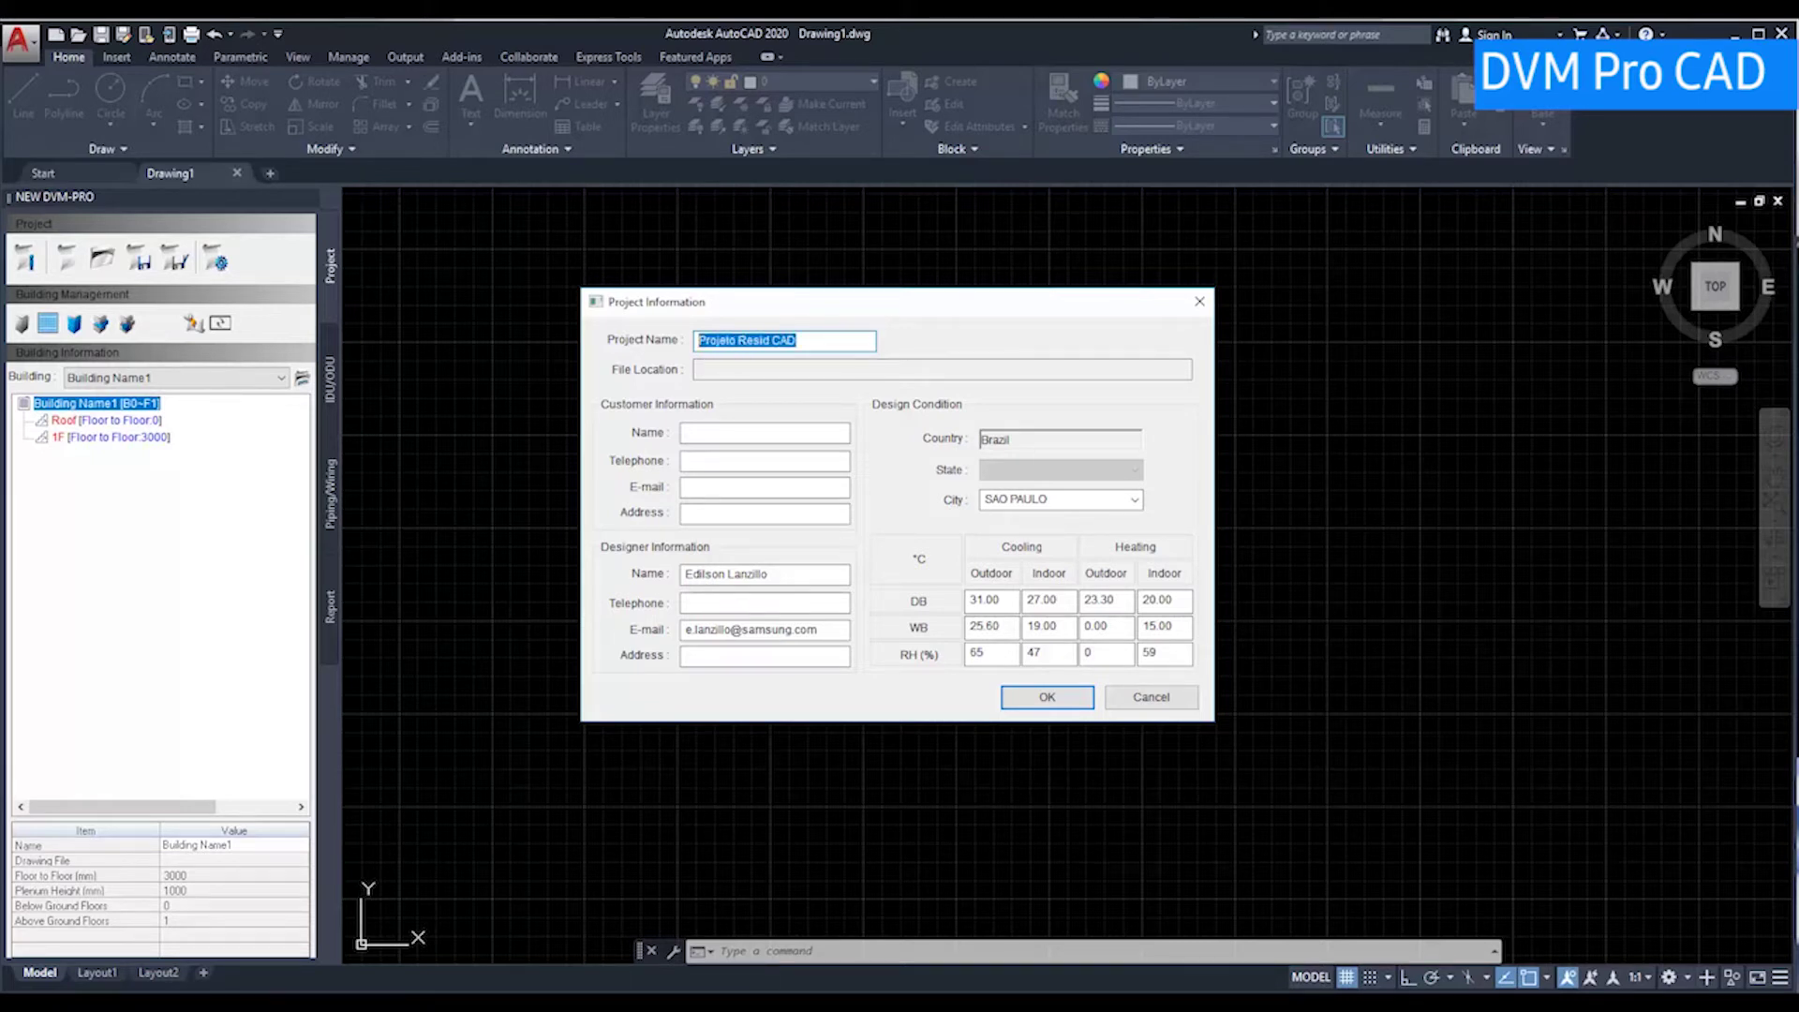
{"action": "left_click", "coordinate": [884, 368]}
{"action": "left_click", "coordinate": [766, 457]}
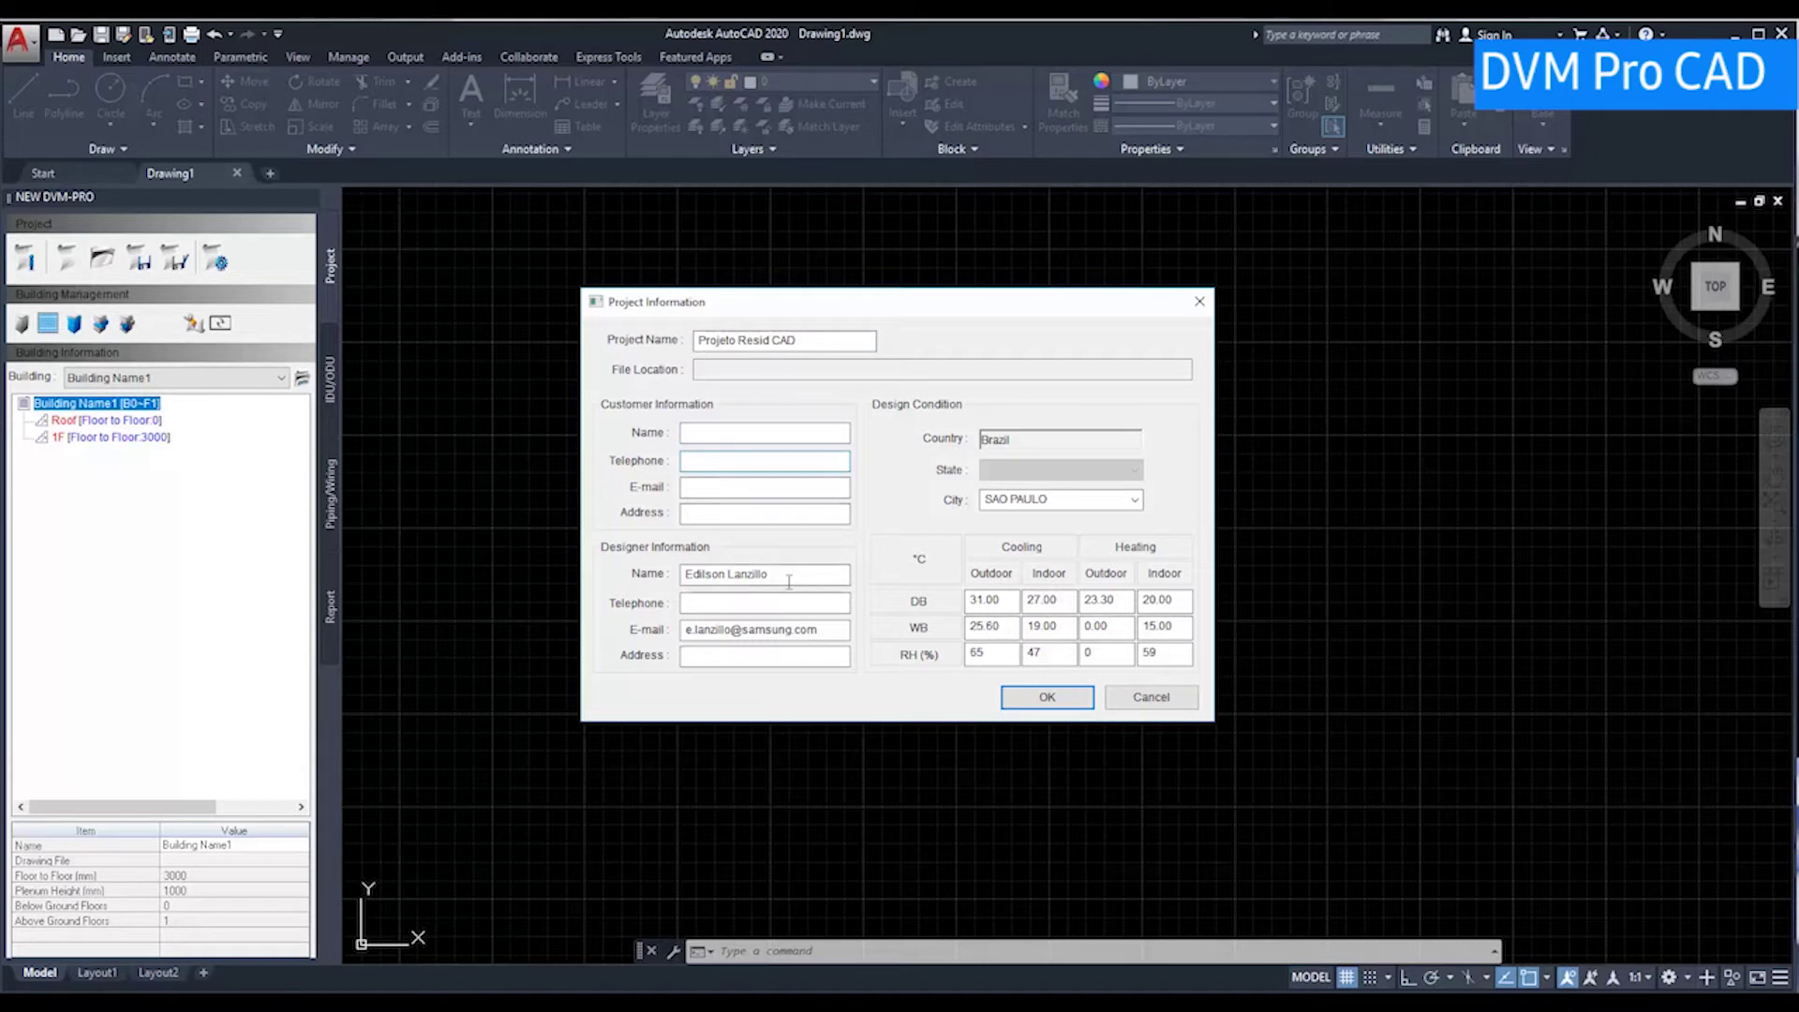
{"action": "left_click", "coordinate": [785, 575]}
{"action": "left_click", "coordinate": [1134, 501]}
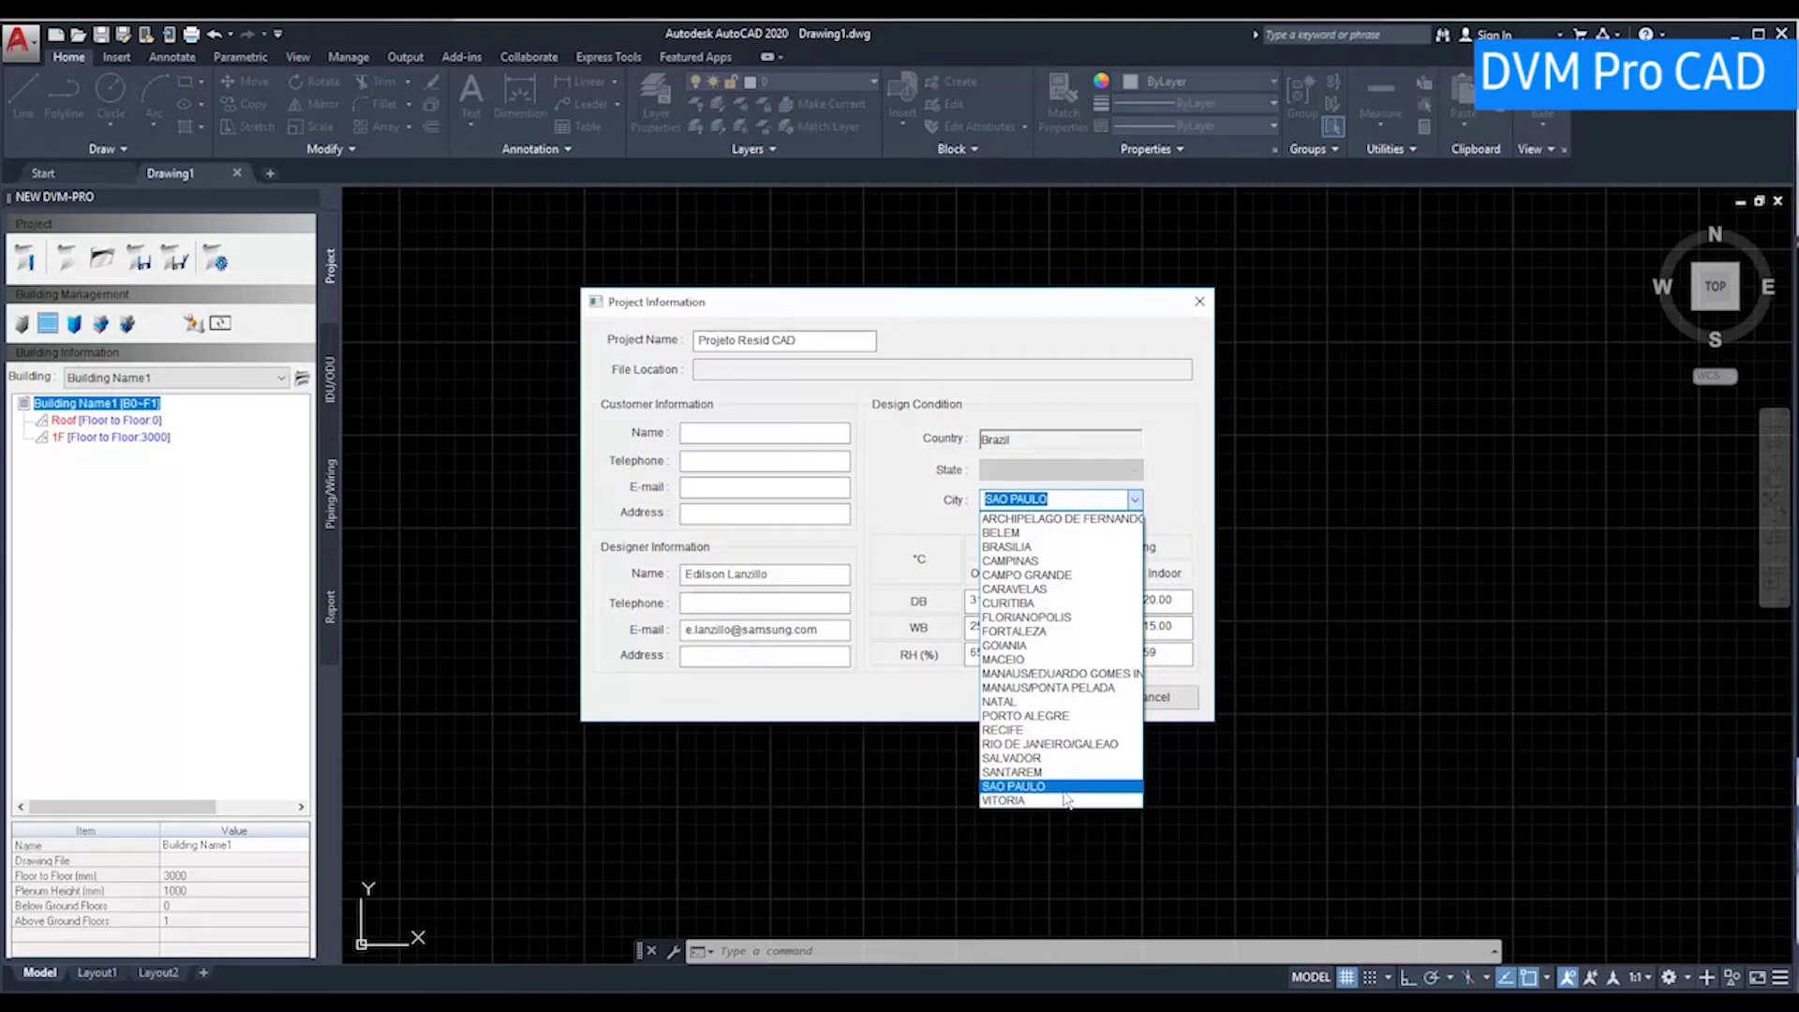
{"action": "left_click", "coordinate": [1064, 790]}
{"action": "key", "text": "Tab"}
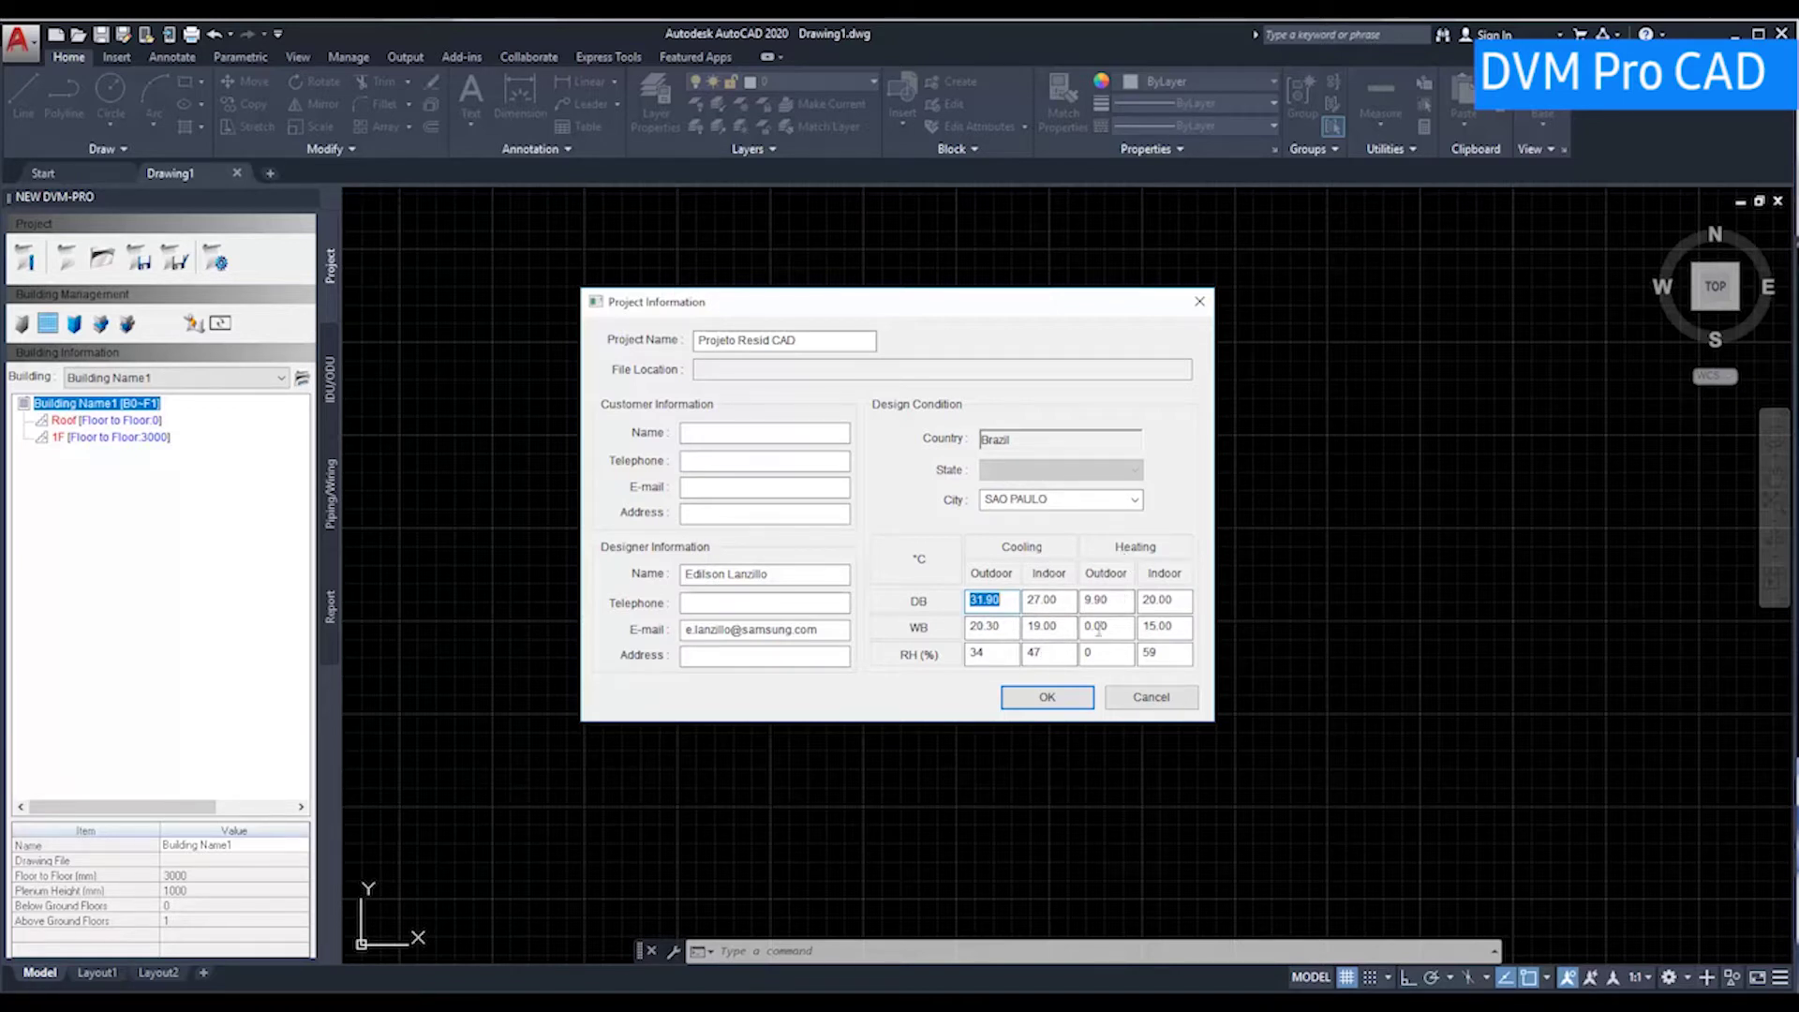
{"action": "left_click", "coordinate": [1068, 705]}
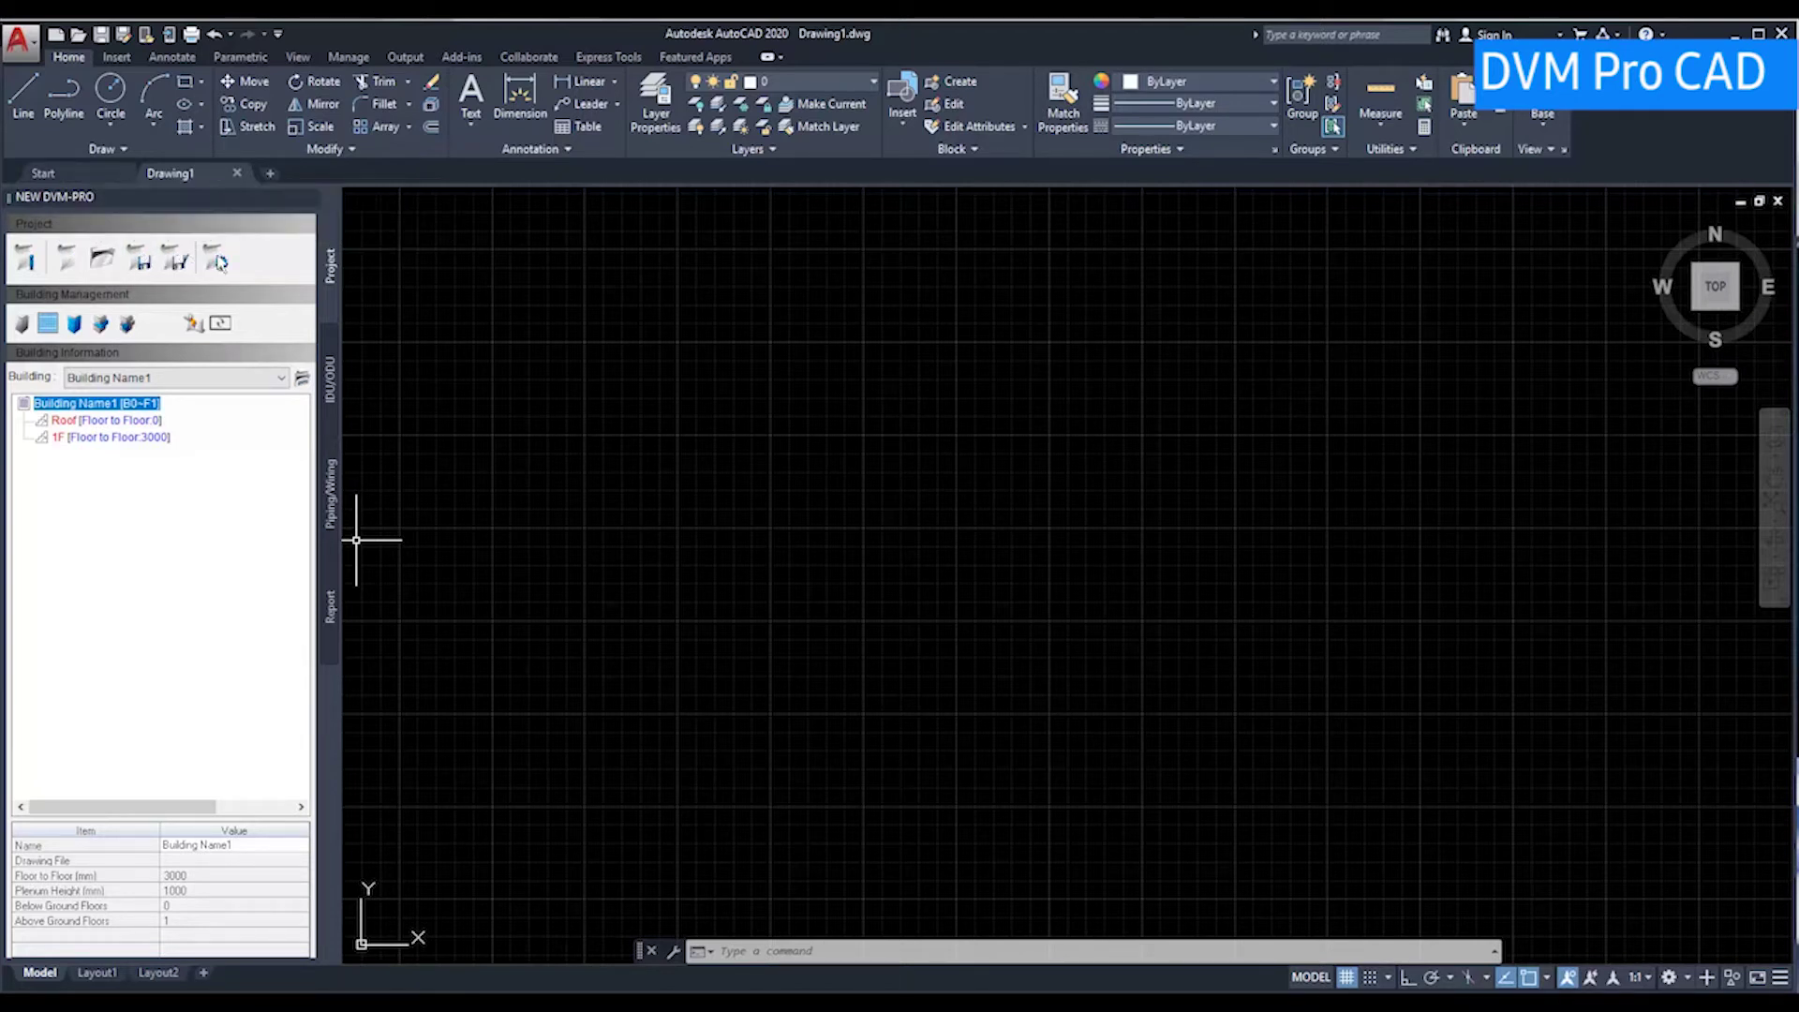
{"action": "left_click", "coordinate": [219, 263]}
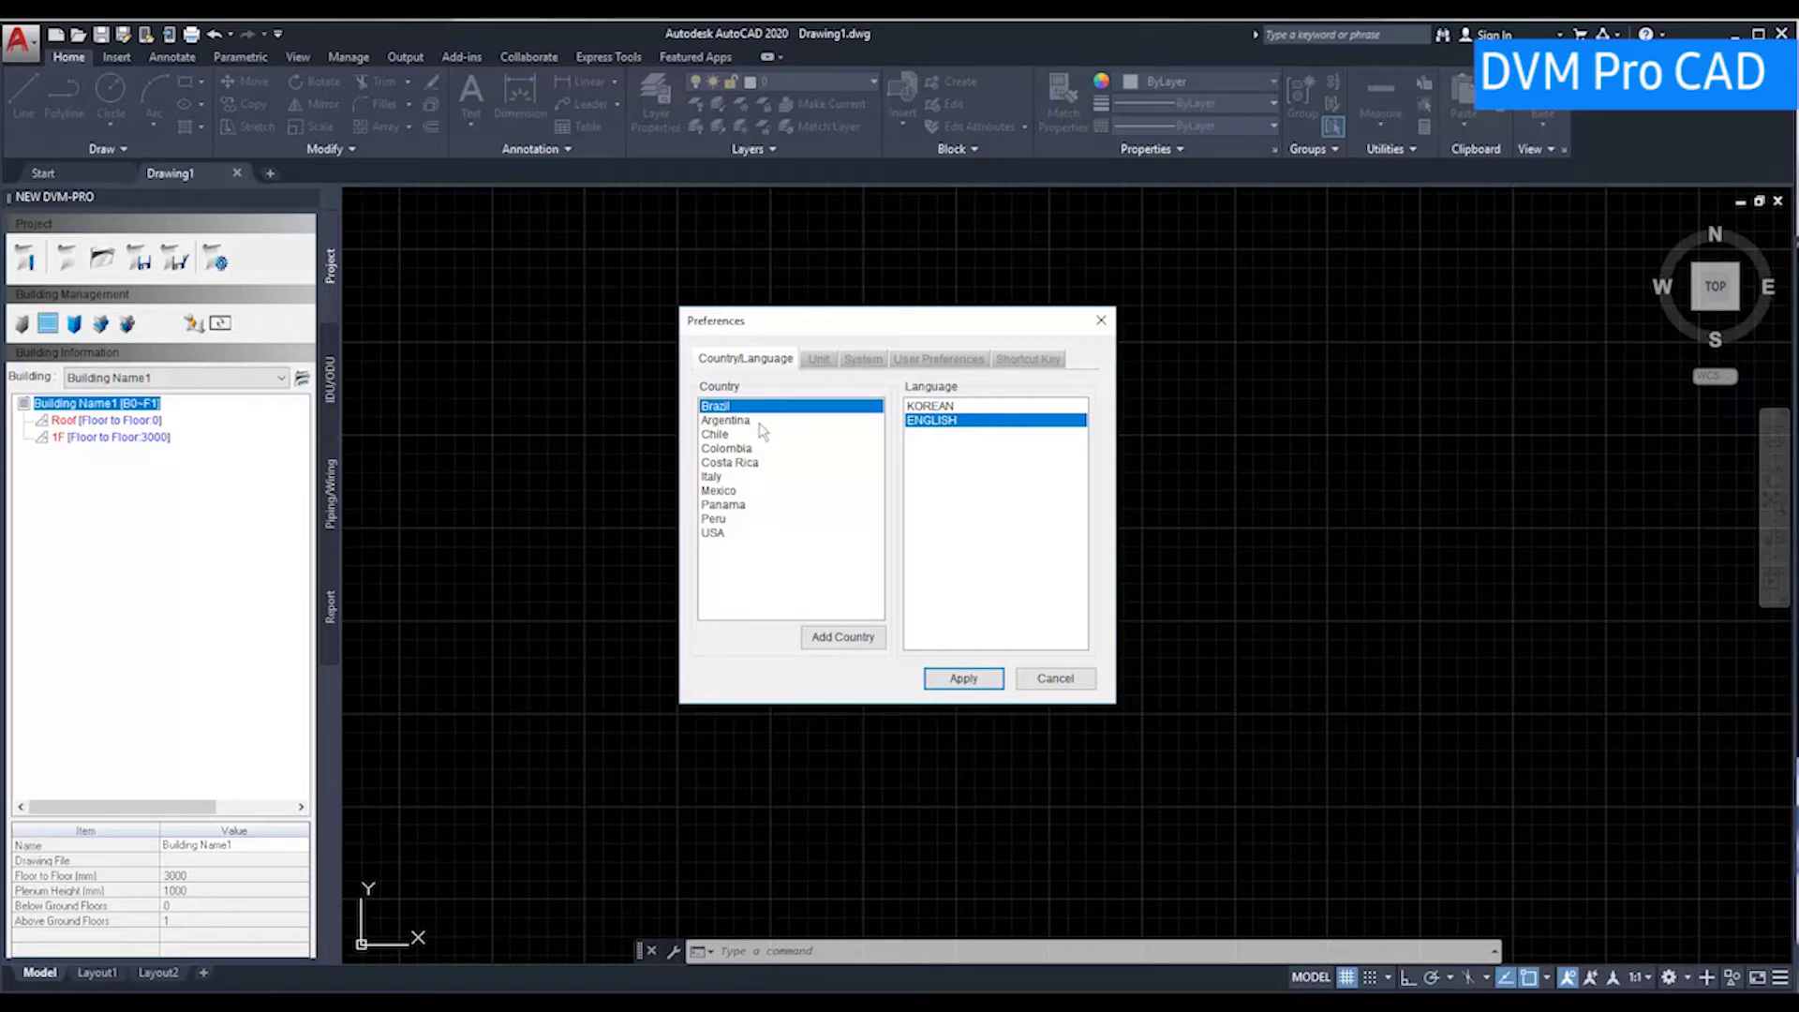
- Browse the Set Acceptable Countries list and close it without changes
{"action": "left_click", "coordinate": [858, 641]}
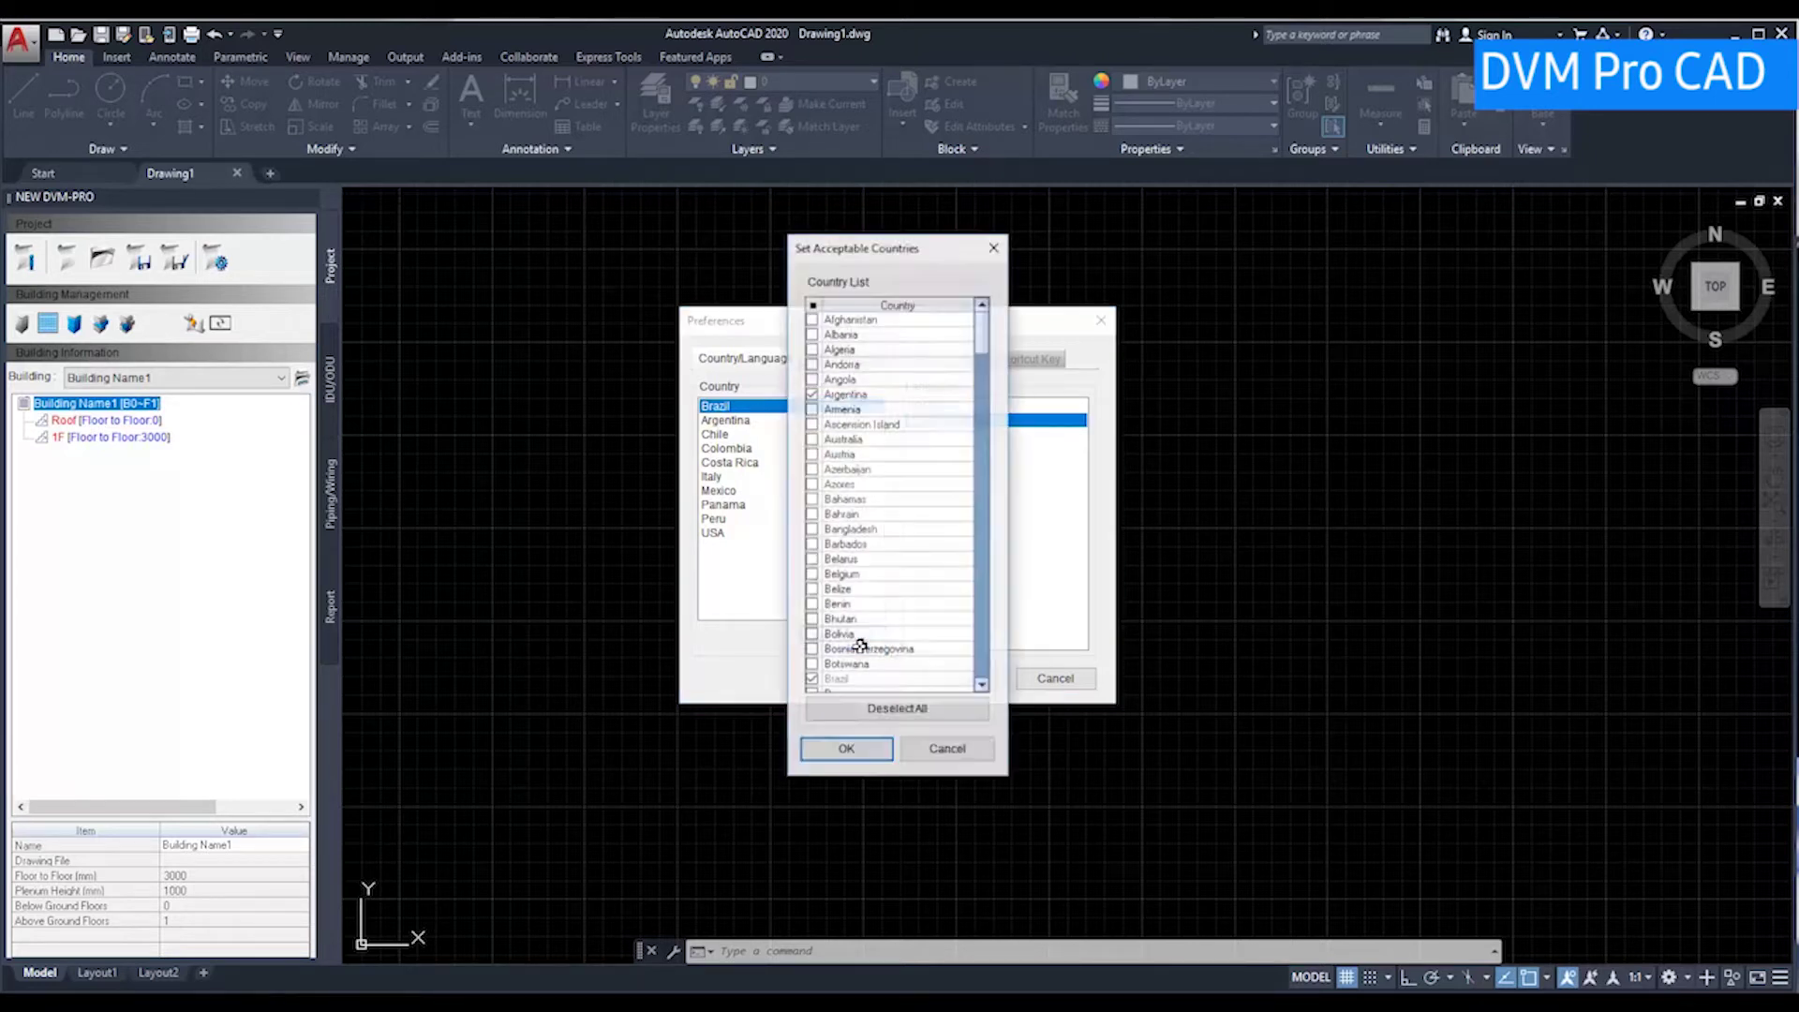
{"action": "scroll", "coordinate": [857, 562], "scroll_direction": "down", "scroll_amount": 6}
{"action": "scroll", "coordinate": [864, 553], "scroll_direction": "down", "scroll_amount": 6}
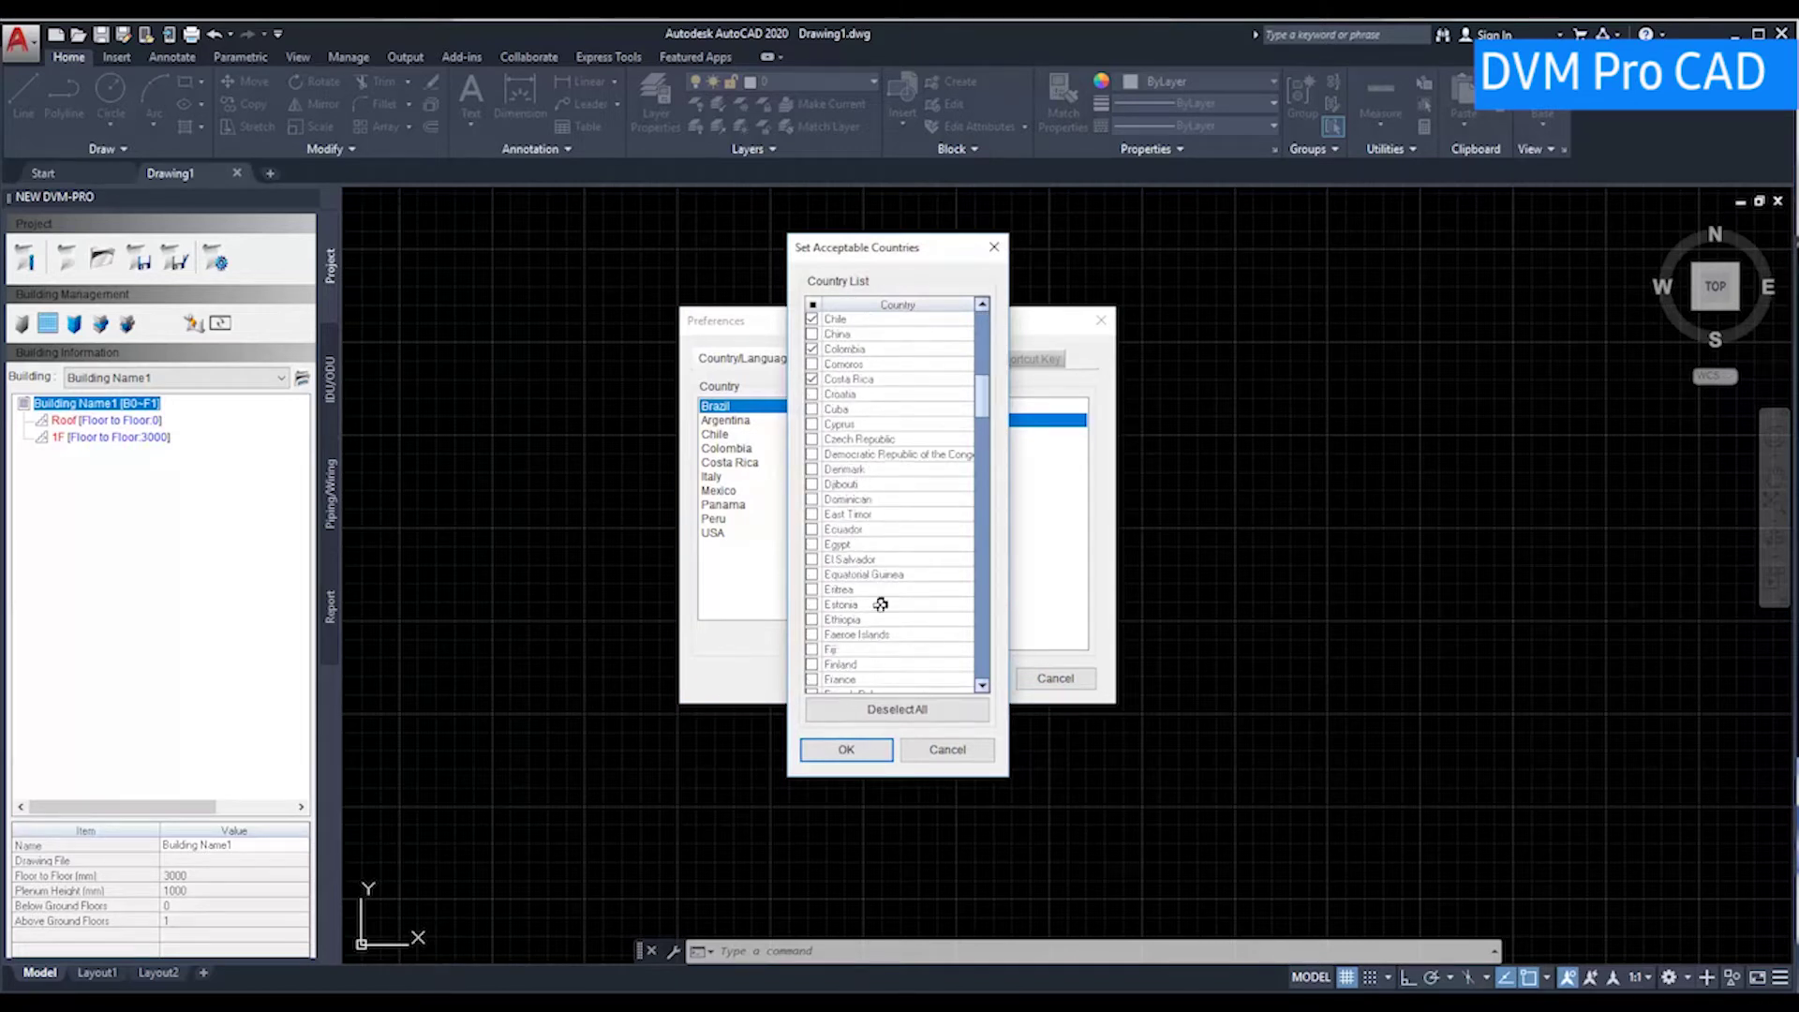
{"action": "left_click", "coordinate": [939, 747]}
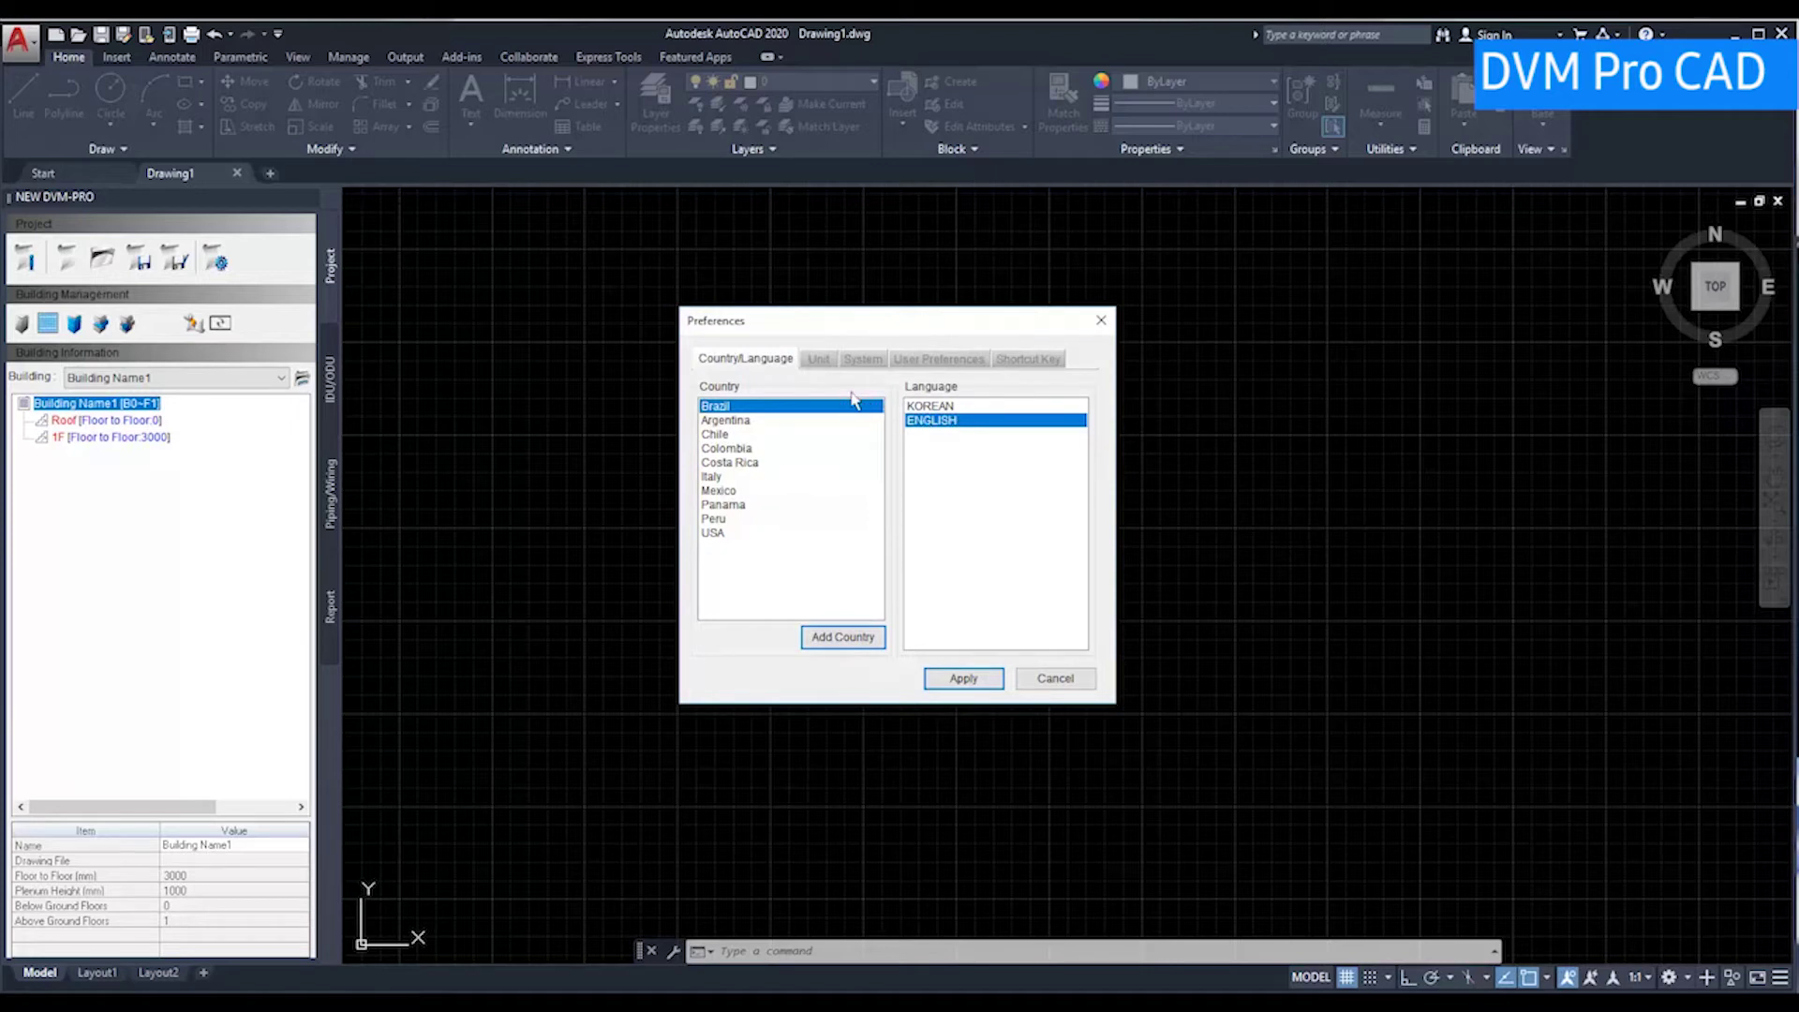
- Review the Unit and System preference tabs, selecting the 0.5 annotation scale value
{"action": "left_click", "coordinate": [819, 362]}
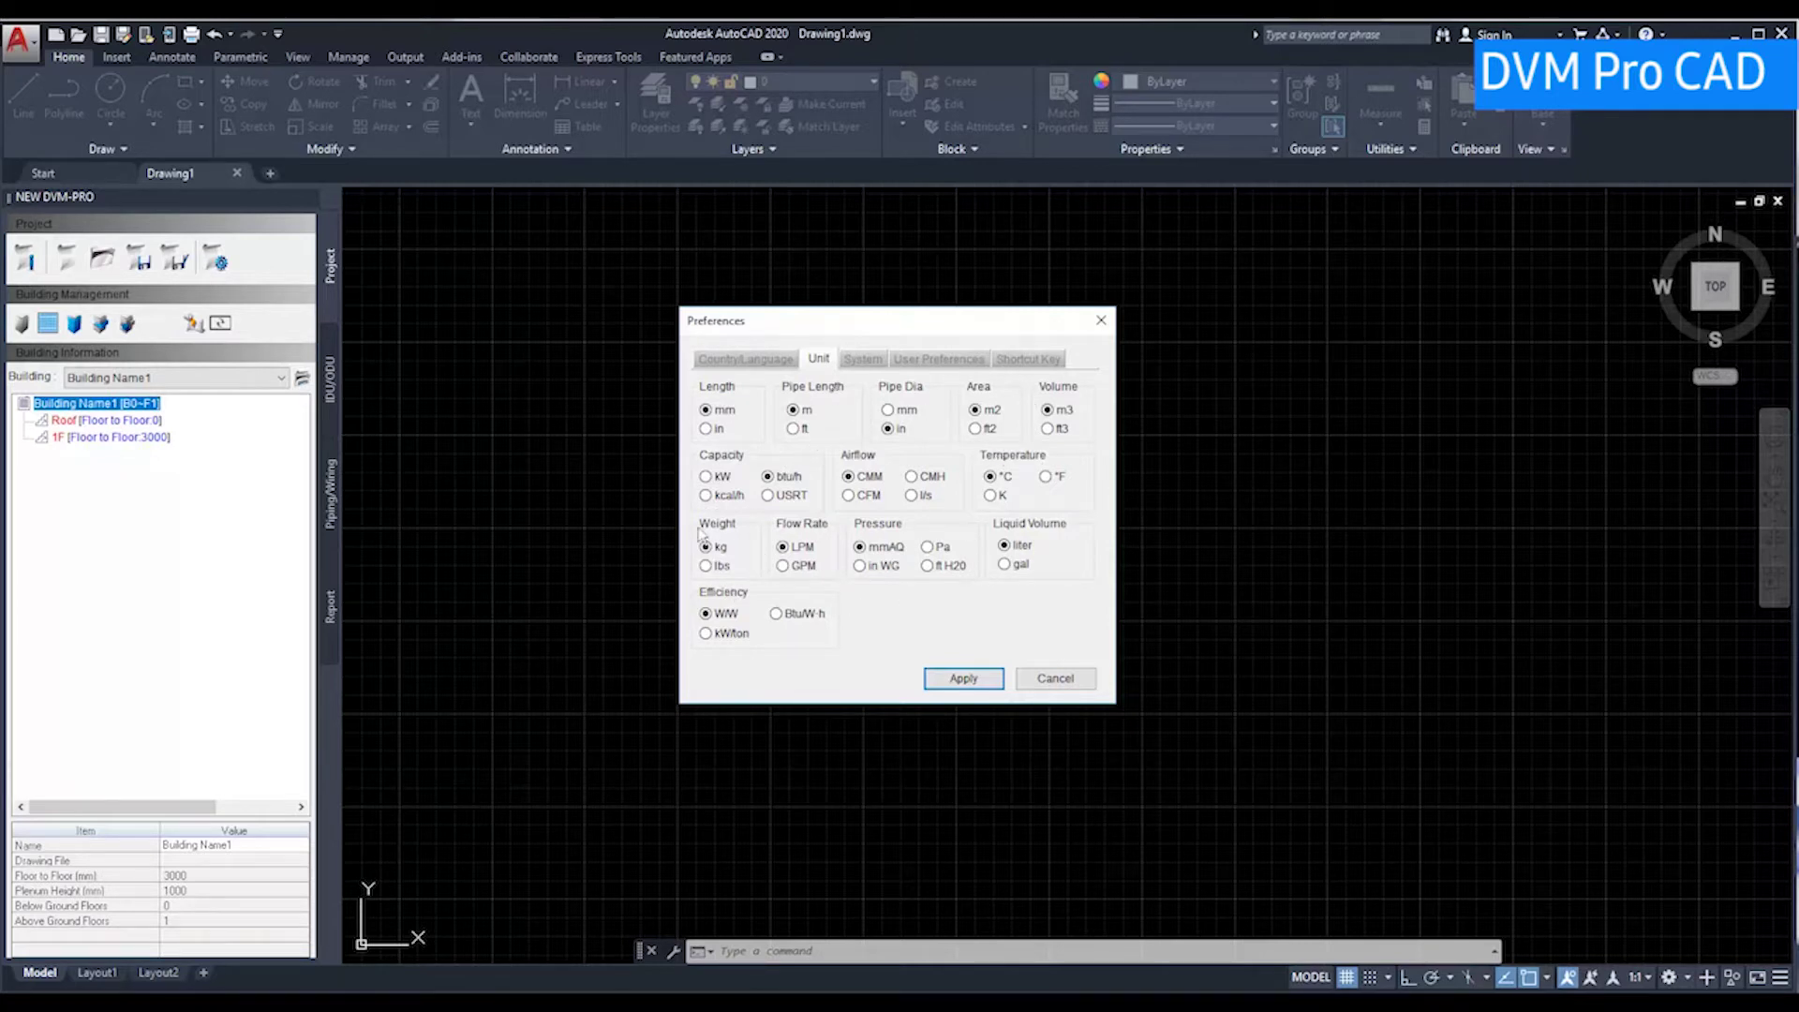
{"action": "left_click", "coordinate": [859, 364]}
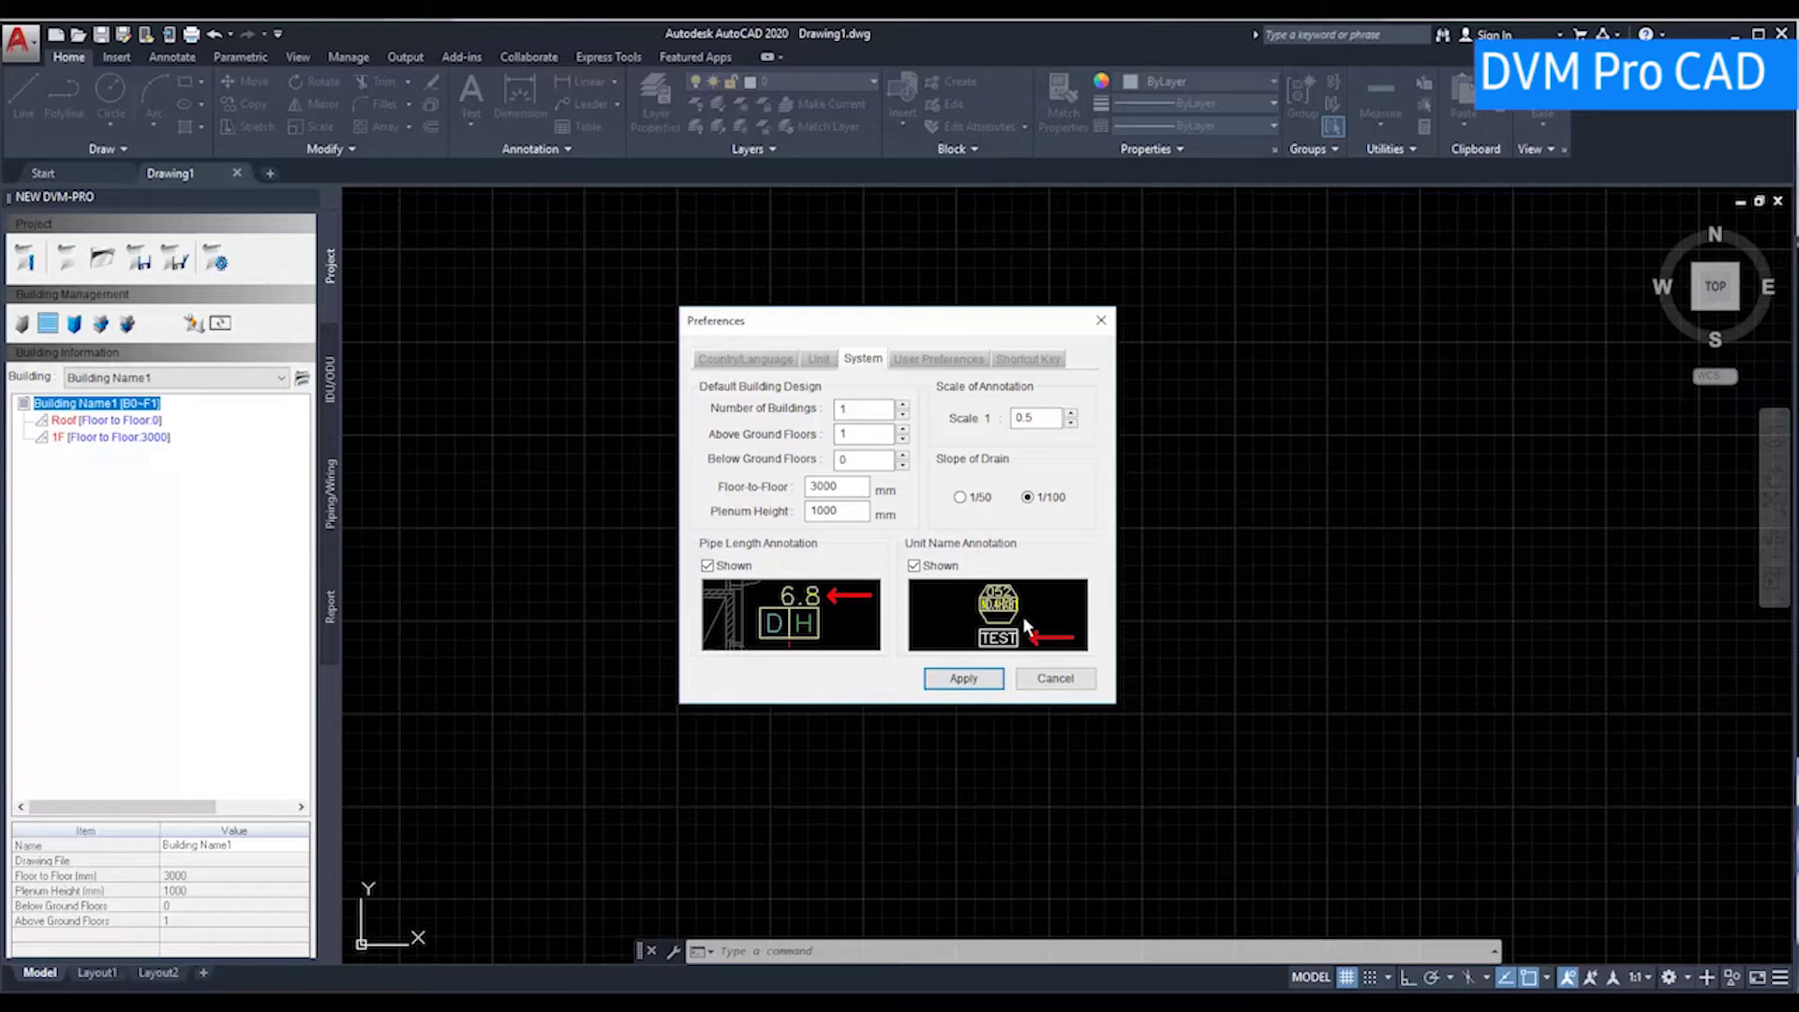
{"action": "double_click", "coordinate": [1033, 419]}
- View the User Preferences tab: radius 0.05 m, 500 mm offsets, elbows 80/74 mm, Y-joint 0.50 m
{"action": "left_click", "coordinate": [944, 360]}
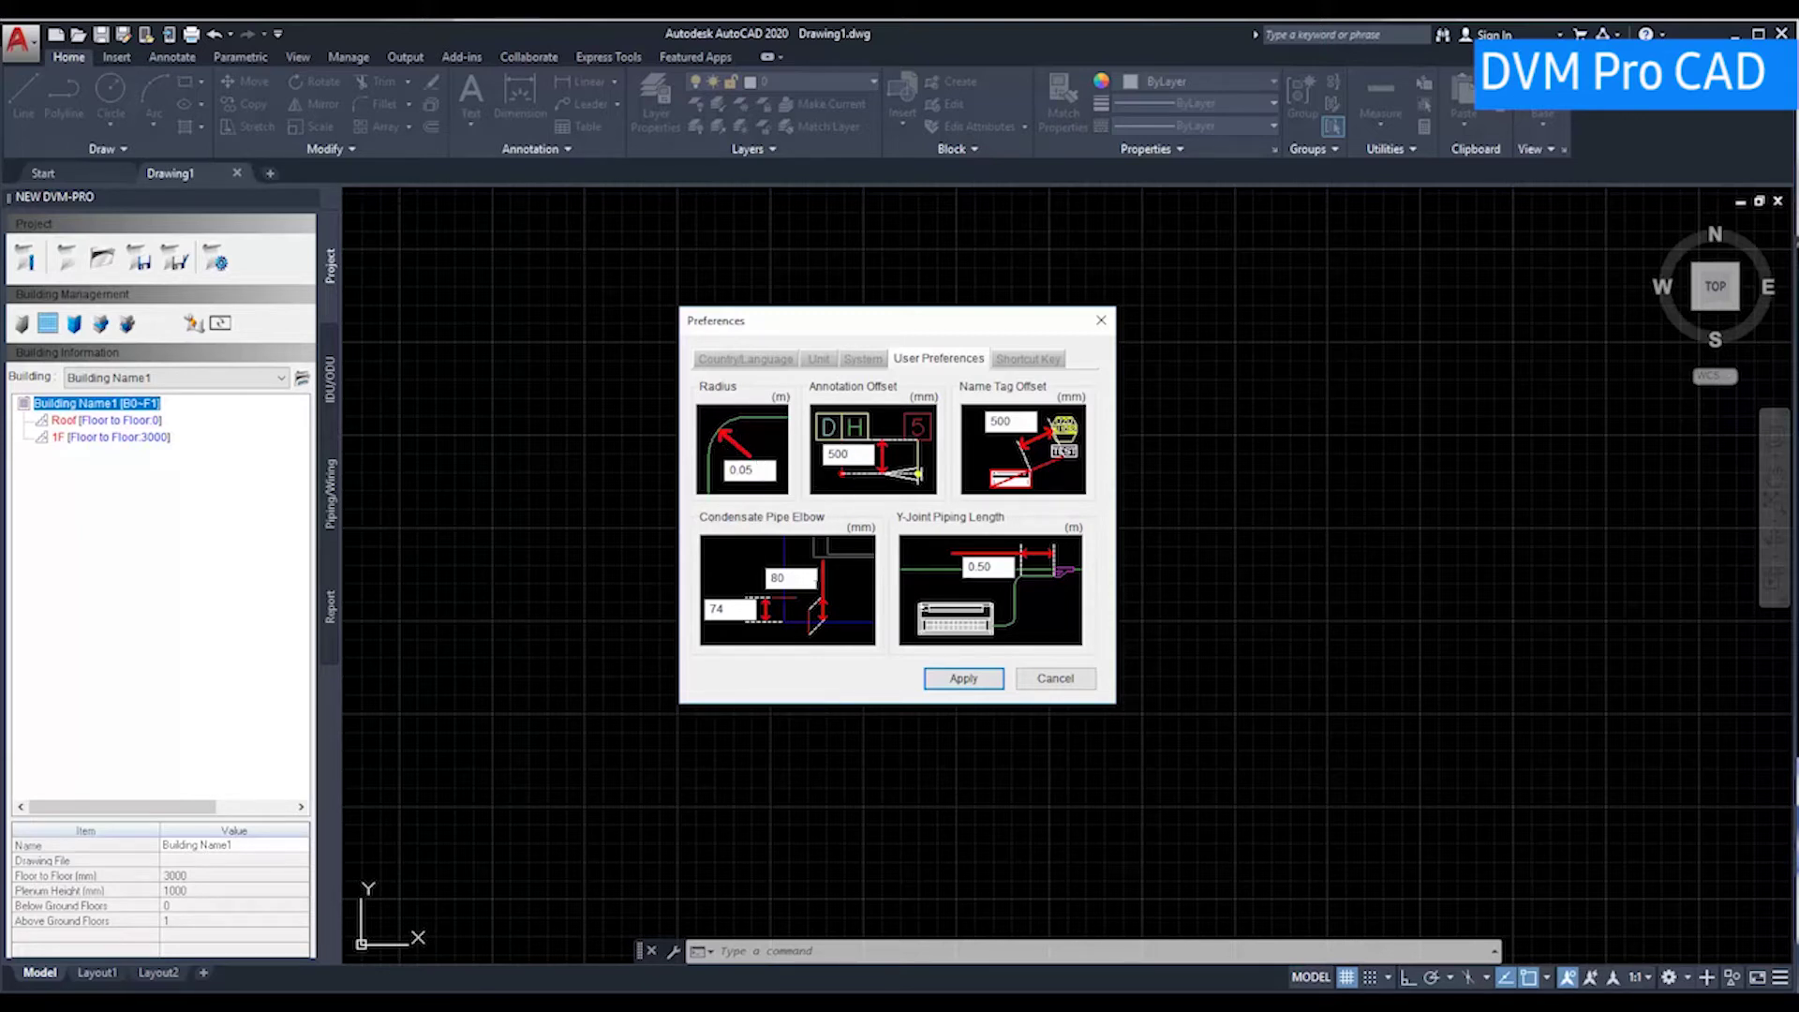
{"action": "double_click", "coordinate": [997, 569]}
- Scroll through the Shortcut Key list (SBA, SM, ODP, etc.) and apply the preferences
{"action": "left_click", "coordinate": [1029, 358]}
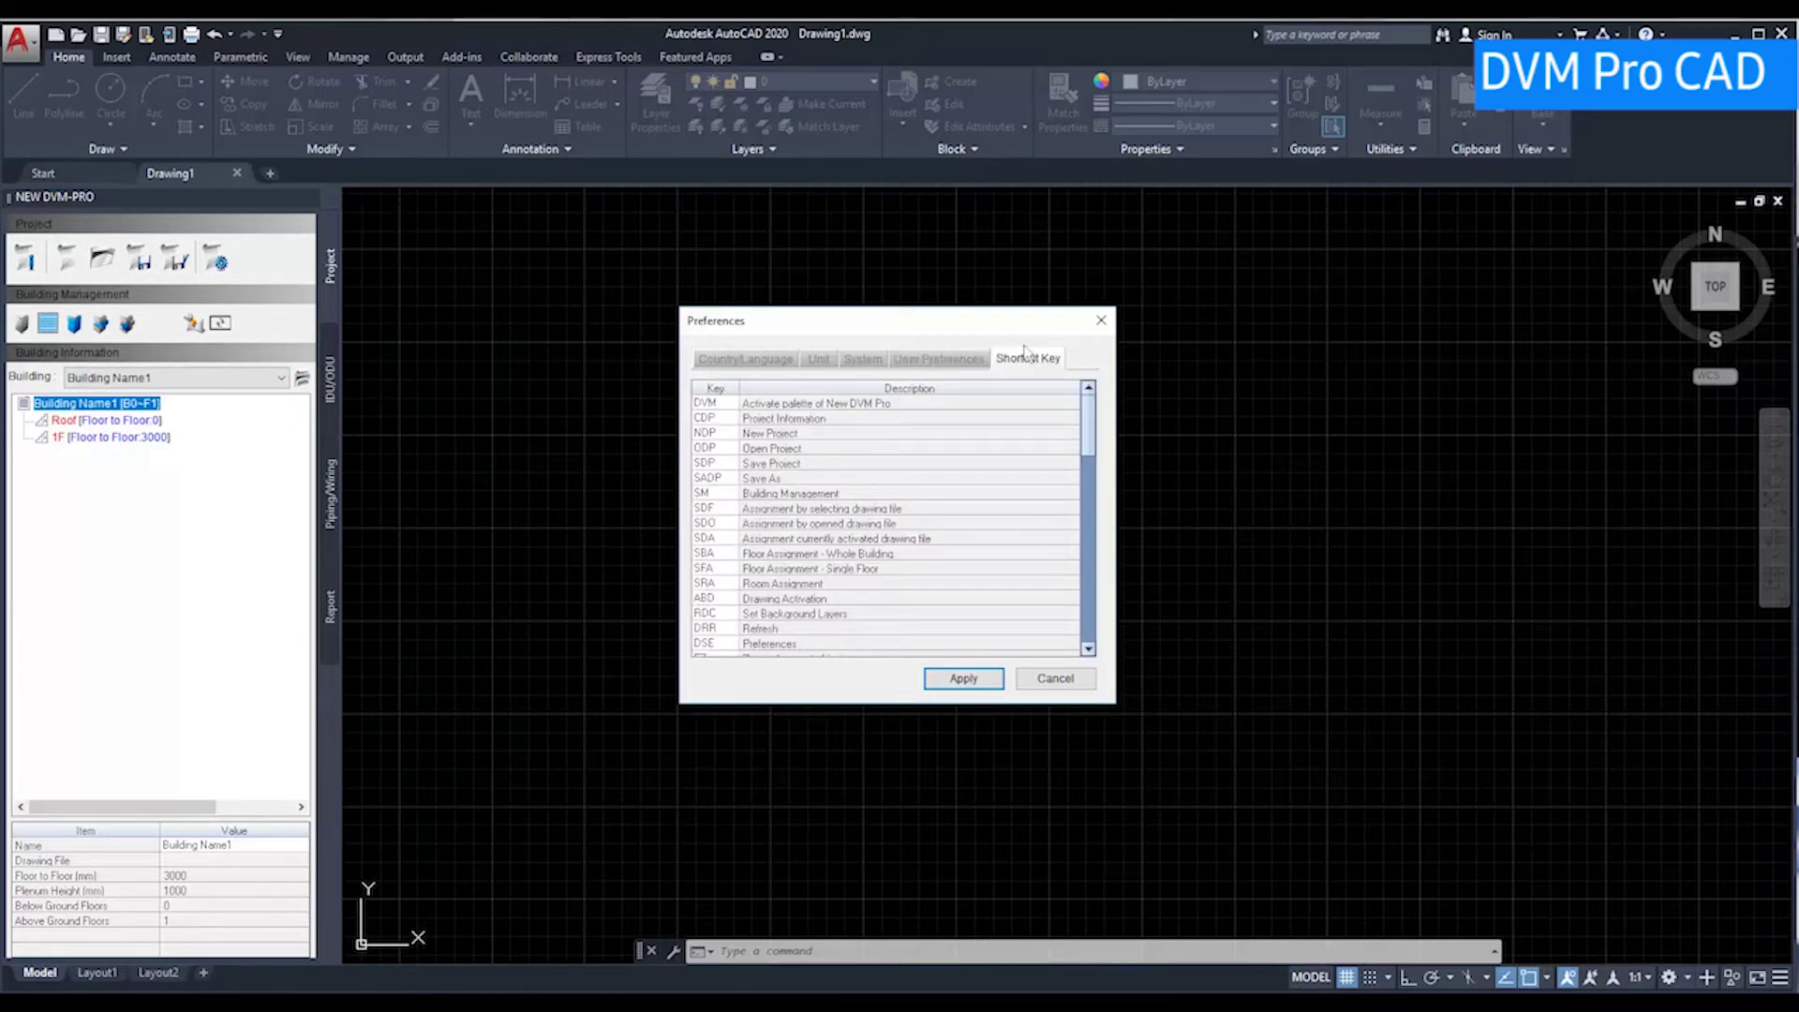
{"action": "scroll", "coordinate": [835, 431], "scroll_direction": "down", "scroll_amount": 2}
{"action": "scroll", "coordinate": [834, 445], "scroll_direction": "down", "scroll_amount": 3}
{"action": "scroll", "coordinate": [835, 448], "scroll_direction": "down", "scroll_amount": 2}
{"action": "scroll", "coordinate": [835, 482], "scroll_direction": "down", "scroll_amount": 2}
{"action": "scroll", "coordinate": [840, 490], "scroll_direction": "down", "scroll_amount": 2}
{"action": "scroll", "coordinate": [847, 490], "scroll_direction": "down", "scroll_amount": 2}
{"action": "scroll", "coordinate": [849, 499], "scroll_direction": "up", "scroll_amount": 3}
{"action": "scroll", "coordinate": [850, 498], "scroll_direction": "up", "scroll_amount": 5}
{"action": "scroll", "coordinate": [863, 510], "scroll_direction": "up", "scroll_amount": 5}
{"action": "left_click", "coordinate": [952, 682]}
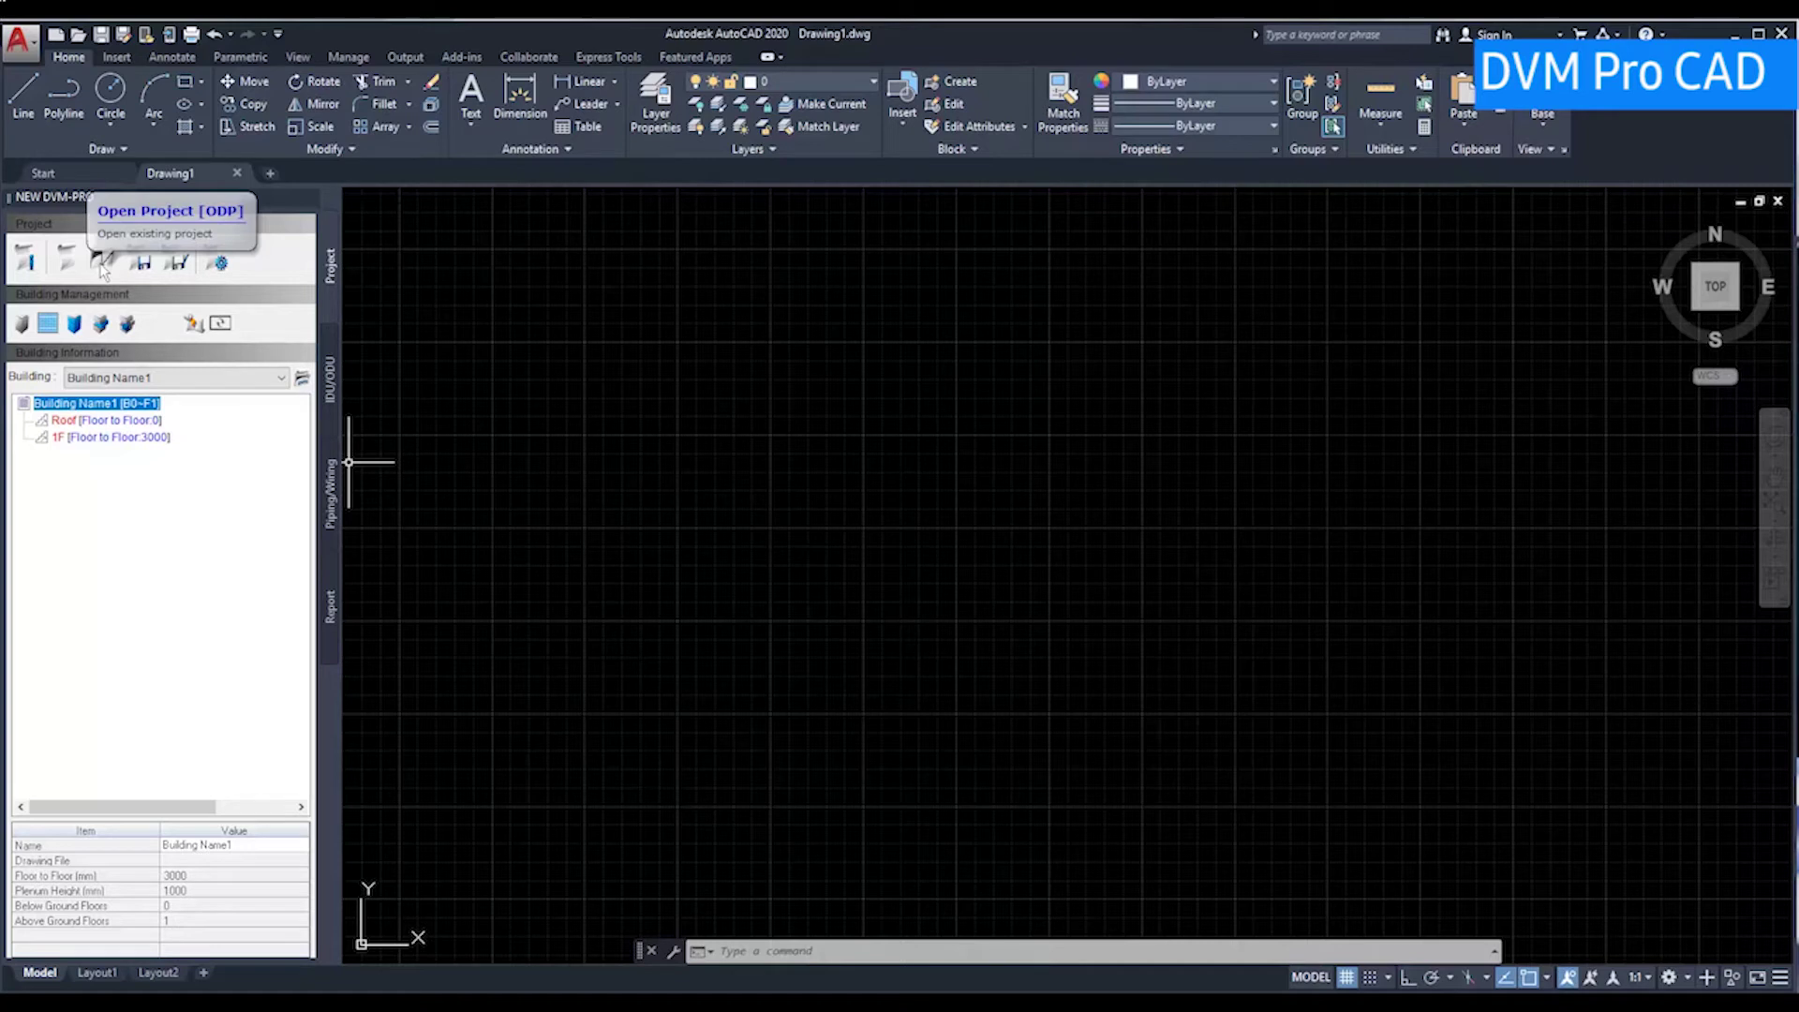
- Open 'DVM Pro Training CAD Mode.dwg' from the Desktop folder
{"action": "left_click", "coordinate": [77, 34]}
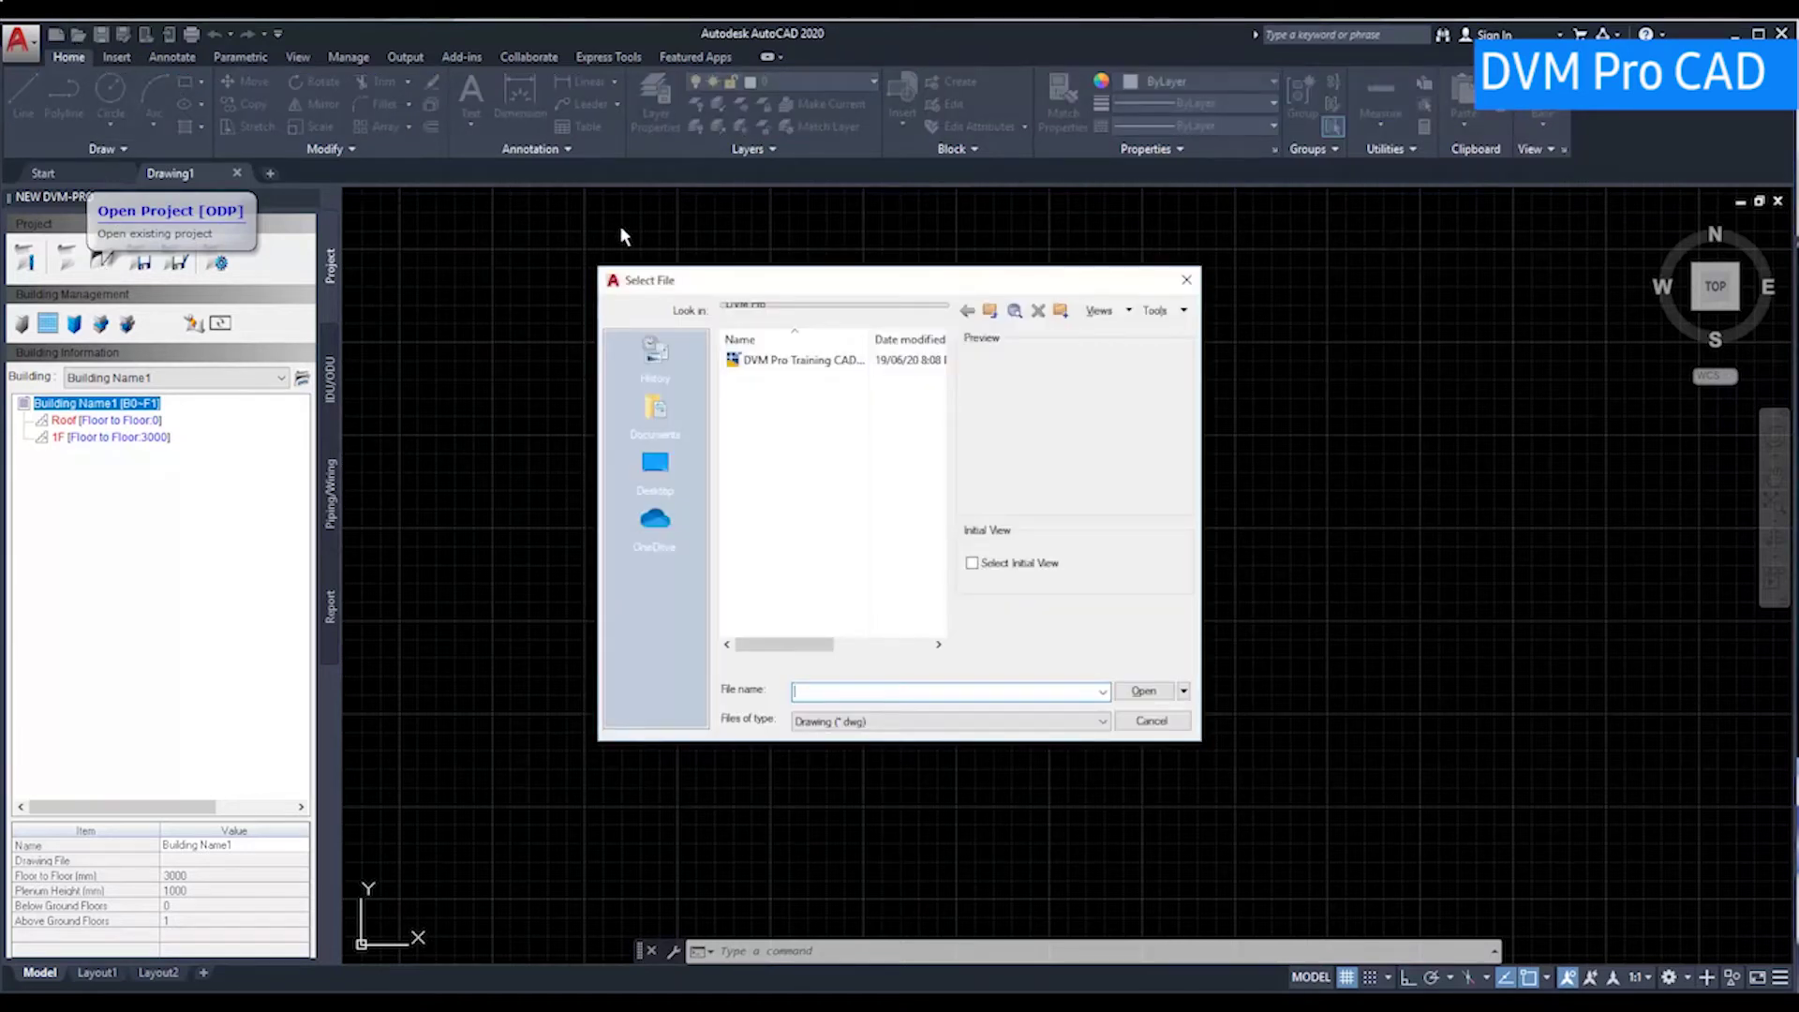
{"action": "left_click", "coordinate": [656, 464]}
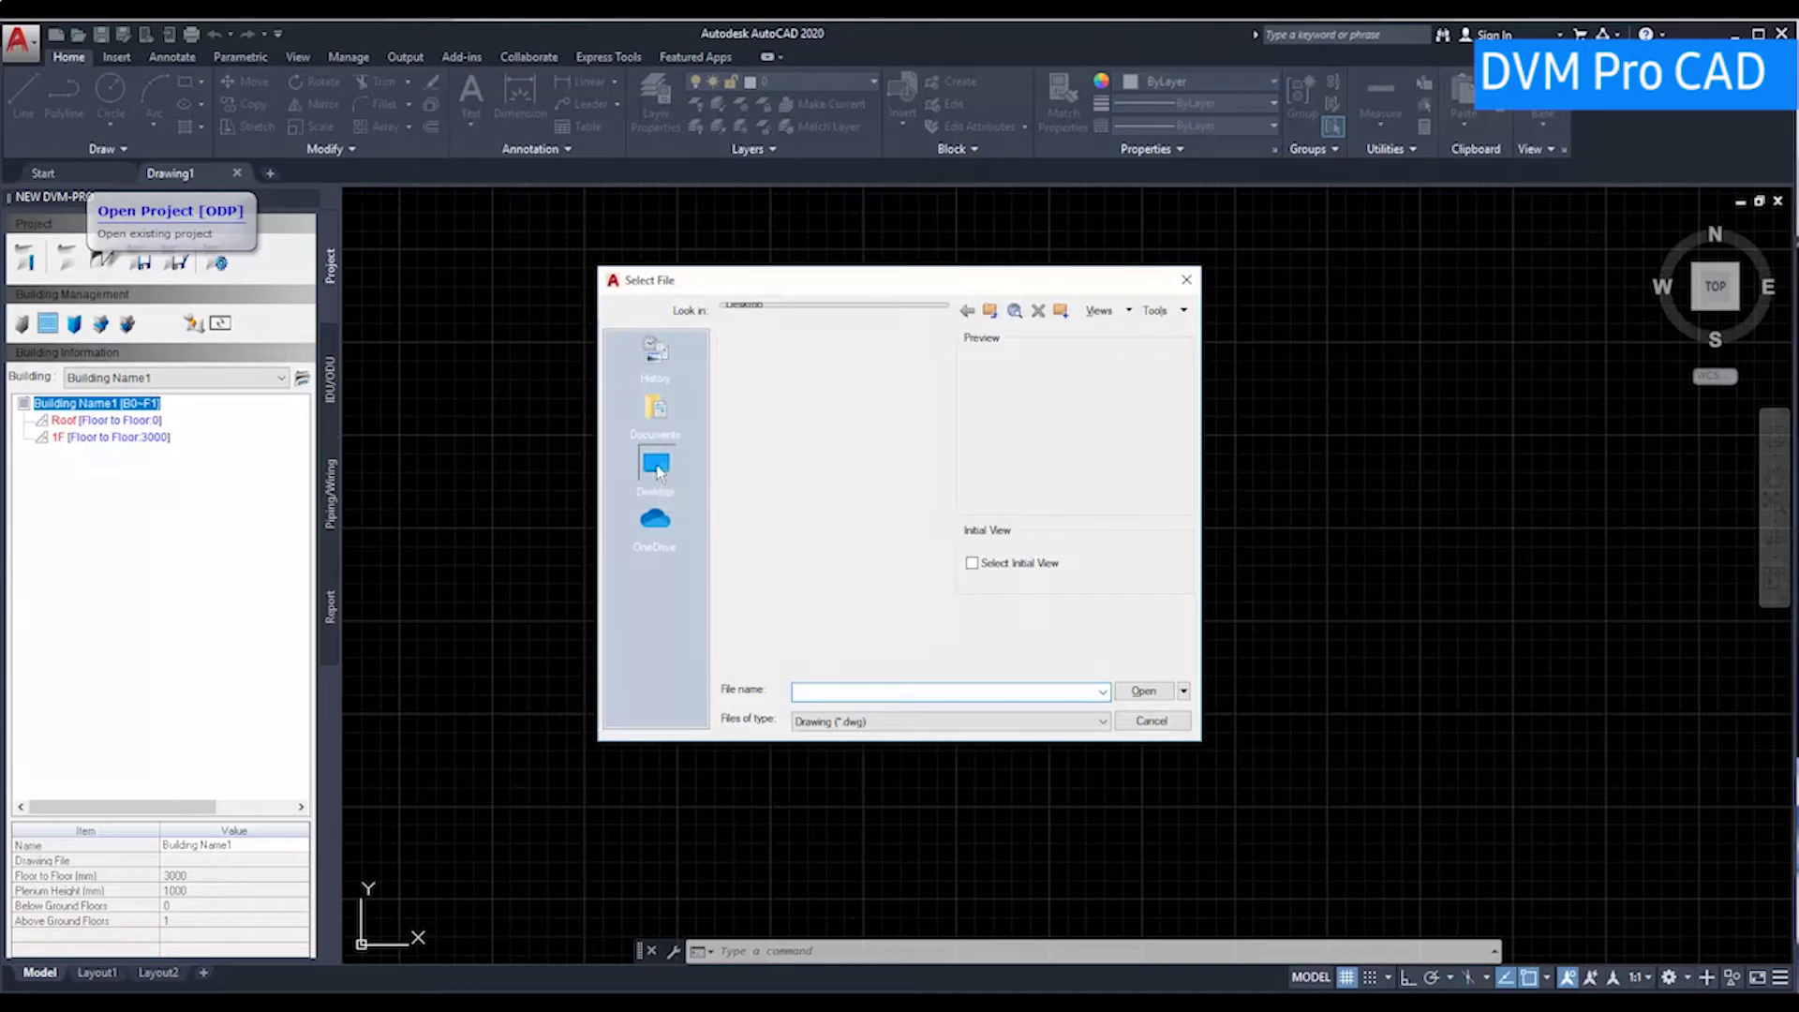
{"action": "left_click", "coordinate": [775, 451]}
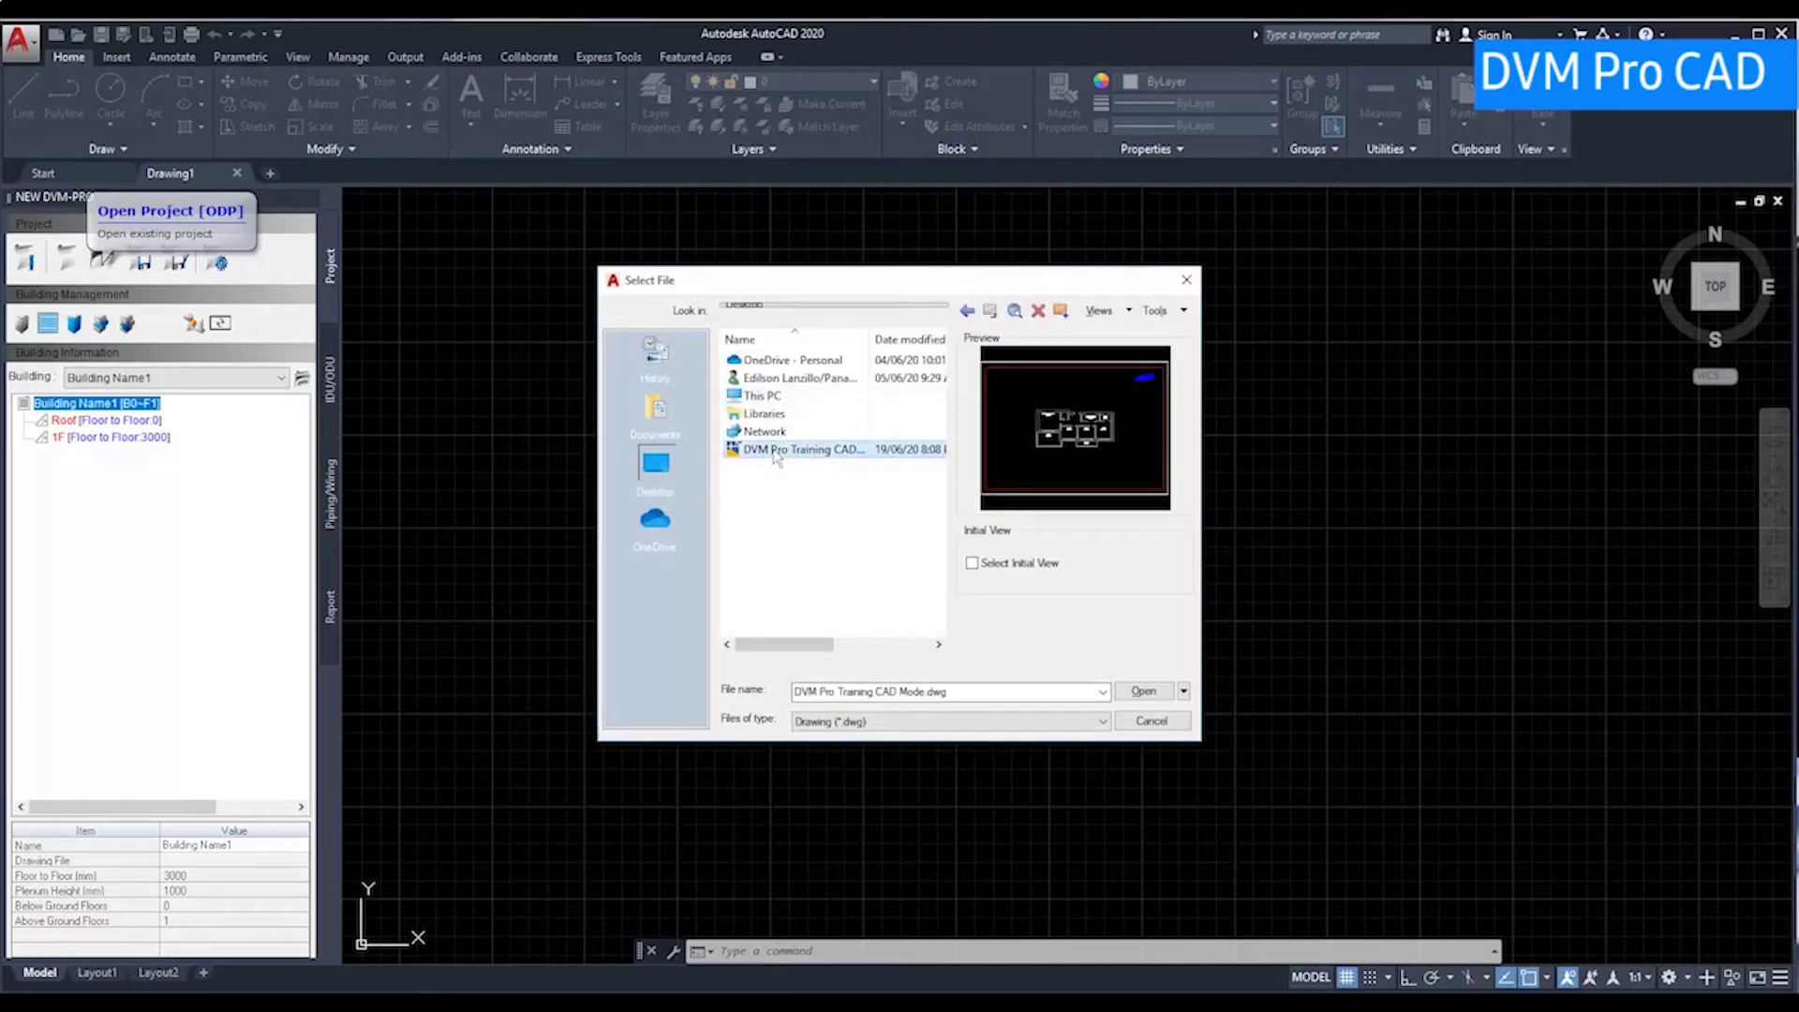
{"action": "left_click", "coordinate": [1136, 692]}
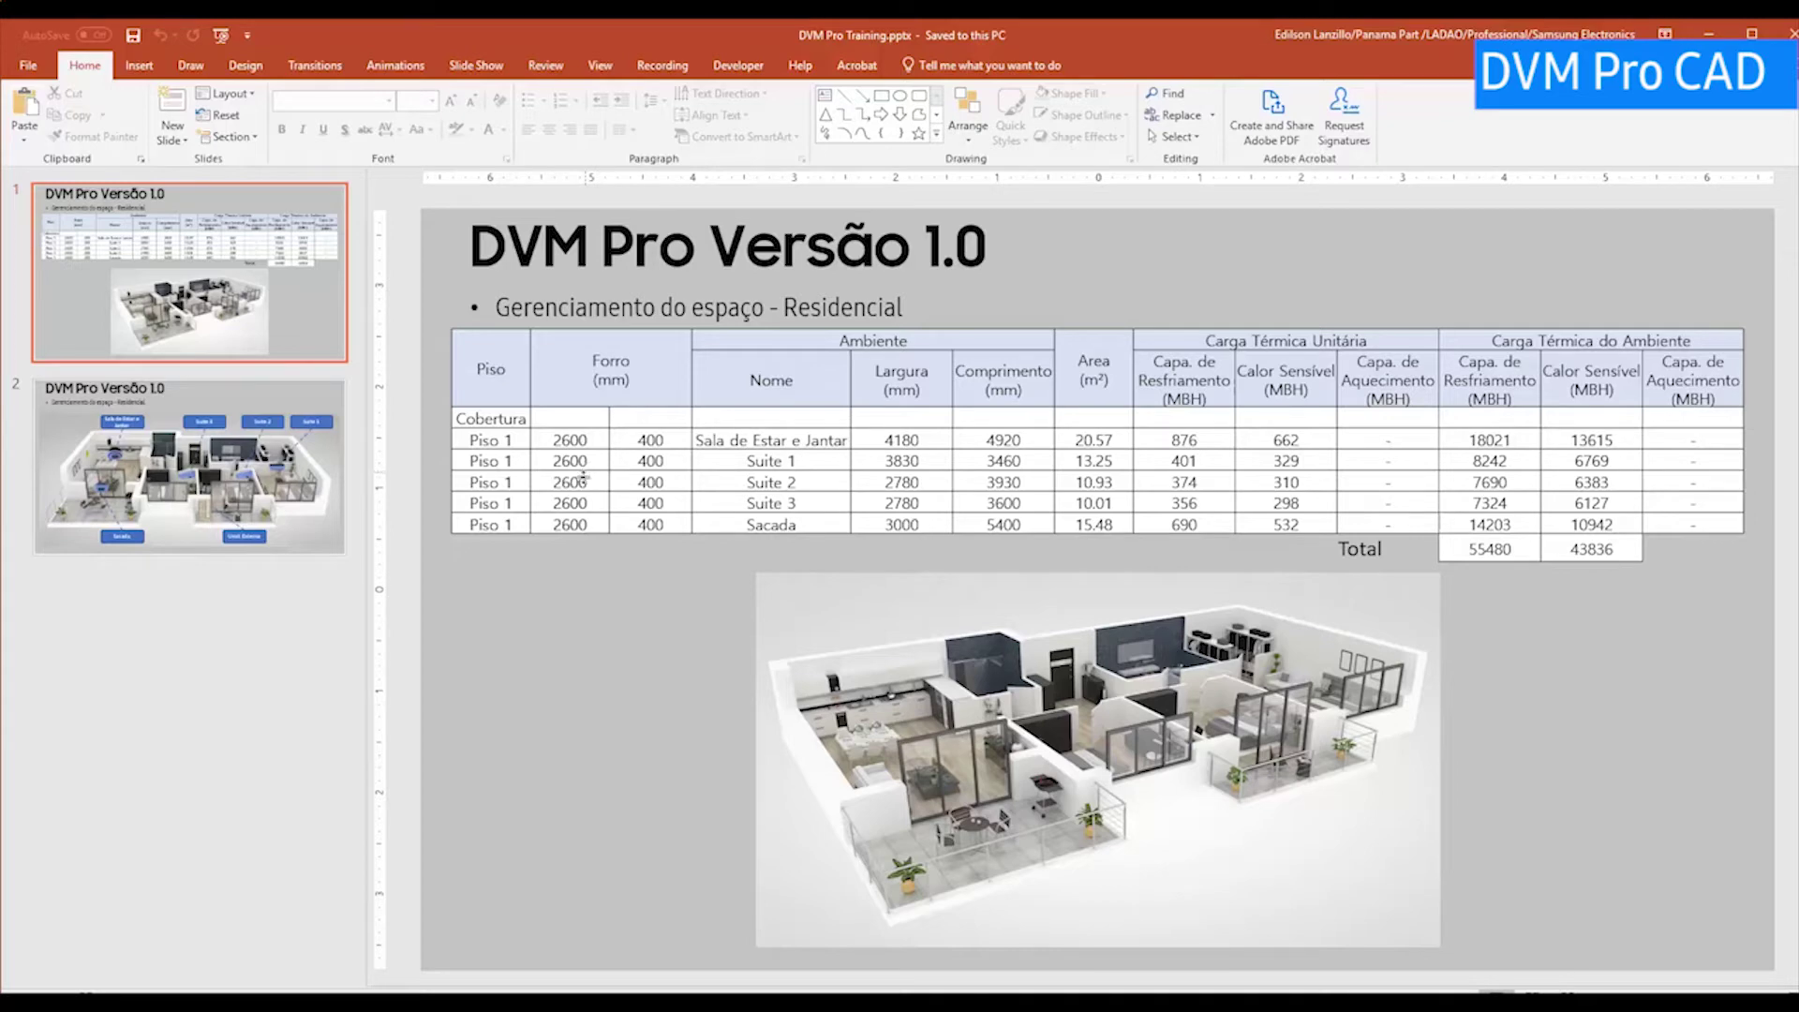
- Display PowerPoint slide 2 with the labelled apartment rooms and outdoor unit, then return to AutoCAD
{"action": "left_click", "coordinate": [213, 497]}
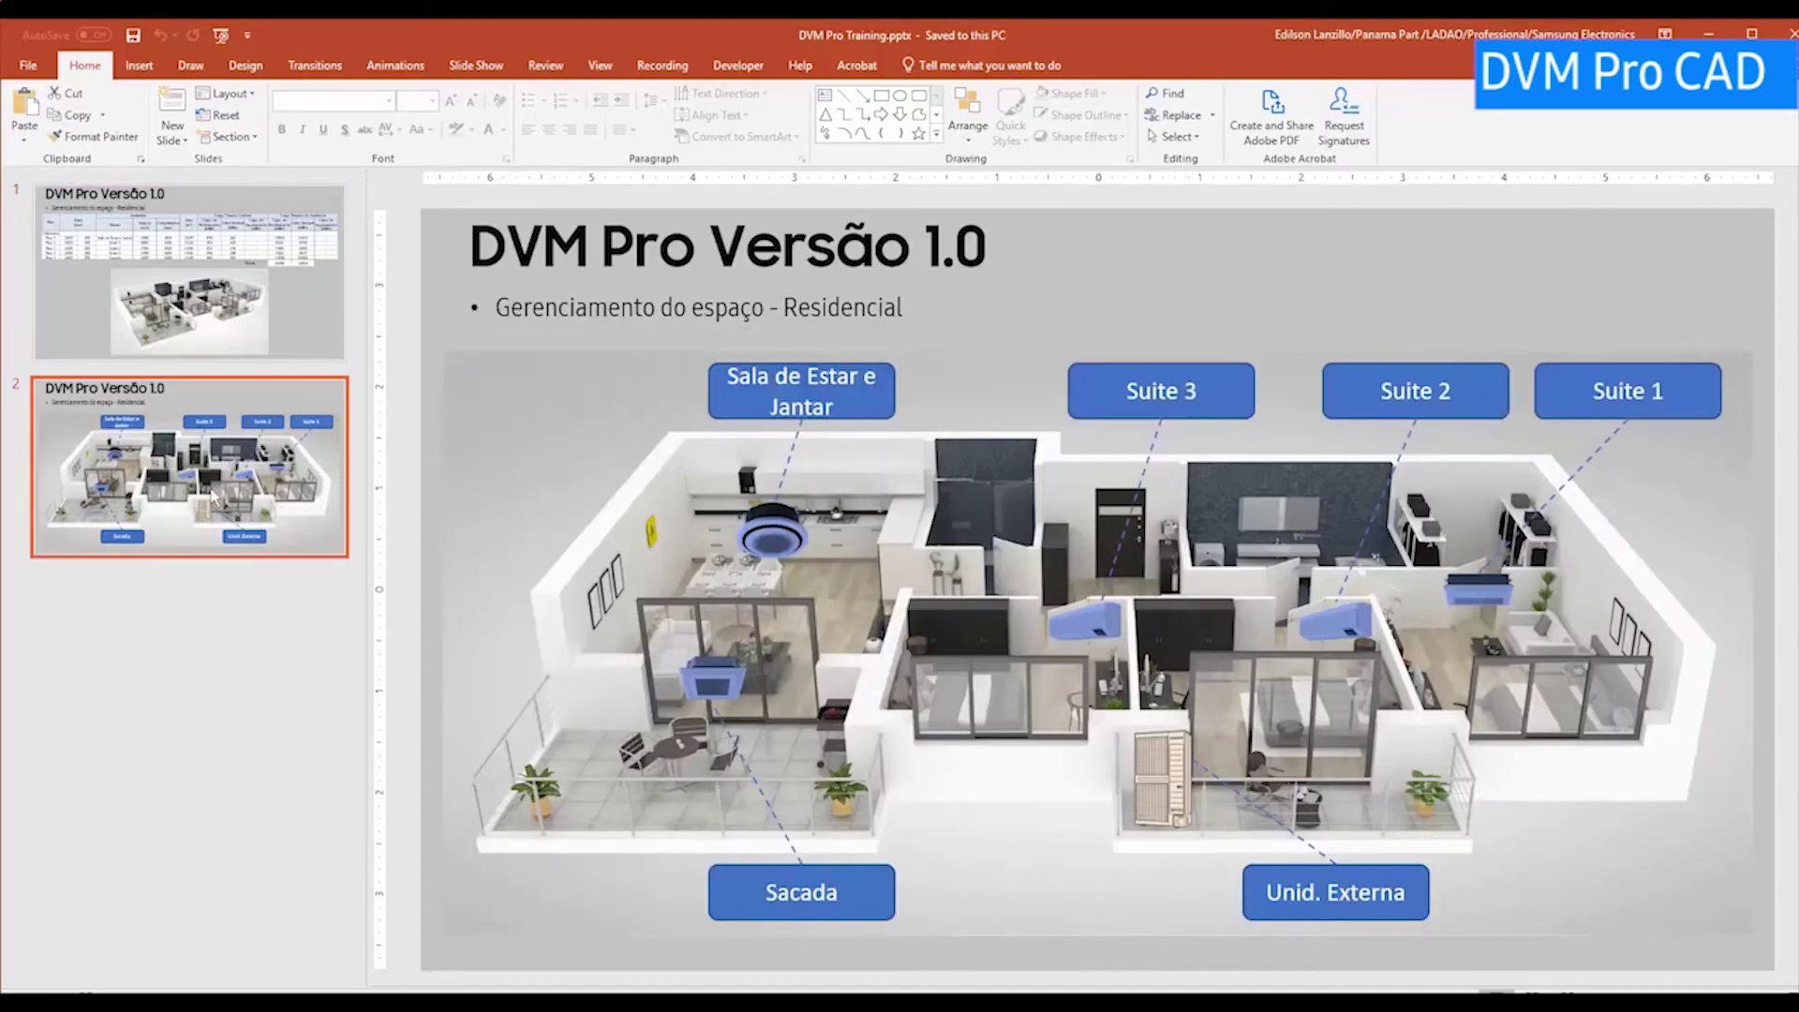
{"action": "left_click", "coordinate": [399, 531]}
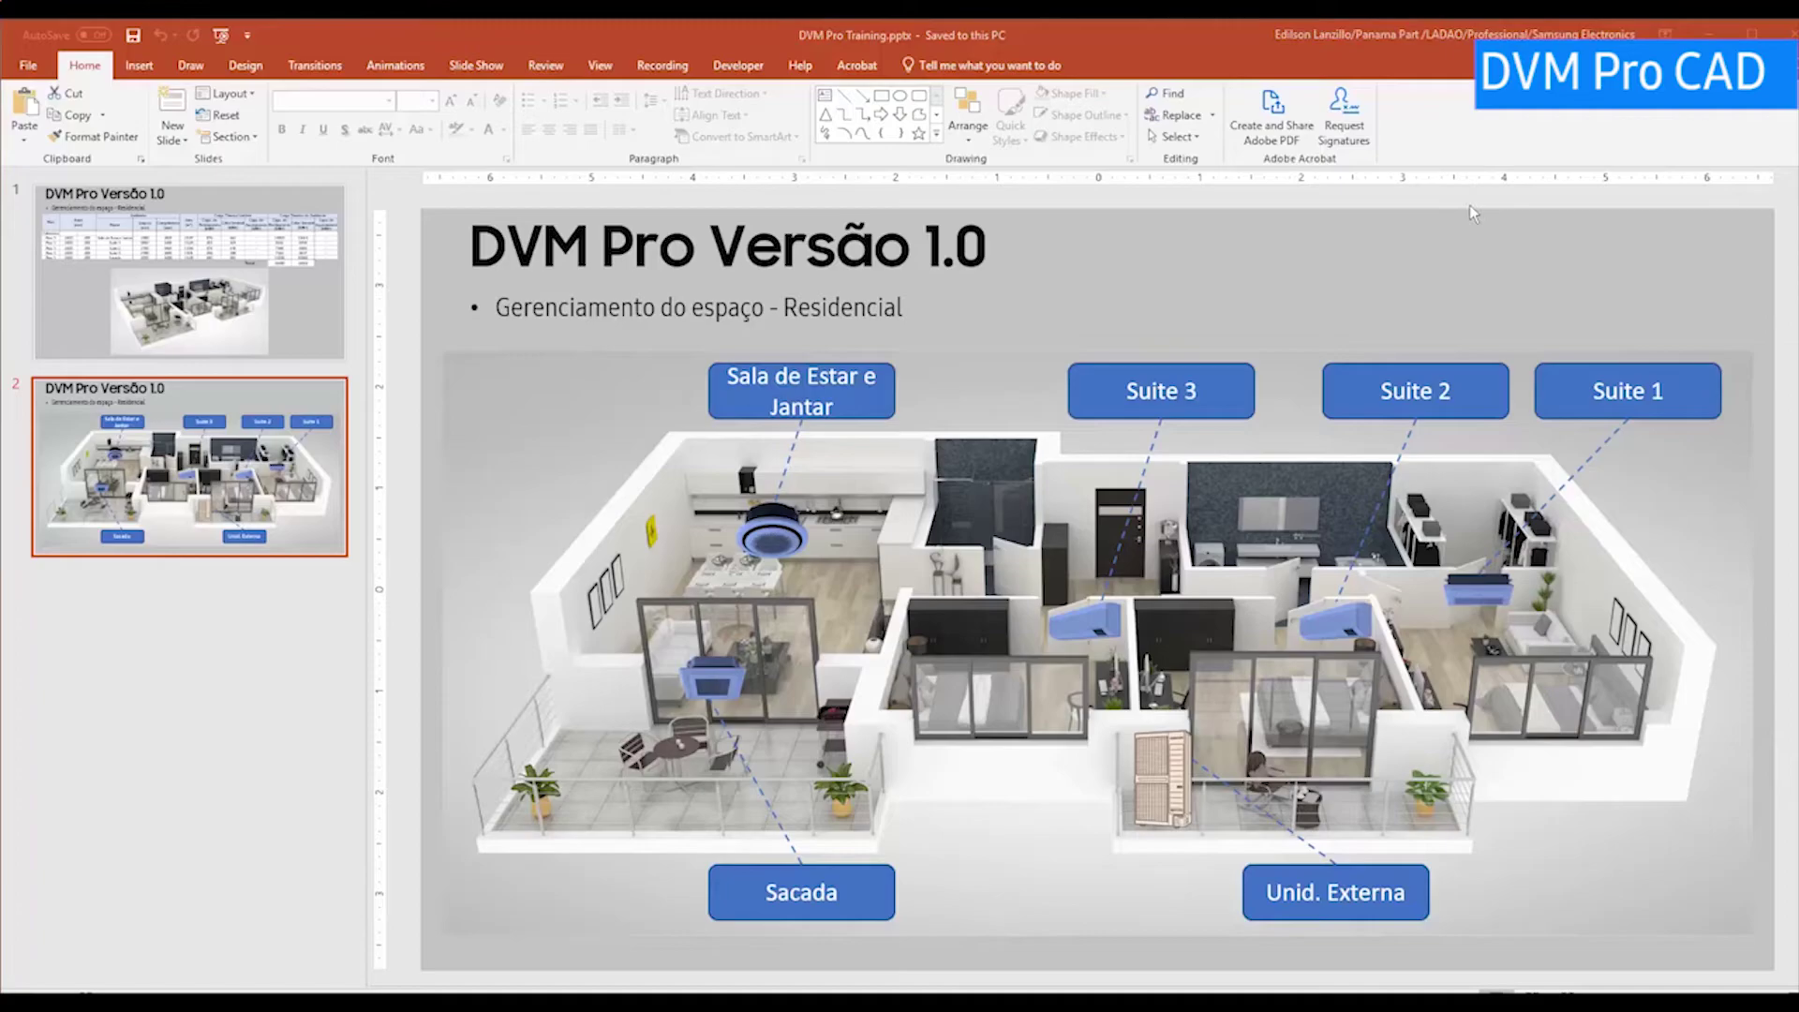
{"action": "key", "text": "alt+Tab"}
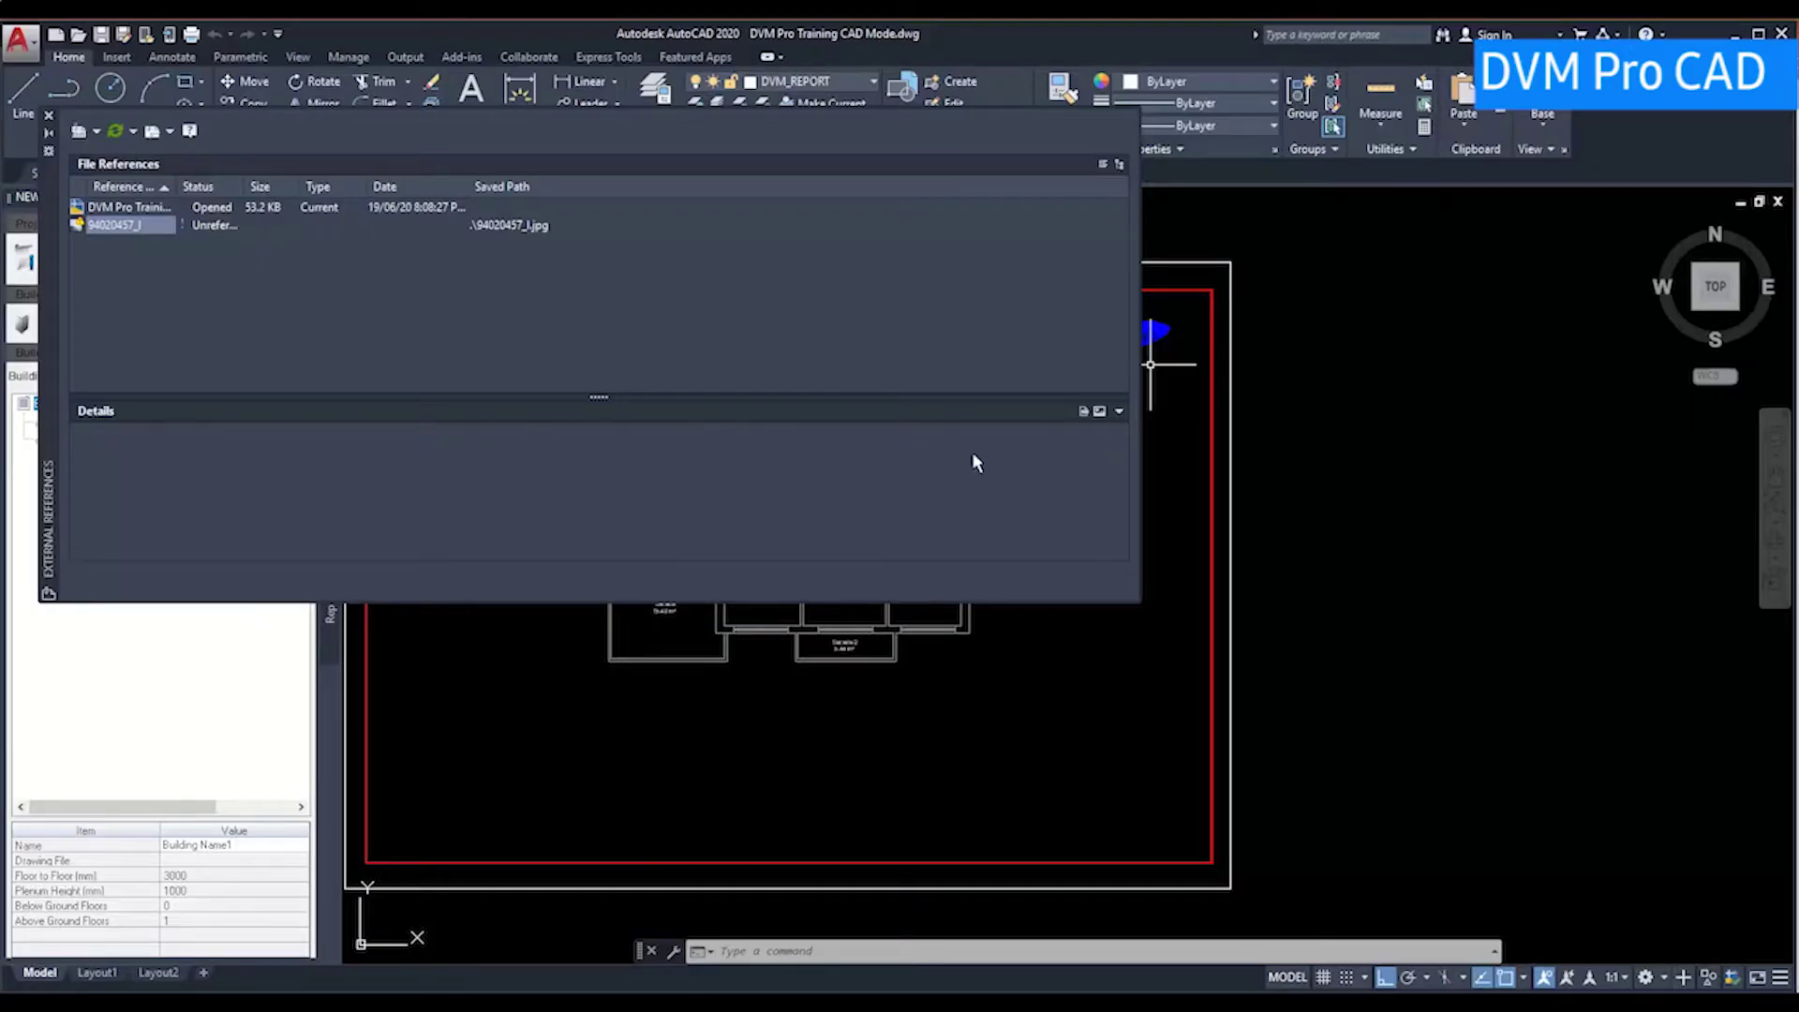
- Close the File References palette and zoom and pan until the apartment floor plan fills the view
{"action": "left_click", "coordinate": [51, 116]}
{"action": "scroll", "coordinate": [627, 573], "scroll_direction": "up", "scroll_amount": 5}
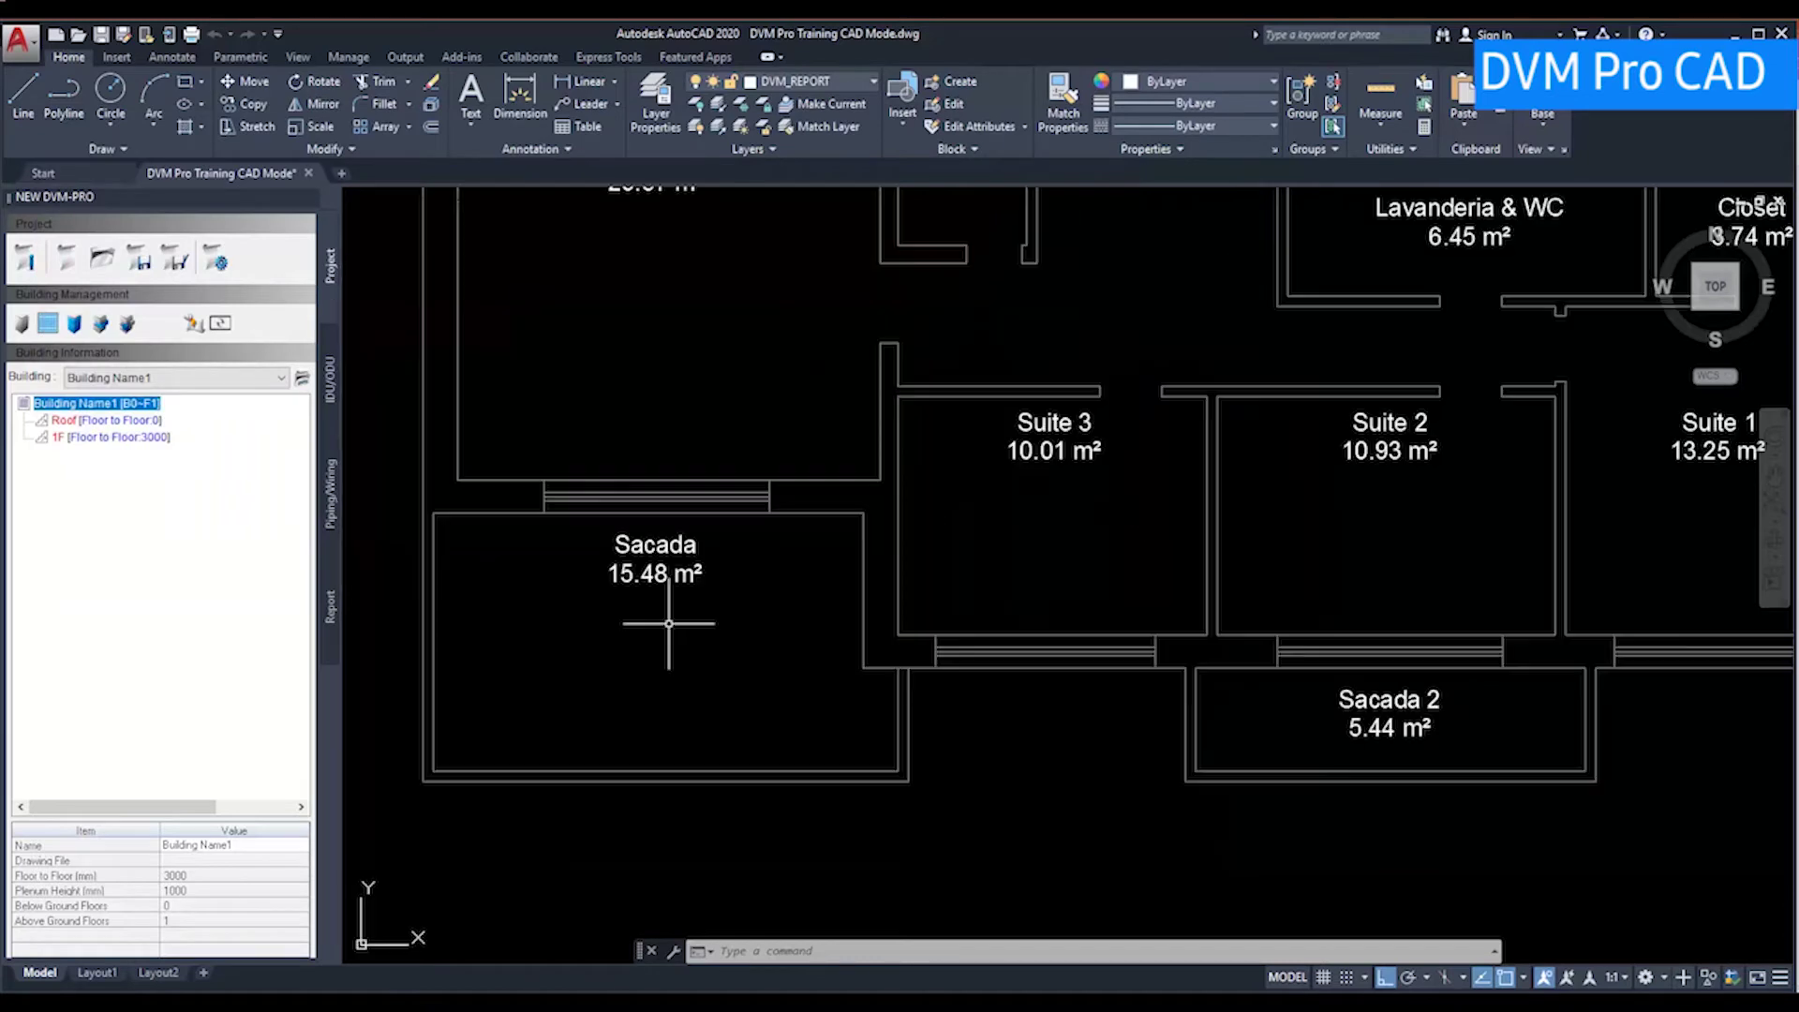
{"action": "scroll", "coordinate": [1067, 682], "scroll_direction": "down", "scroll_amount": 1}
{"action": "scroll", "coordinate": [1067, 682], "scroll_direction": "down", "scroll_amount": 2}
{"action": "middle_click_drag", "start_coordinate": [1214, 663], "coordinate": [1049, 669]}
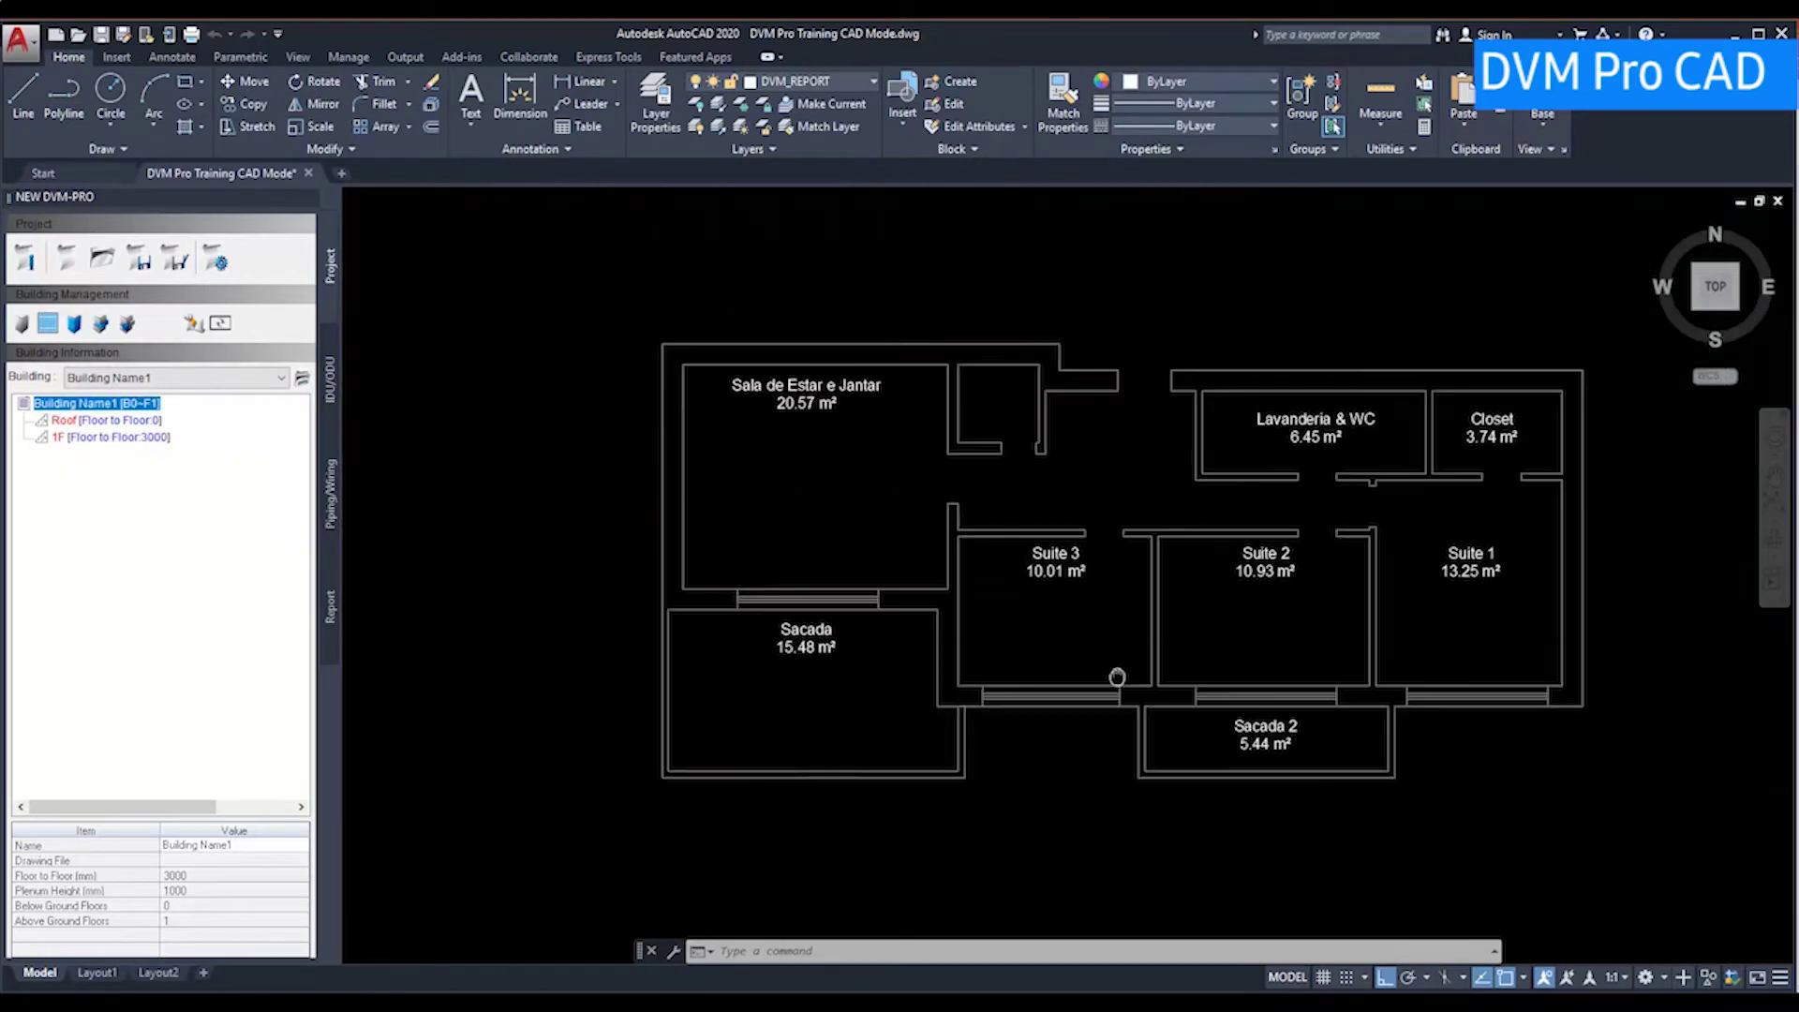
{"action": "middle_click_drag", "start_coordinate": [953, 497], "coordinate": [806, 488]}
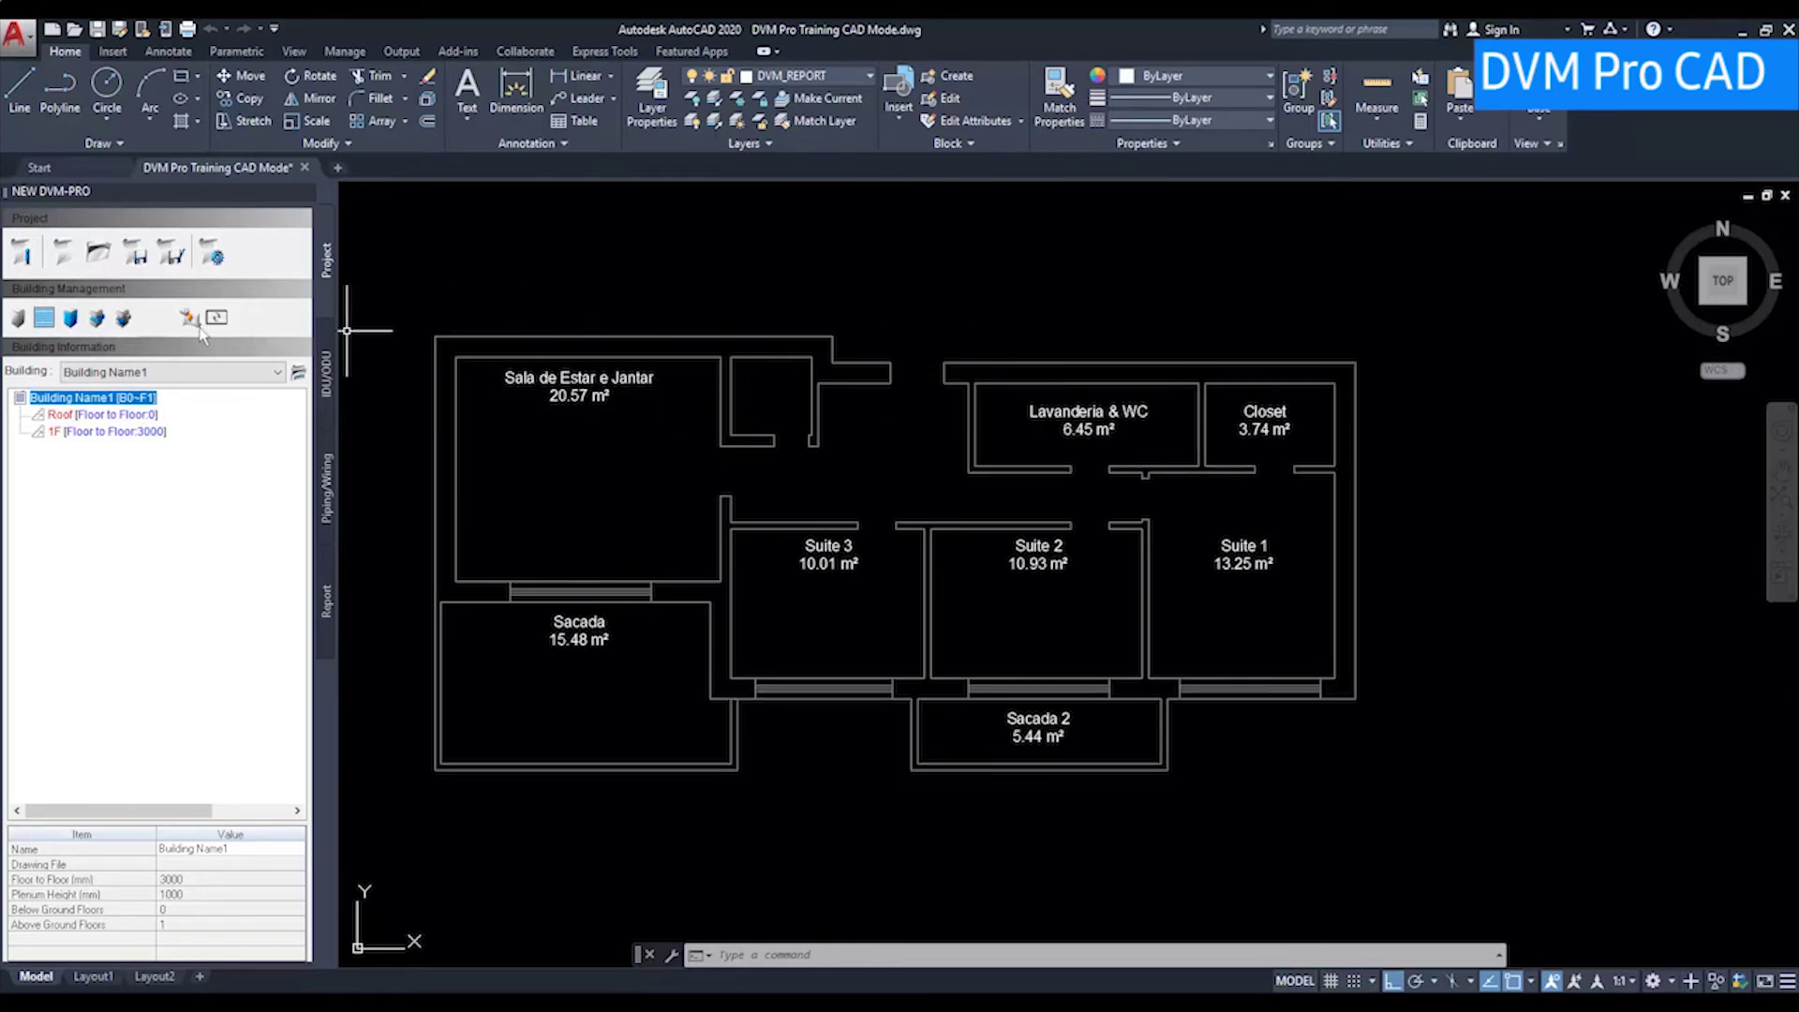
{"action": "left_click", "coordinate": [47, 330]}
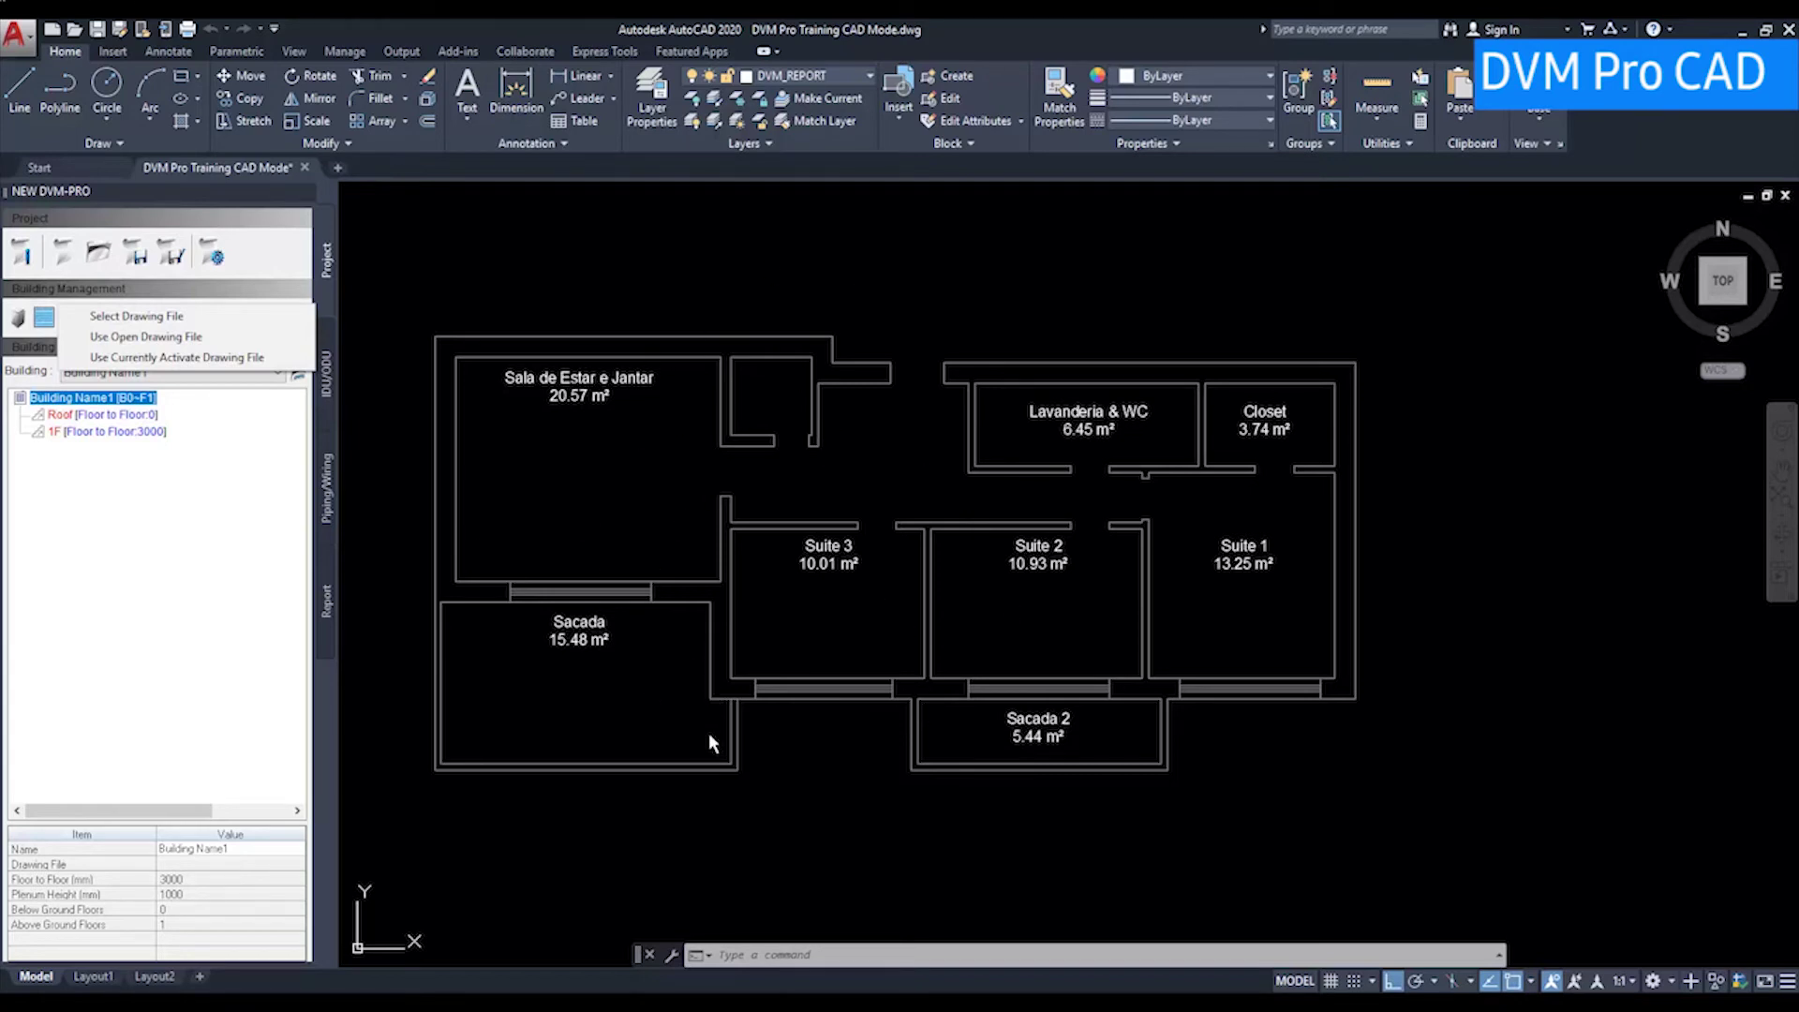
- Set the active DVM Pro Training CAD Mode drawing as Building Name1's drawing file
{"action": "left_click", "coordinate": [222, 358]}
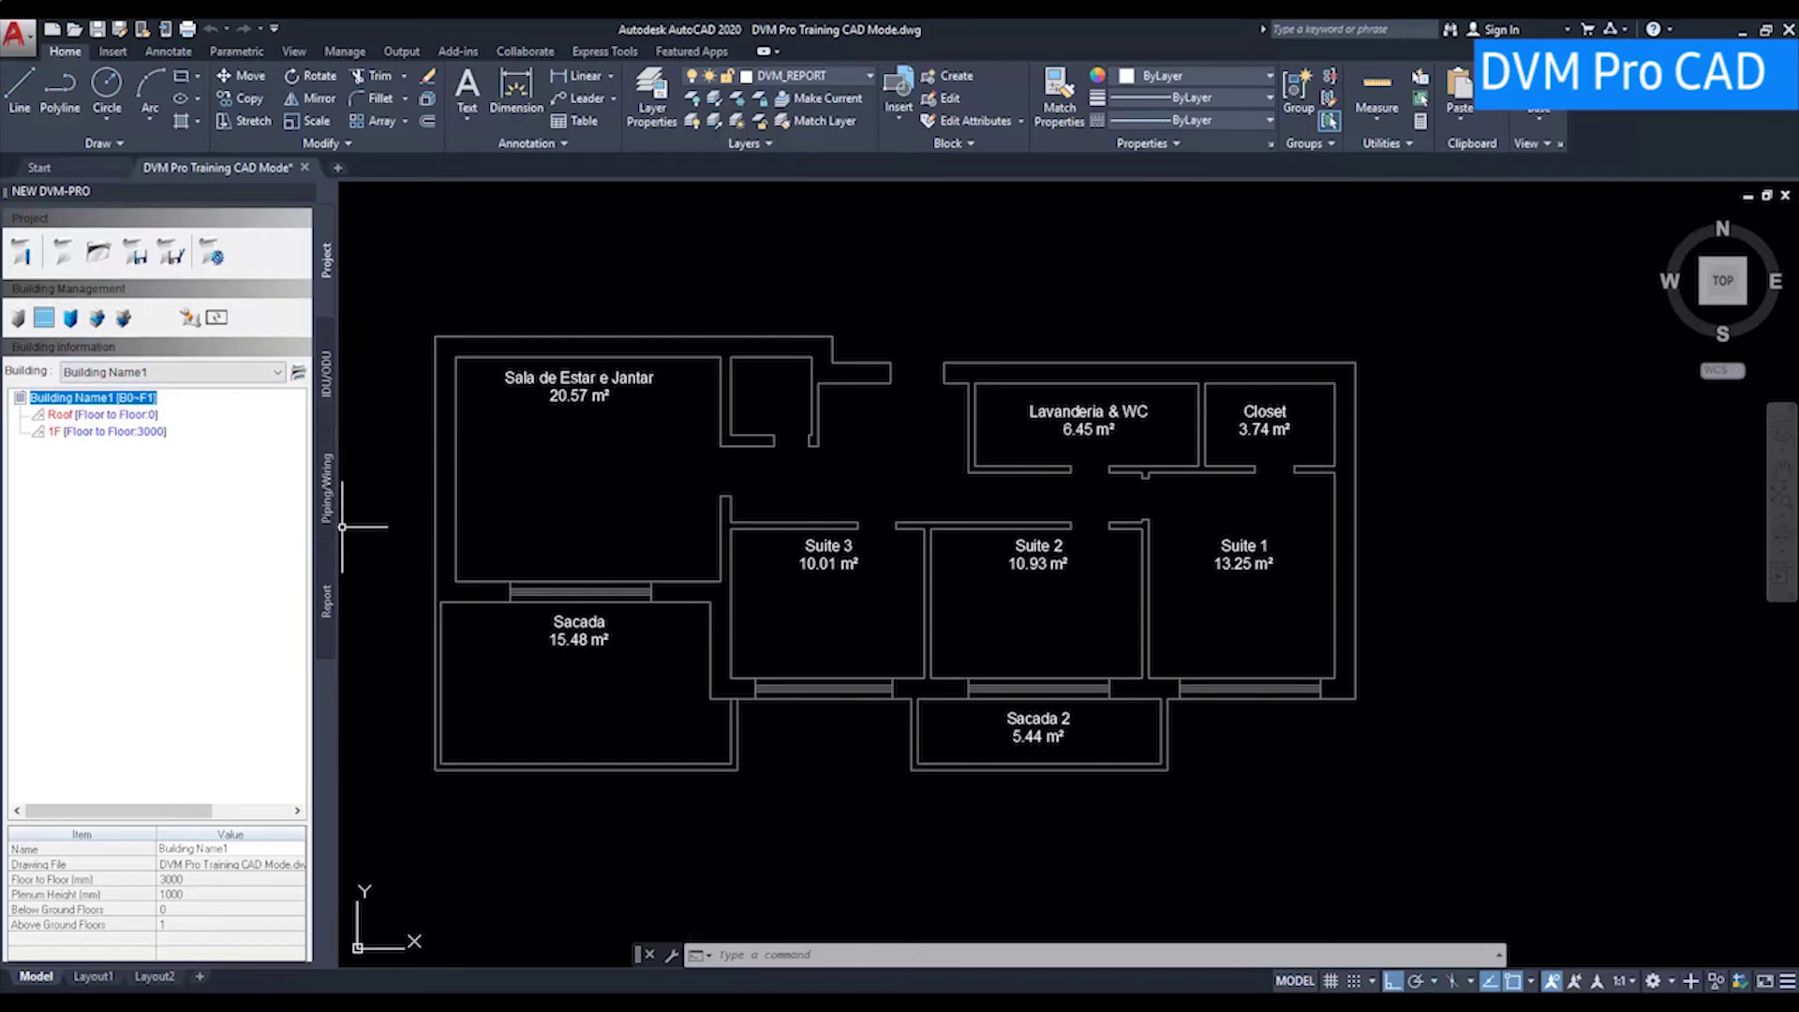
{"action": "left_click", "coordinate": [137, 265]}
- Save the DVM Pro project to the Desktop as 'DVM Pro CAD' in .dvmc format
{"action": "left_click", "coordinate": [75, 173]}
{"action": "left_click", "coordinate": [178, 357]}
{"action": "type", "text": "DVM Pro"}
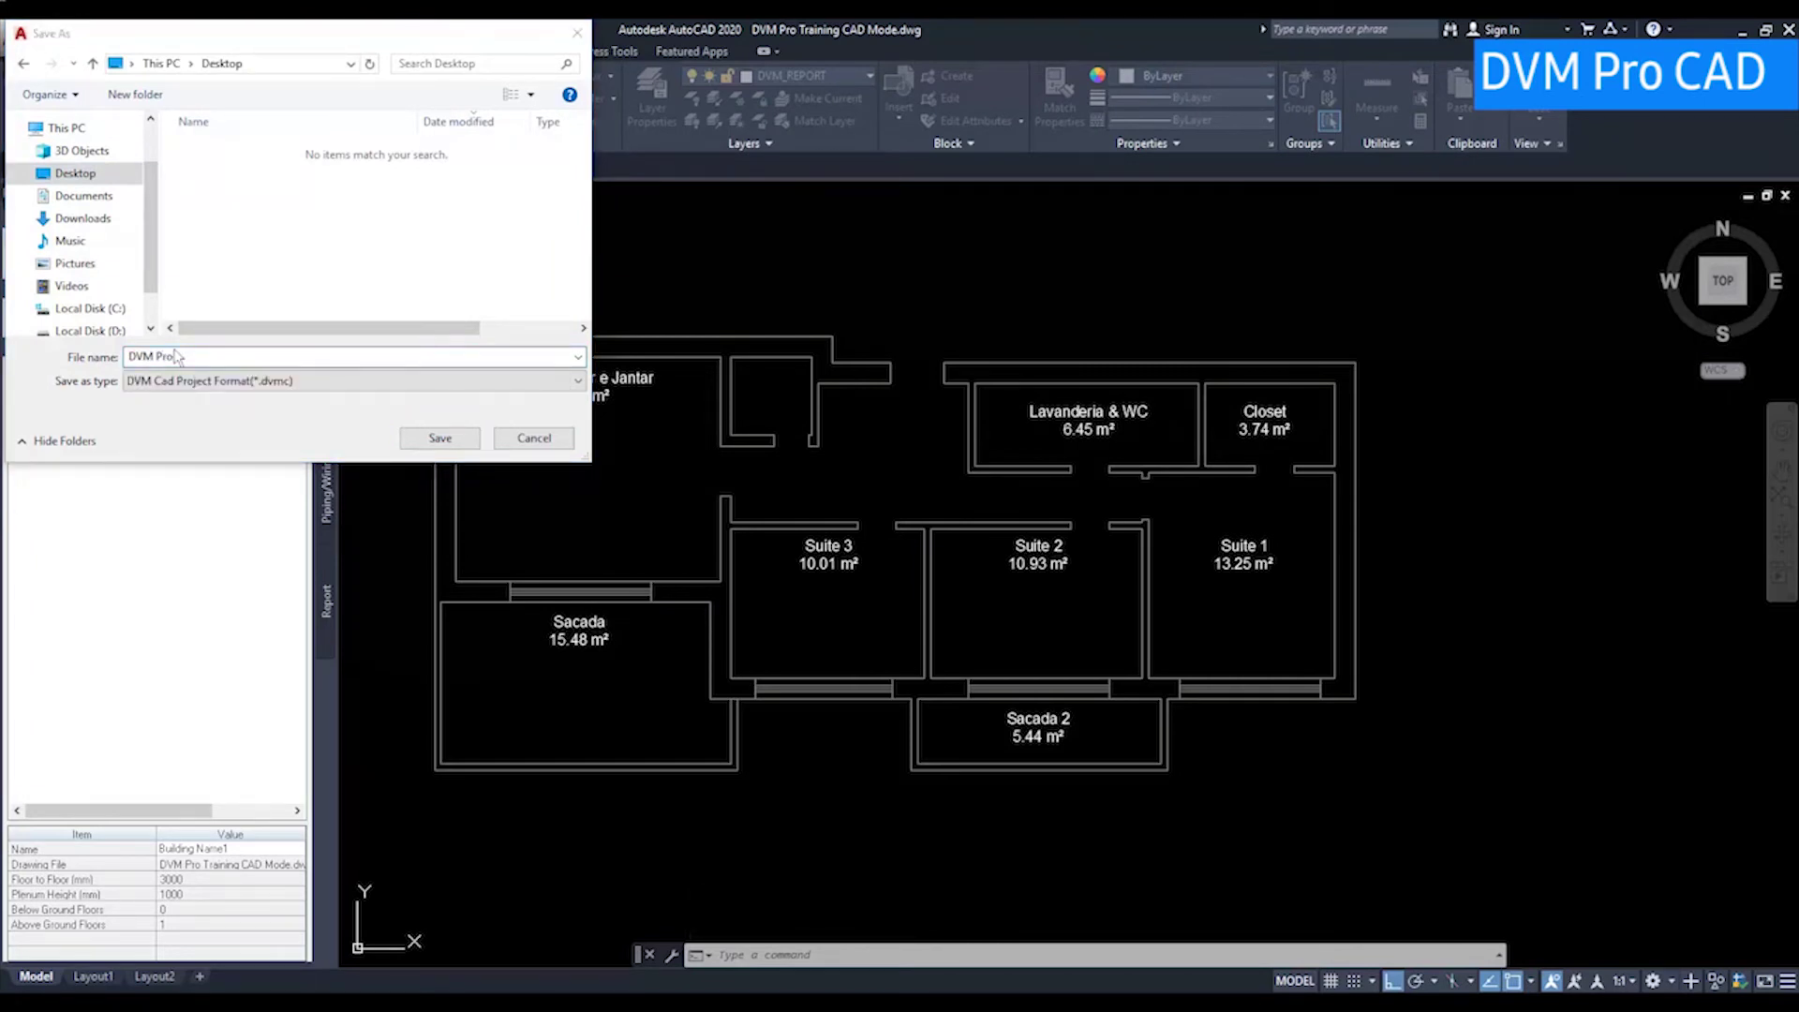
{"action": "left_click", "coordinate": [256, 352]}
{"action": "type", "text": "CAD"}
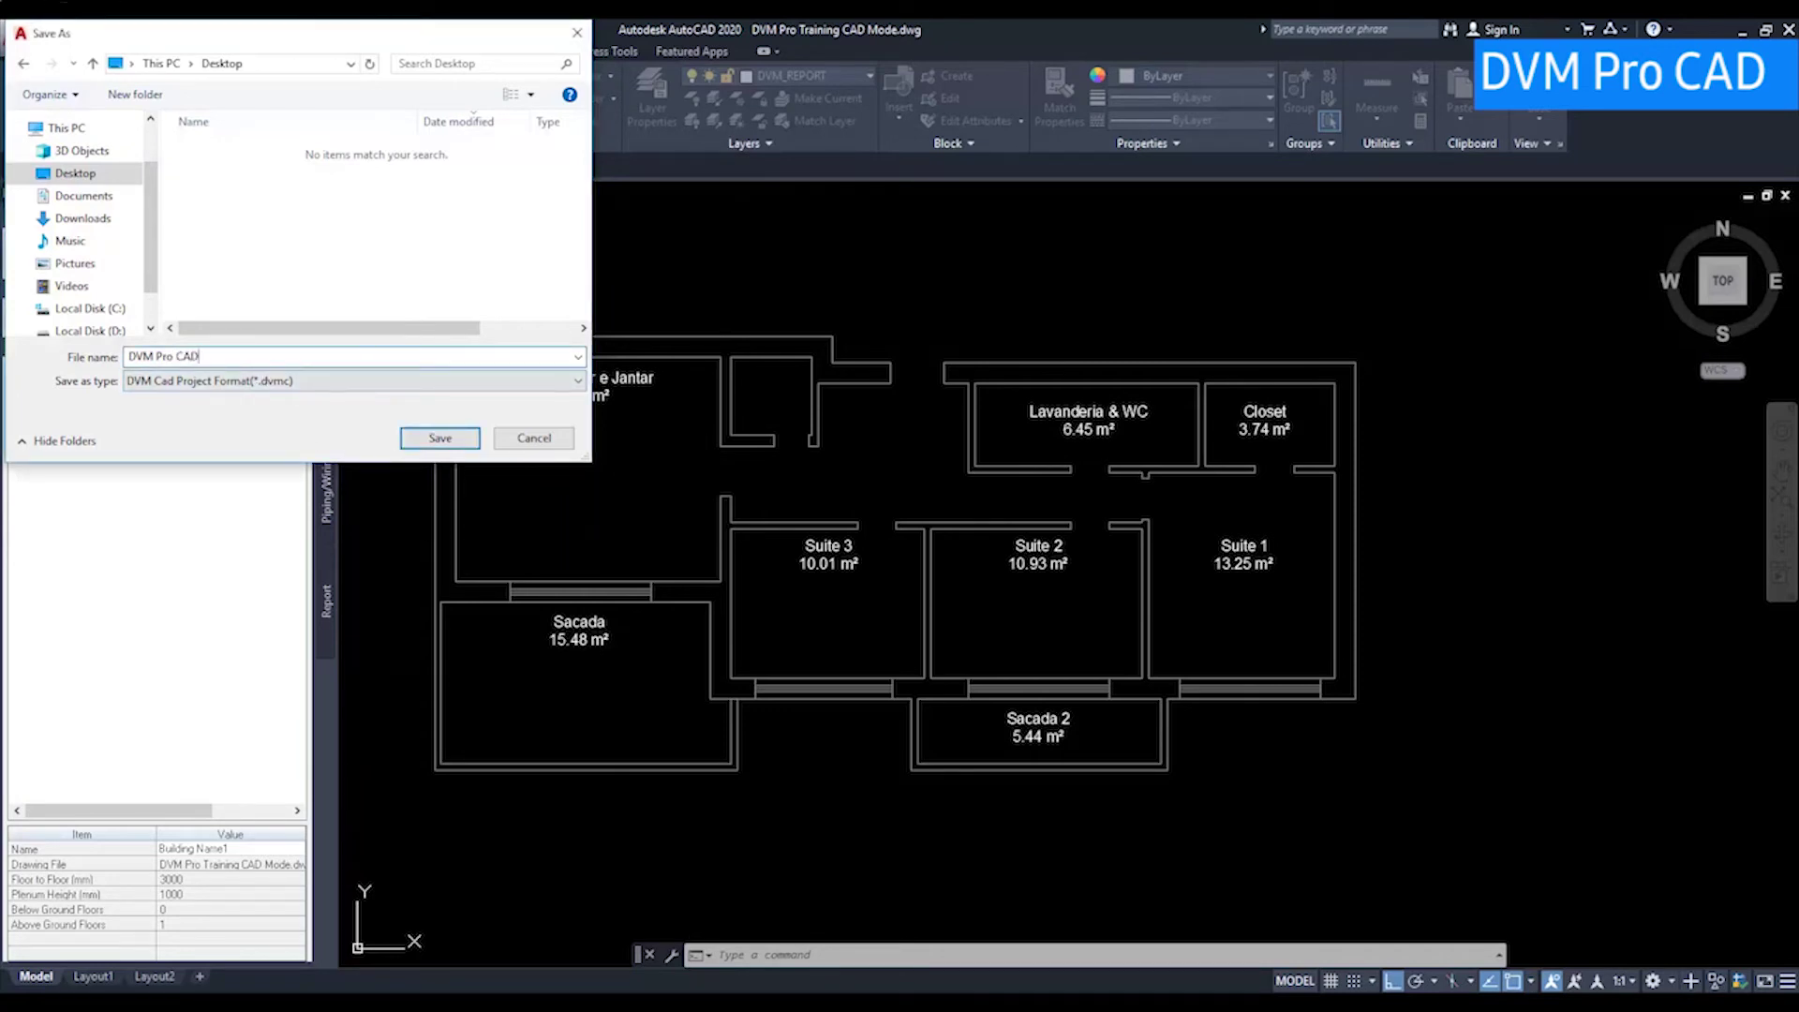
{"action": "left_click", "coordinate": [420, 437]}
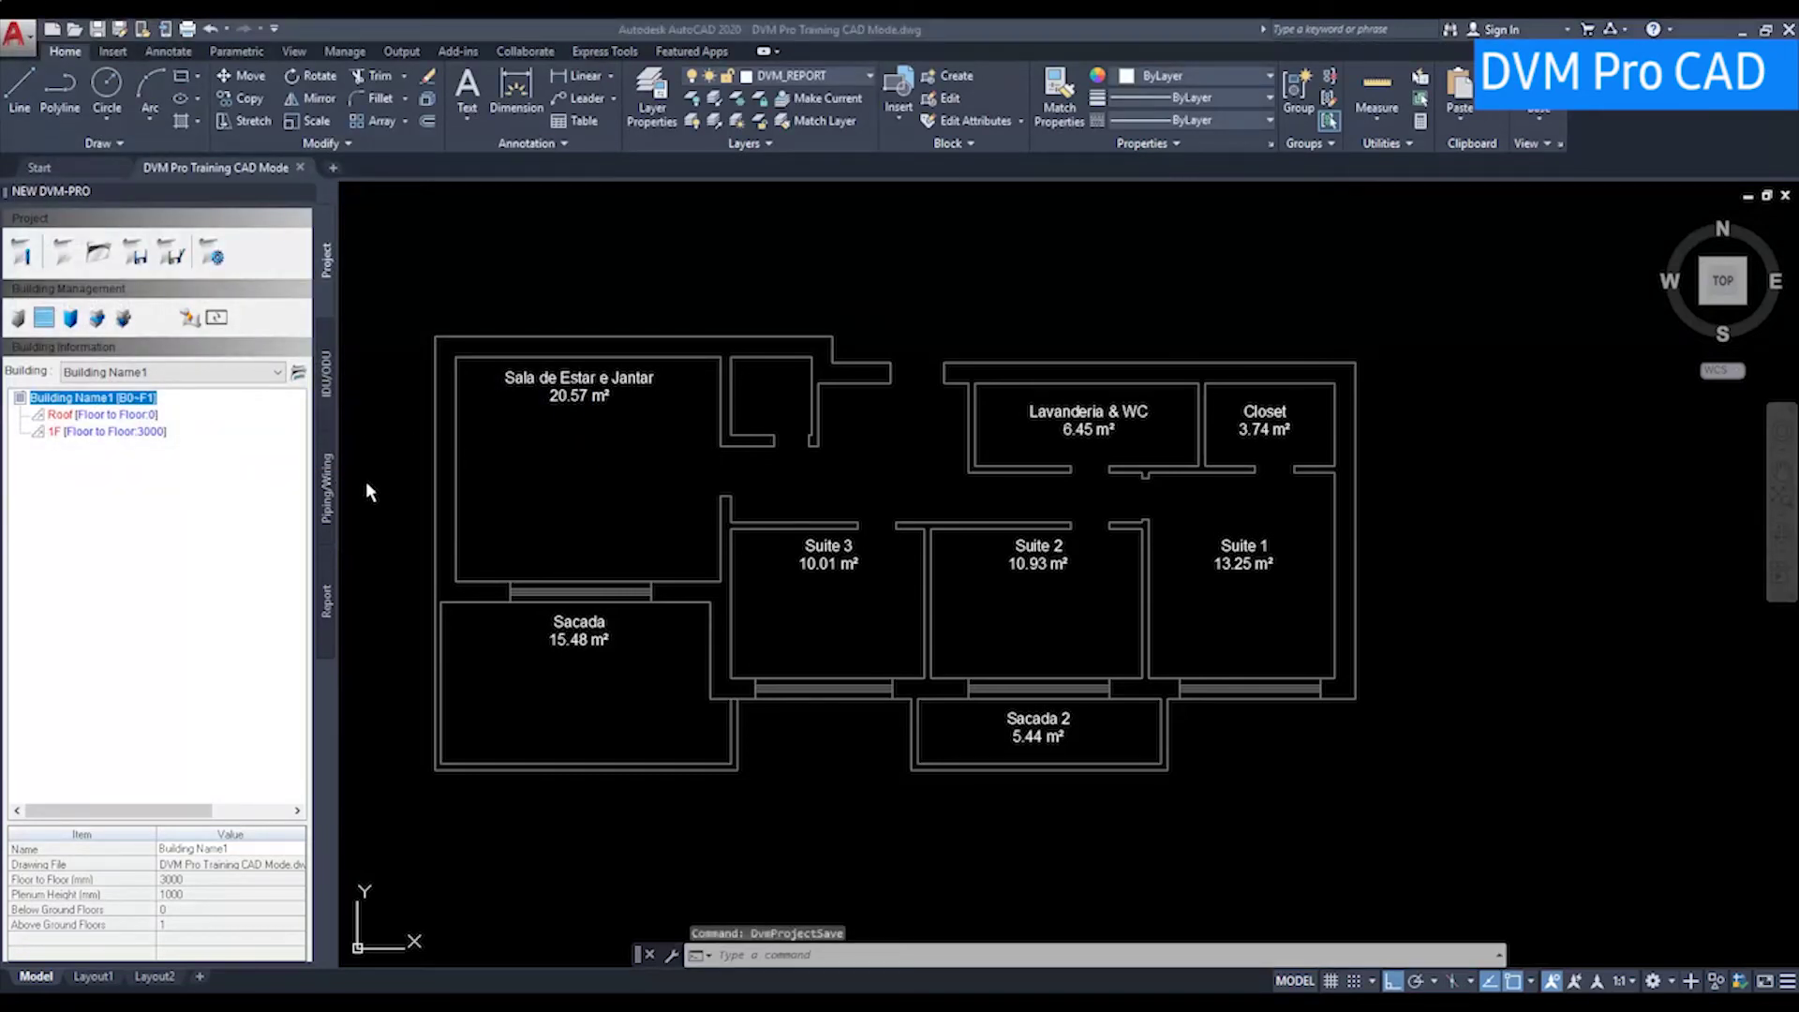
{"action": "key", "text": "super+e"}
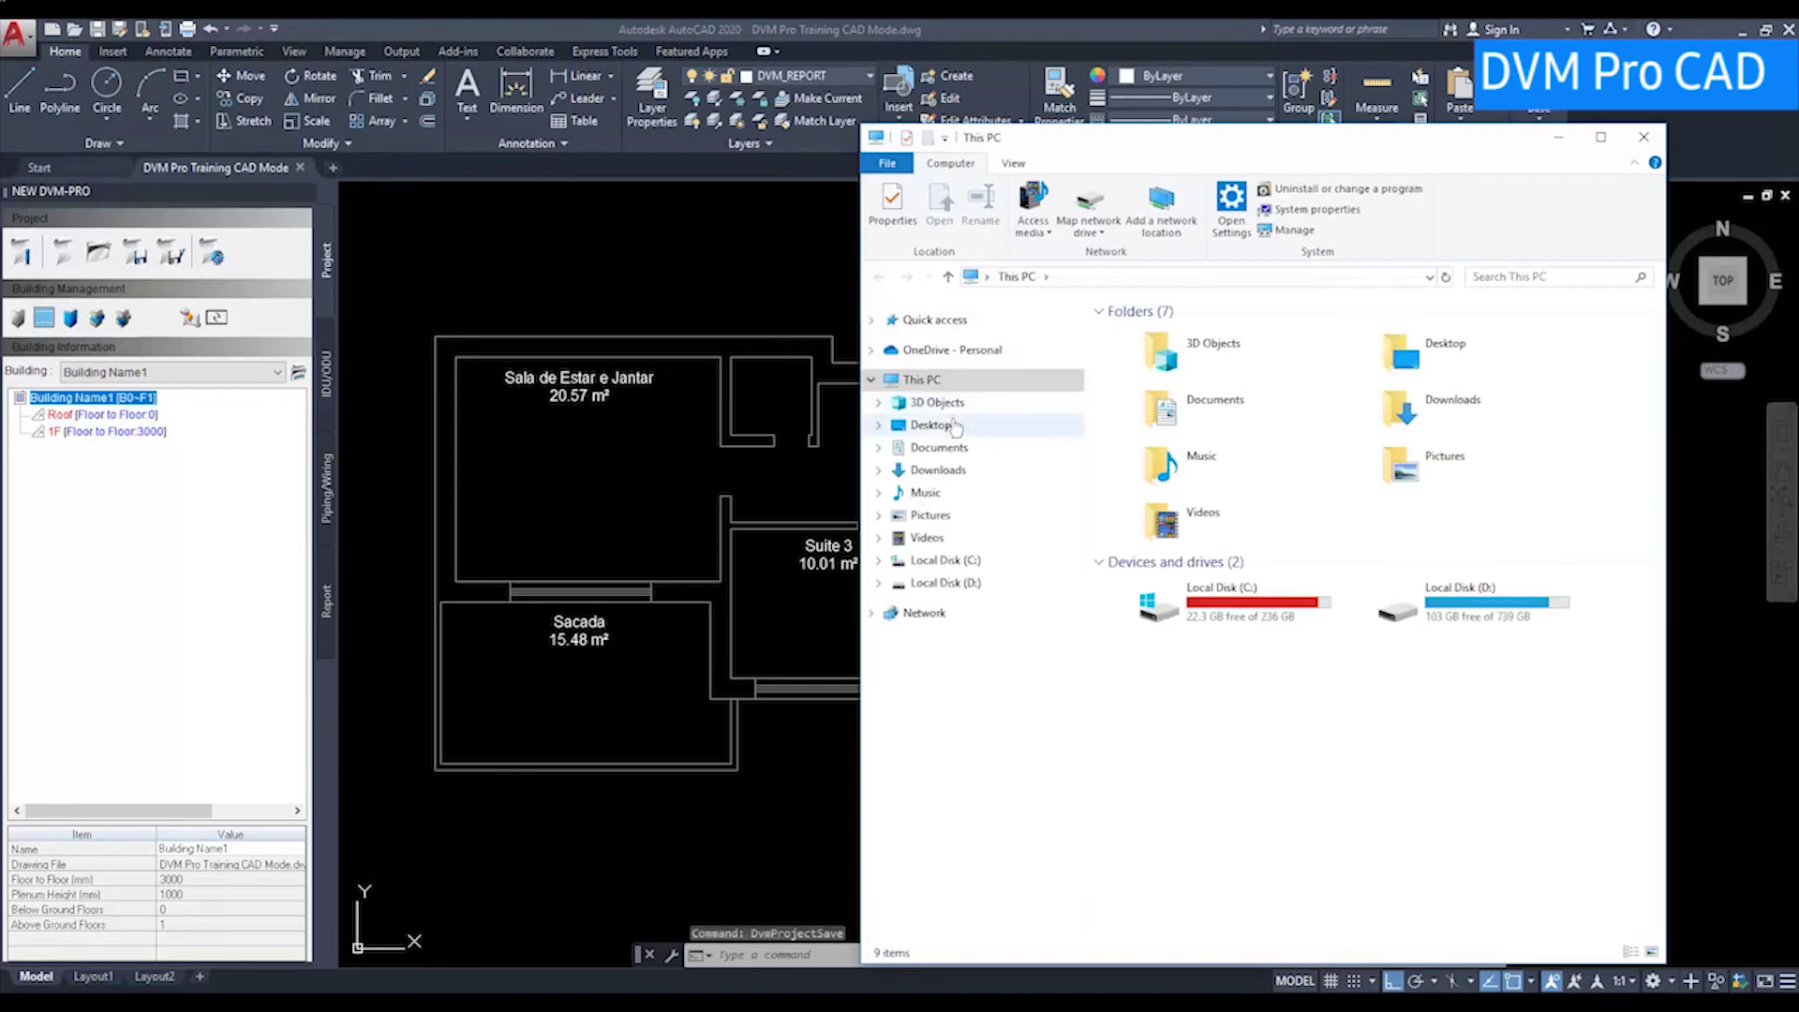
{"action": "left_click", "coordinate": [940, 424]}
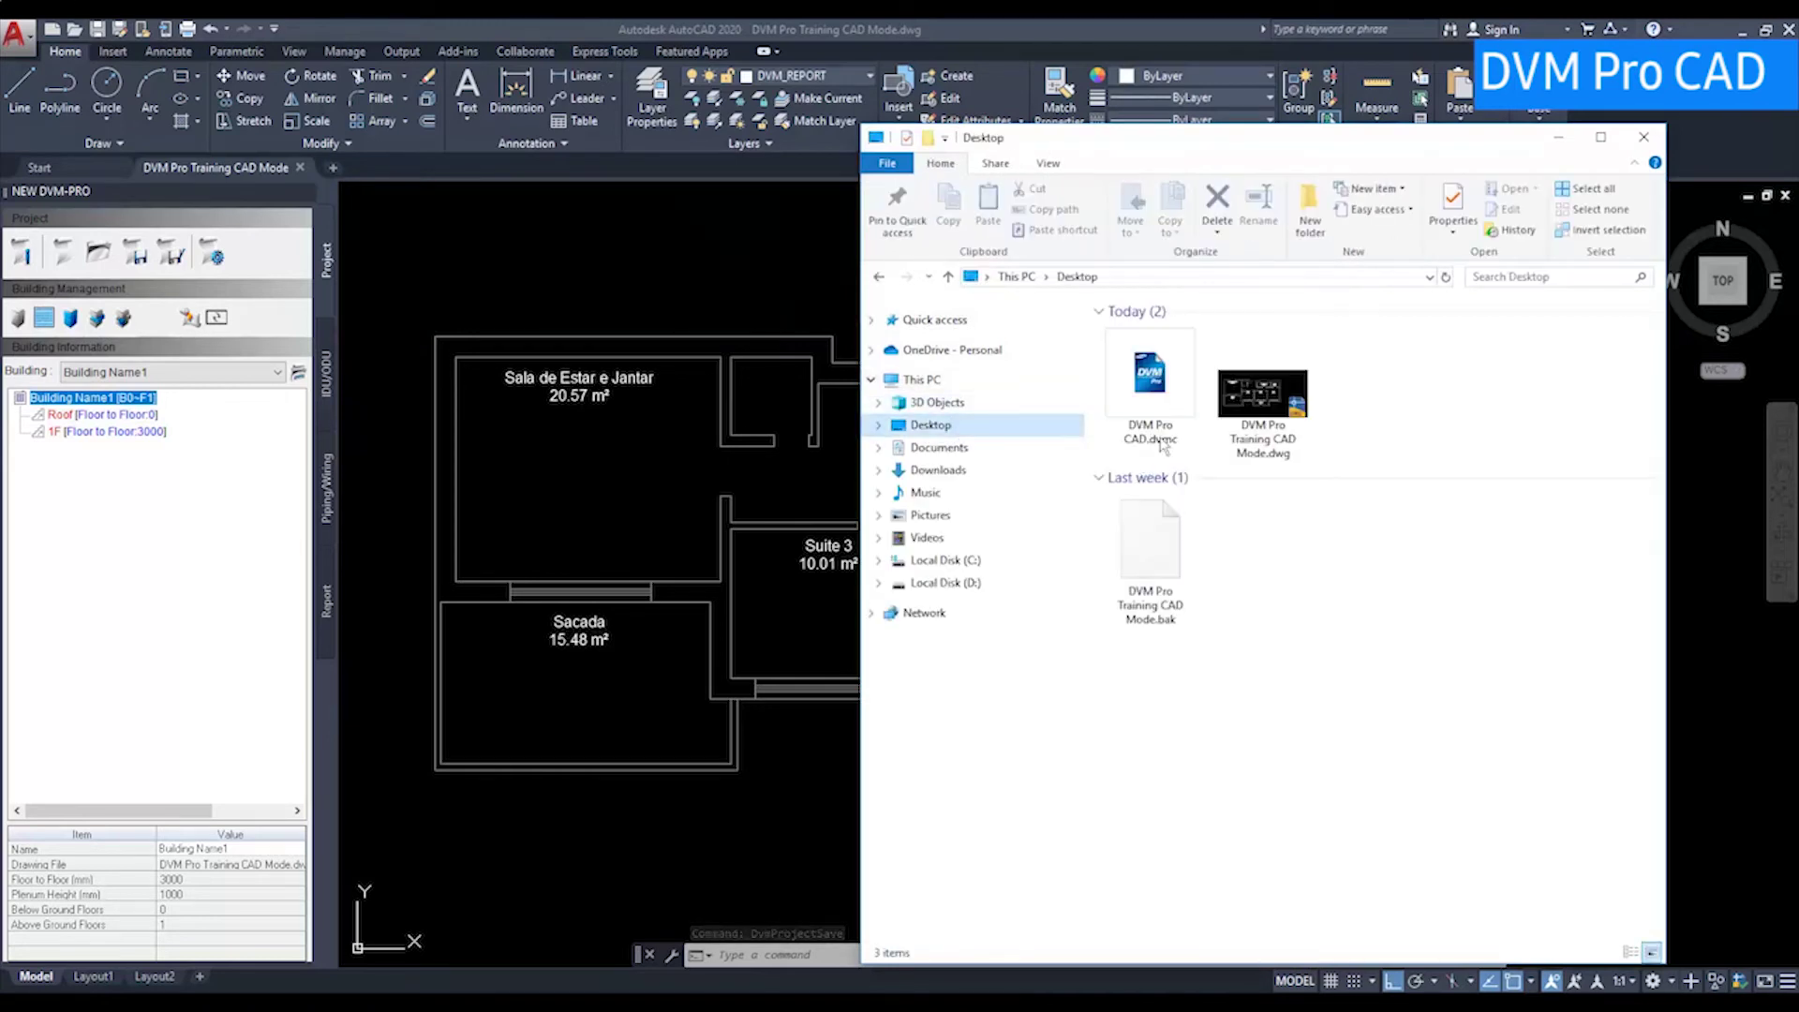
{"action": "left_click", "coordinate": [1162, 403]}
{"action": "left_click", "coordinate": [1240, 407], "text": "ctrl"}
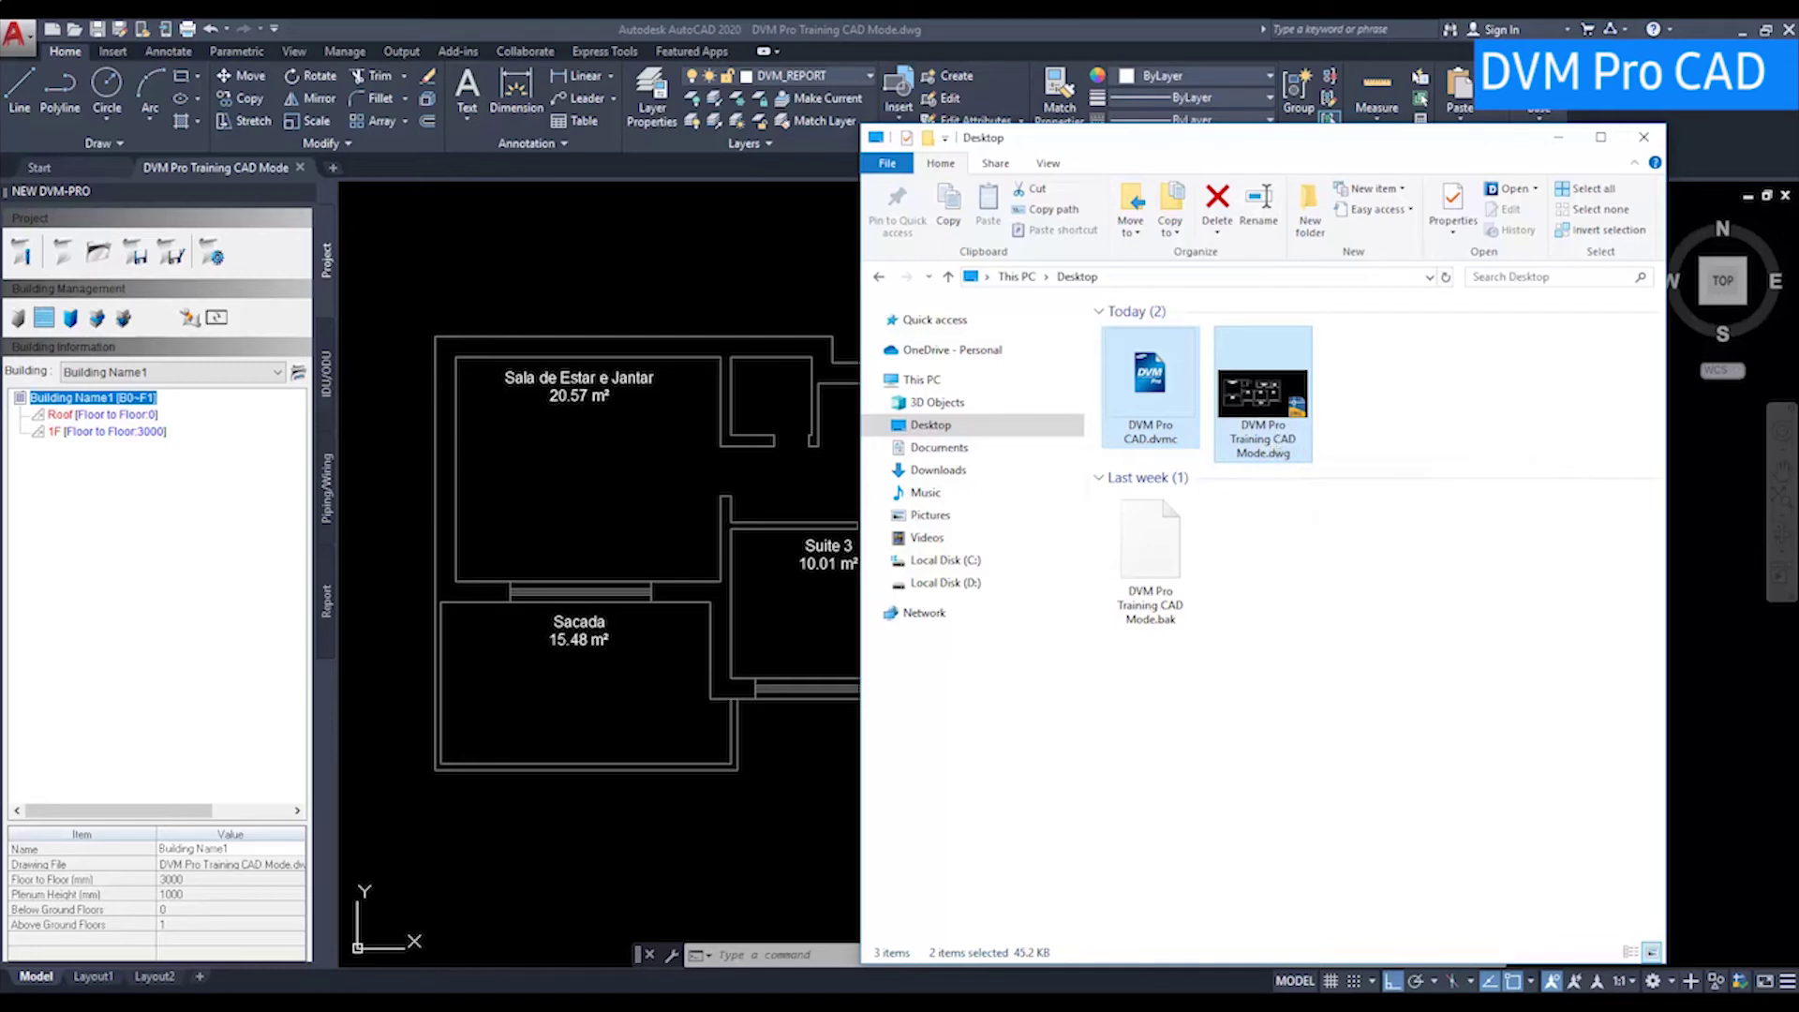
{"action": "left_click", "coordinate": [1558, 137]}
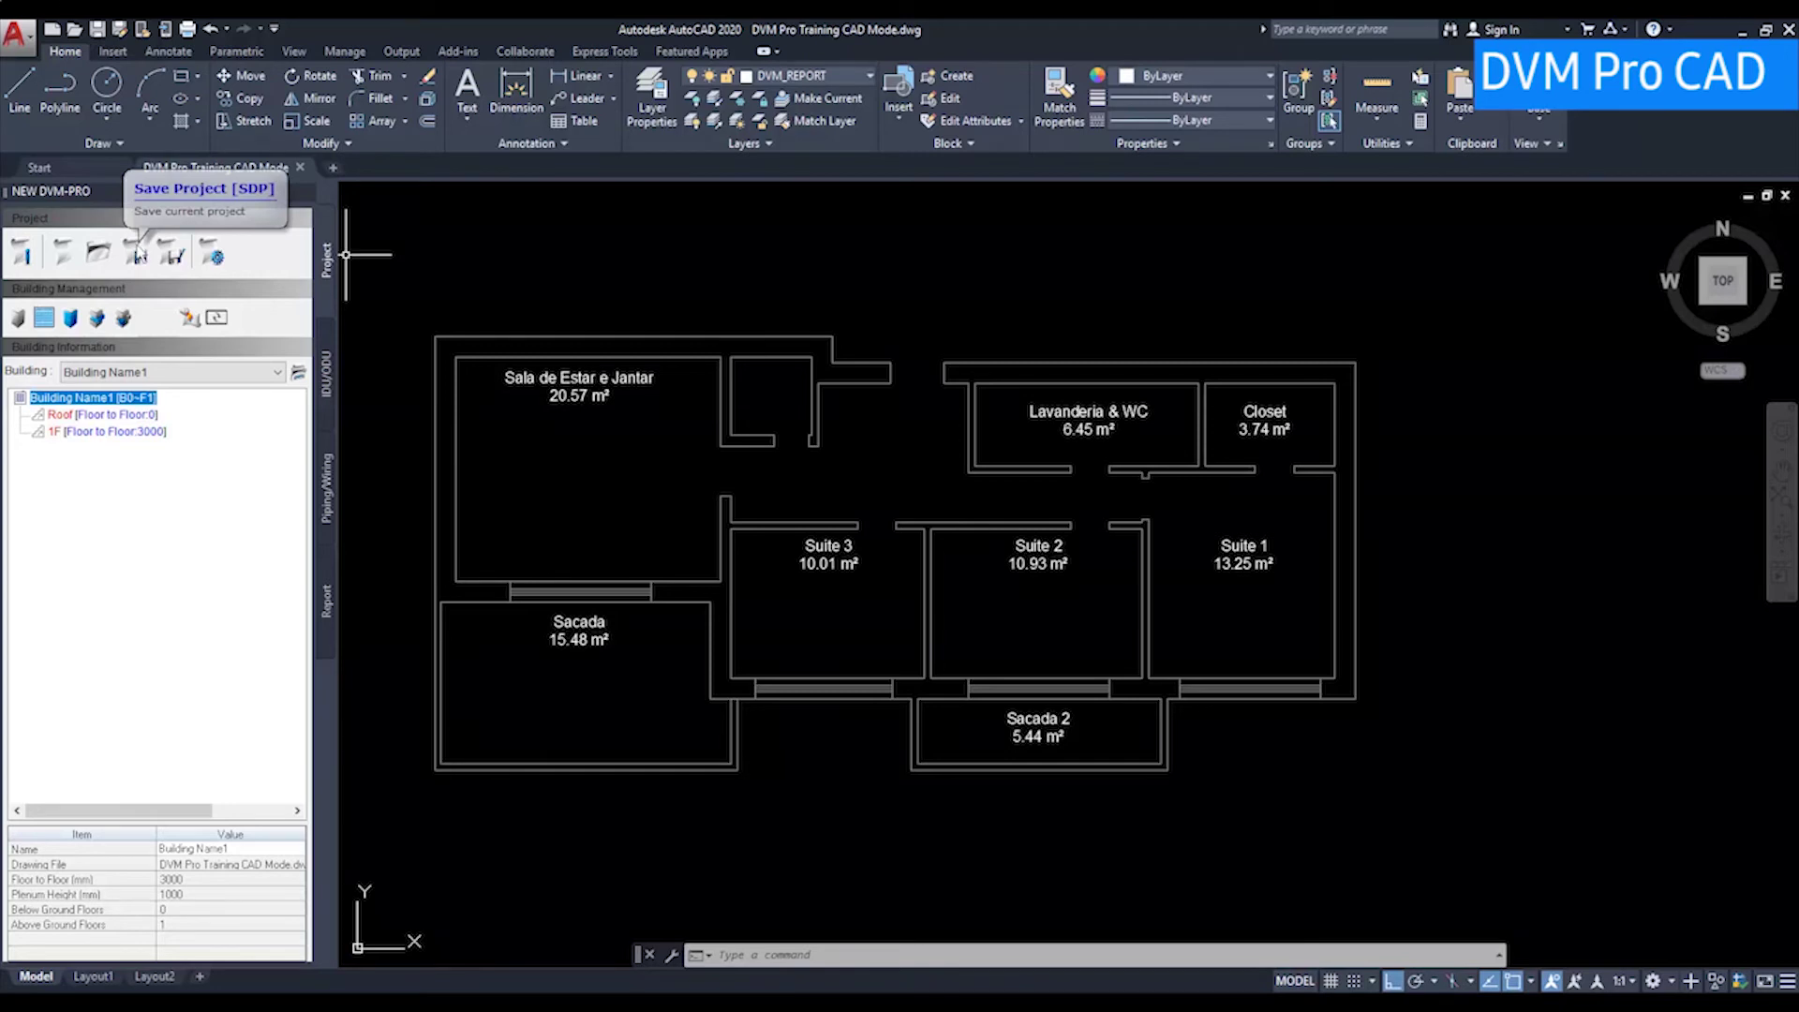
- Re-save the DVM Pro project with Save Project [SDP]
{"action": "scroll", "coordinate": [594, 301], "scroll_direction": "down", "scroll_amount": 3}
{"action": "scroll", "coordinate": [637, 328], "scroll_direction": "down", "scroll_amount": 1}
{"action": "scroll", "coordinate": [662, 354], "scroll_direction": "down", "scroll_amount": 1}
{"action": "middle_click_drag", "start_coordinate": [662, 354], "coordinate": [765, 410]}
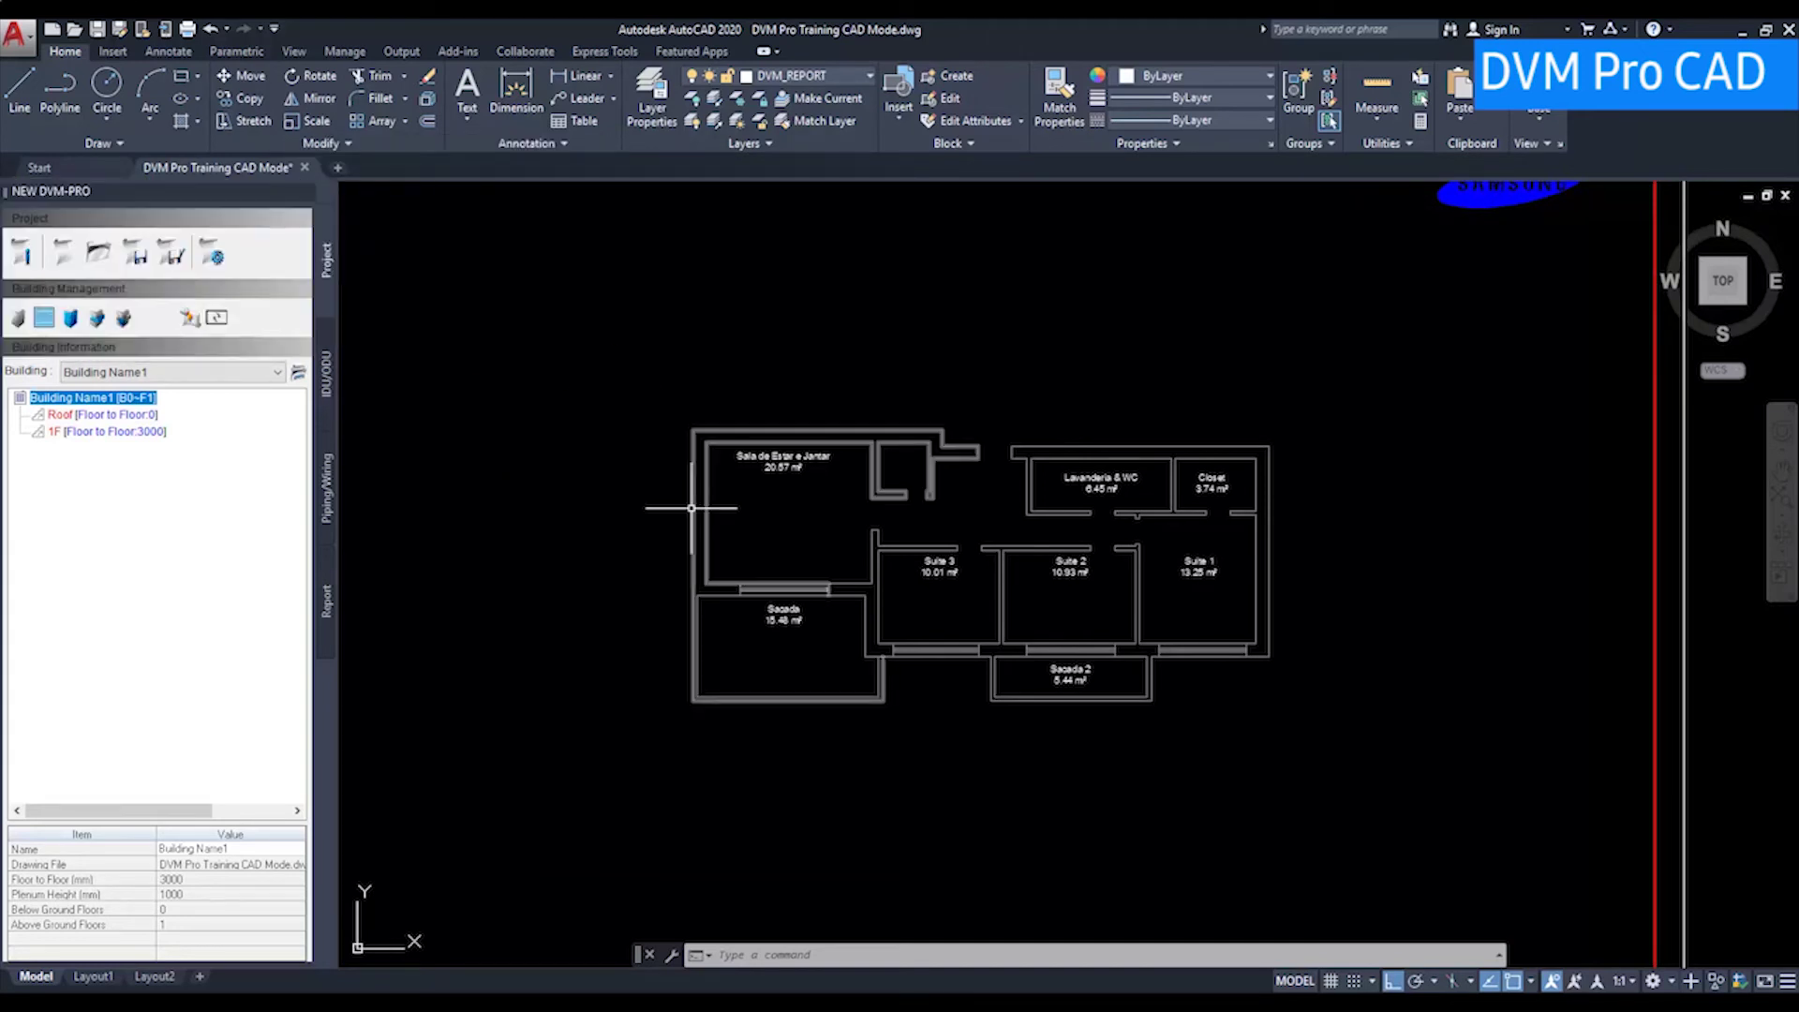
{"action": "left_click", "coordinate": [136, 255]}
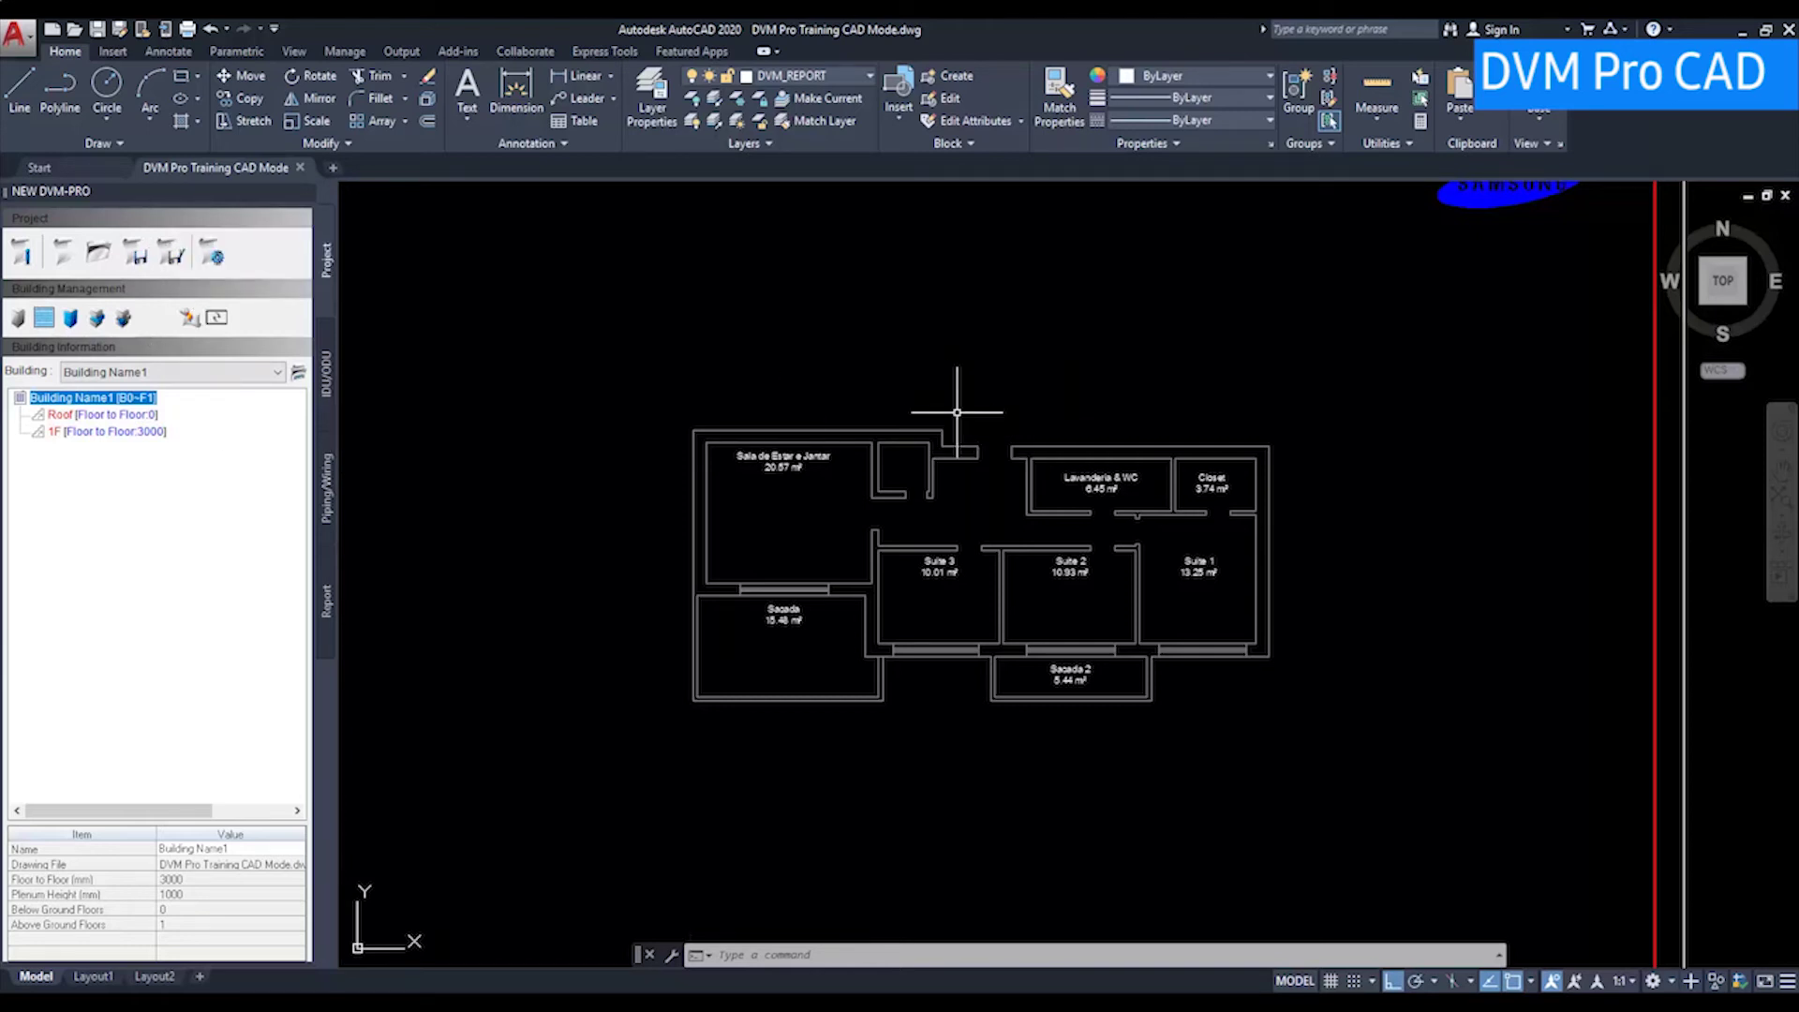
- Zoom All to show the whole drawing sheet with its red border and logo
{"action": "type", "text": "z"}
{"action": "key", "text": "Return"}
{"action": "type", "text": "a"}
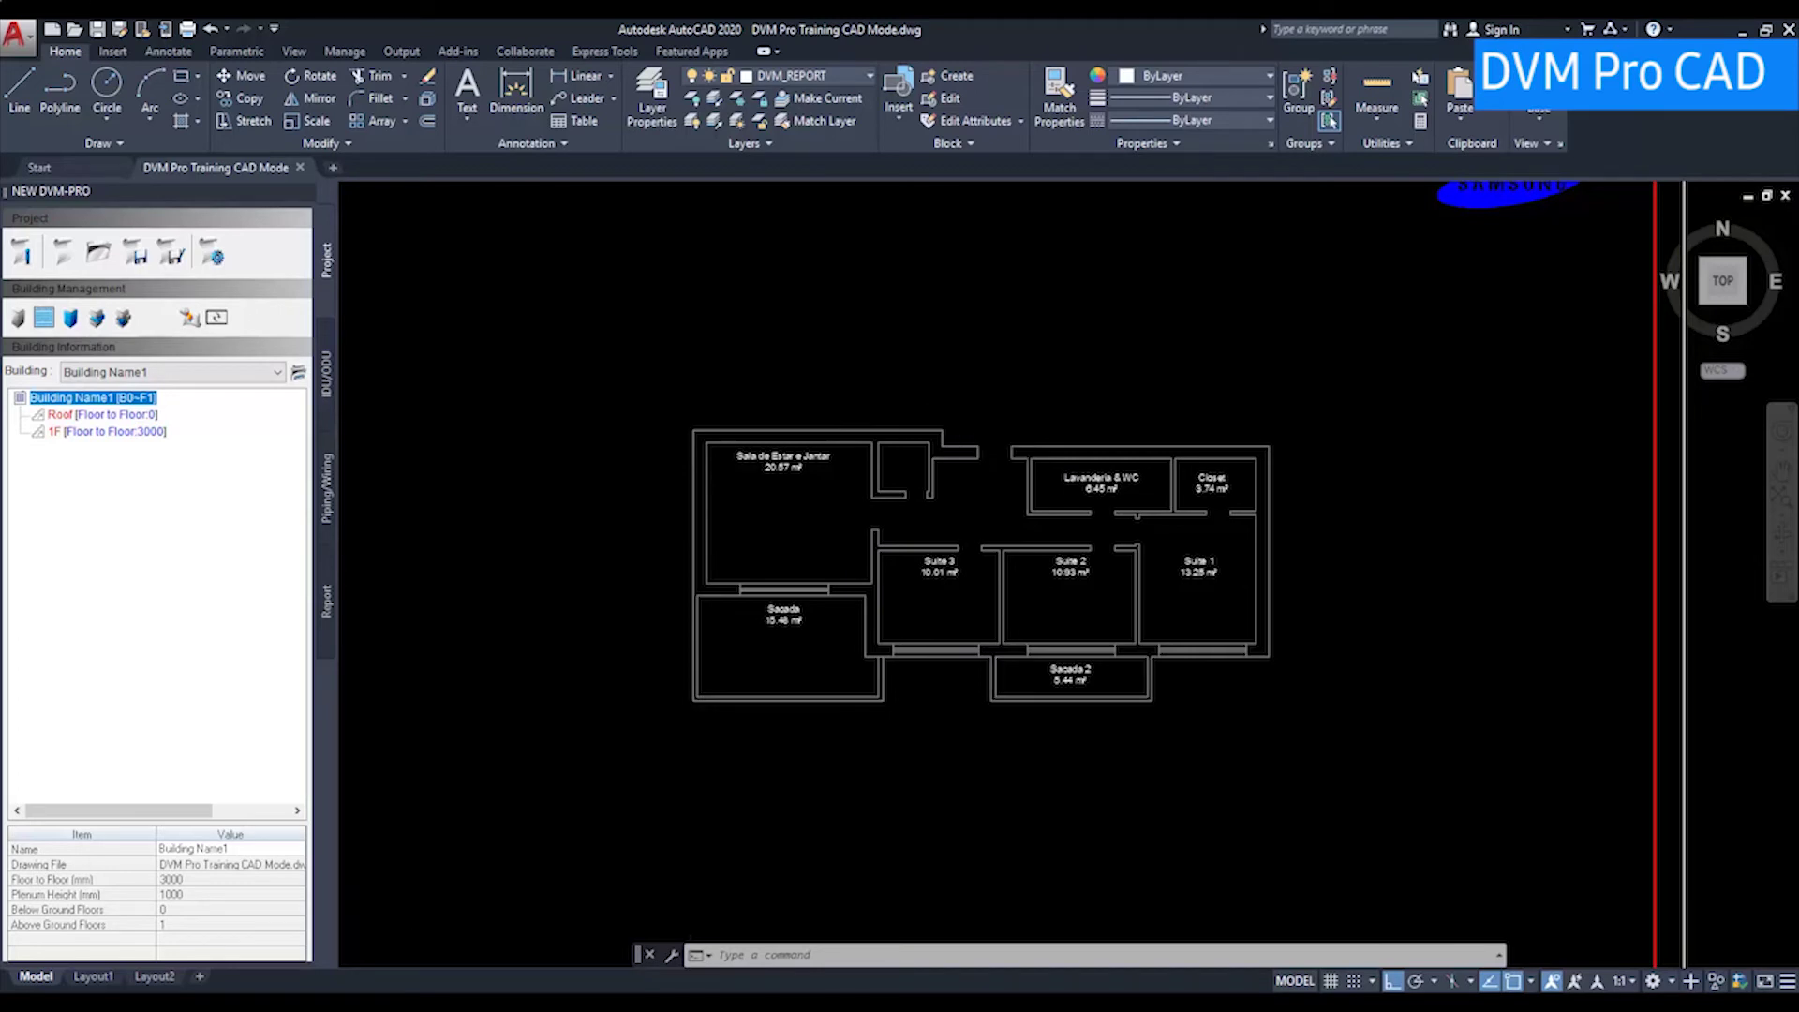
{"action": "key", "text": "Return"}
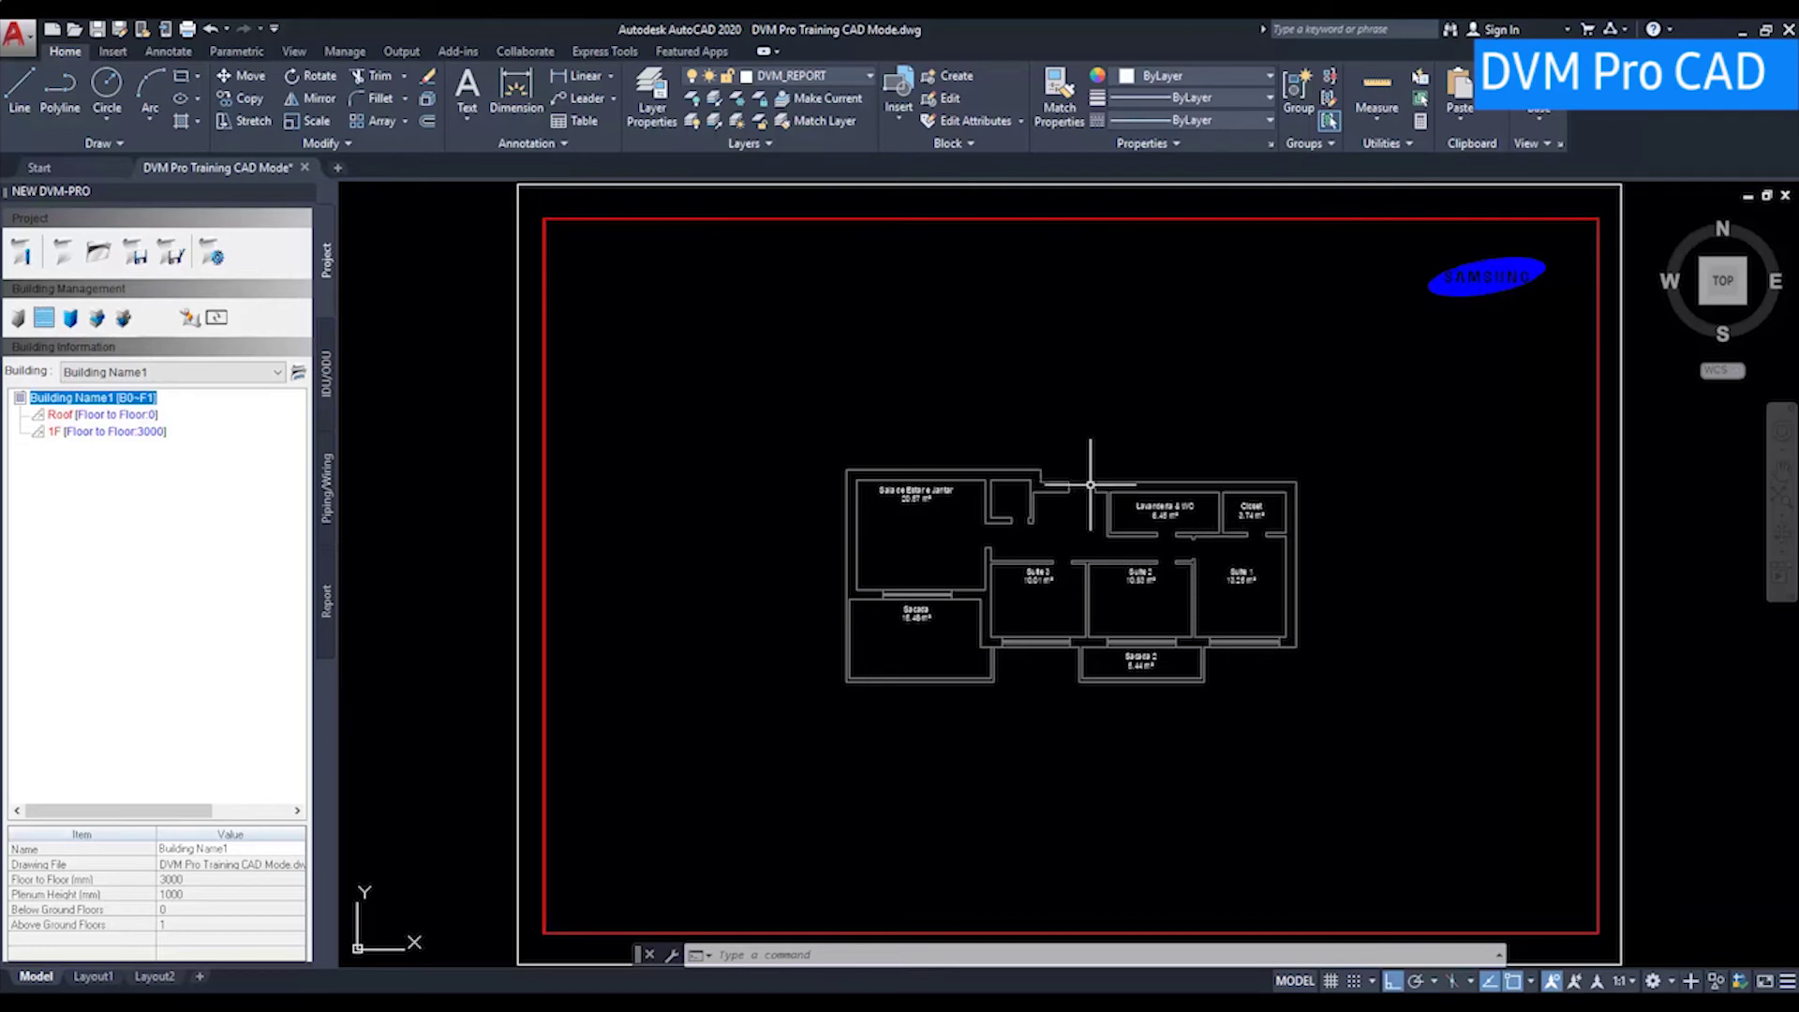
- Quick-measure the wall openings between Suite 3 and Suite 2, such as the 720 gap, then cancel
{"action": "left_click", "coordinate": [1363, 122]}
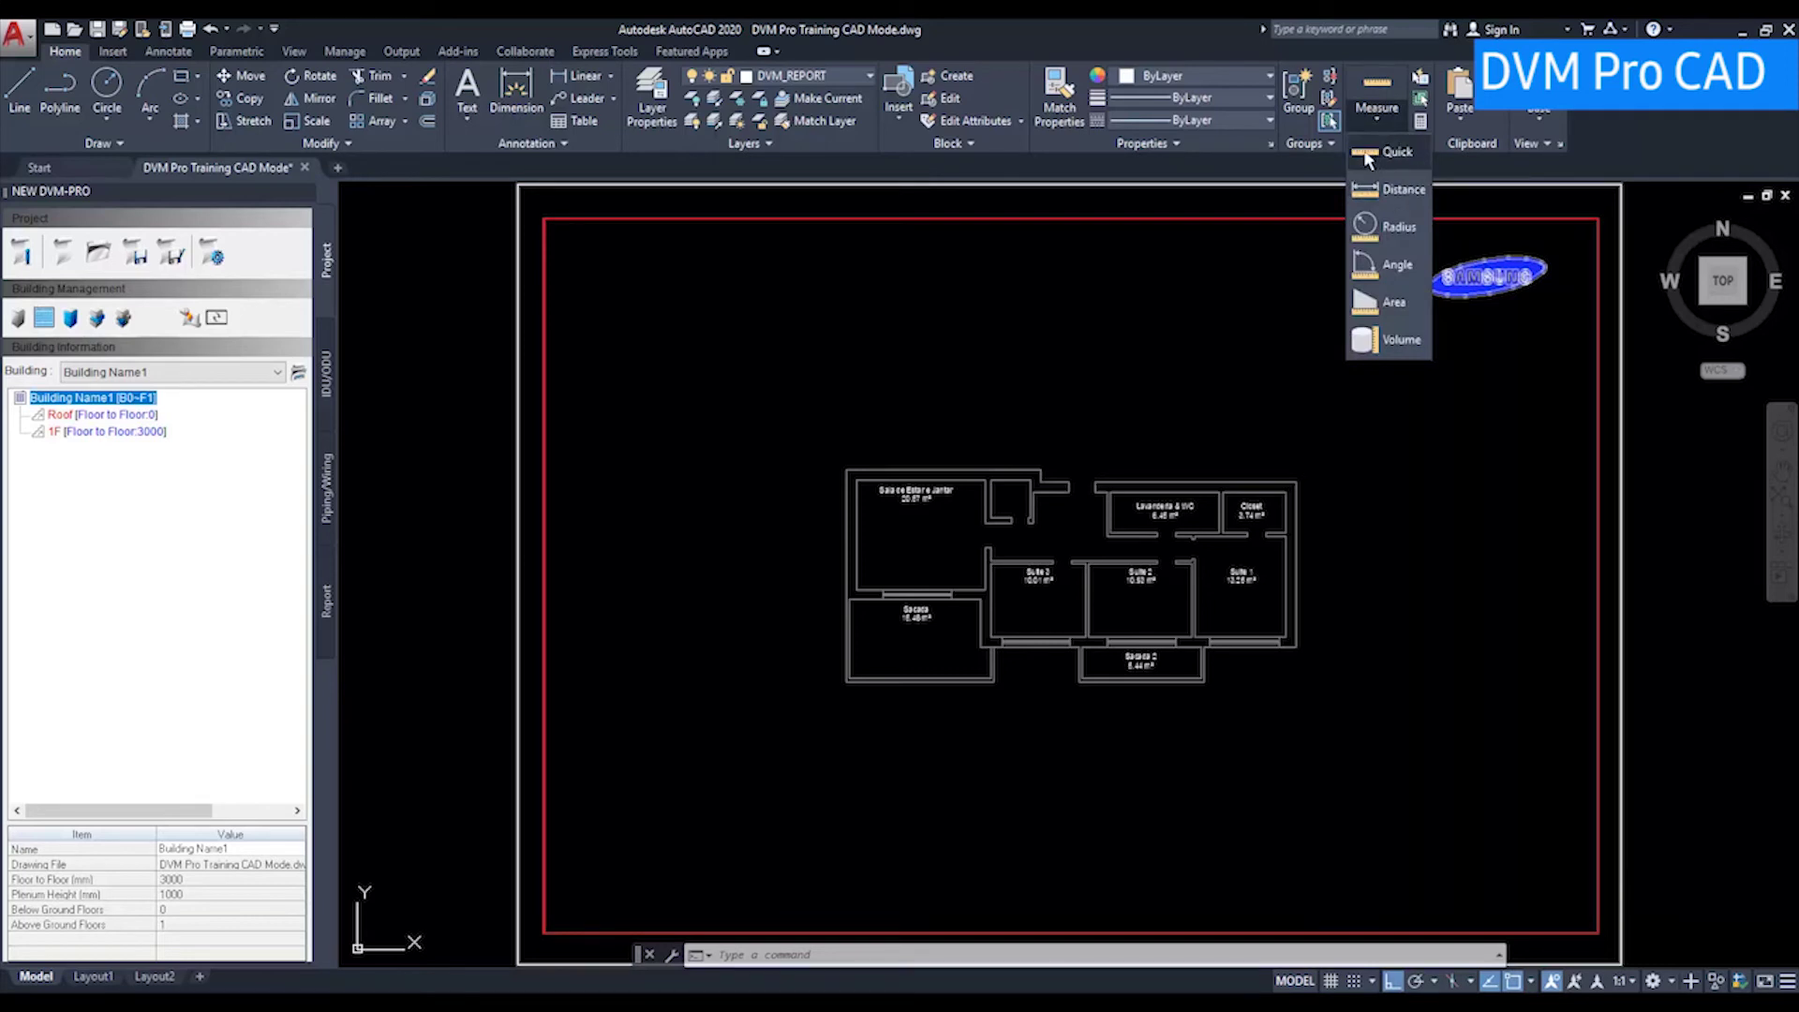
{"action": "left_click", "coordinate": [1376, 155]}
{"action": "scroll", "coordinate": [1059, 562], "scroll_direction": "up", "scroll_amount": 6}
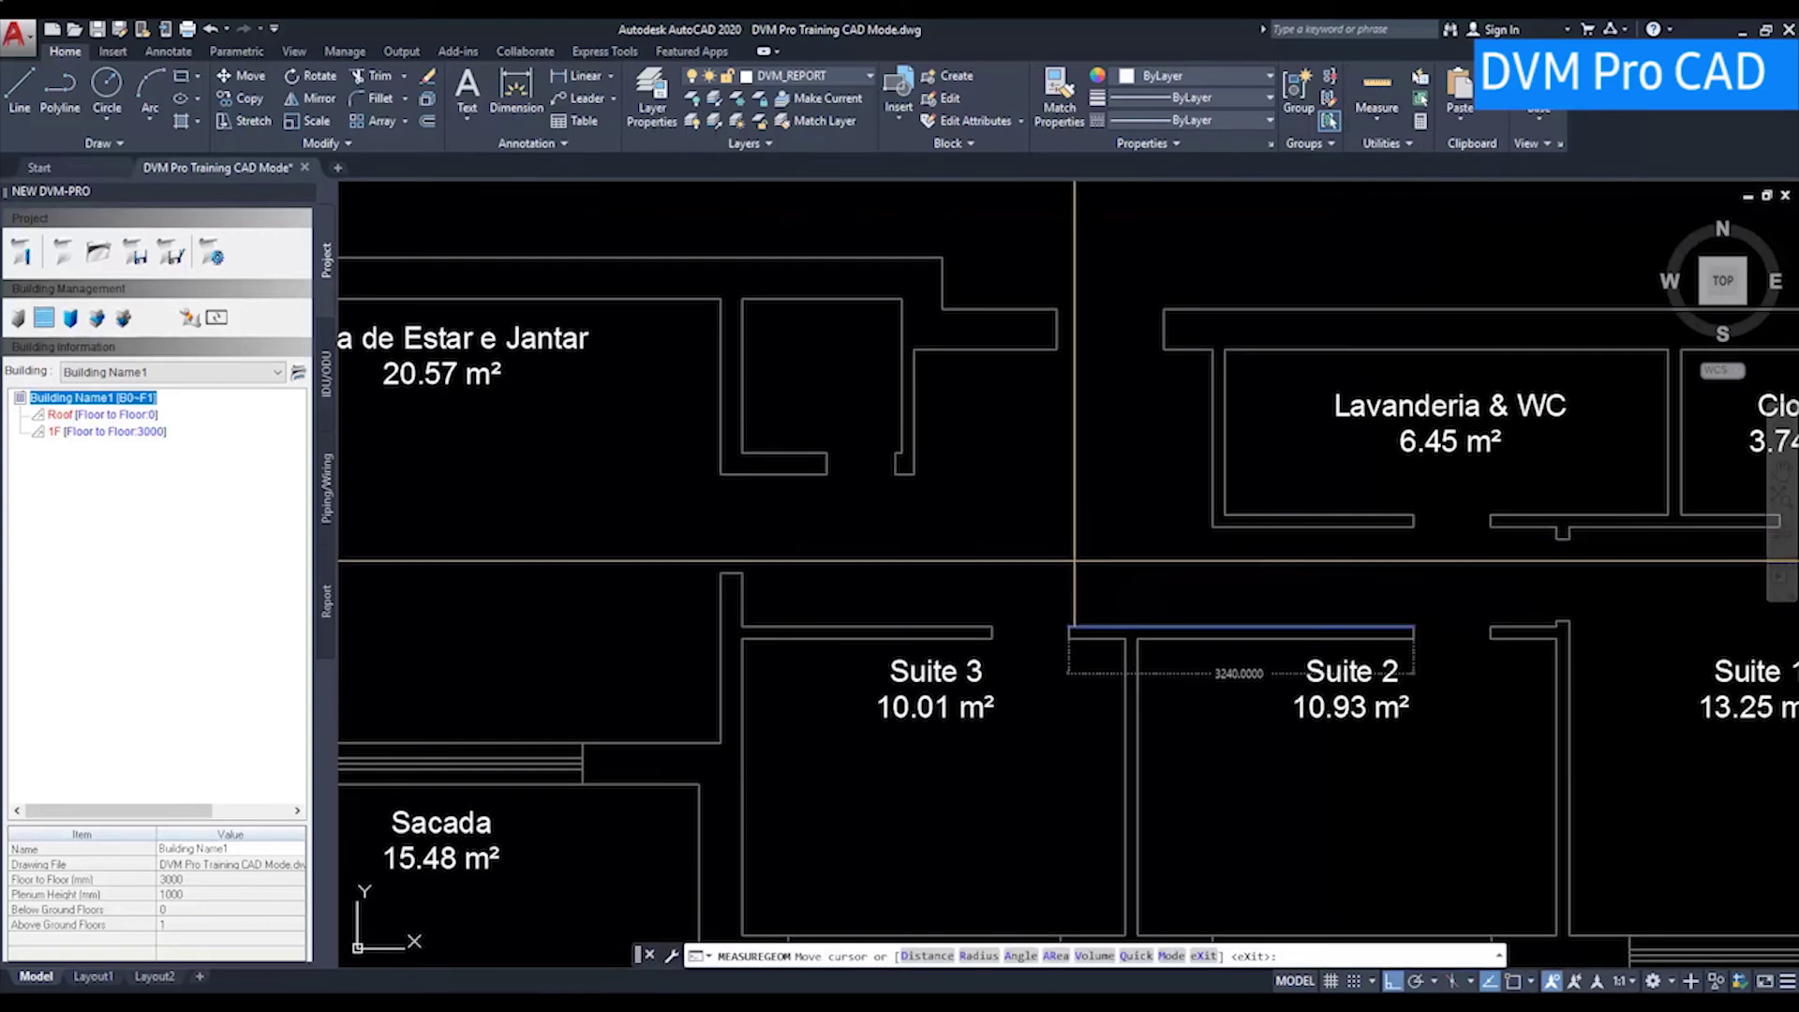
{"action": "scroll", "coordinate": [1034, 637], "scroll_direction": "up", "scroll_amount": 2}
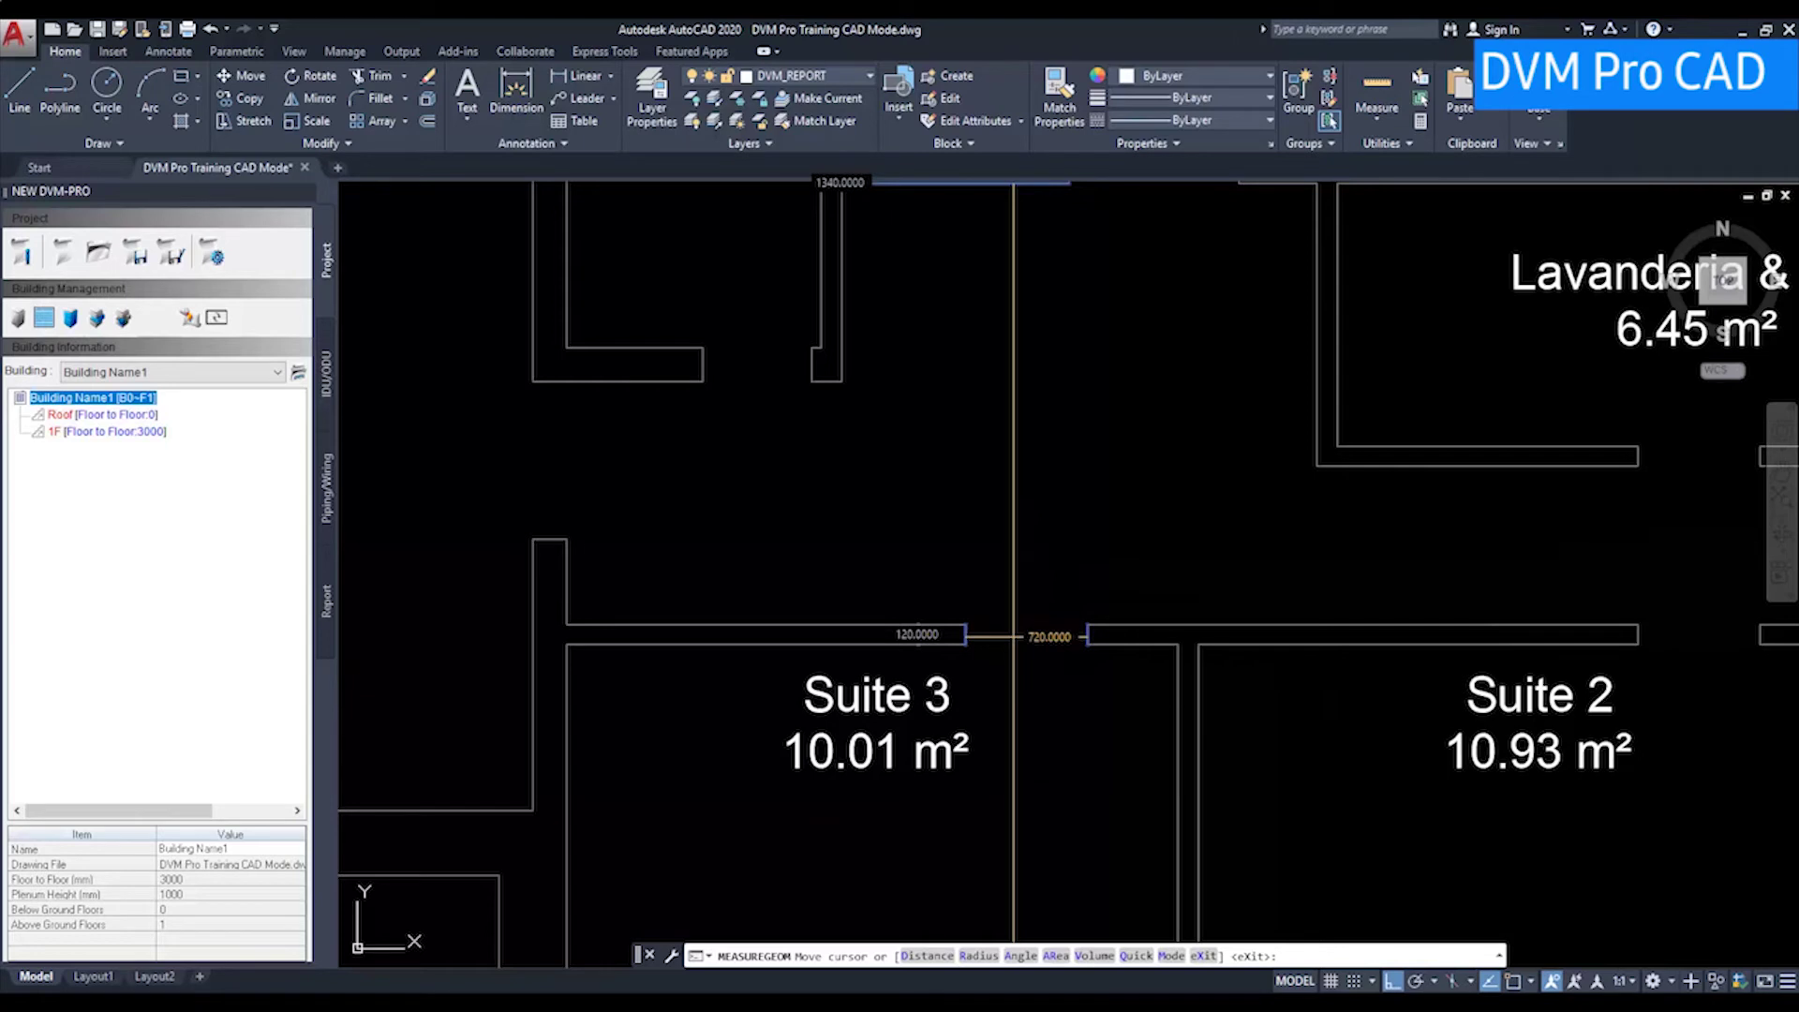
{"action": "key", "text": "Escape"}
{"action": "scroll", "coordinate": [975, 478], "scroll_direction": "down", "scroll_amount": 6}
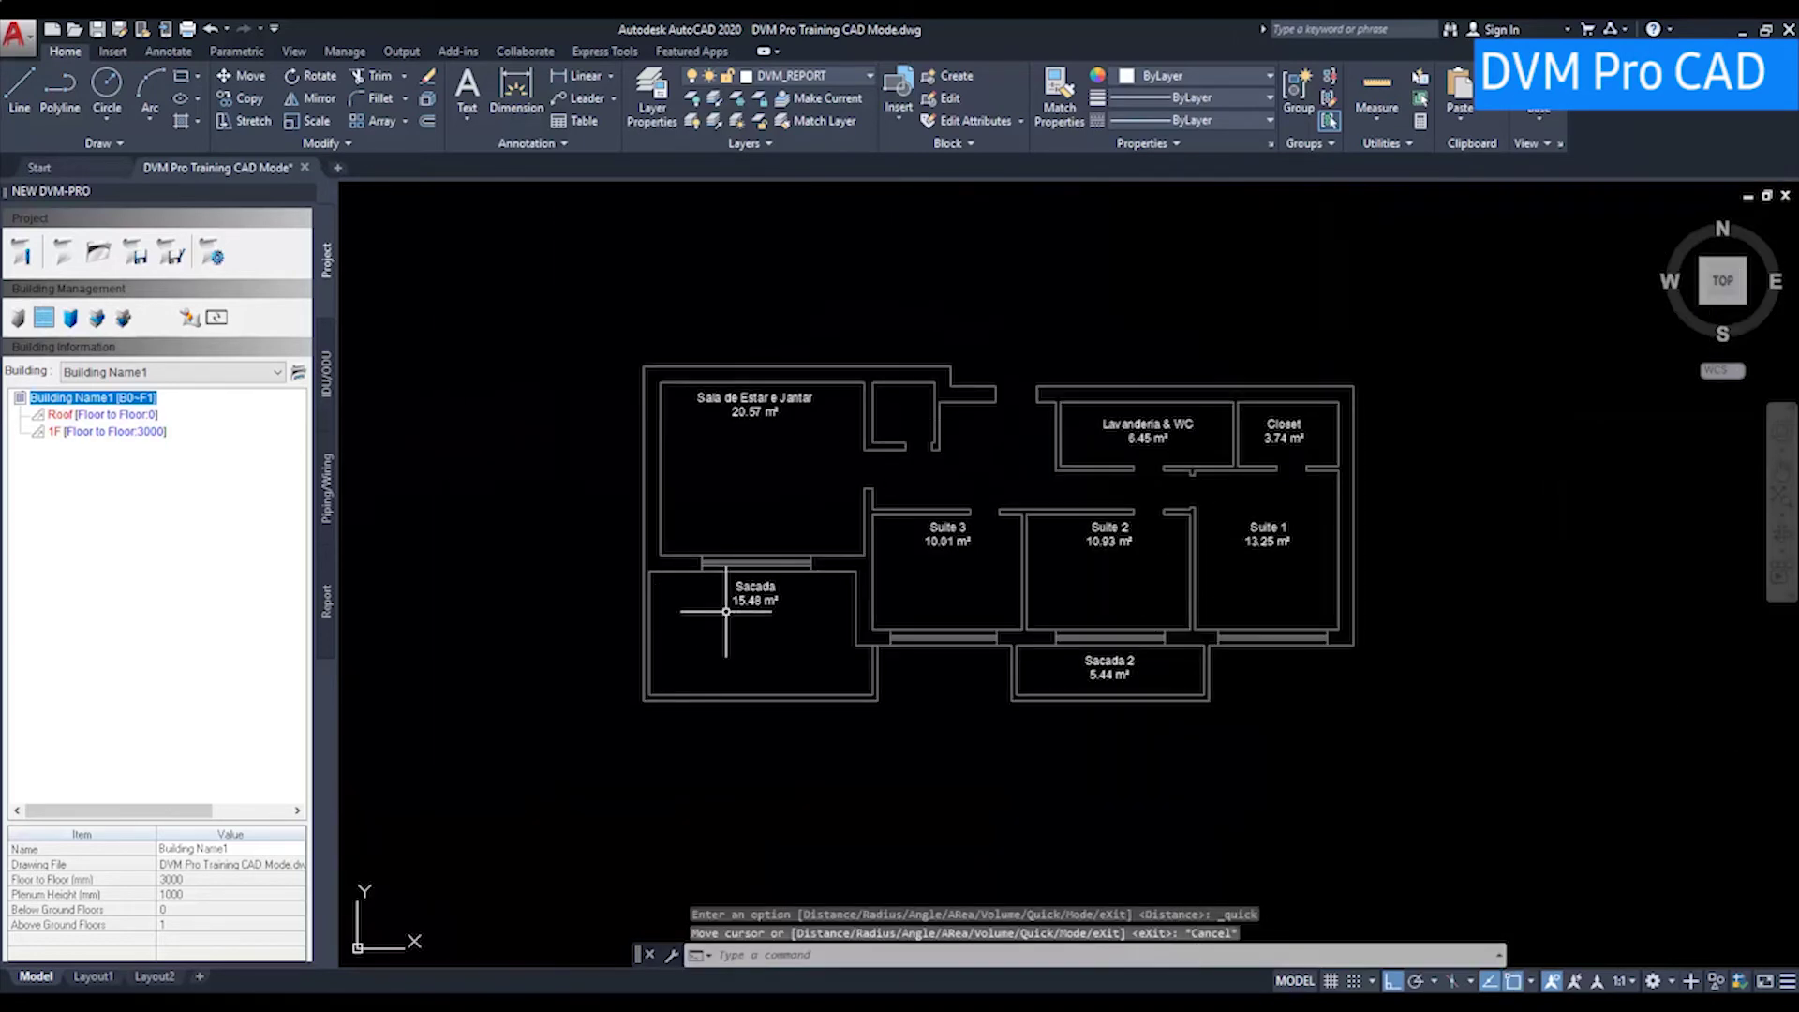
{"action": "scroll", "coordinate": [729, 614], "scroll_direction": "up", "scroll_amount": 4}
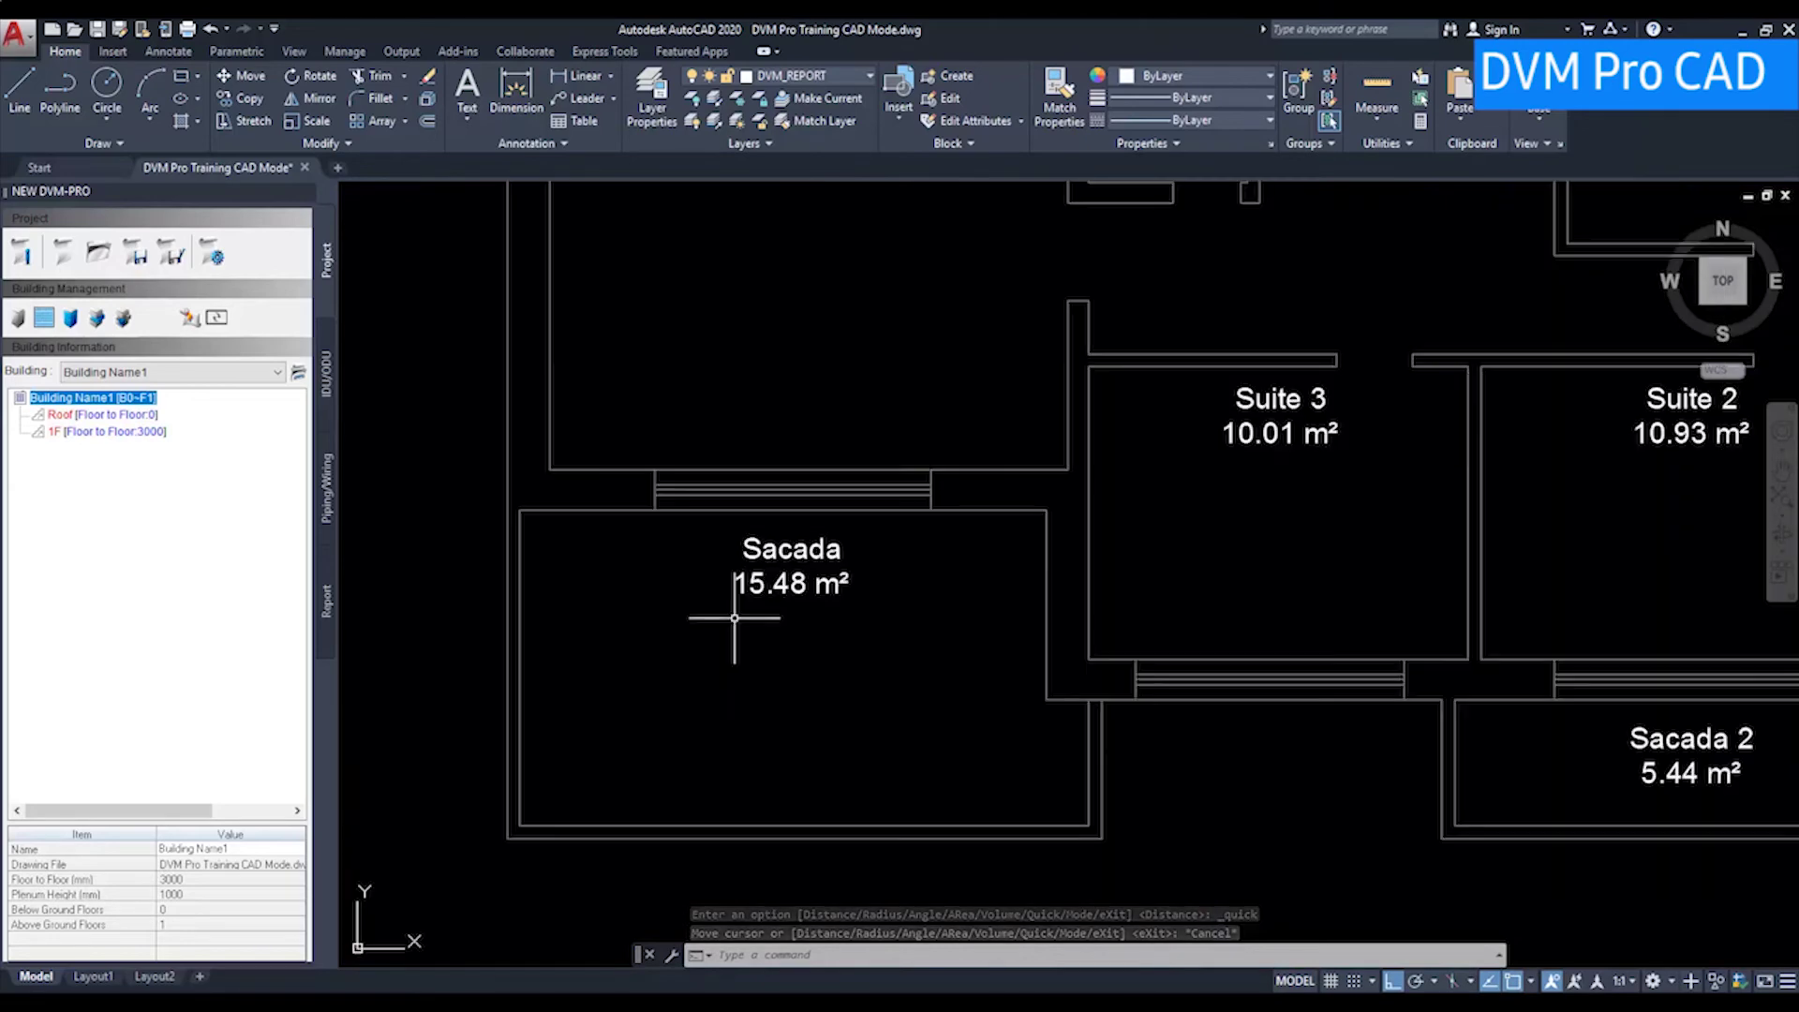
{"action": "scroll", "coordinate": [735, 618], "scroll_direction": "up", "scroll_amount": 2}
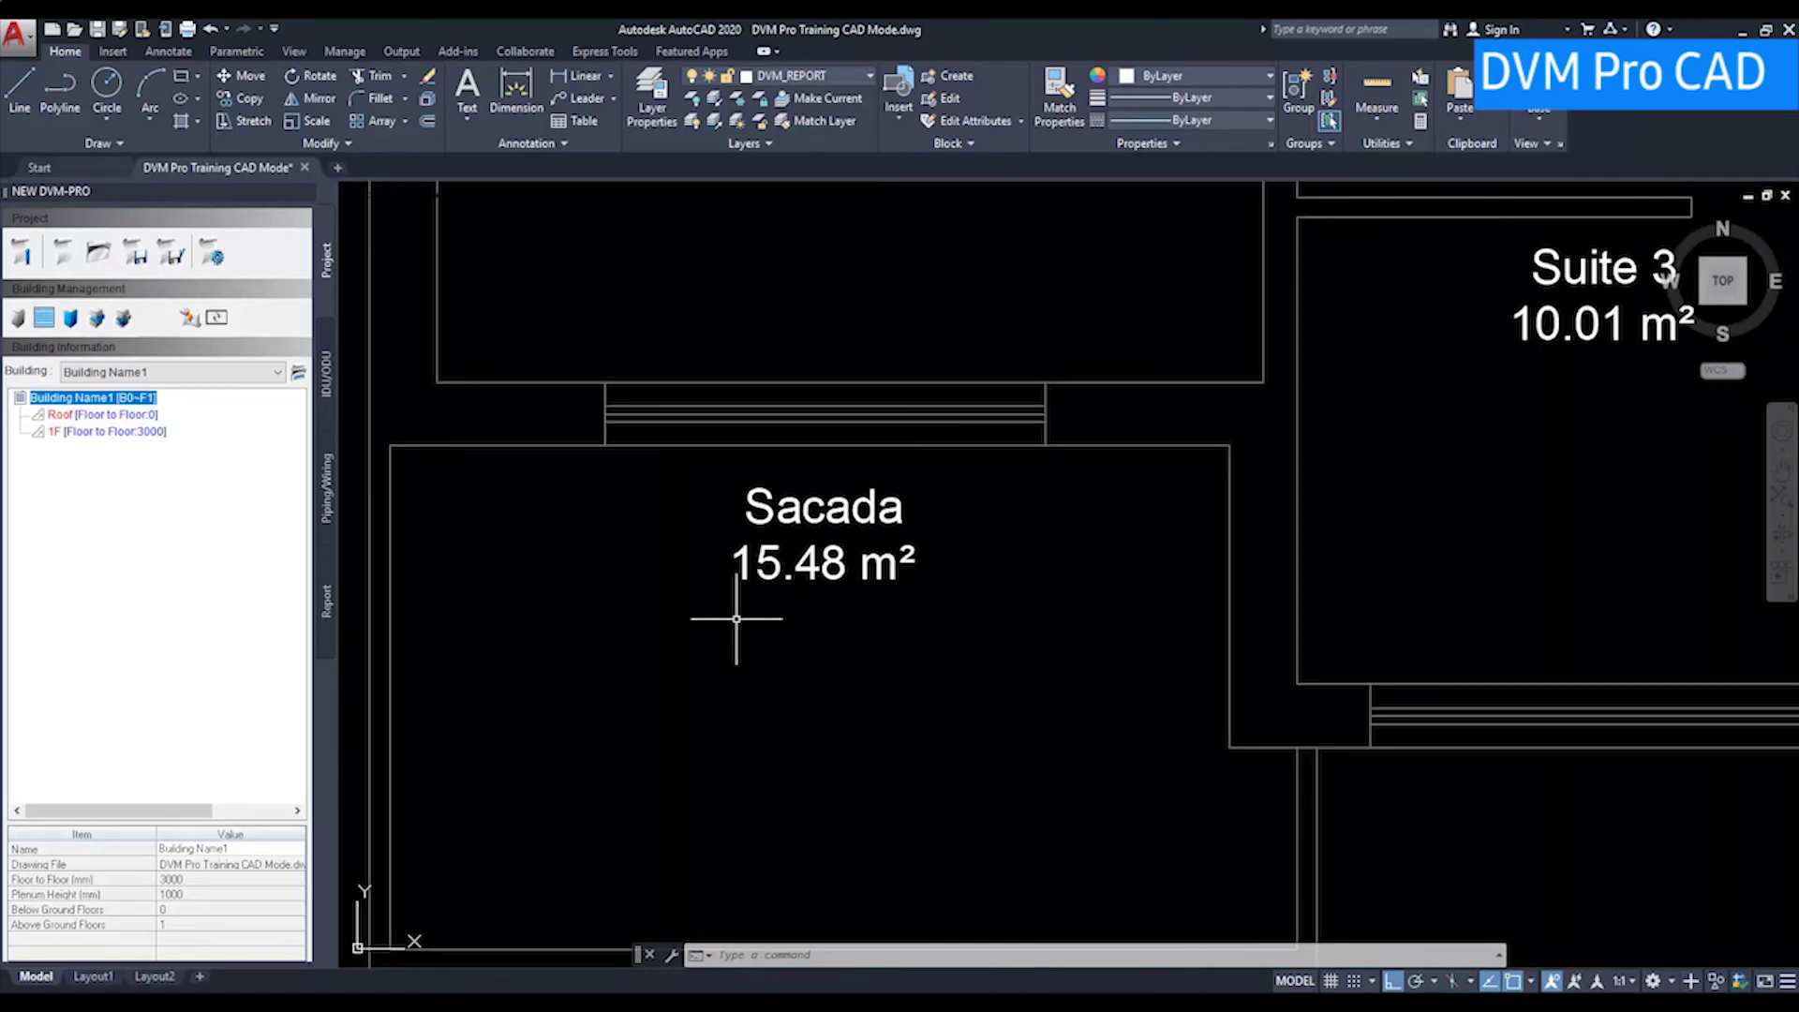
{"action": "scroll", "coordinate": [737, 619], "scroll_direction": "down", "scroll_amount": 3}
{"action": "scroll", "coordinate": [723, 621], "scroll_direction": "down", "scroll_amount": 2}
{"action": "mouse_move", "coordinate": [1003, 571]}
{"action": "middle_mouse_down"}
{"action": "mouse_move", "coordinate": [861, 498]}
{"action": "mouse_move", "coordinate": [879, 502]}
{"action": "middle_mouse_up"}
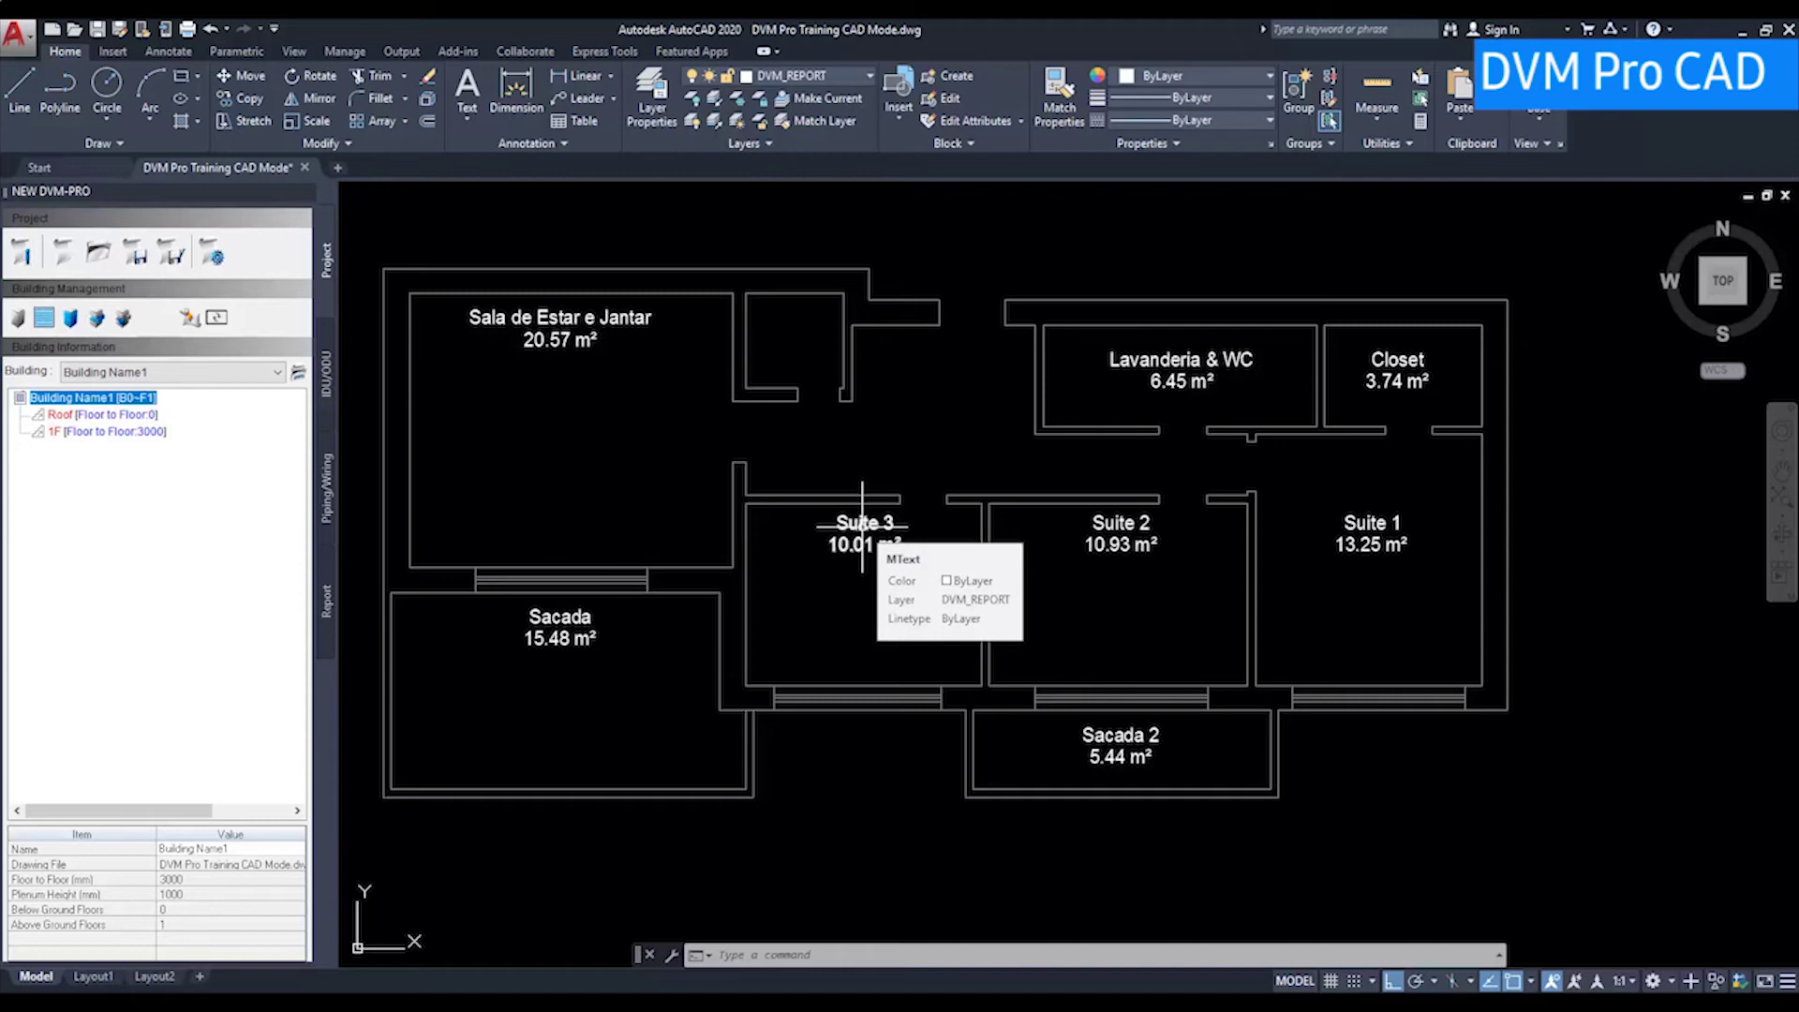
- Change the drawing's insertion scale from Inches to Millimeters in Drawing Units
{"action": "type", "text": "UNIT"}
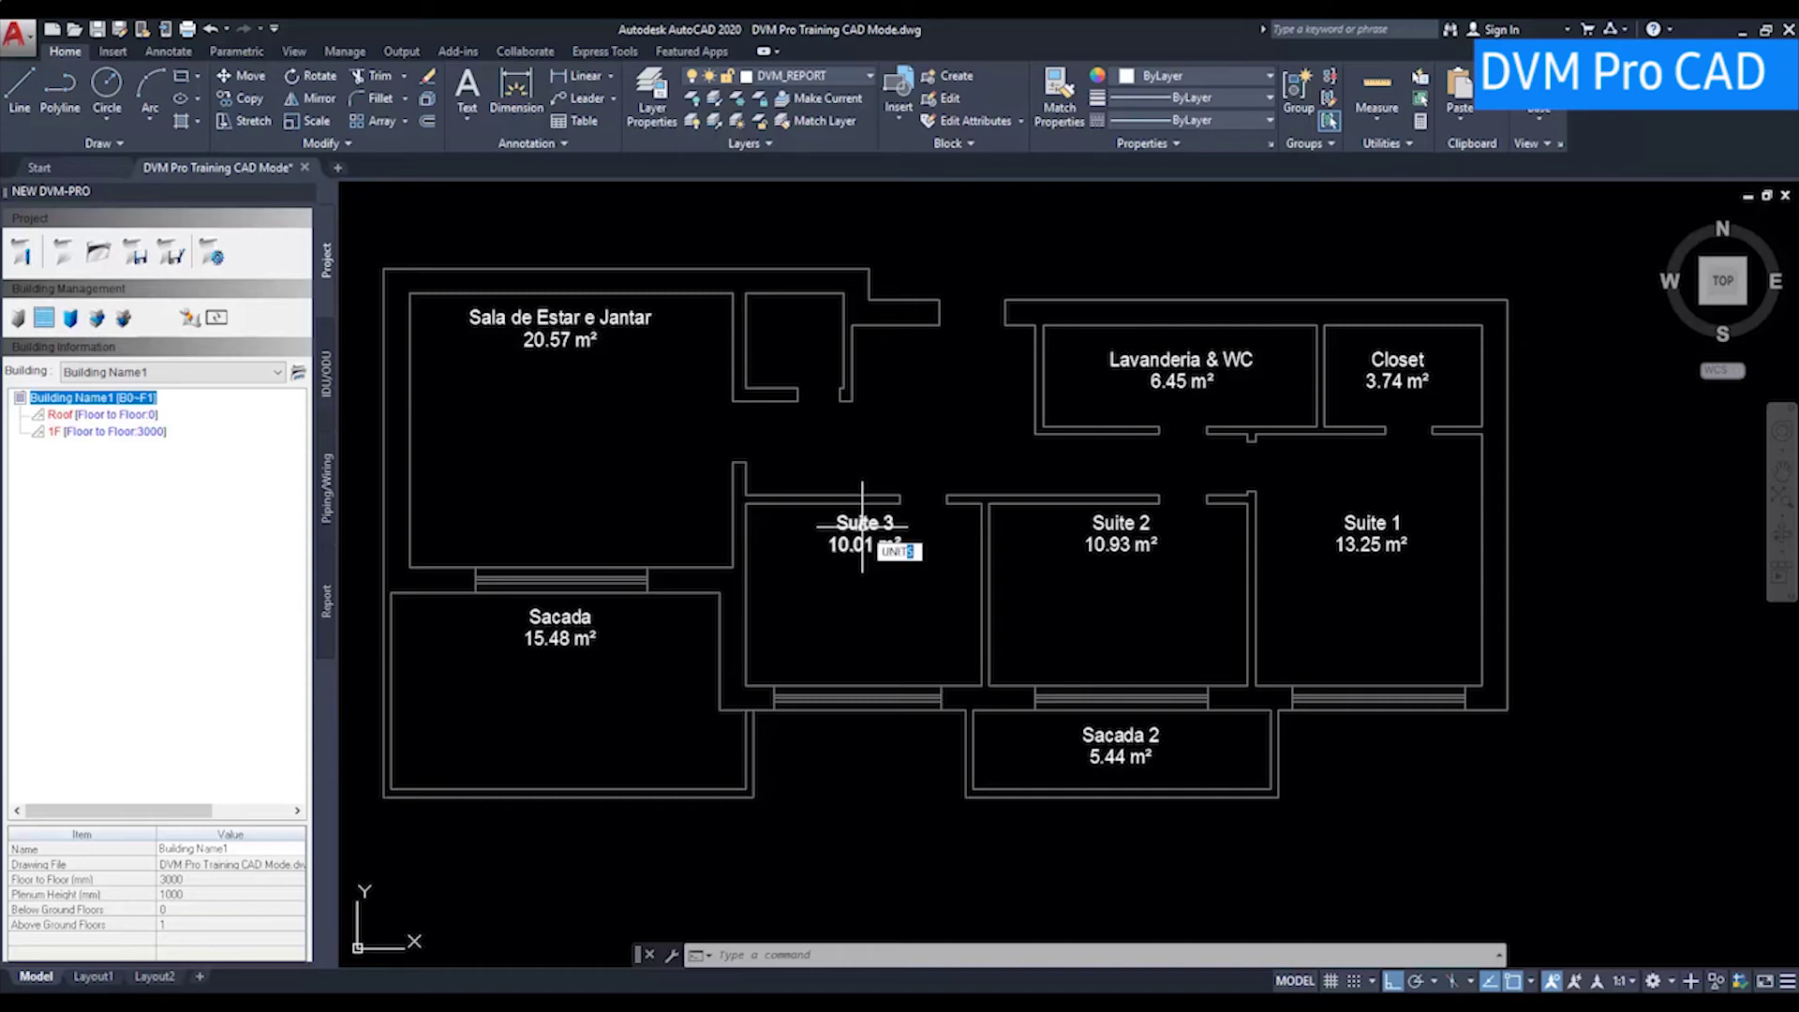
{"action": "type", "text": "S"}
{"action": "key", "text": "Return"}
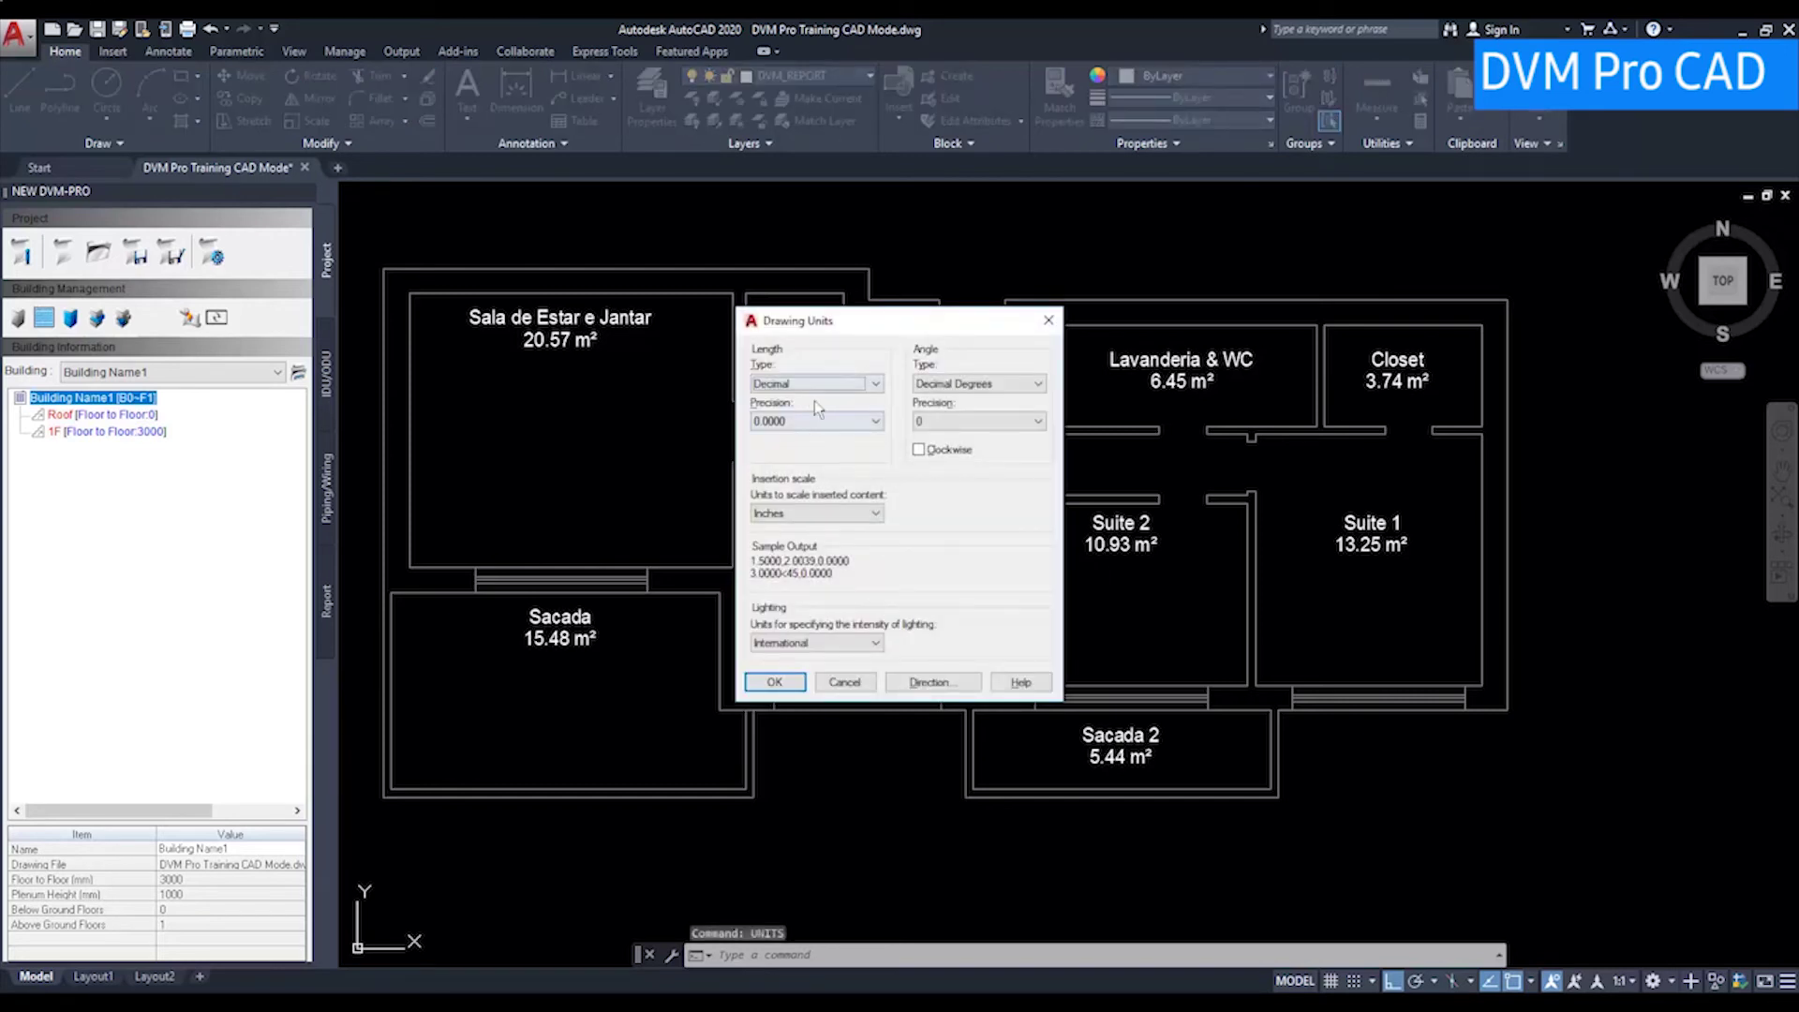
{"action": "left_click", "coordinate": [874, 513]}
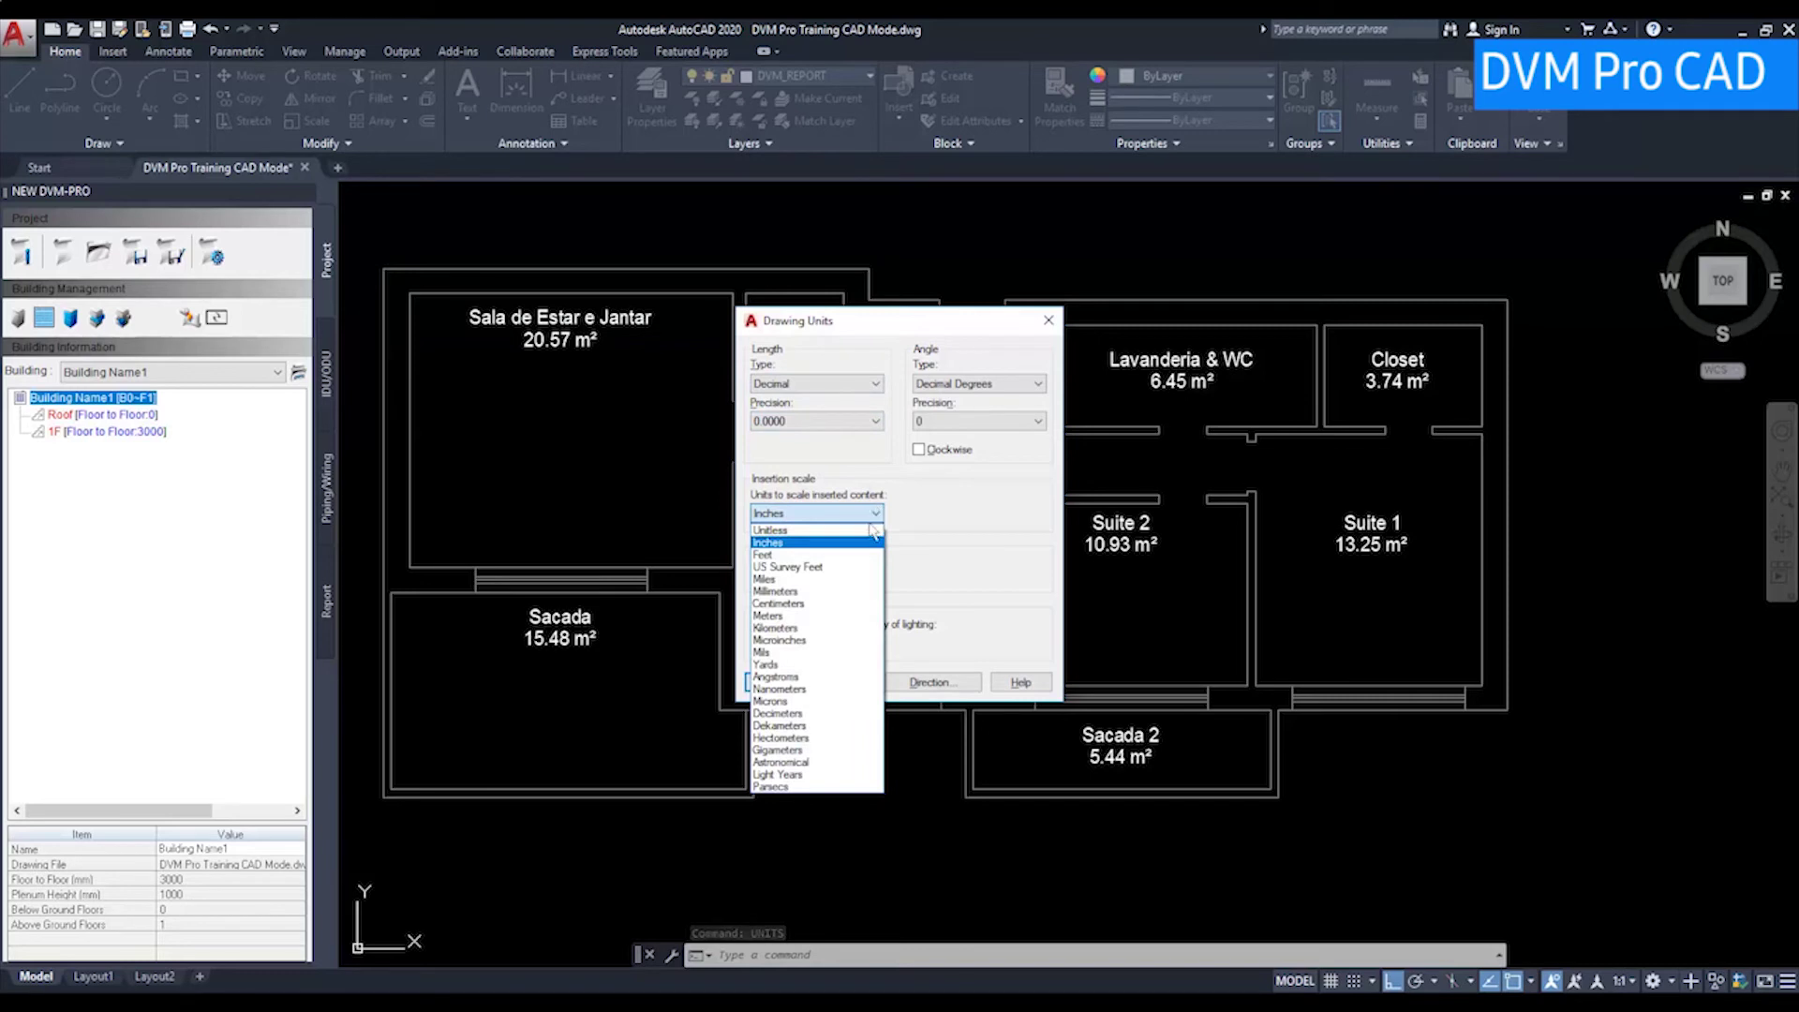
{"action": "left_click", "coordinate": [803, 593]}
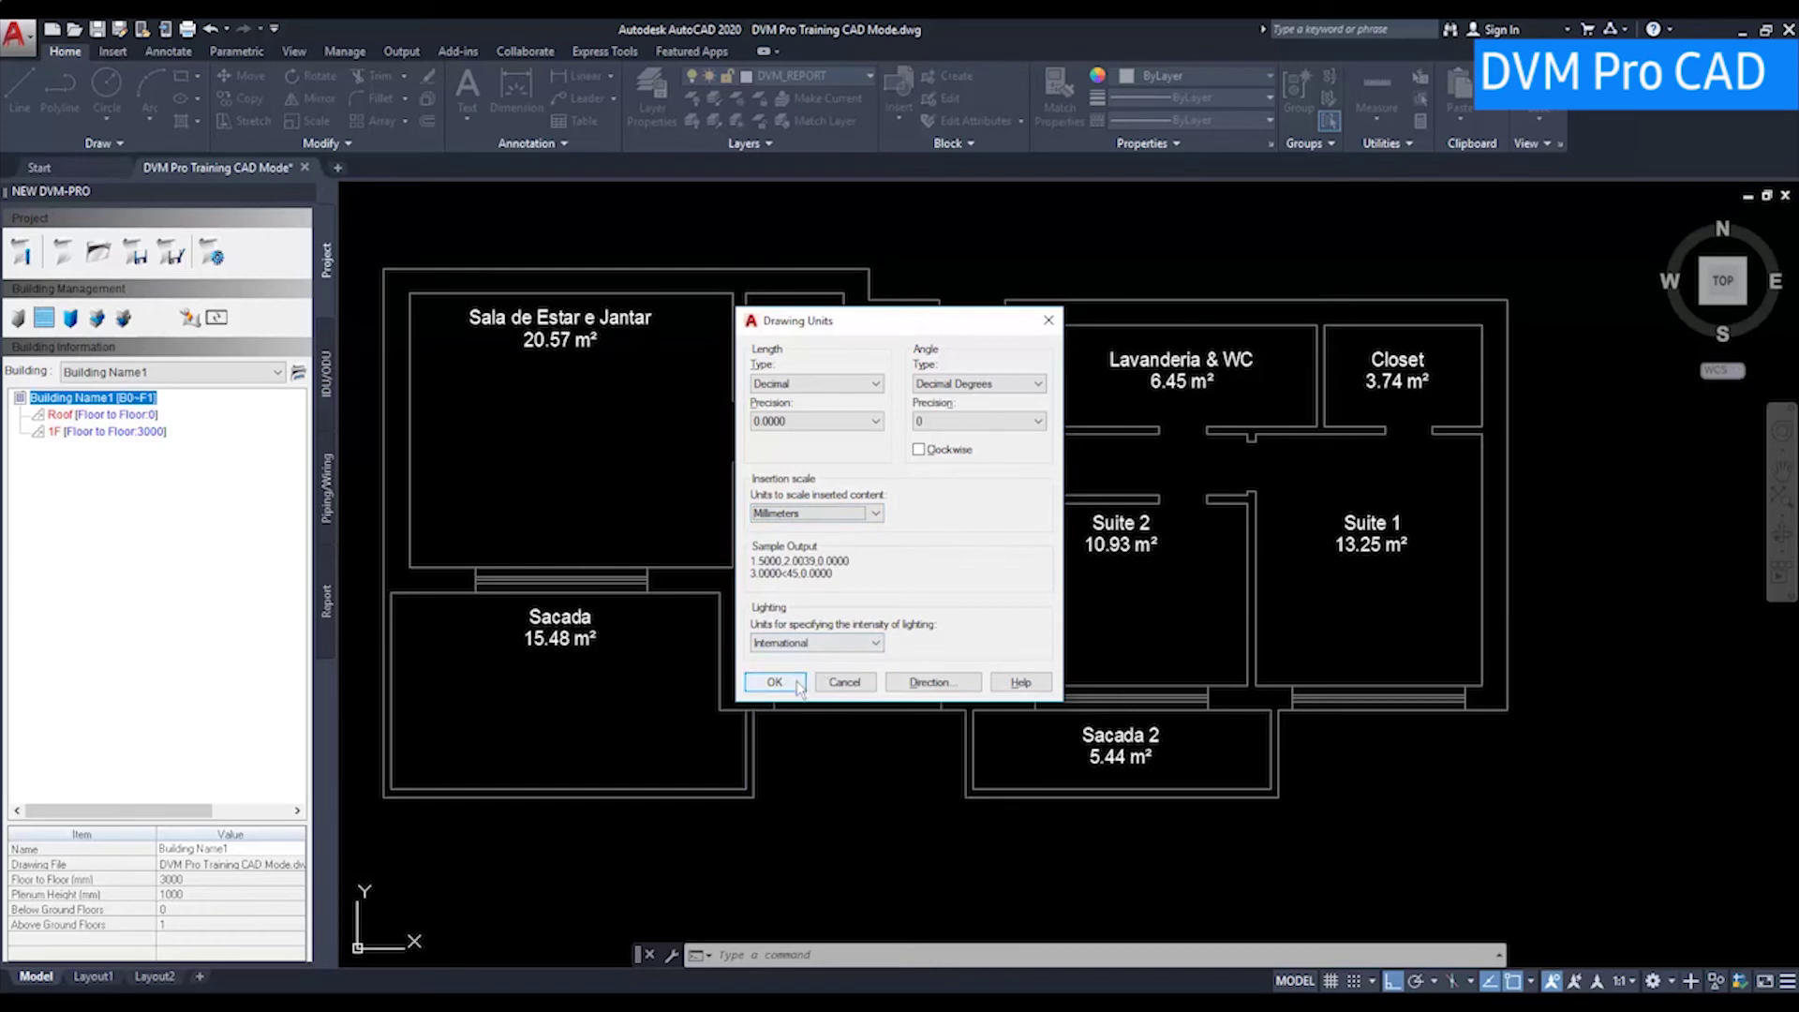
{"action": "left_click", "coordinate": [799, 684]}
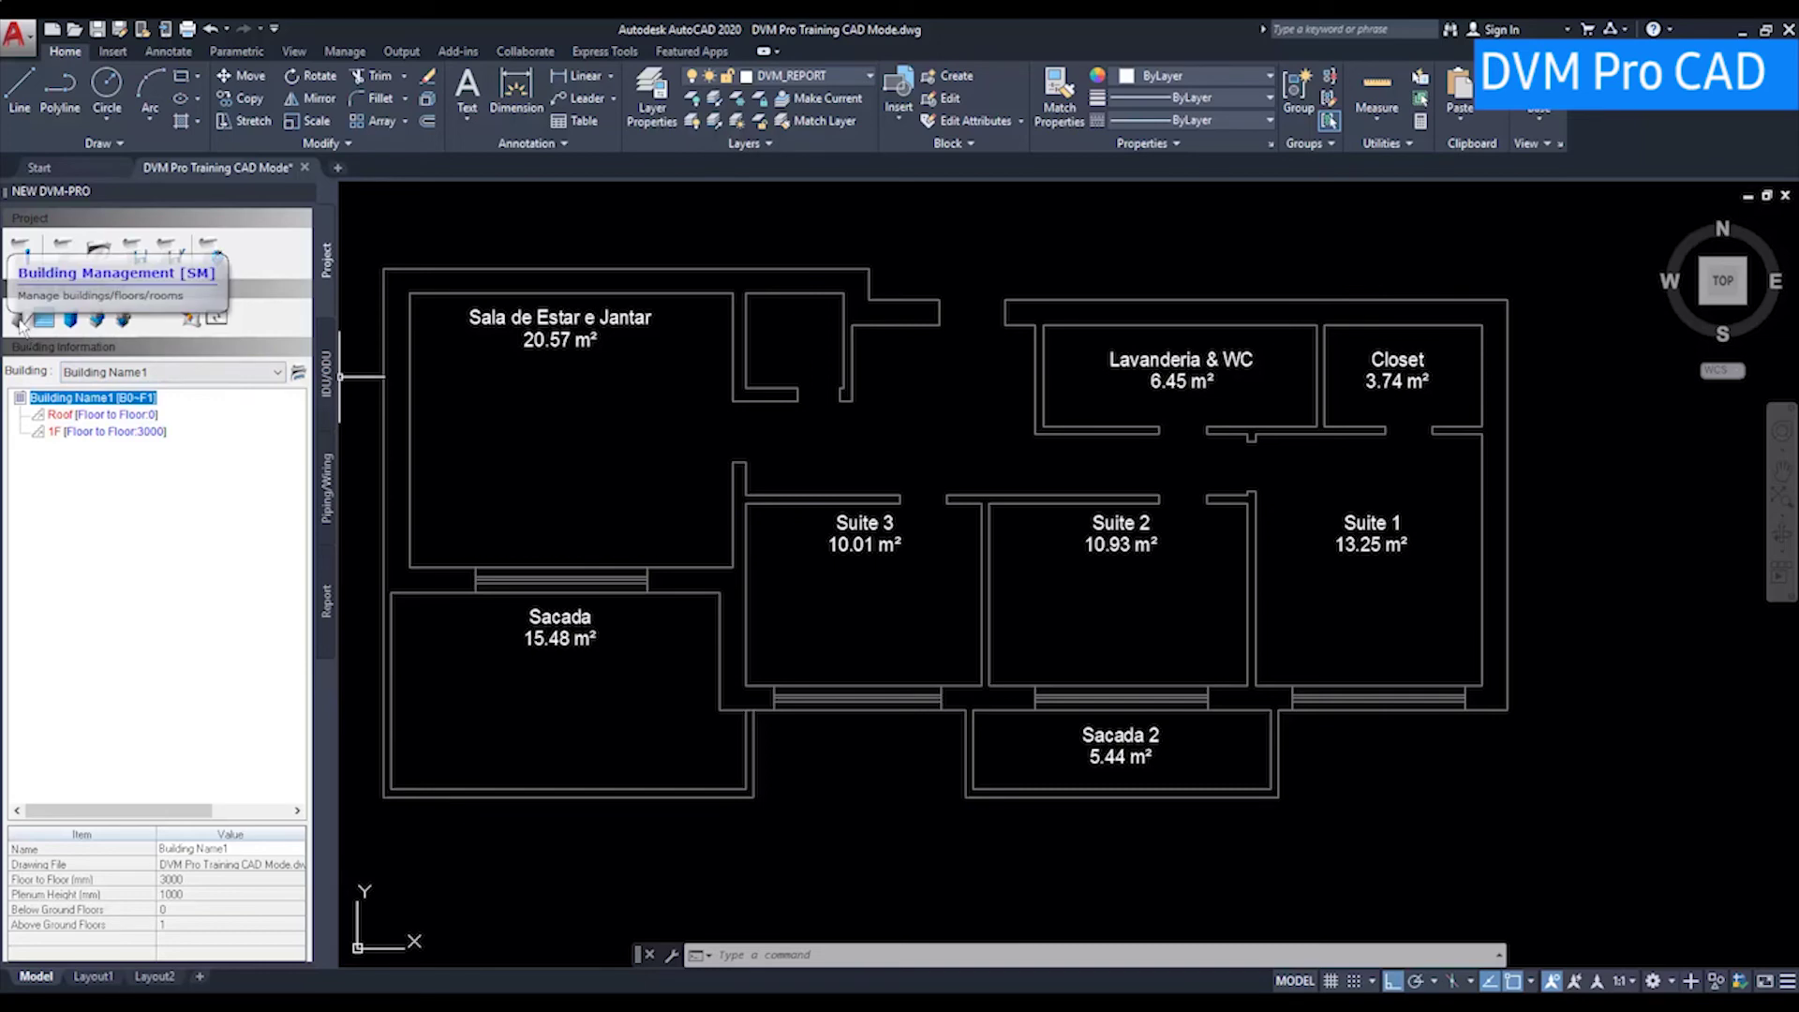
- Rename the building to 'Edificio Exemplo' in Building Management
{"action": "left_click", "coordinate": [19, 319]}
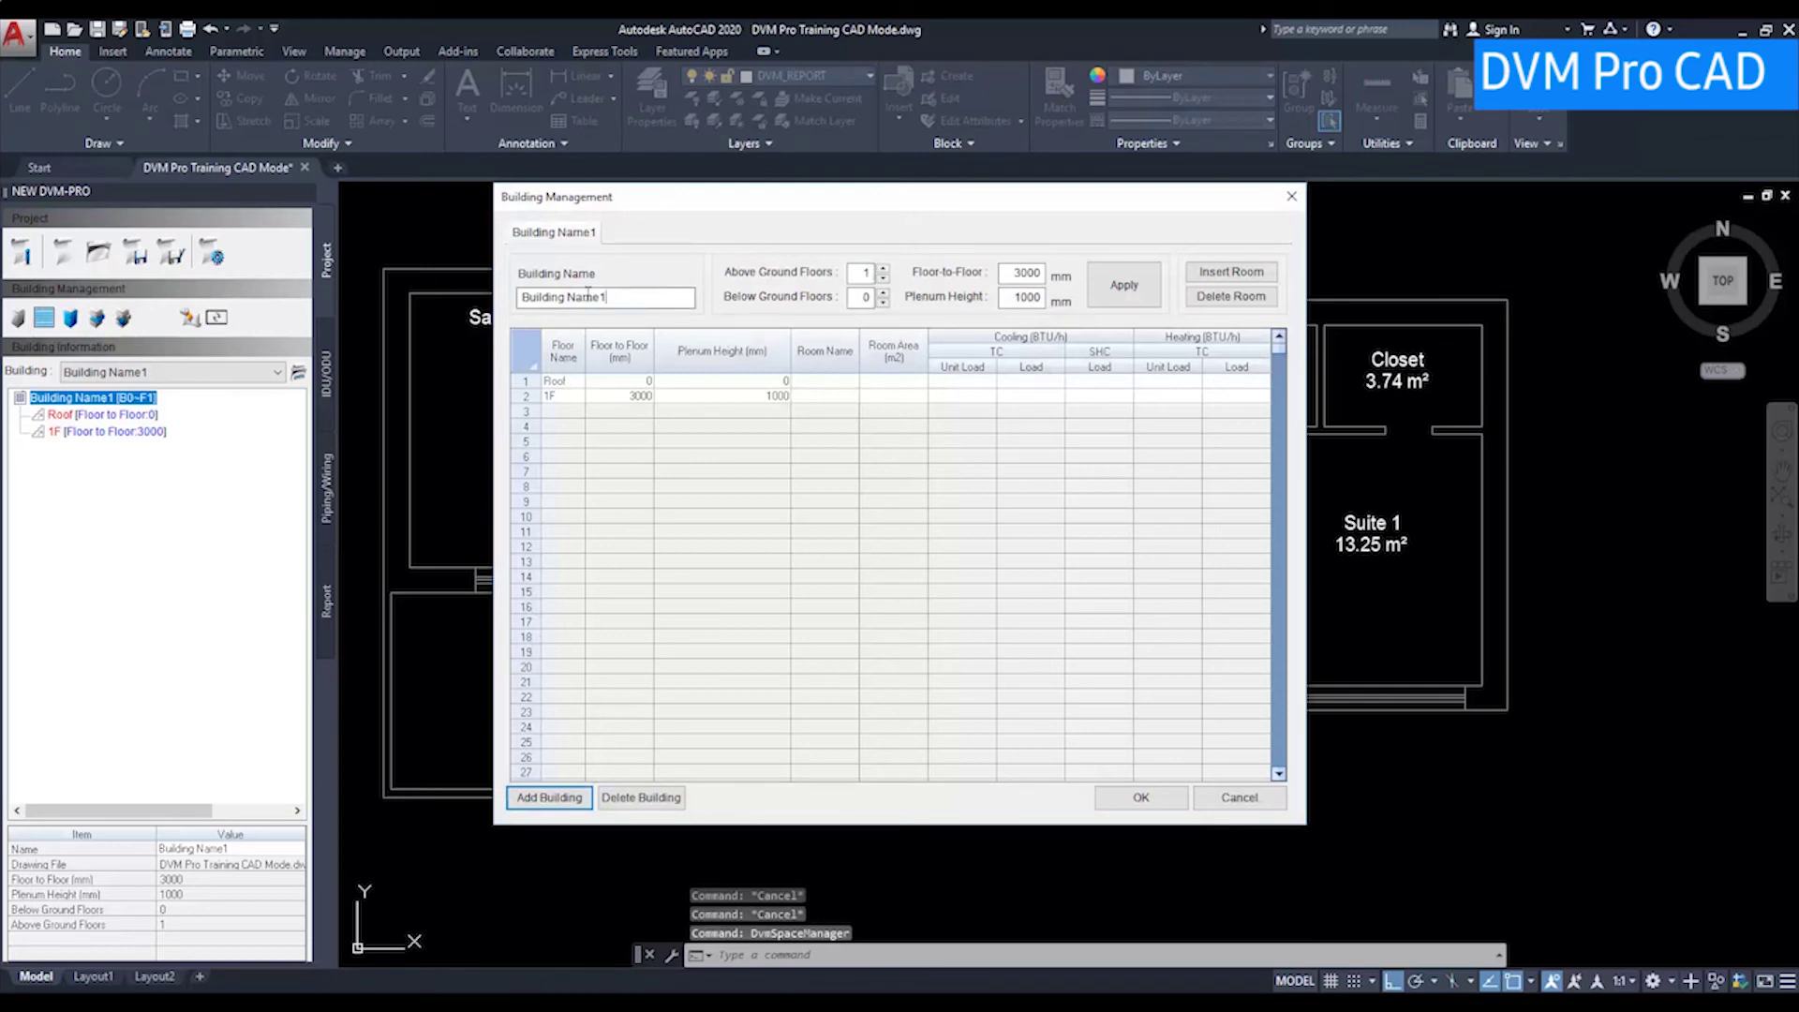
{"action": "triple_click", "coordinate": [630, 292]}
{"action": "type", "text": "E"}
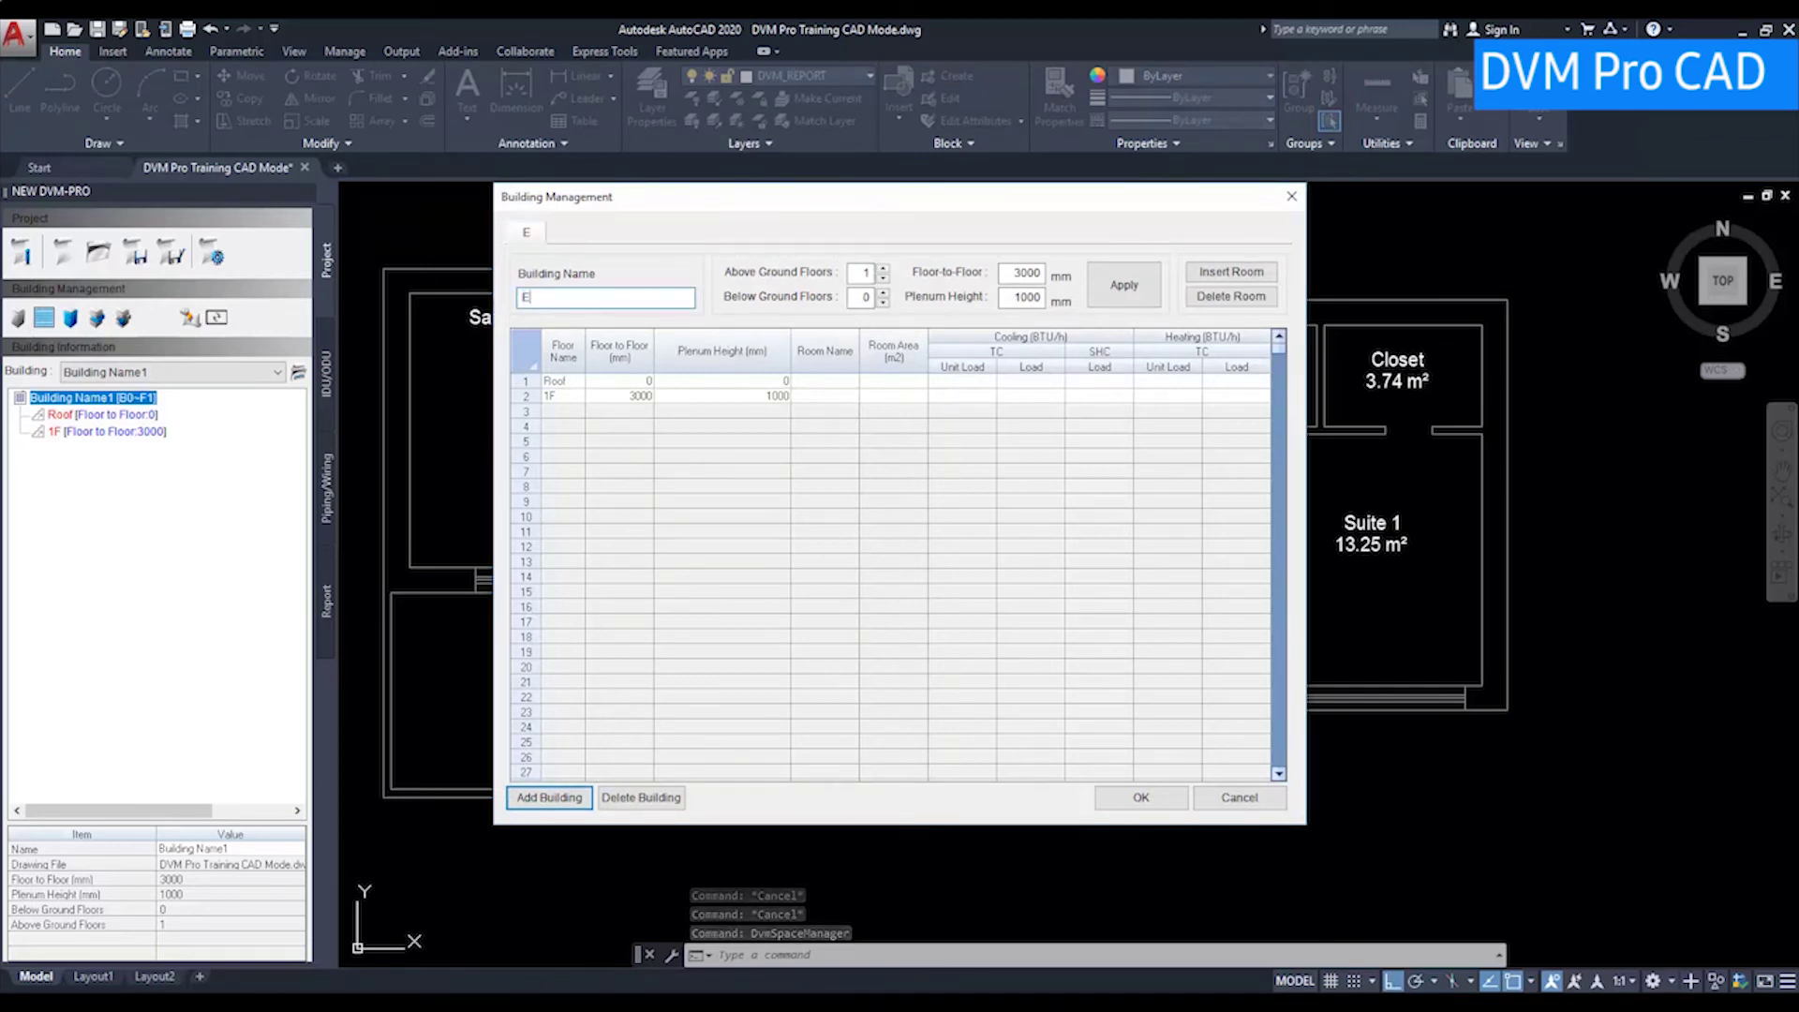
{"action": "type", "text": "dificio "}
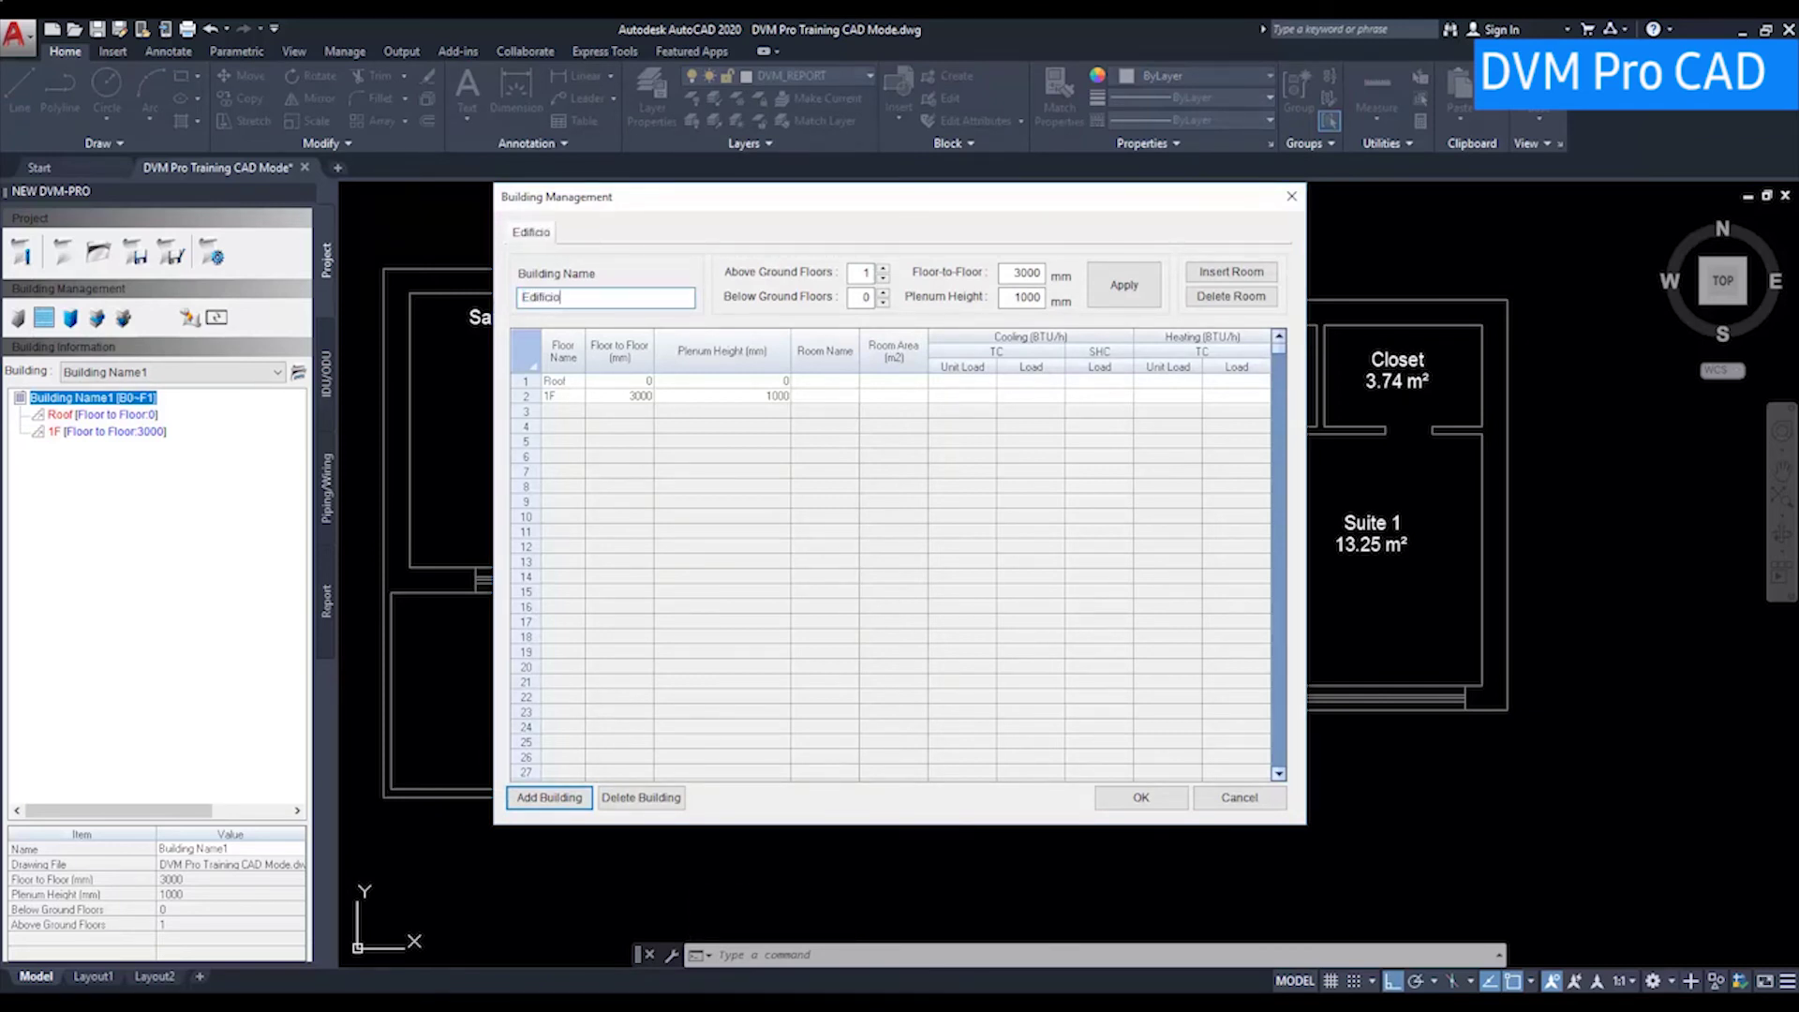
{"action": "type", "text": "Exemplo"}
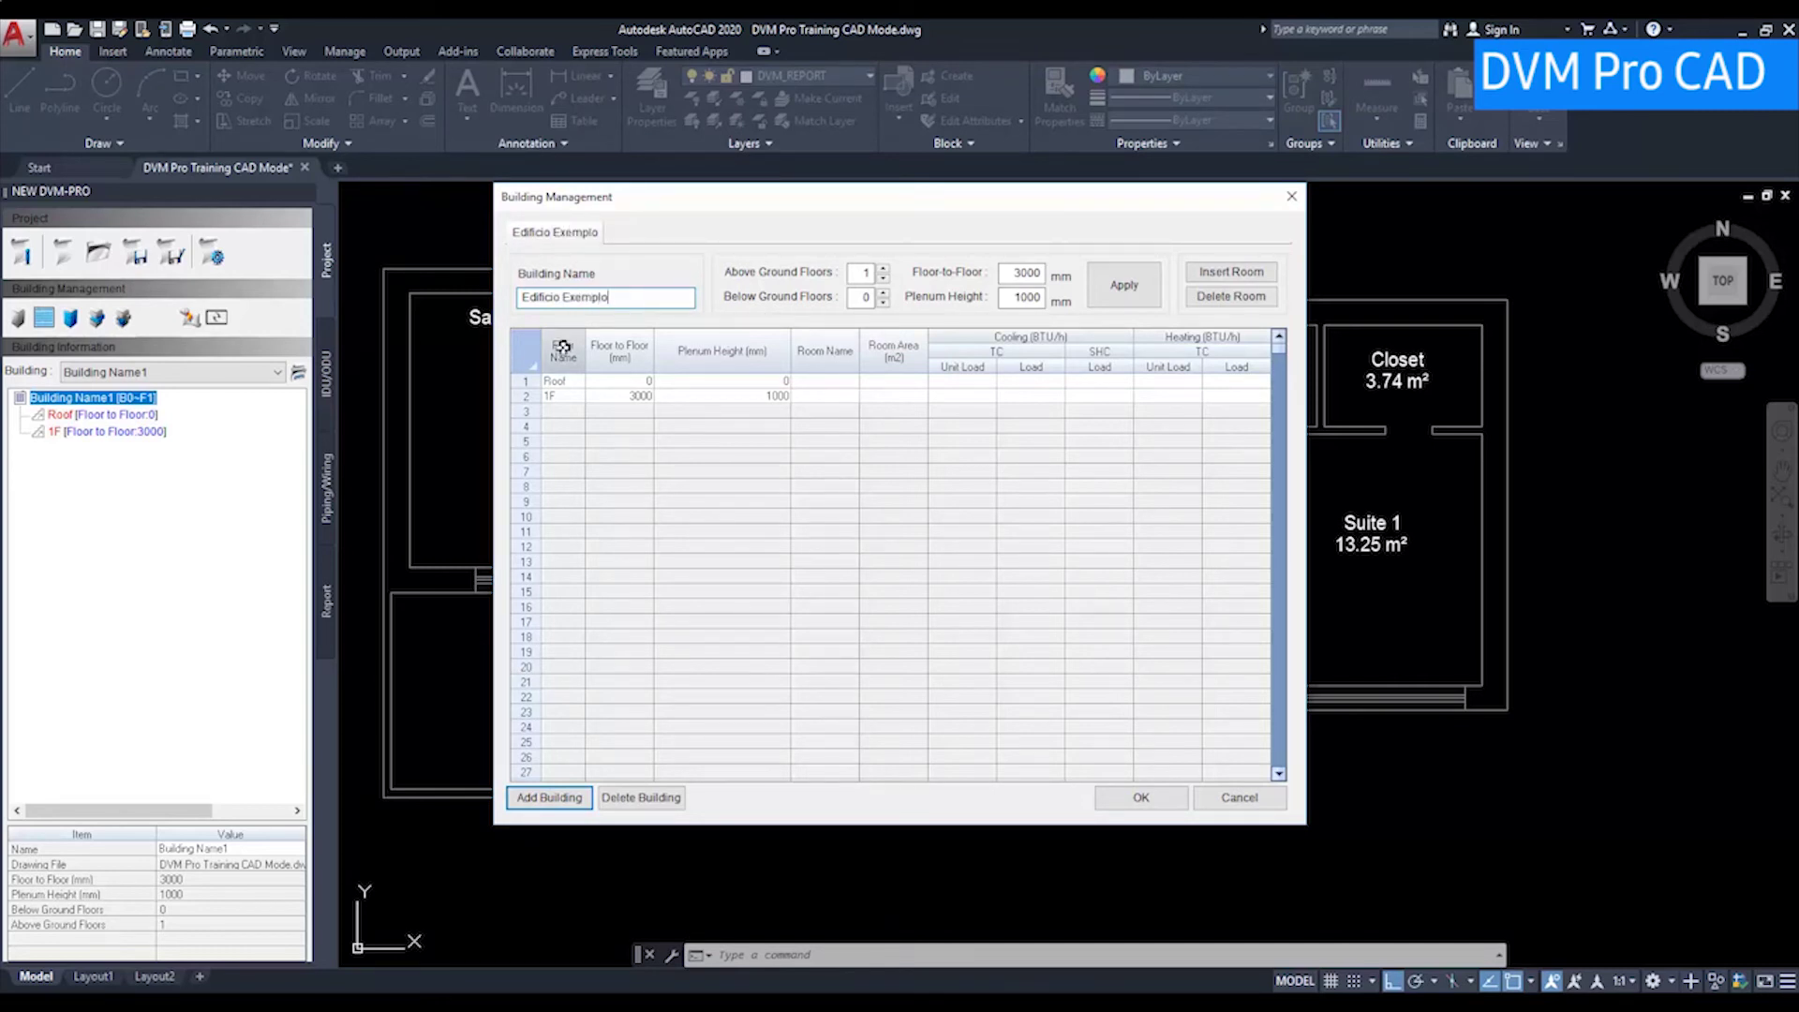
- Review the Roof and 1F floors' floor-to-floor and plenum heights
{"action": "left_click", "coordinate": [570, 382]}
{"action": "left_click", "coordinate": [568, 396]}
{"action": "left_click_drag", "start_coordinate": [624, 386], "coordinate": [625, 396]}
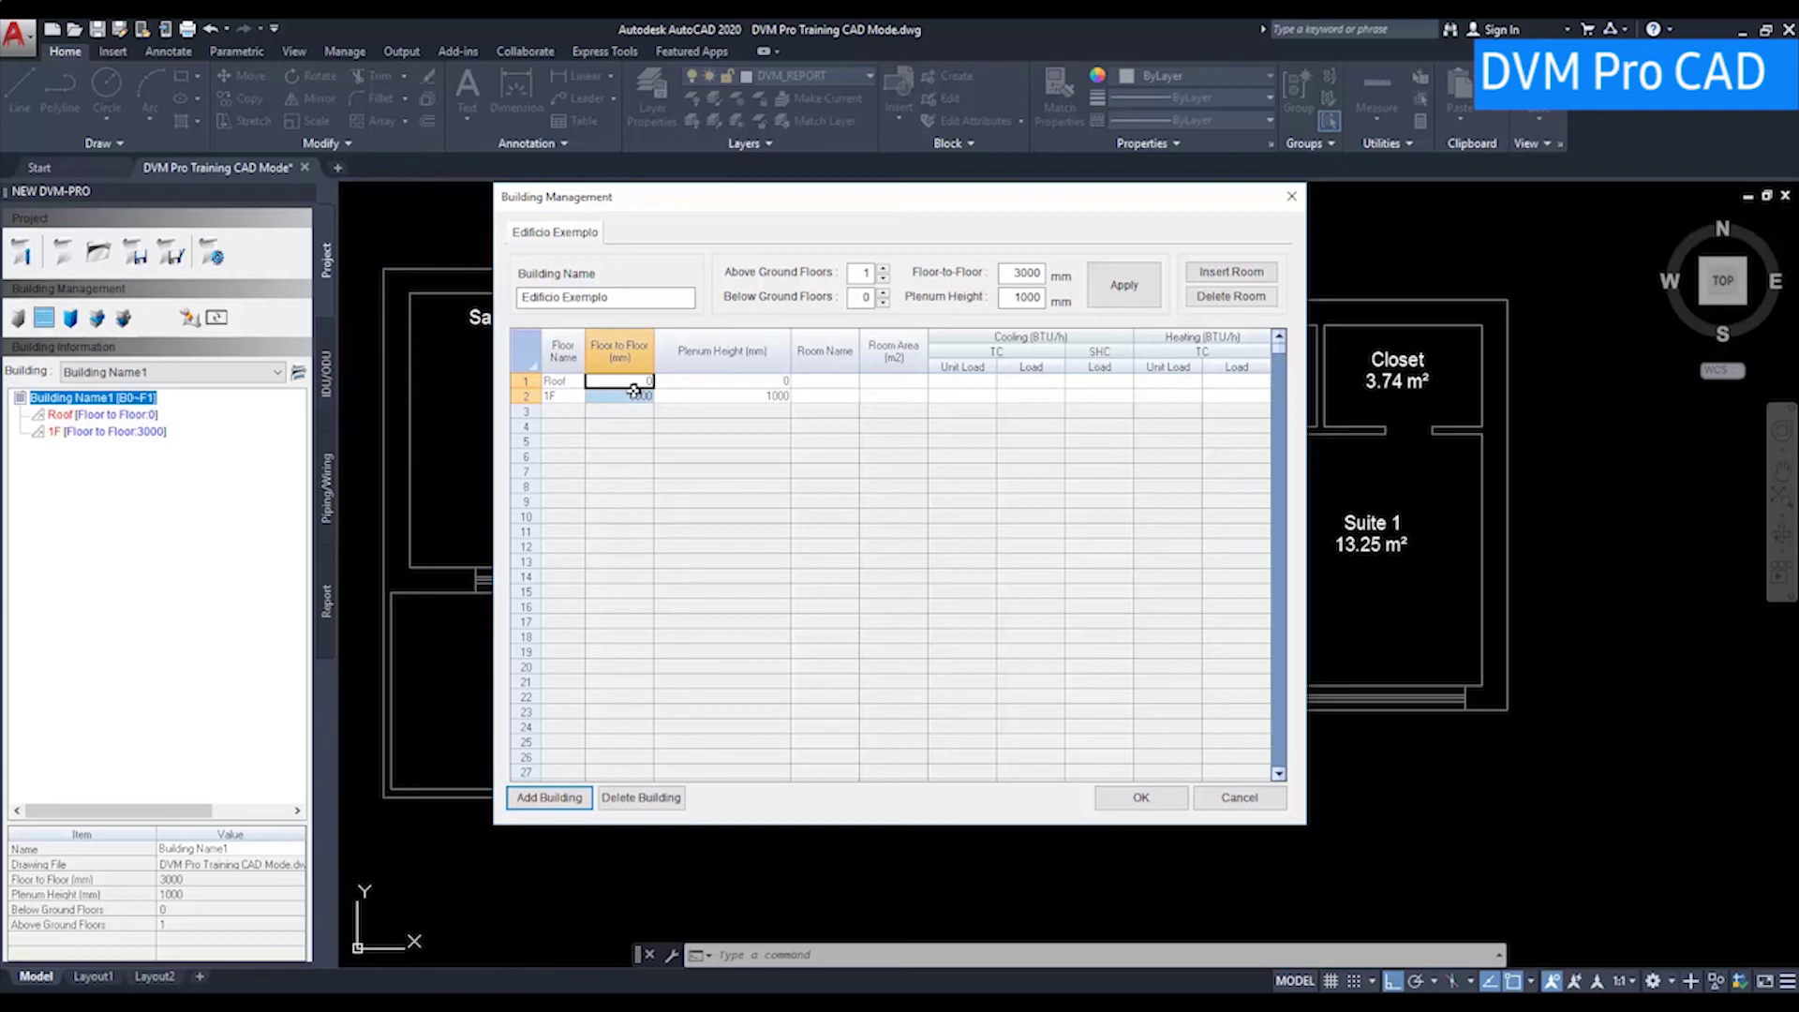
{"action": "left_click_drag", "start_coordinate": [790, 380], "coordinate": [795, 406]}
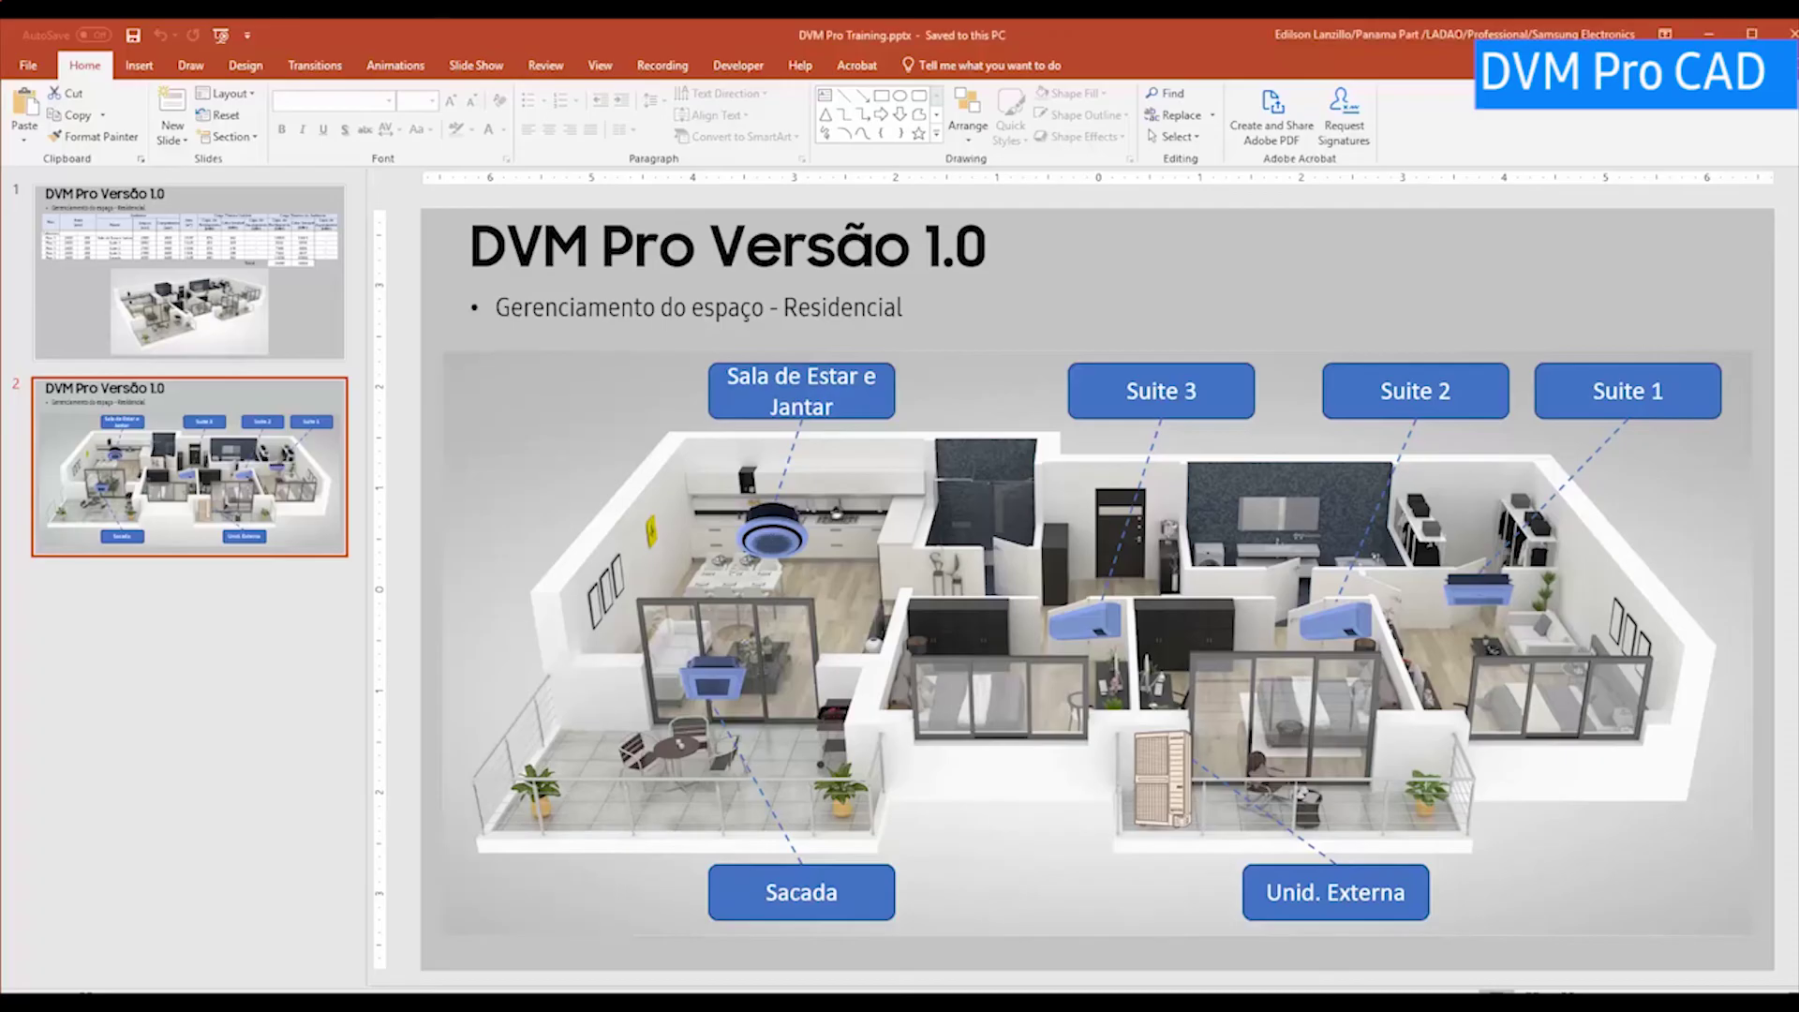
- Compare the 2600 and 400 Forro values in slide 1's load table with Building Management
{"action": "left_click", "coordinate": [246, 347]}
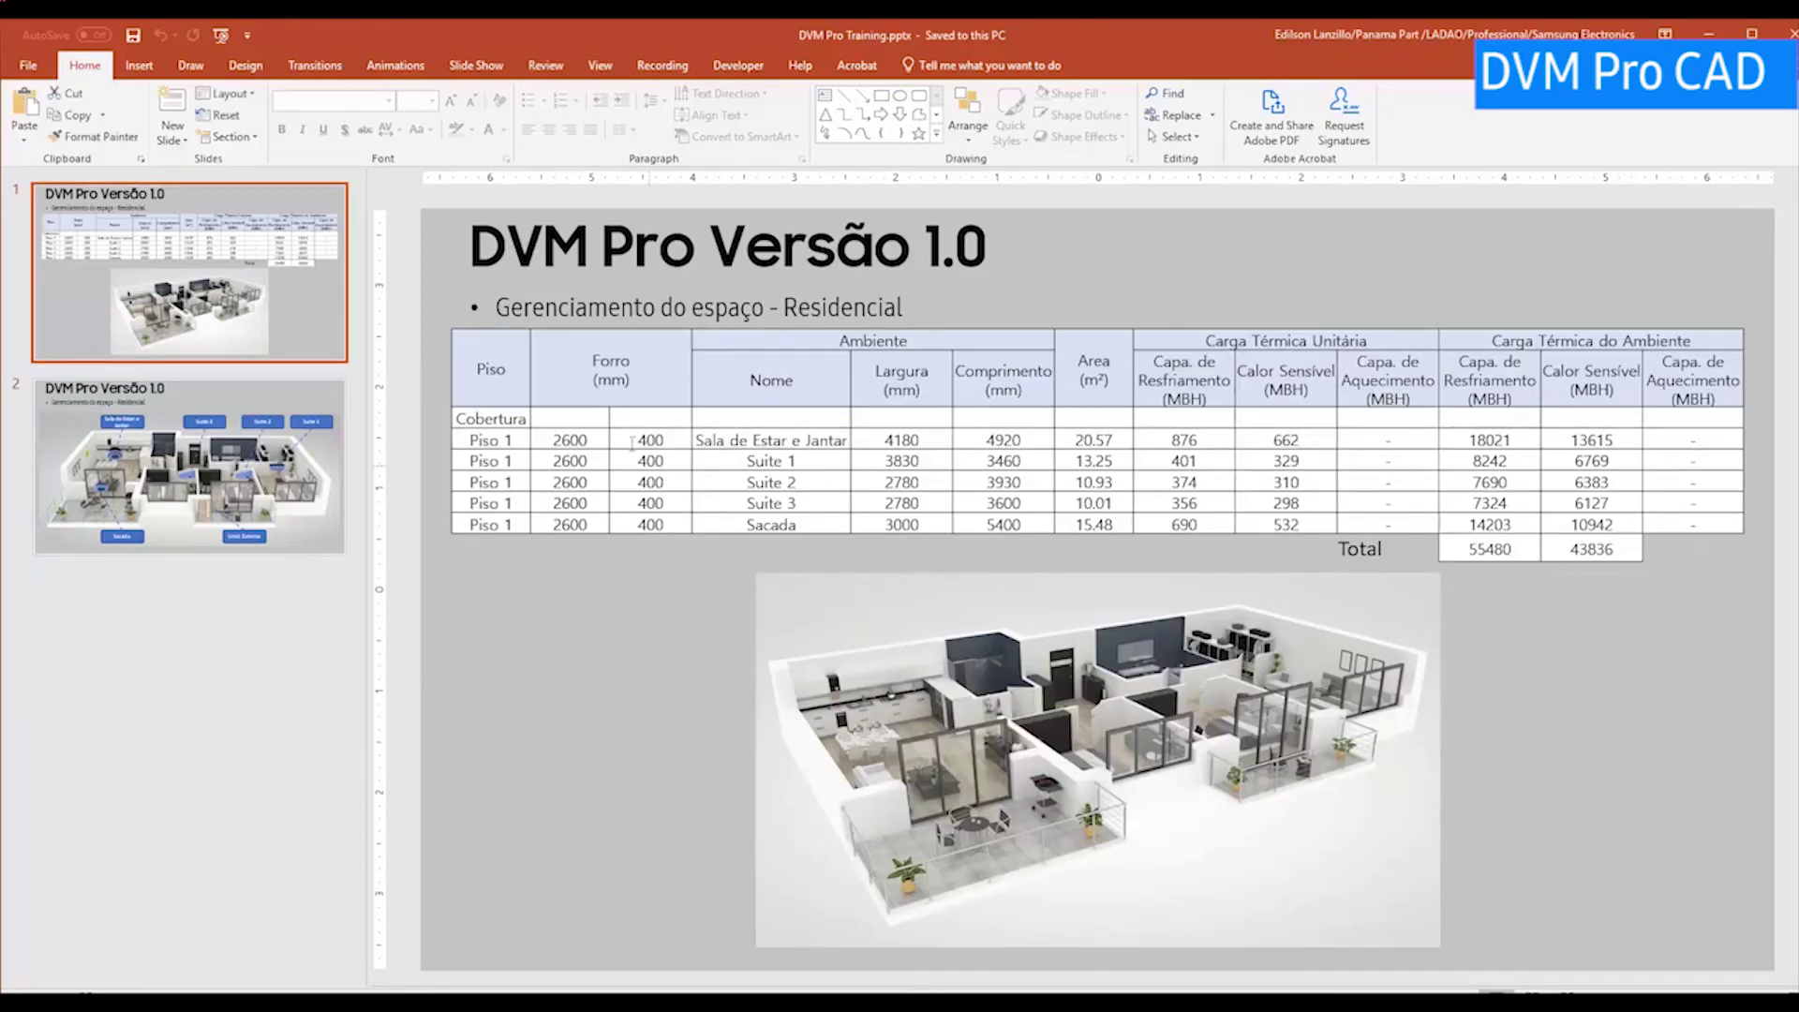
{"action": "double_click", "coordinate": [583, 440]}
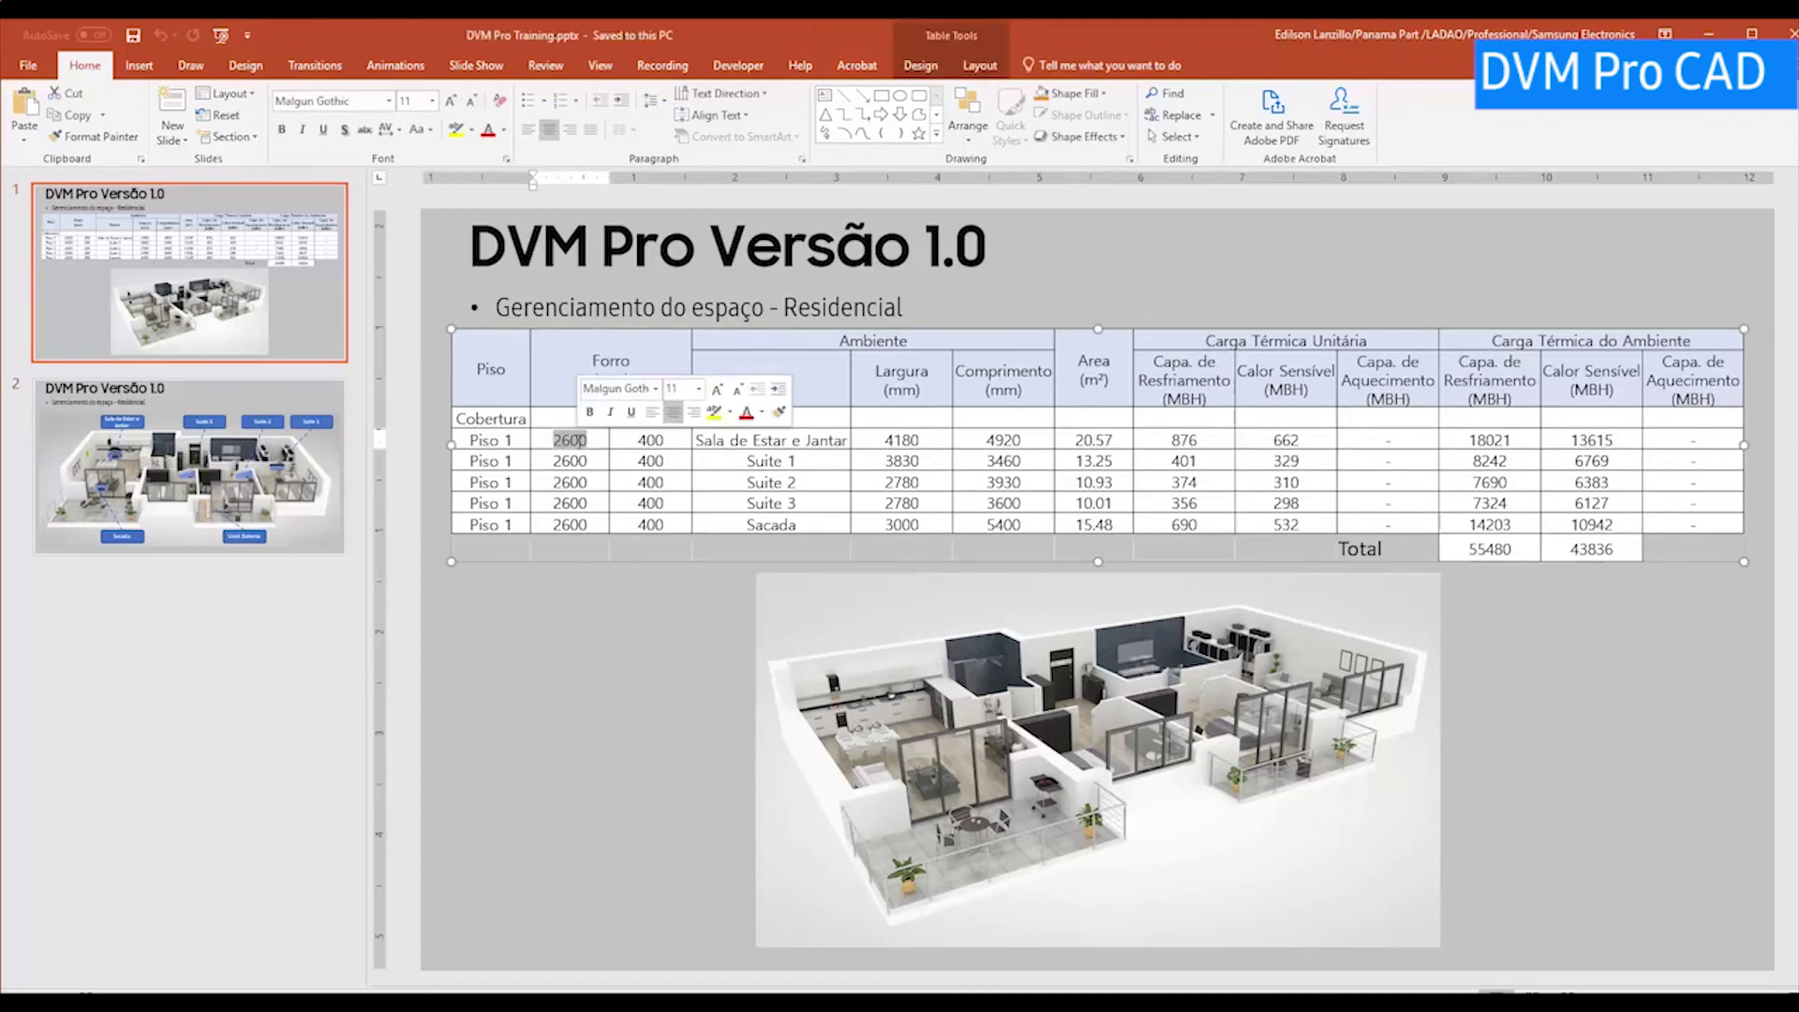
{"action": "left_click", "coordinate": [663, 440]}
{"action": "double_click", "coordinate": [656, 441]}
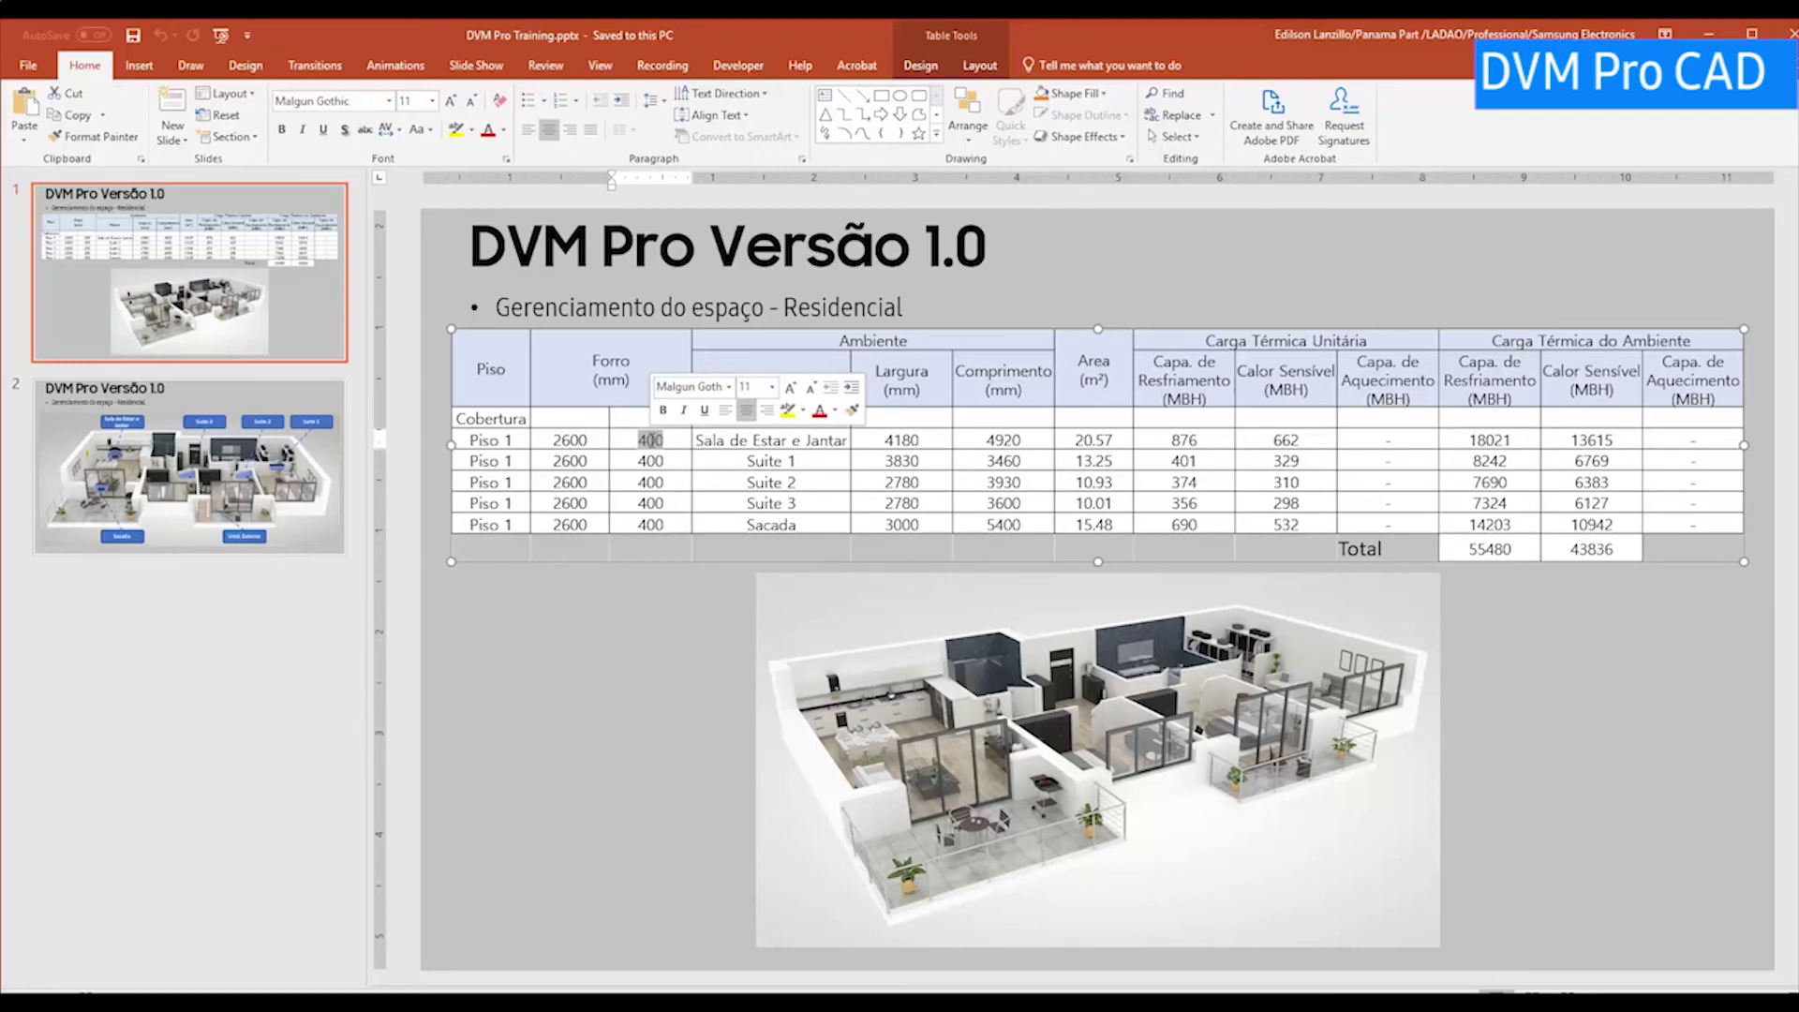
{"action": "key", "text": "alt"}
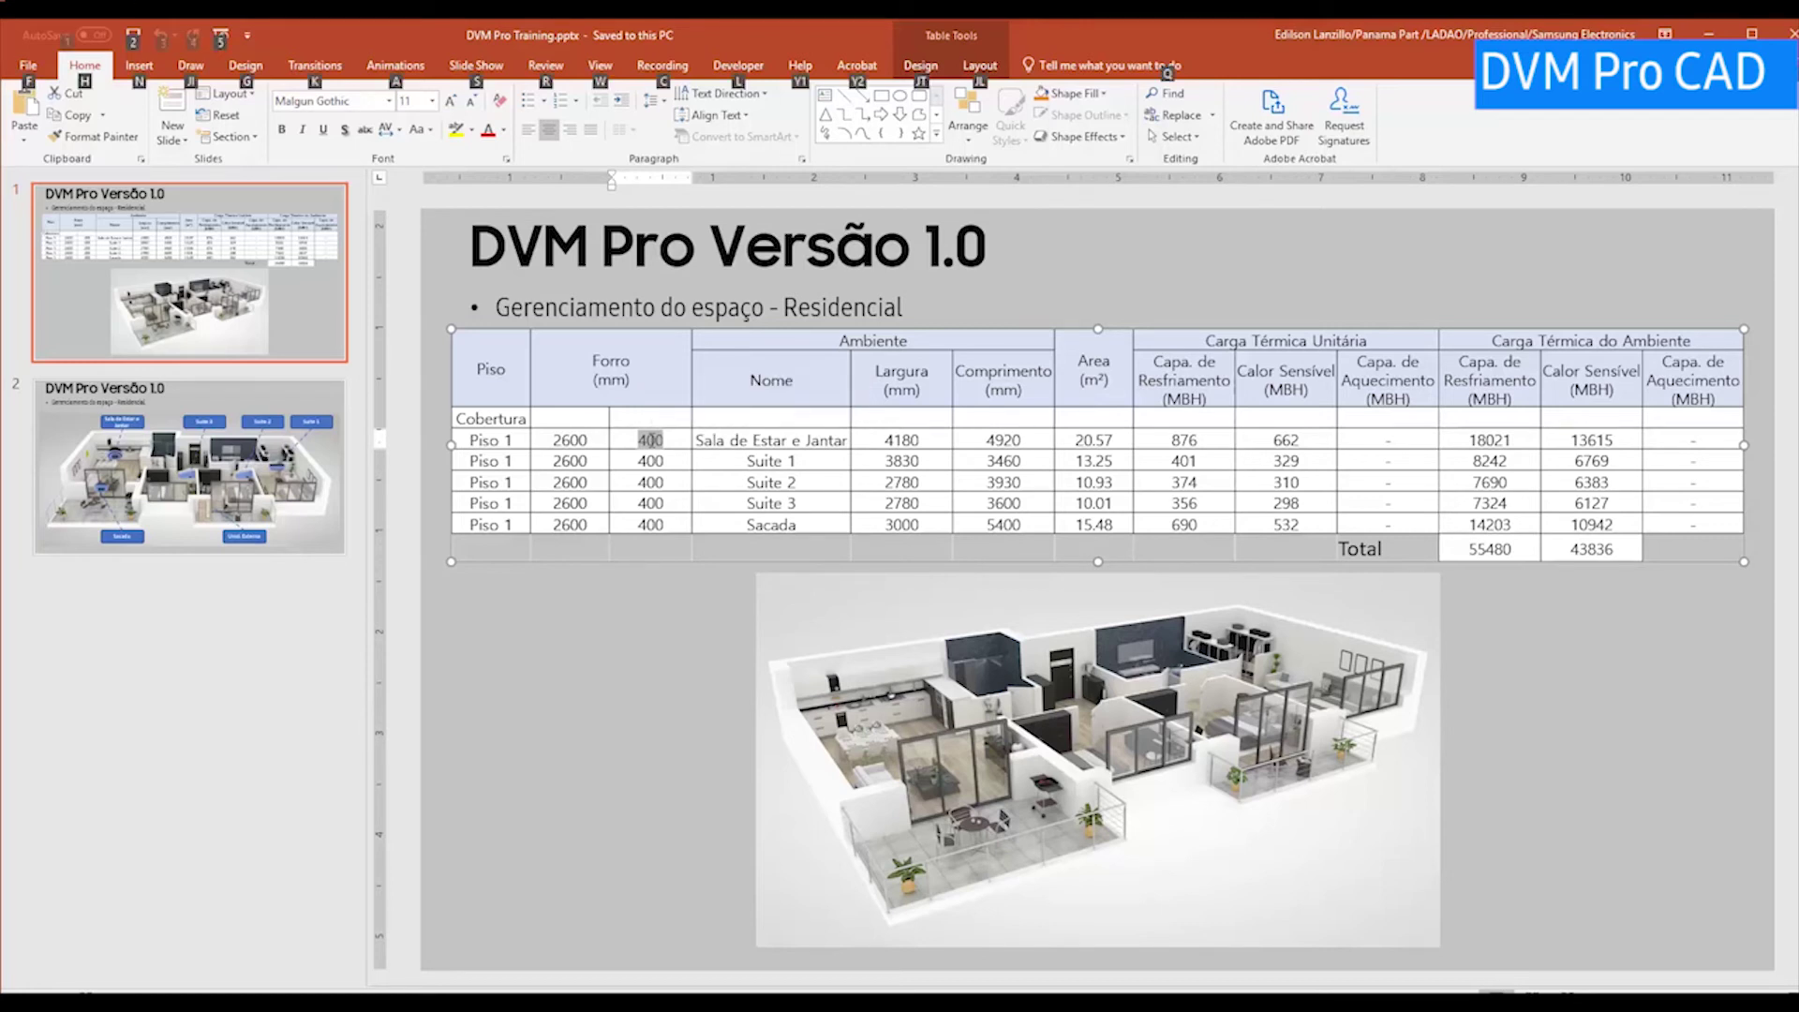
{"action": "key", "text": "alt+Tab"}
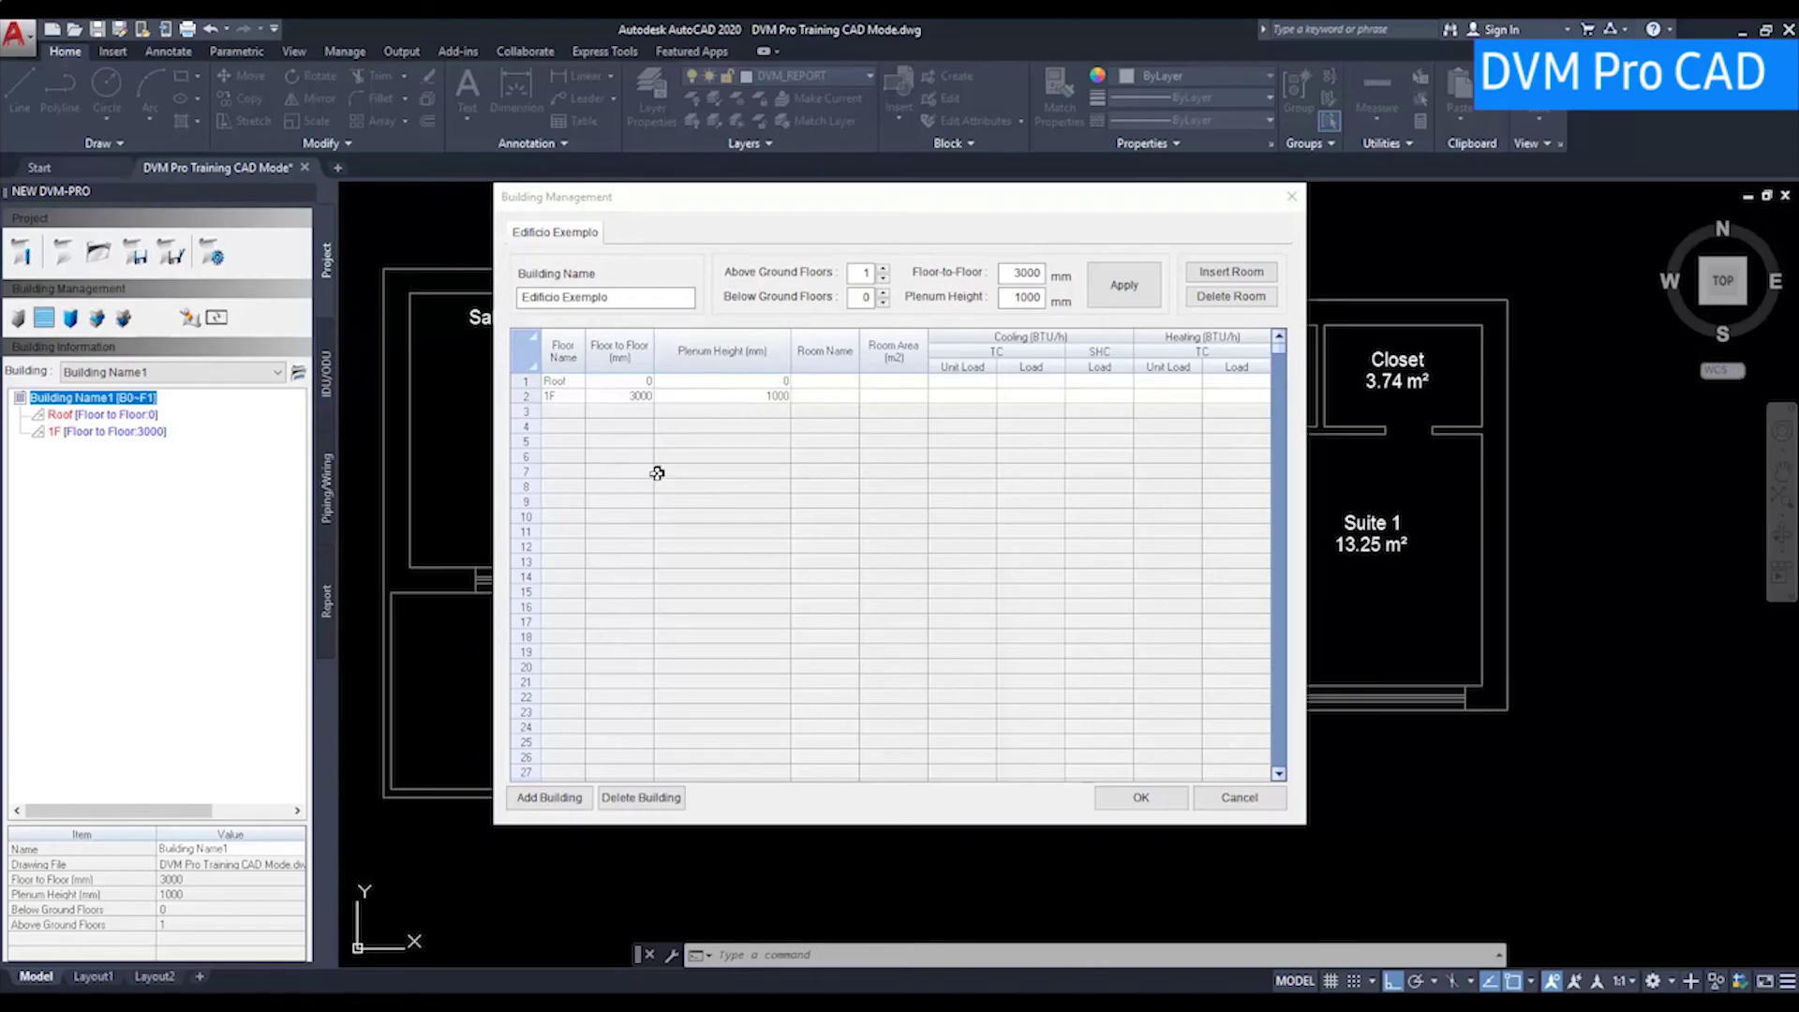
{"action": "key", "text": "alt+Tab"}
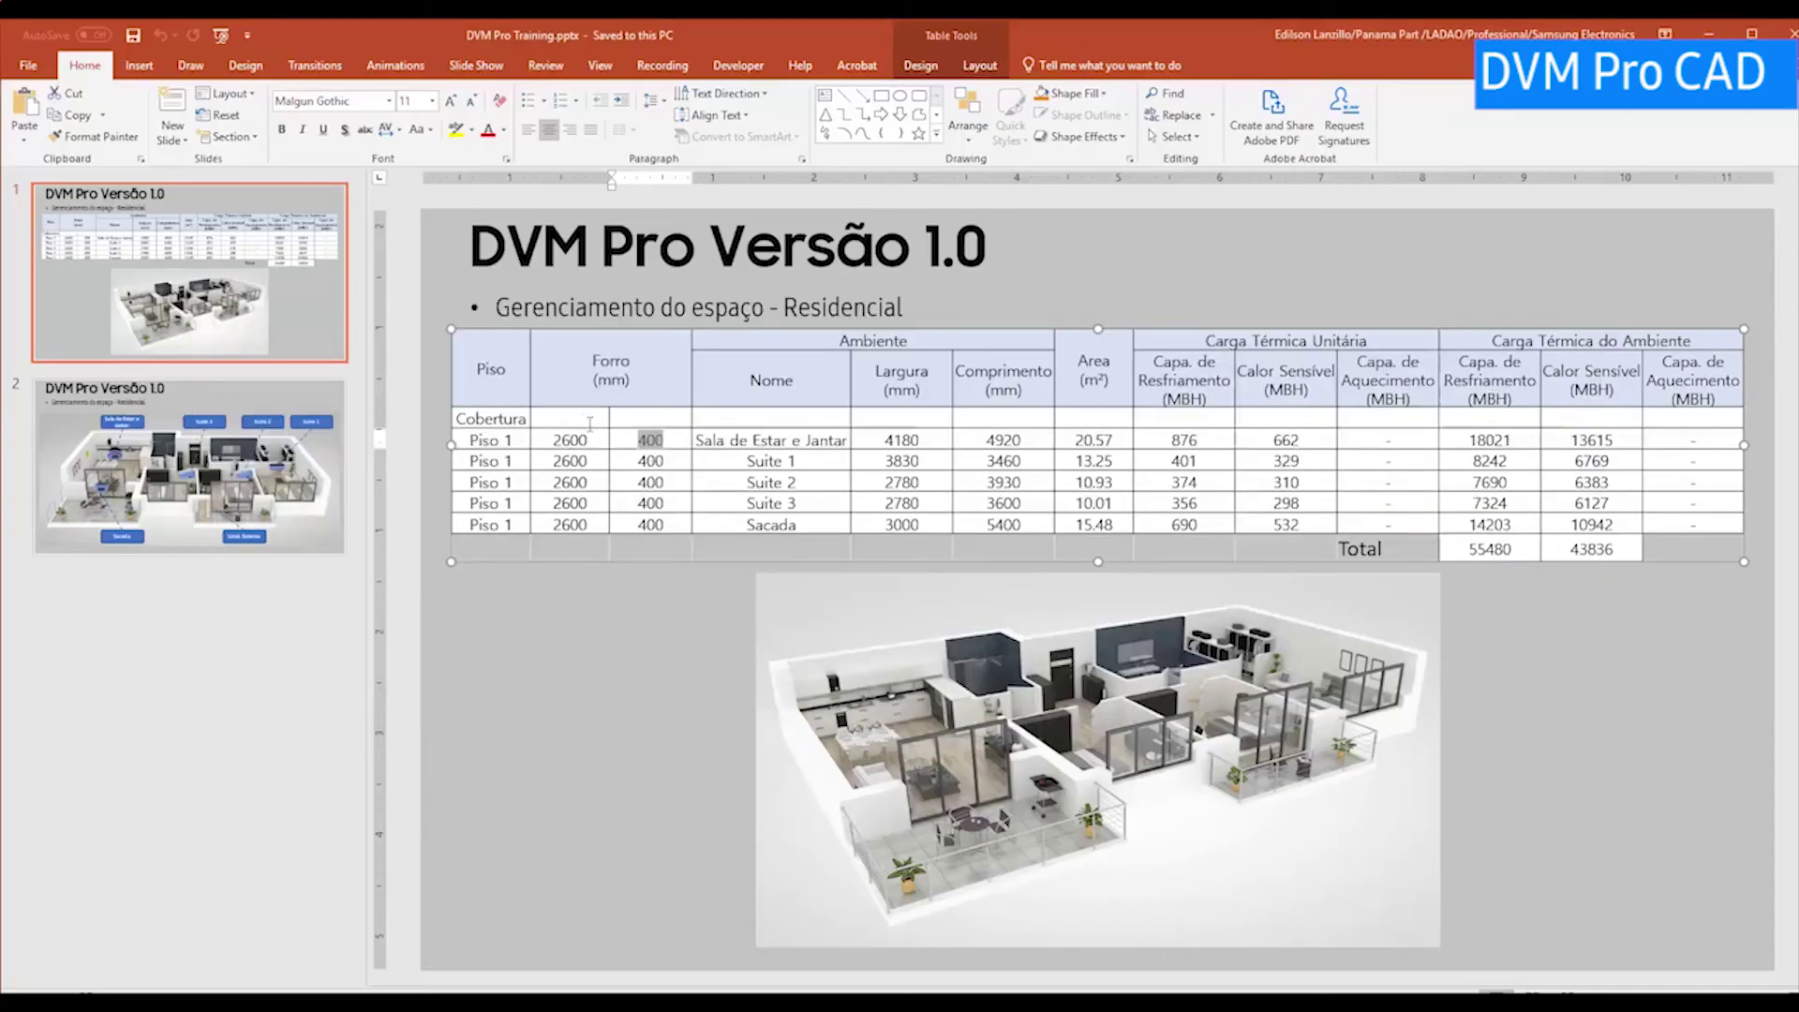
- Enter 0 in both Forro cells of the Cobertura row
{"action": "left_click", "coordinate": [591, 424]}
{"action": "type", "text": "0"}
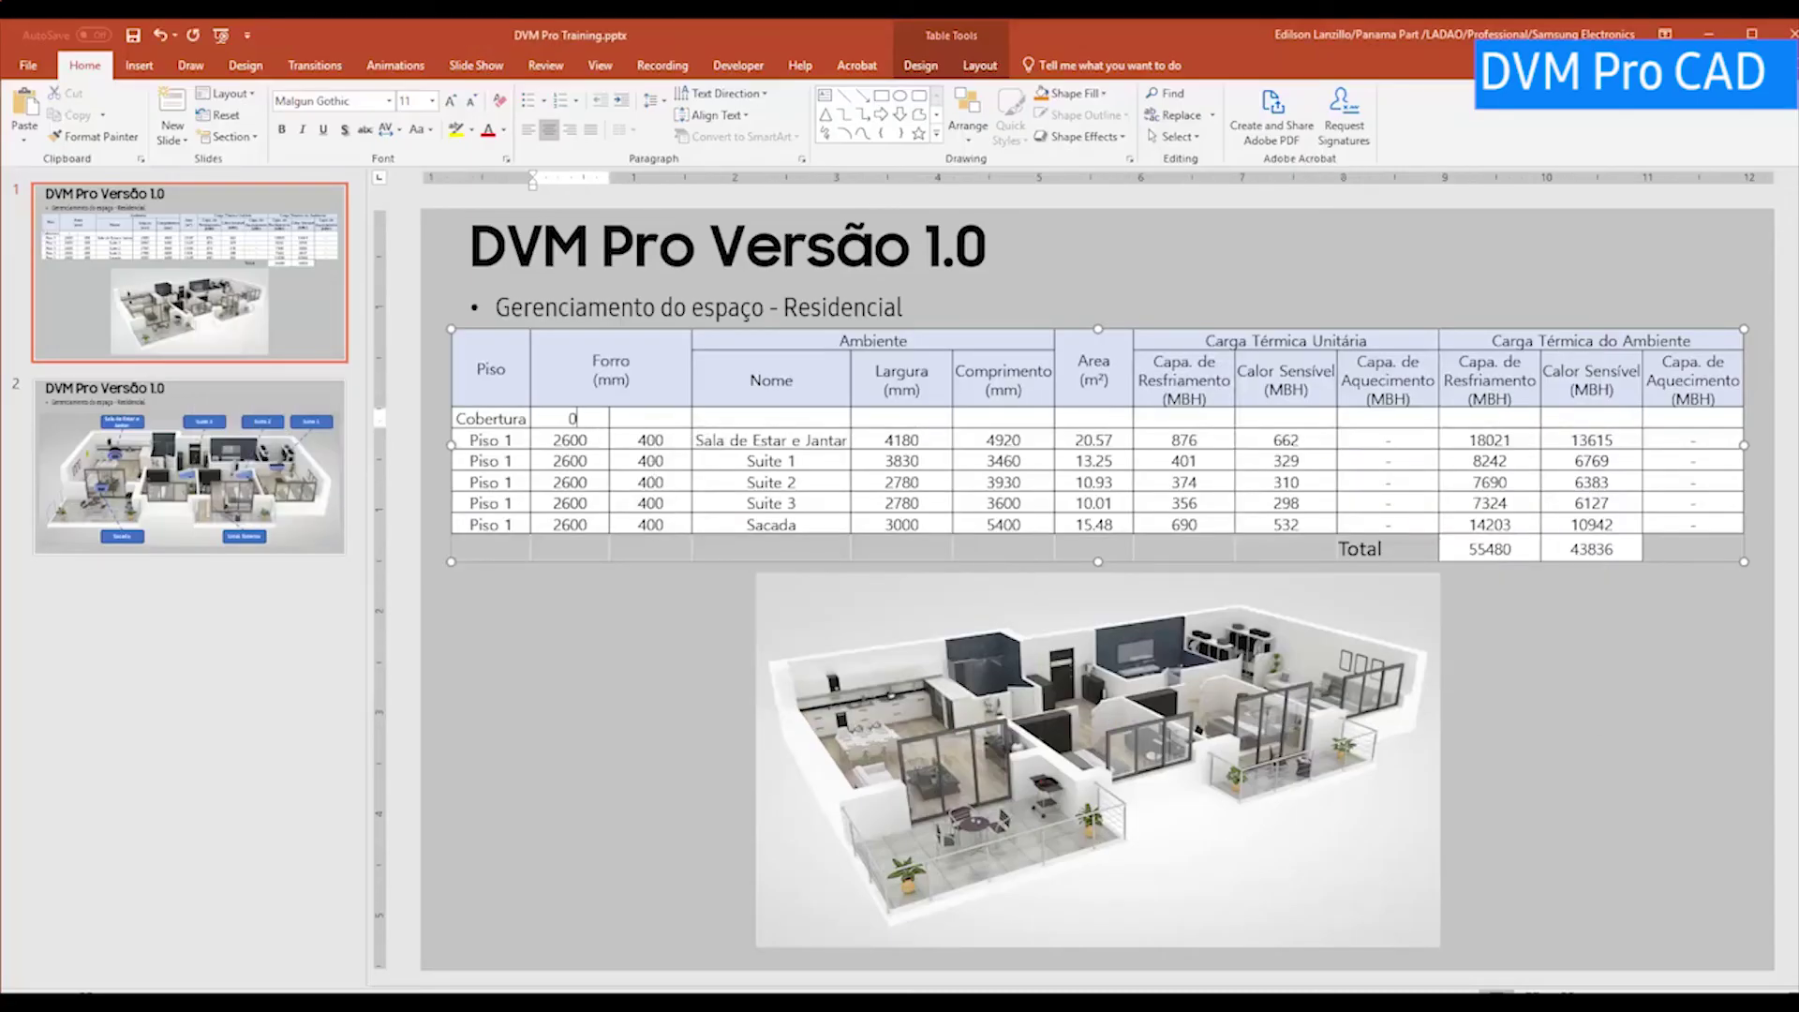
{"action": "key", "text": "Tab"}
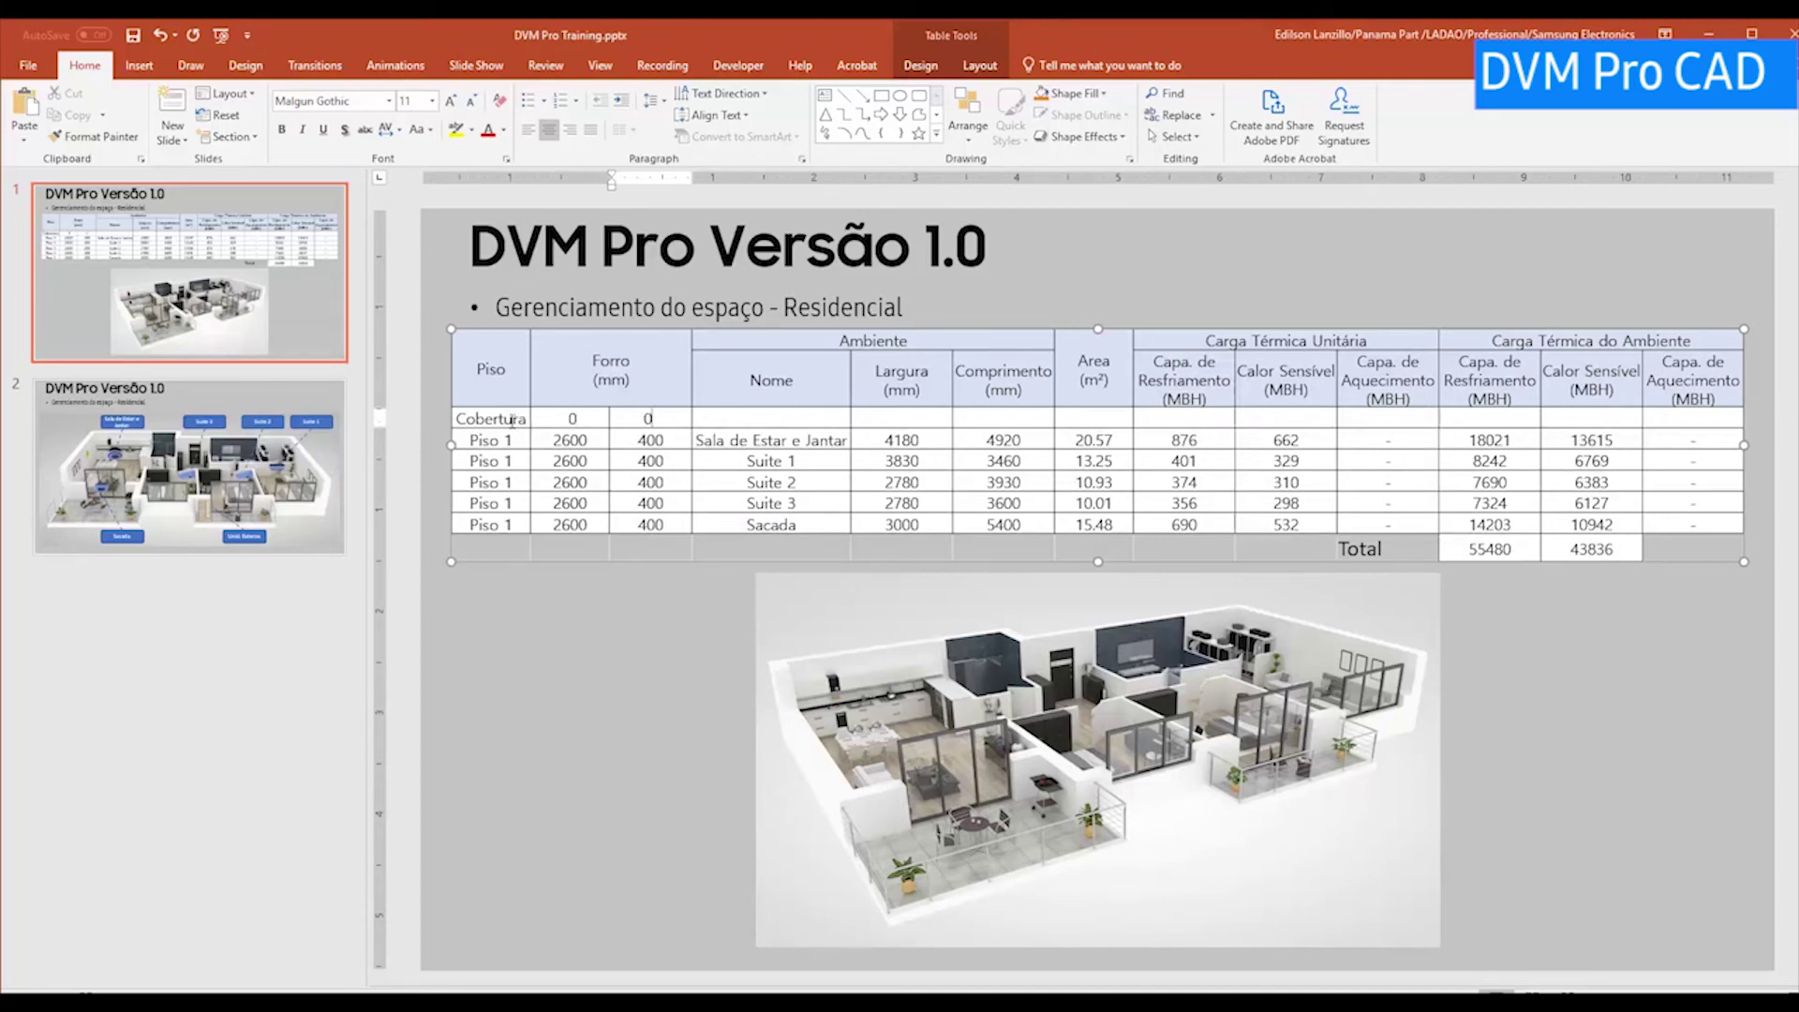
{"action": "left_click_drag", "start_coordinate": [521, 426], "coordinate": [626, 438]}
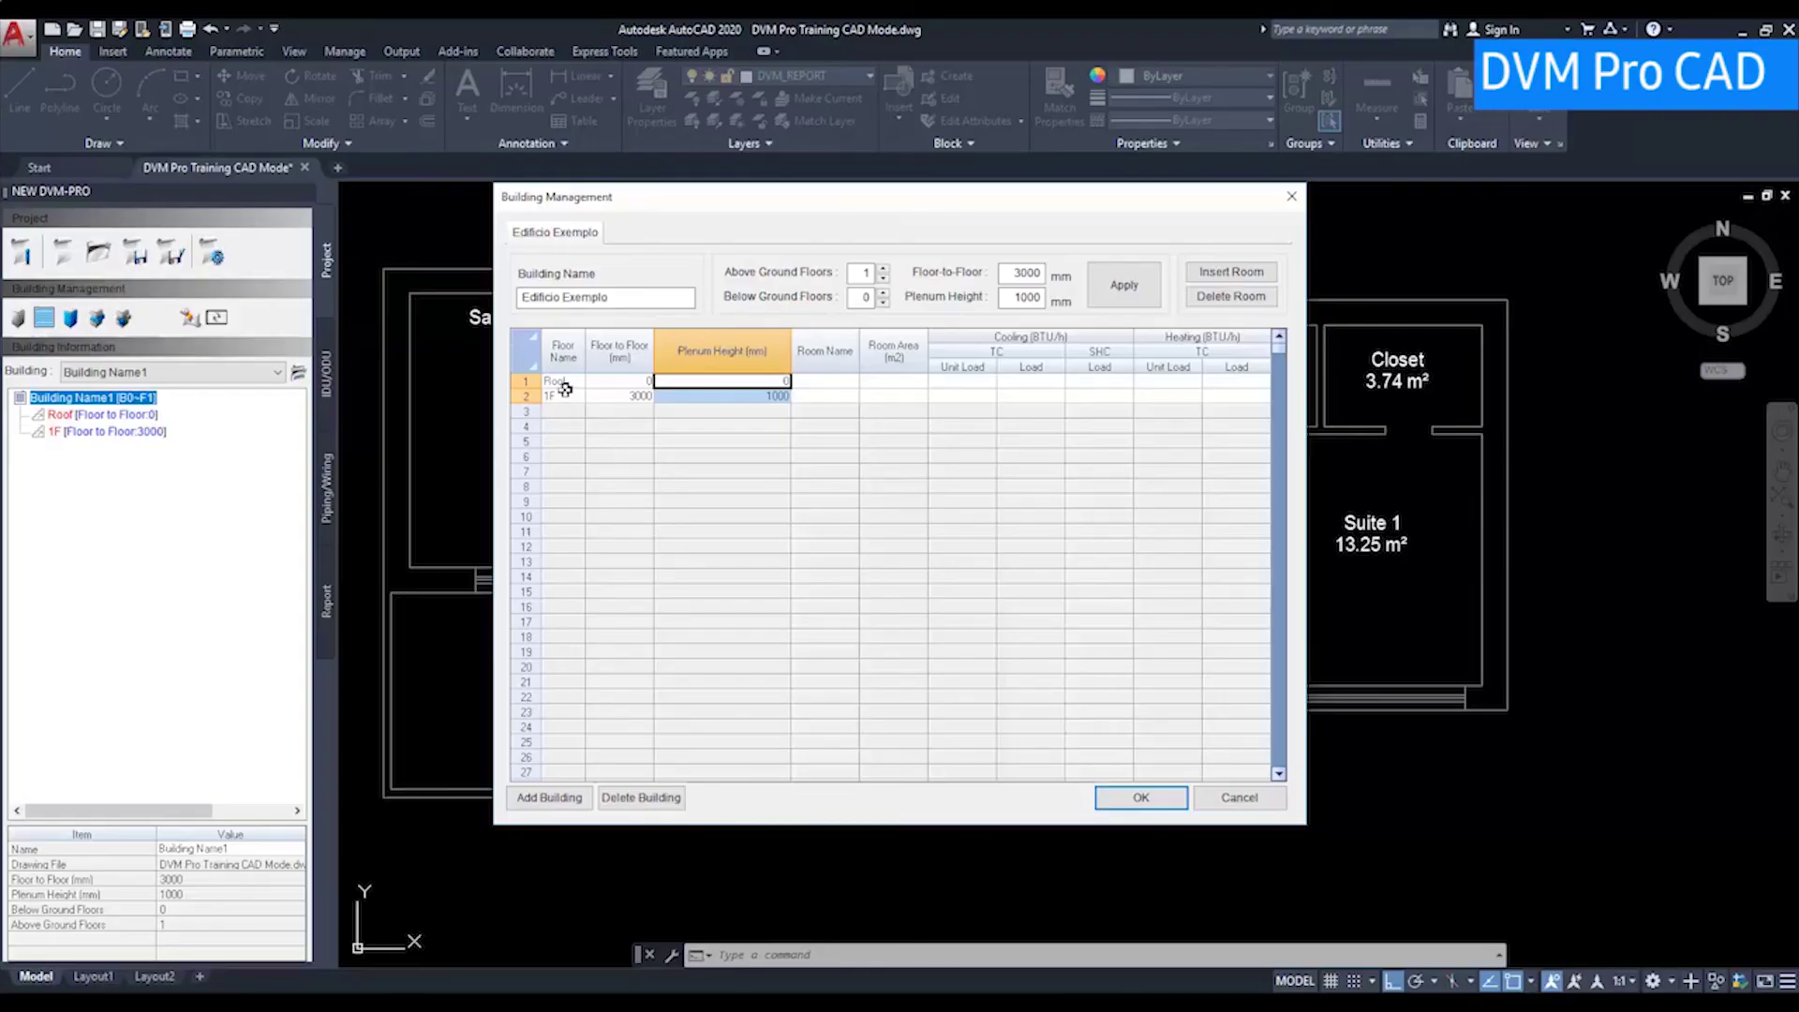
{"action": "left_click", "coordinate": [565, 382]}
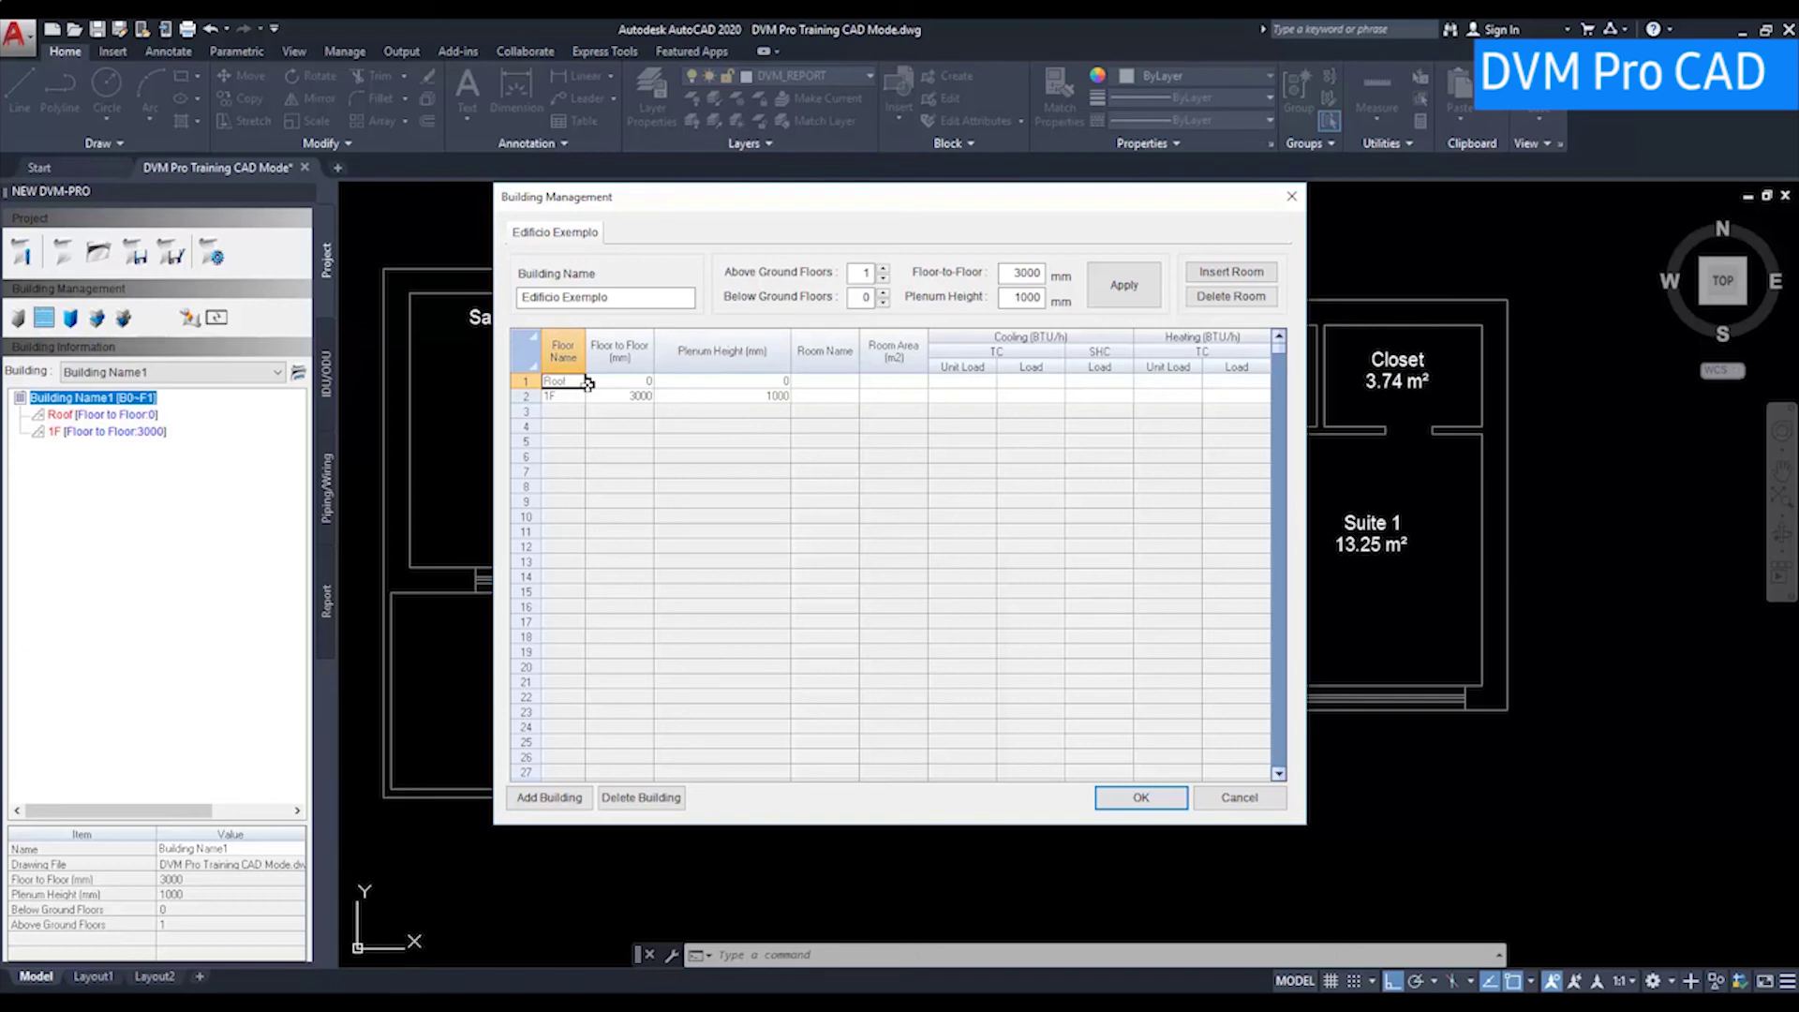
- Rename the floors Roof to Cobertura and 1F to Piso 1, widening the Floor Name column
{"action": "double_click", "coordinate": [581, 381]}
{"action": "type", "text": "Cobertu"}
{"action": "left_click_drag", "start_coordinate": [654, 351], "coordinate": [624, 351]}
{"action": "double_click", "coordinate": [594, 384]}
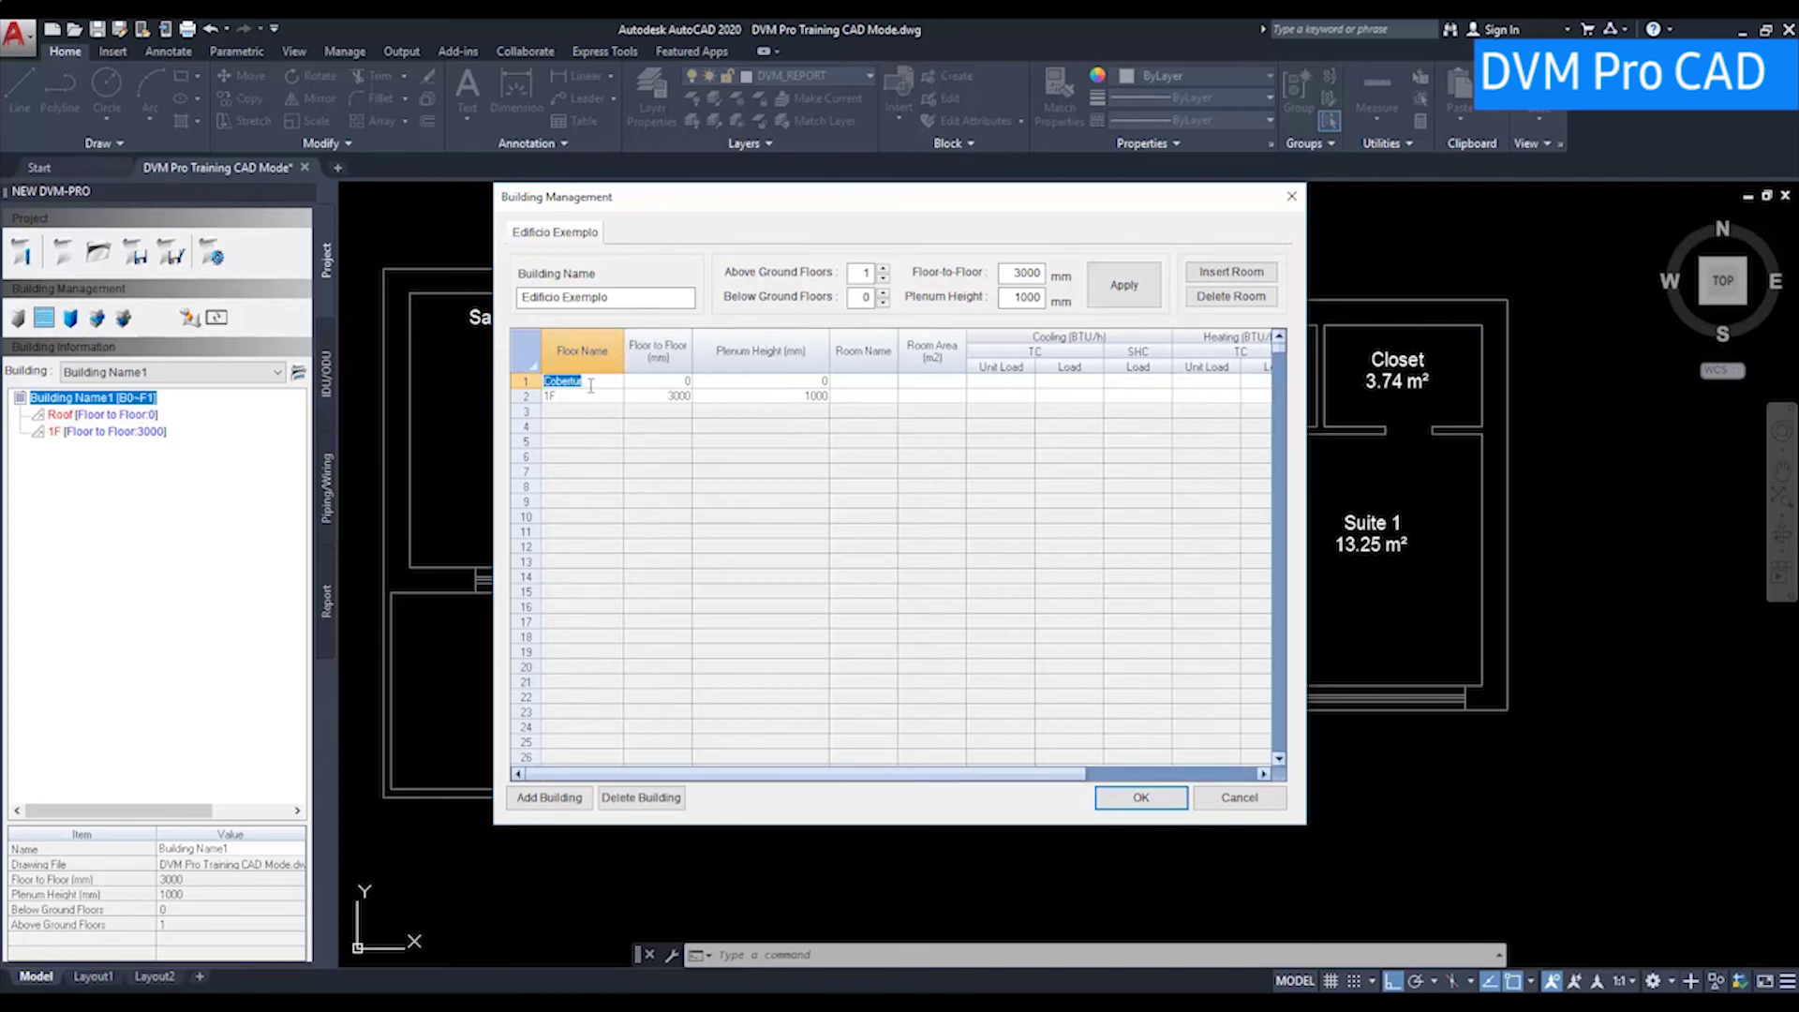
{"action": "left_click", "coordinate": [607, 376]}
{"action": "key", "text": "Return"}
{"action": "type", "text": "Piso"}
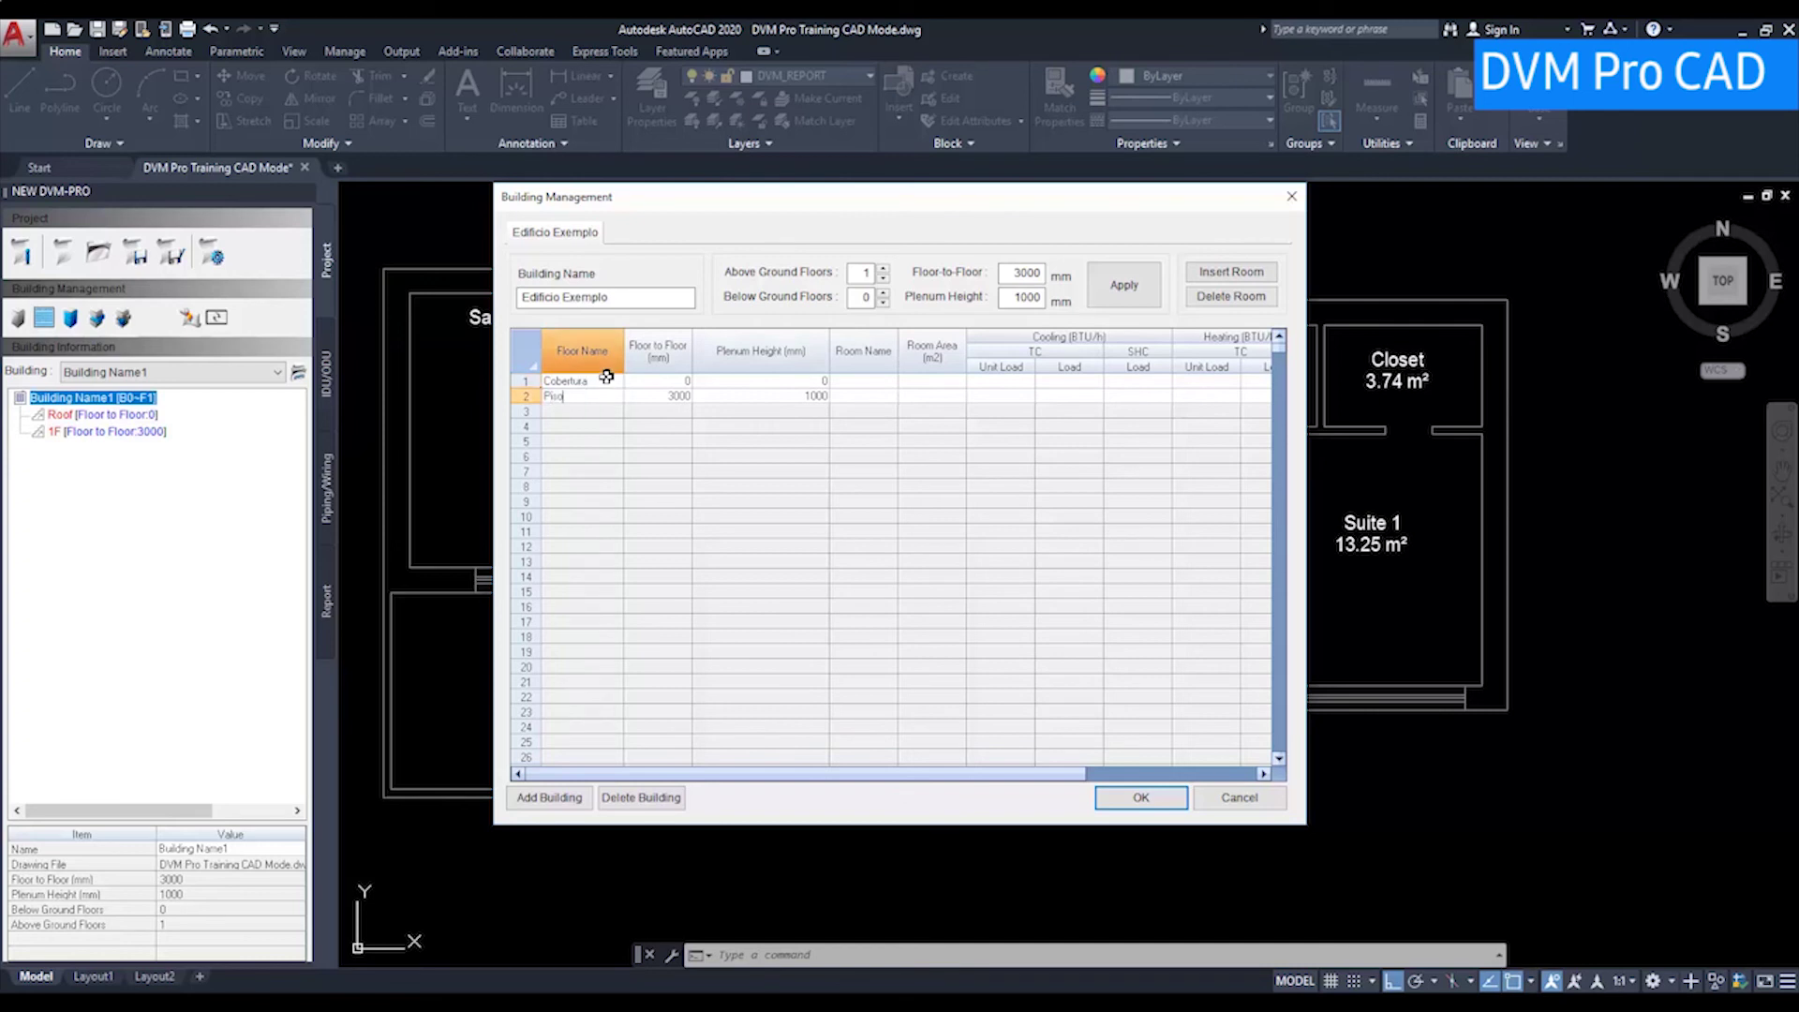
{"action": "key", "text": "alt+Tab"}
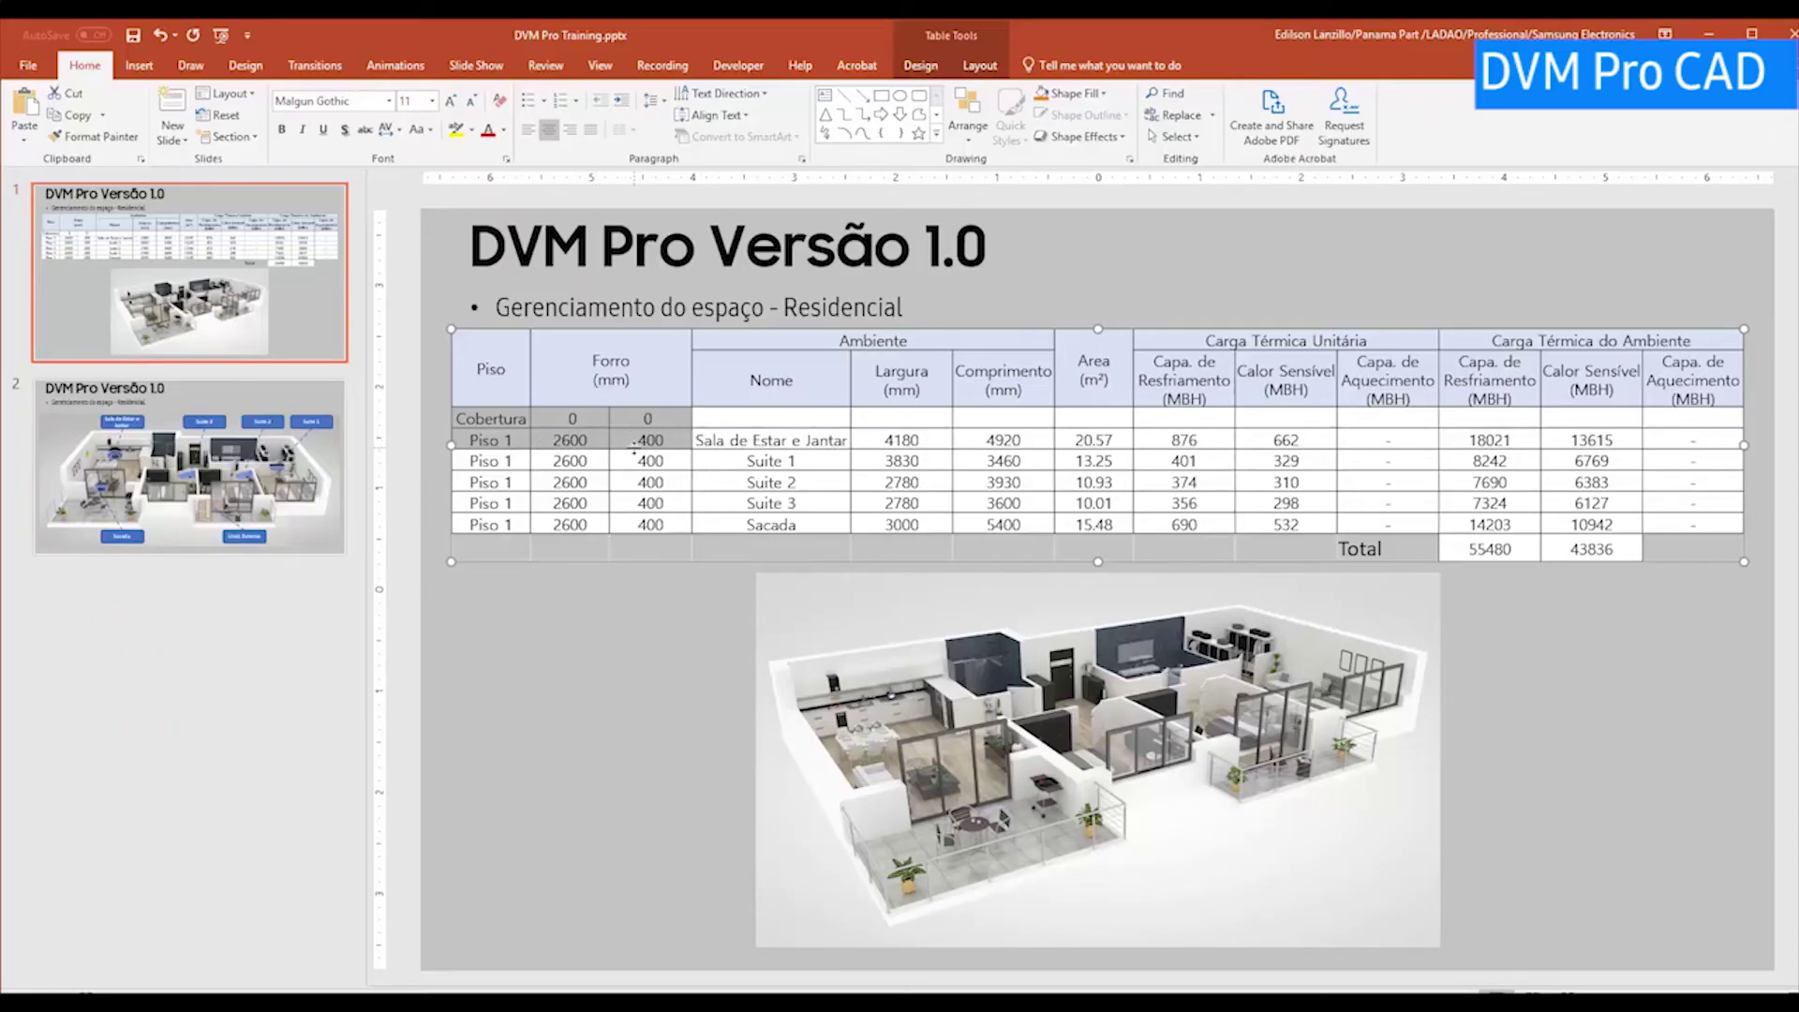
{"action": "key", "text": "alt+Tab"}
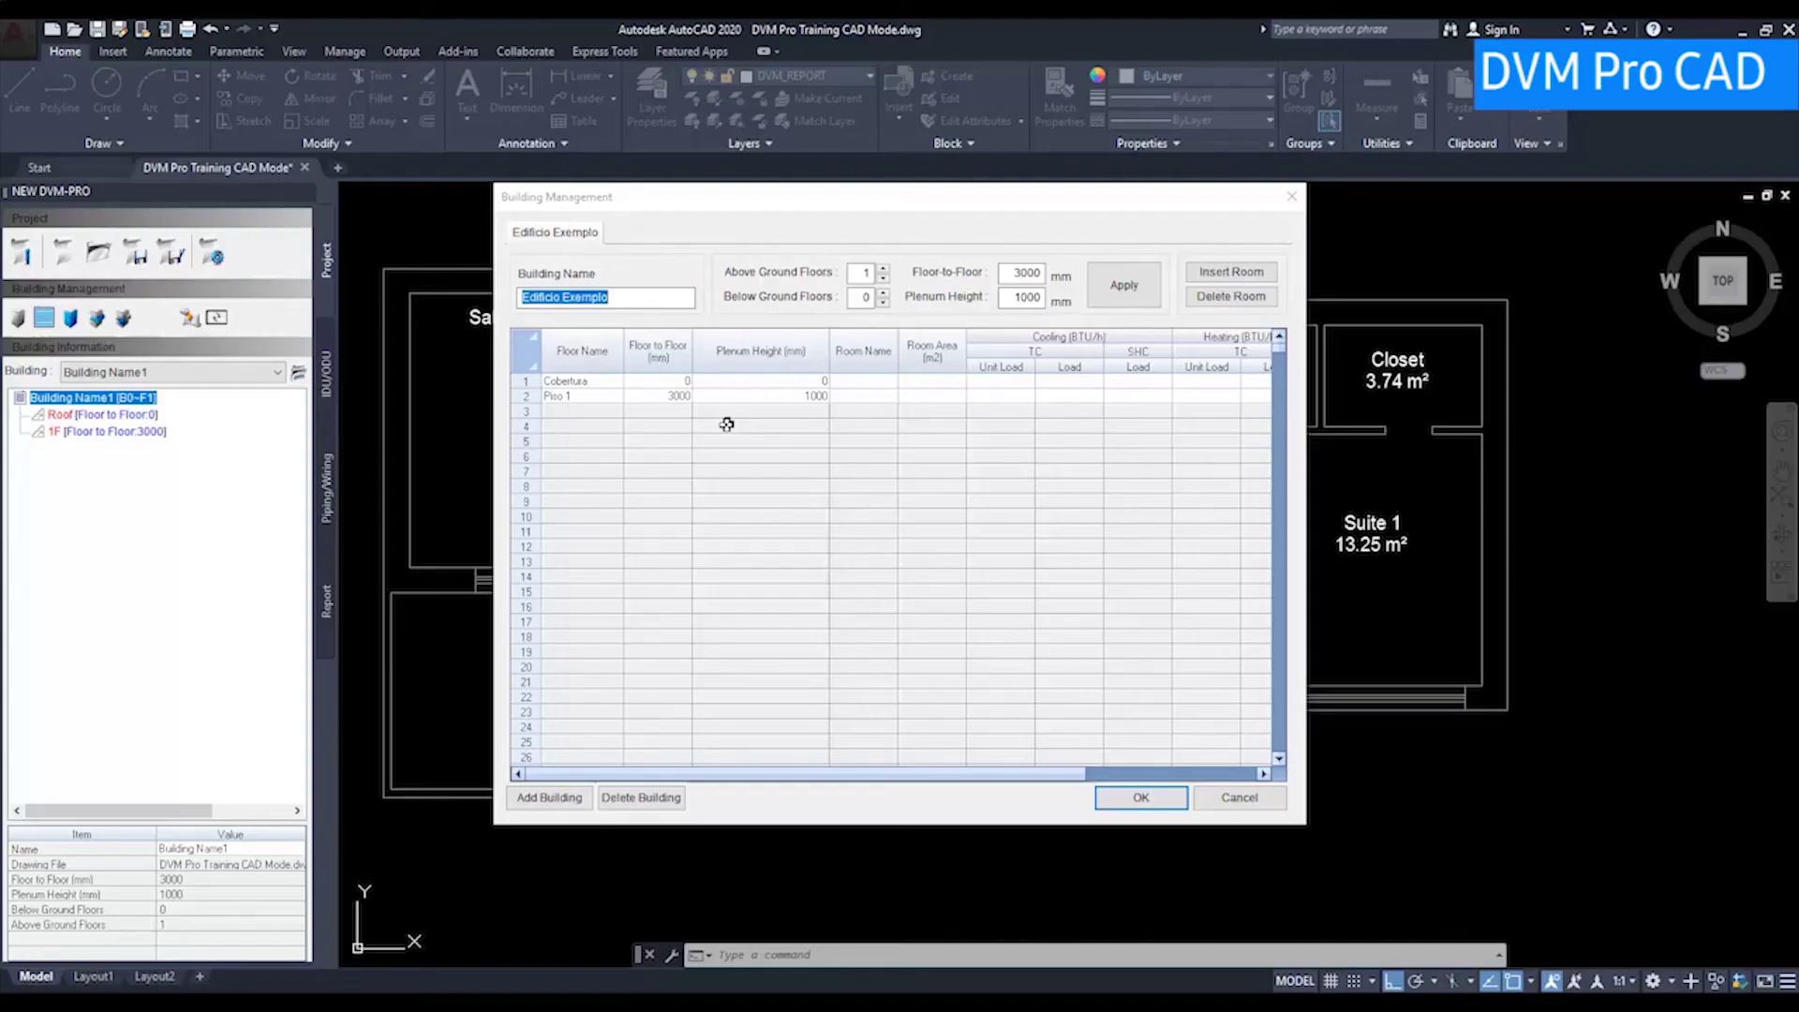
- Set Piso 1's floor-to-floor height to 2600 mm
{"action": "left_click", "coordinate": [680, 409]}
{"action": "left_click", "coordinate": [681, 396]}
{"action": "type", "text": "20"}
{"action": "key", "text": "Return"}
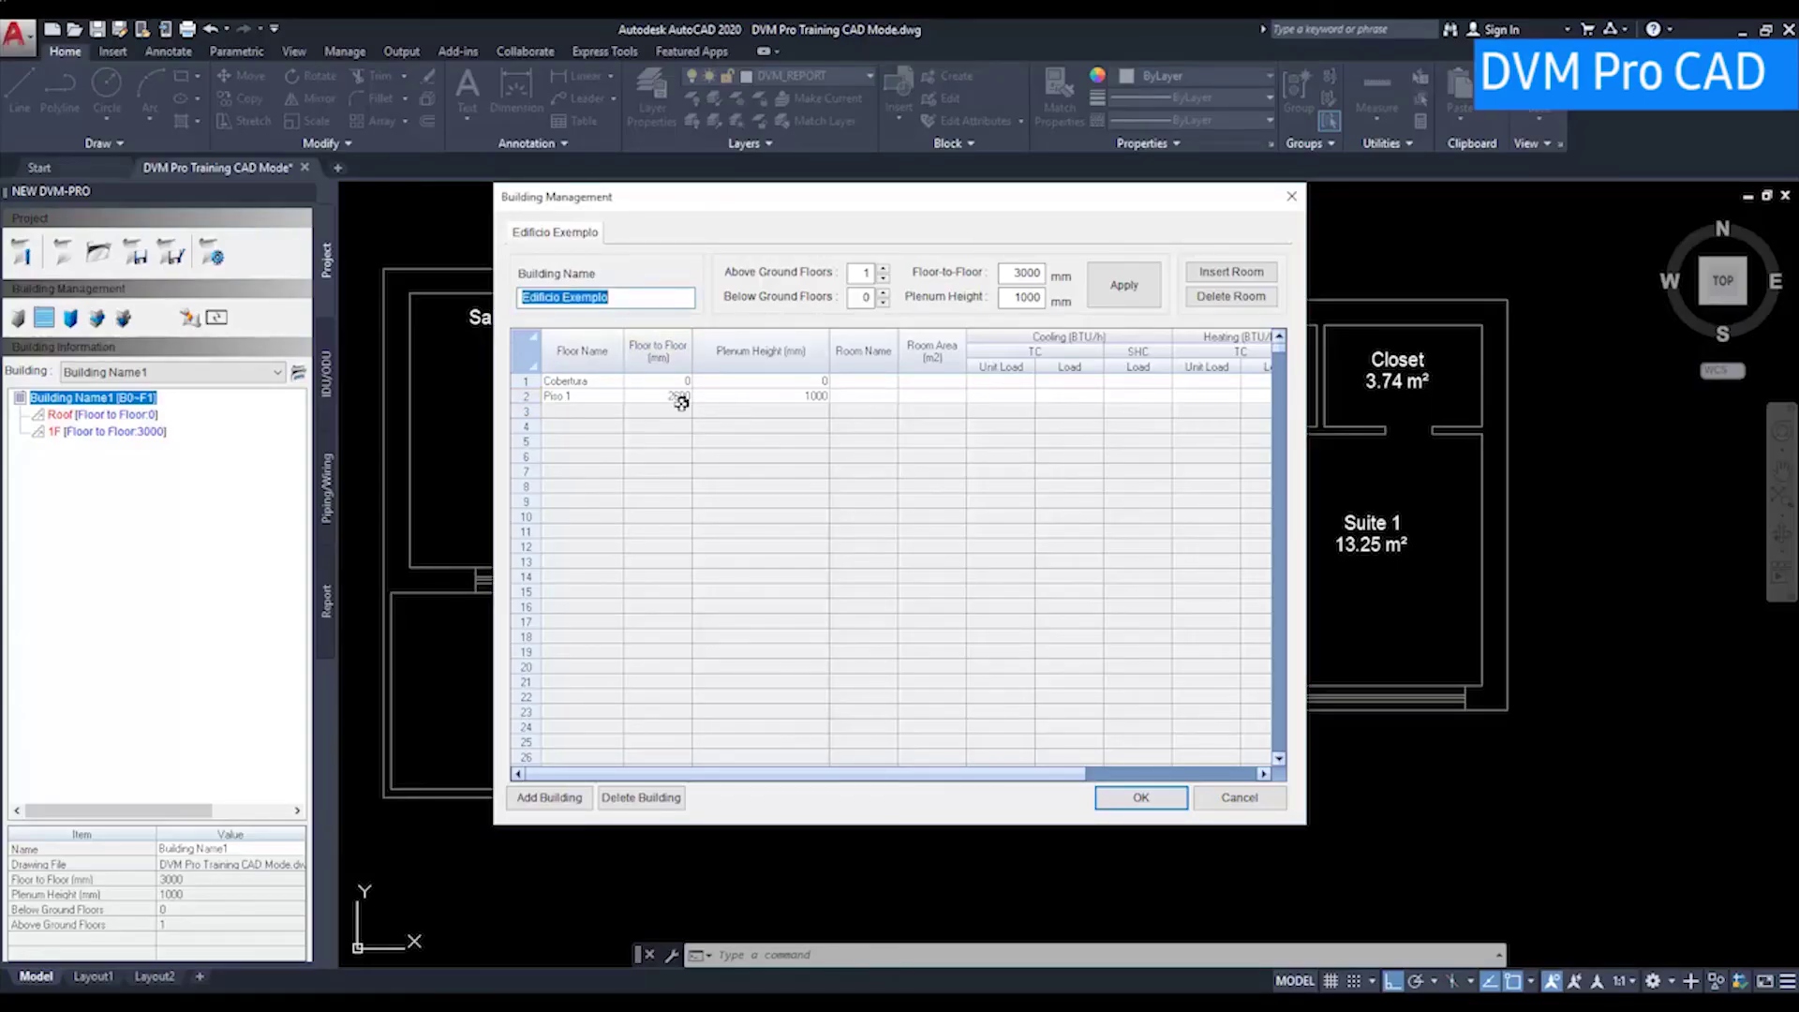
- Set Piso 1's plenum height to 400 mm, matching the slide's Forro value
{"action": "key", "text": "alt+Tab"}
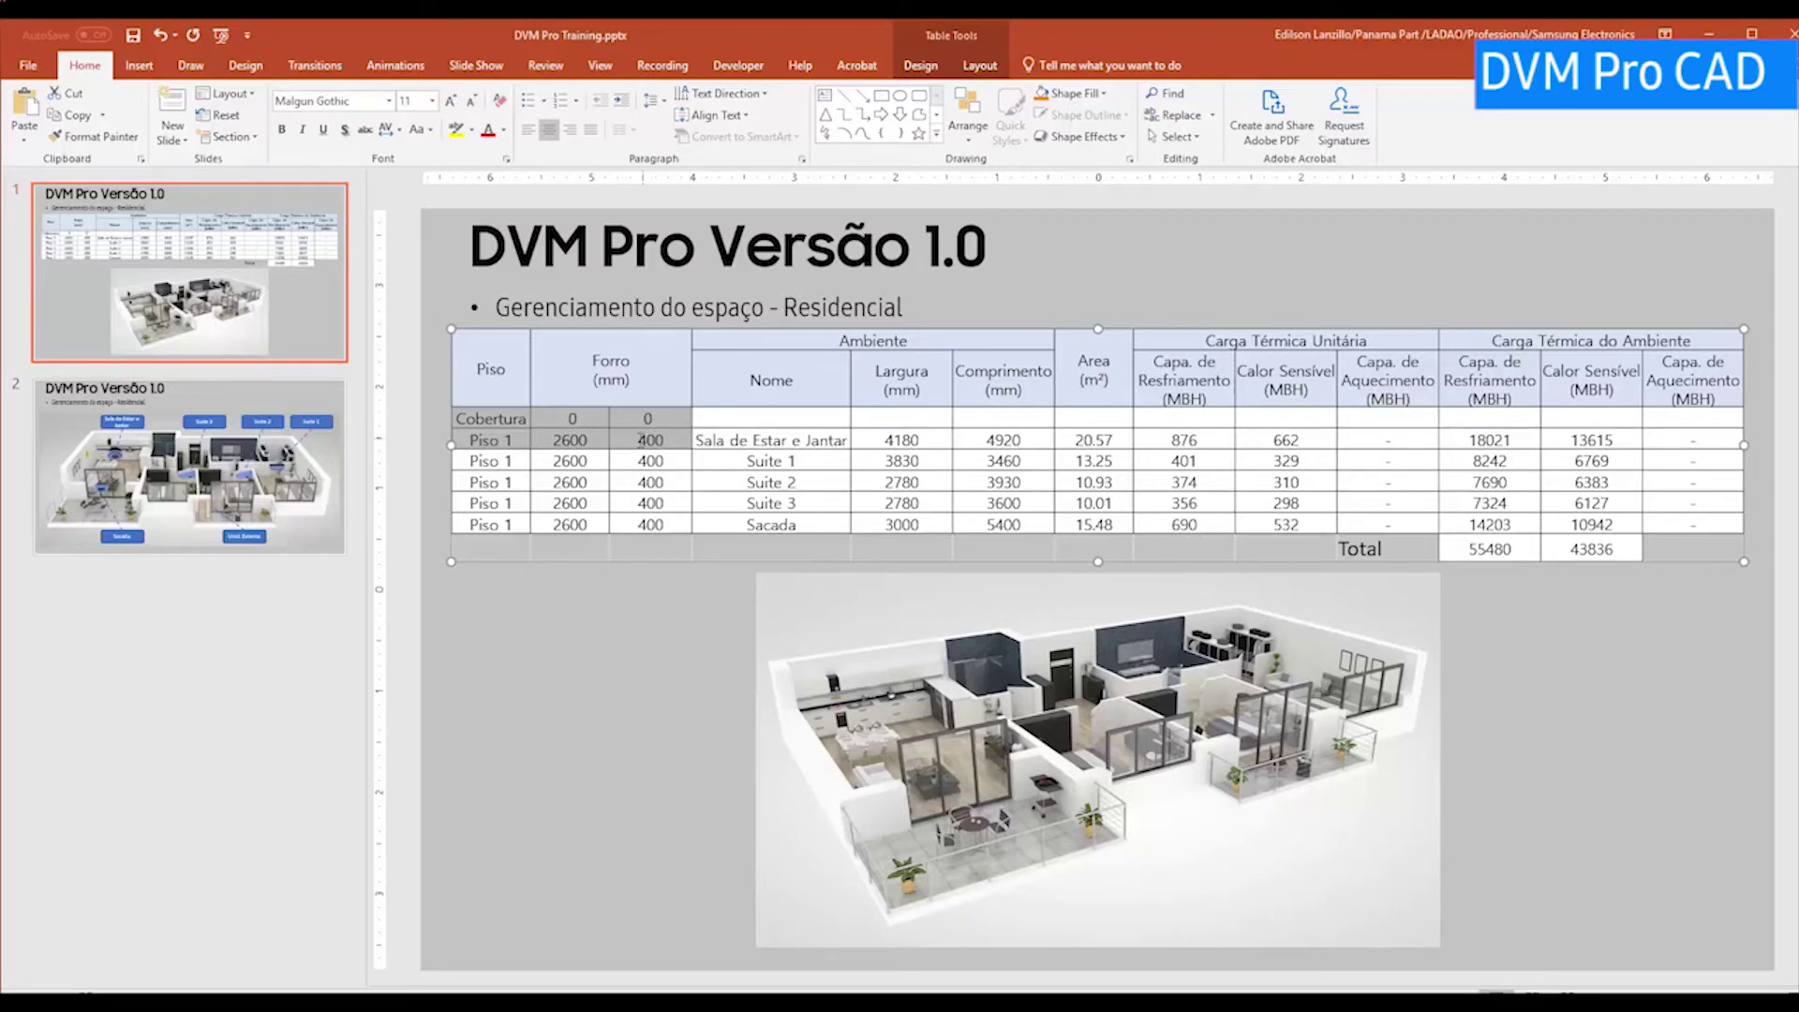
{"action": "left_click", "coordinate": [642, 439]}
{"action": "double_click", "coordinate": [651, 440]}
{"action": "key", "text": "alt+Tab"}
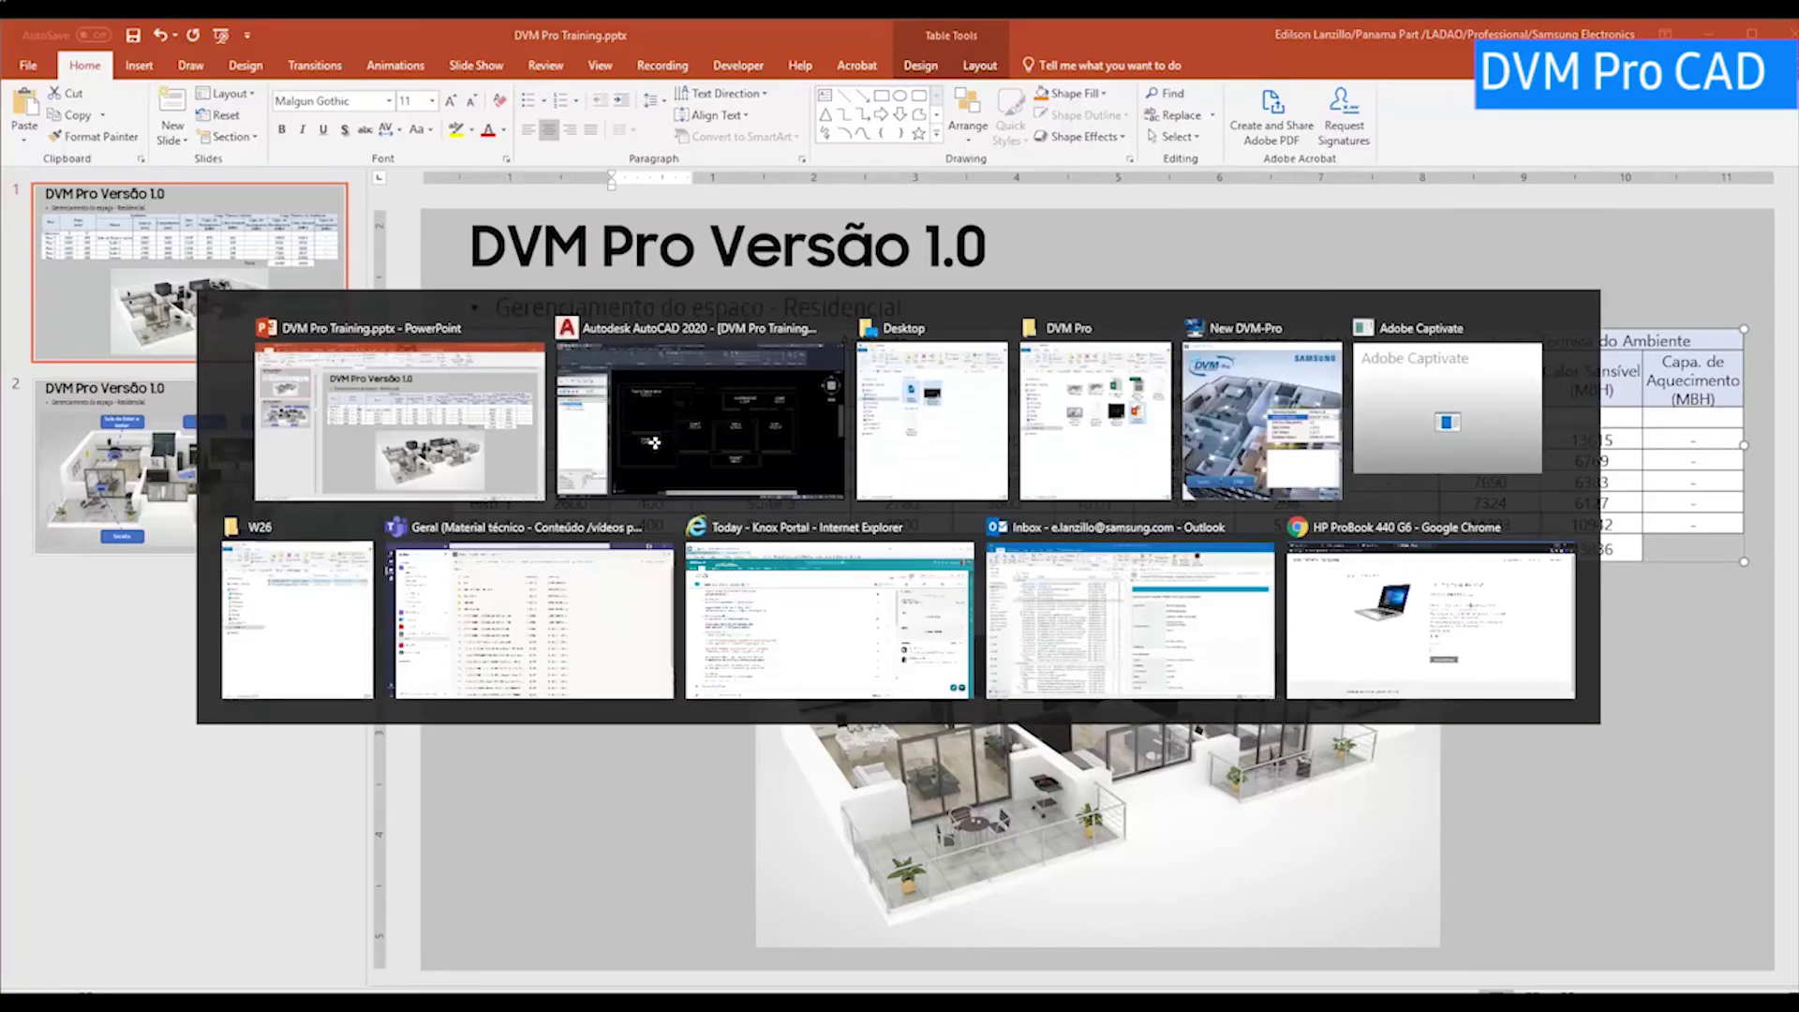
{"action": "left_click", "coordinate": [764, 398]}
{"action": "type", "text": "400"}
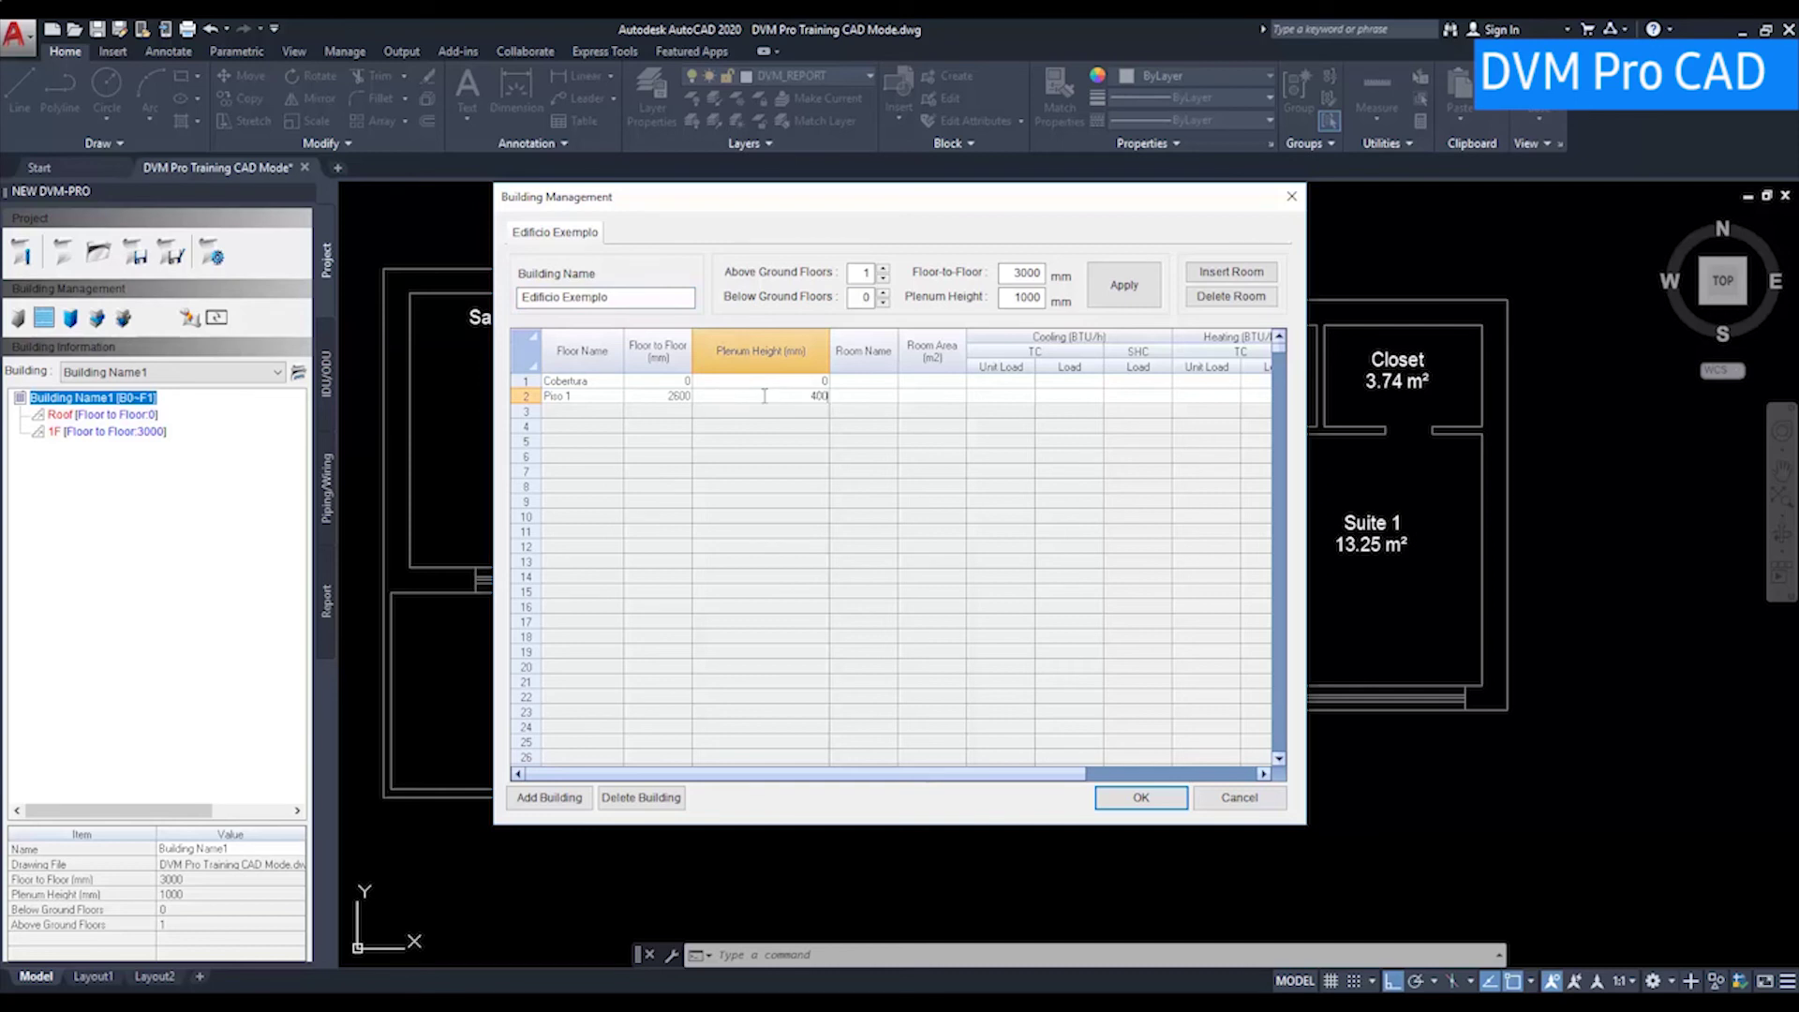
{"action": "key", "text": "Return"}
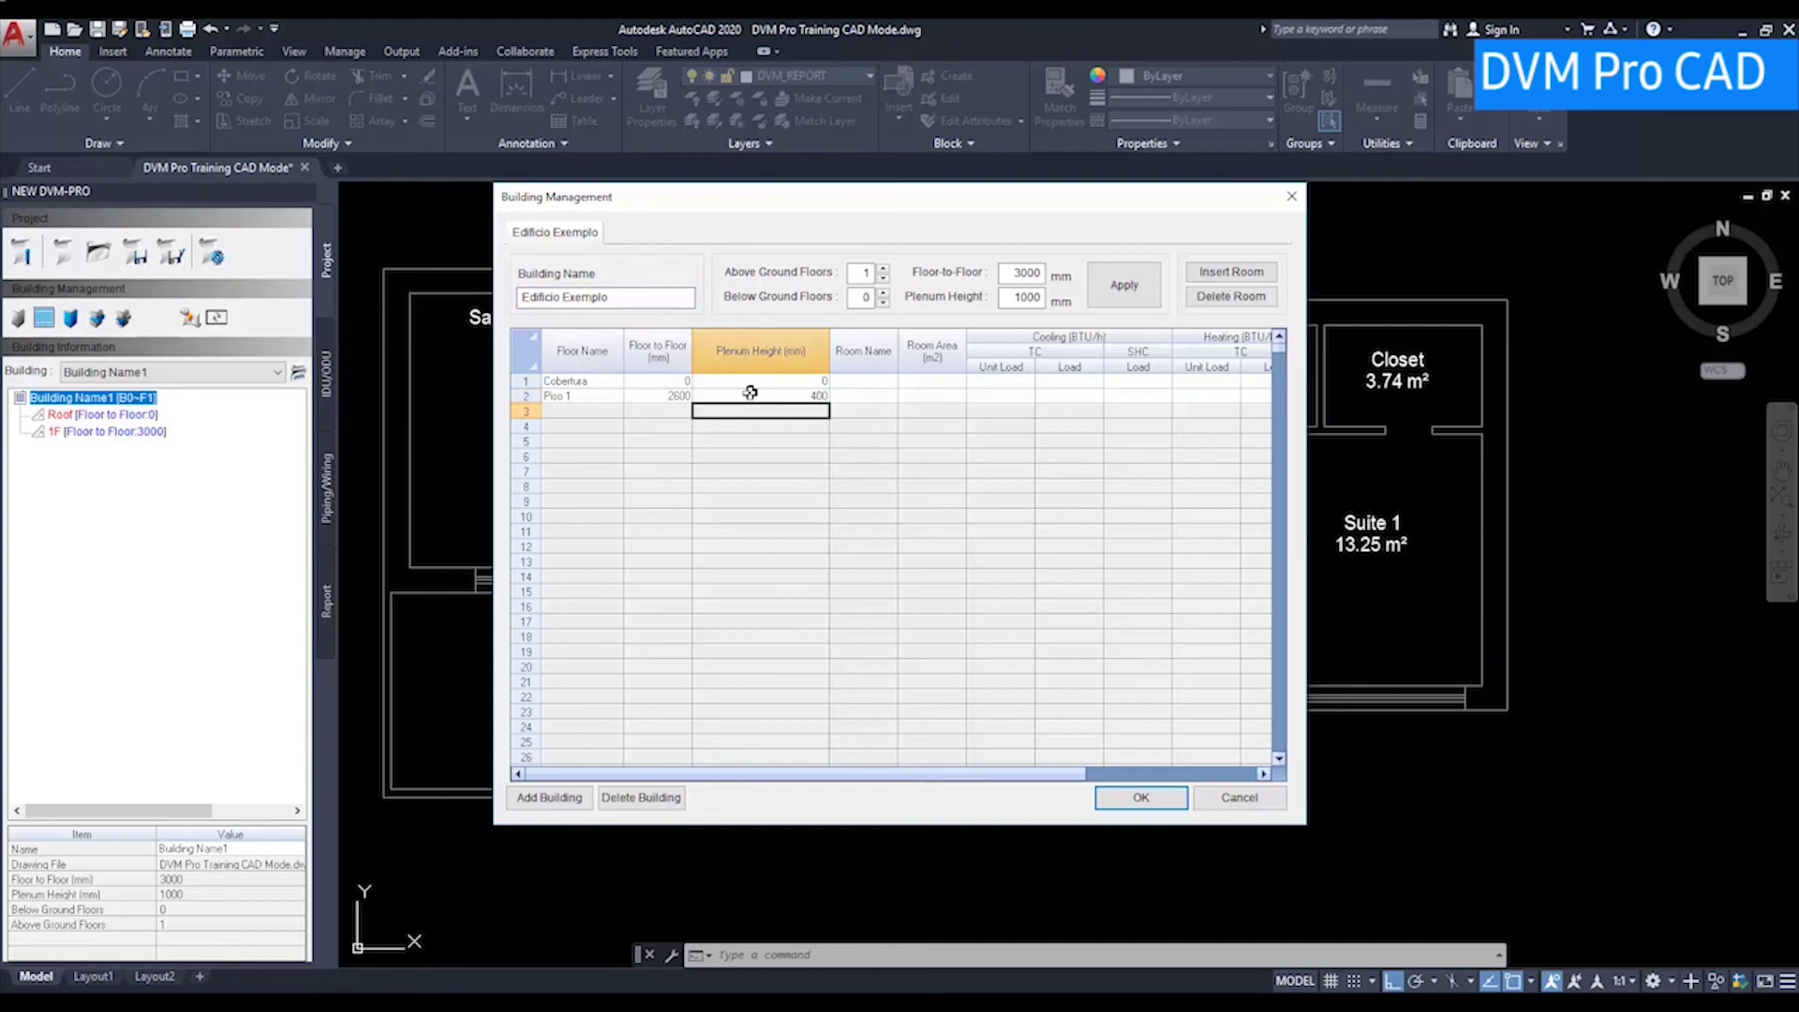
- Verify Cobertura's 0 and 0 heights and confirm the building setup with OK
{"action": "left_click", "coordinate": [672, 382]}
{"action": "left_click", "coordinate": [617, 379]}
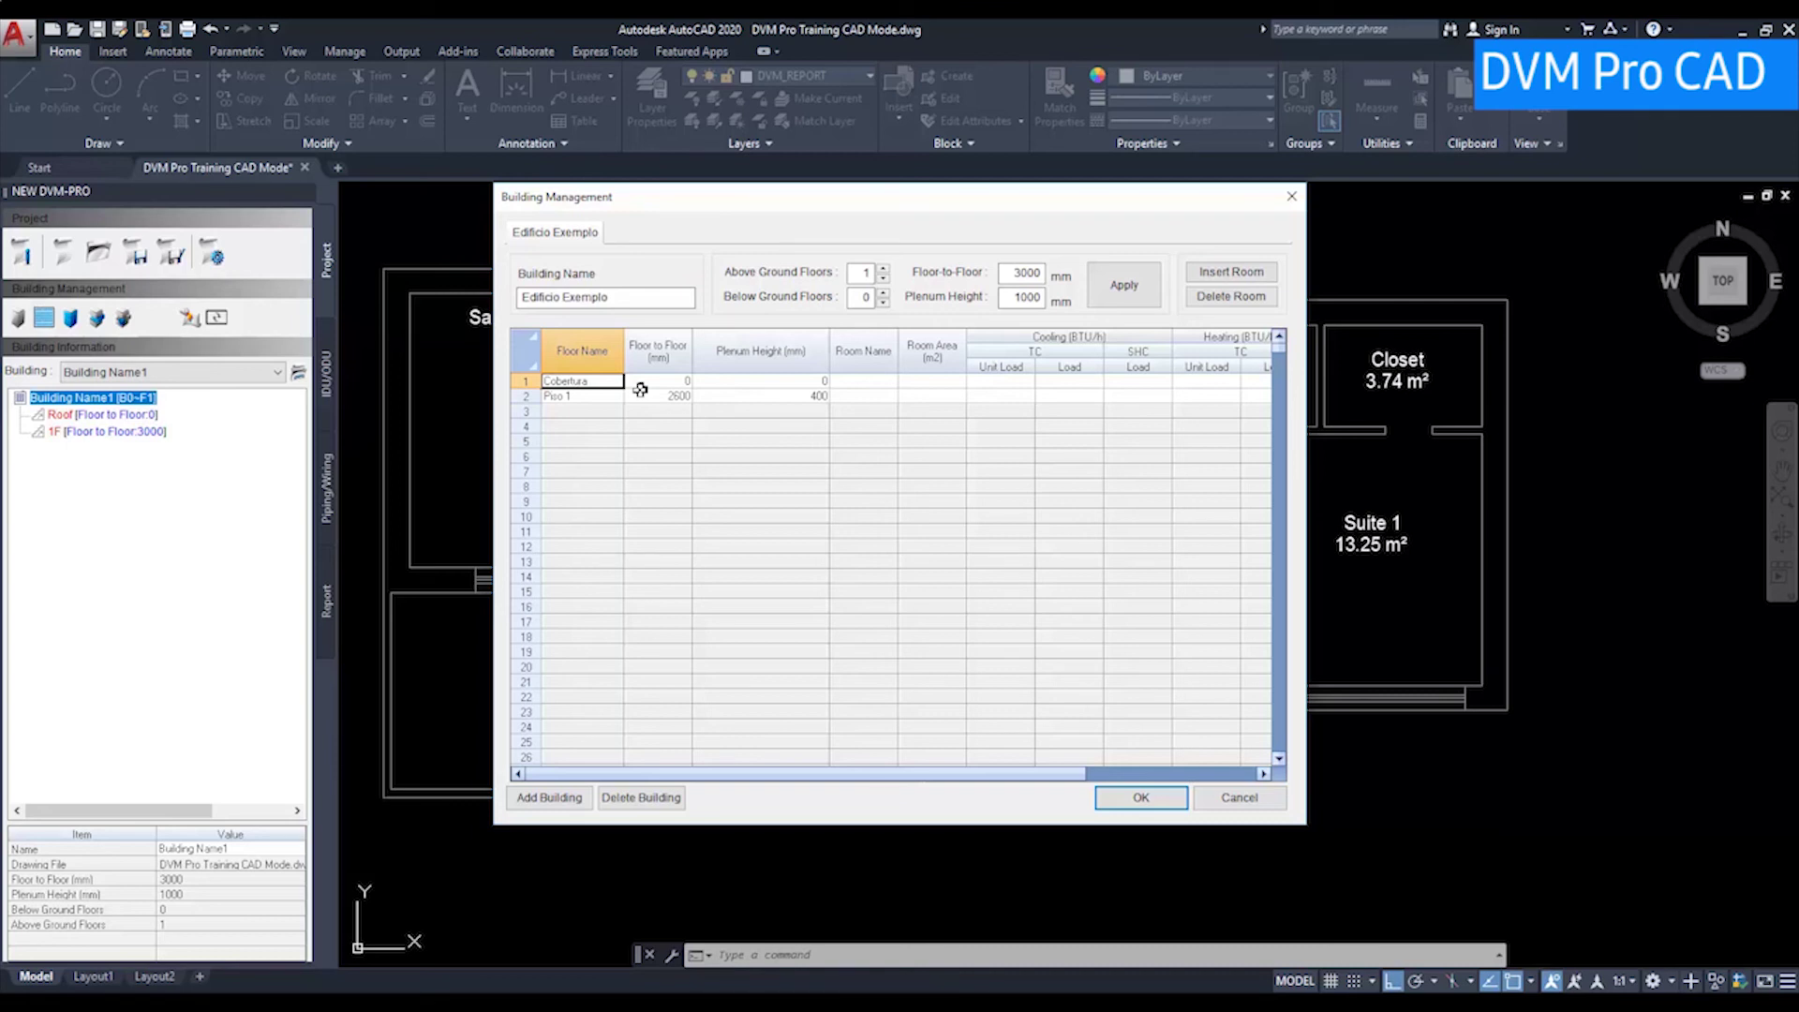
{"action": "left_click", "coordinate": [640, 385]}
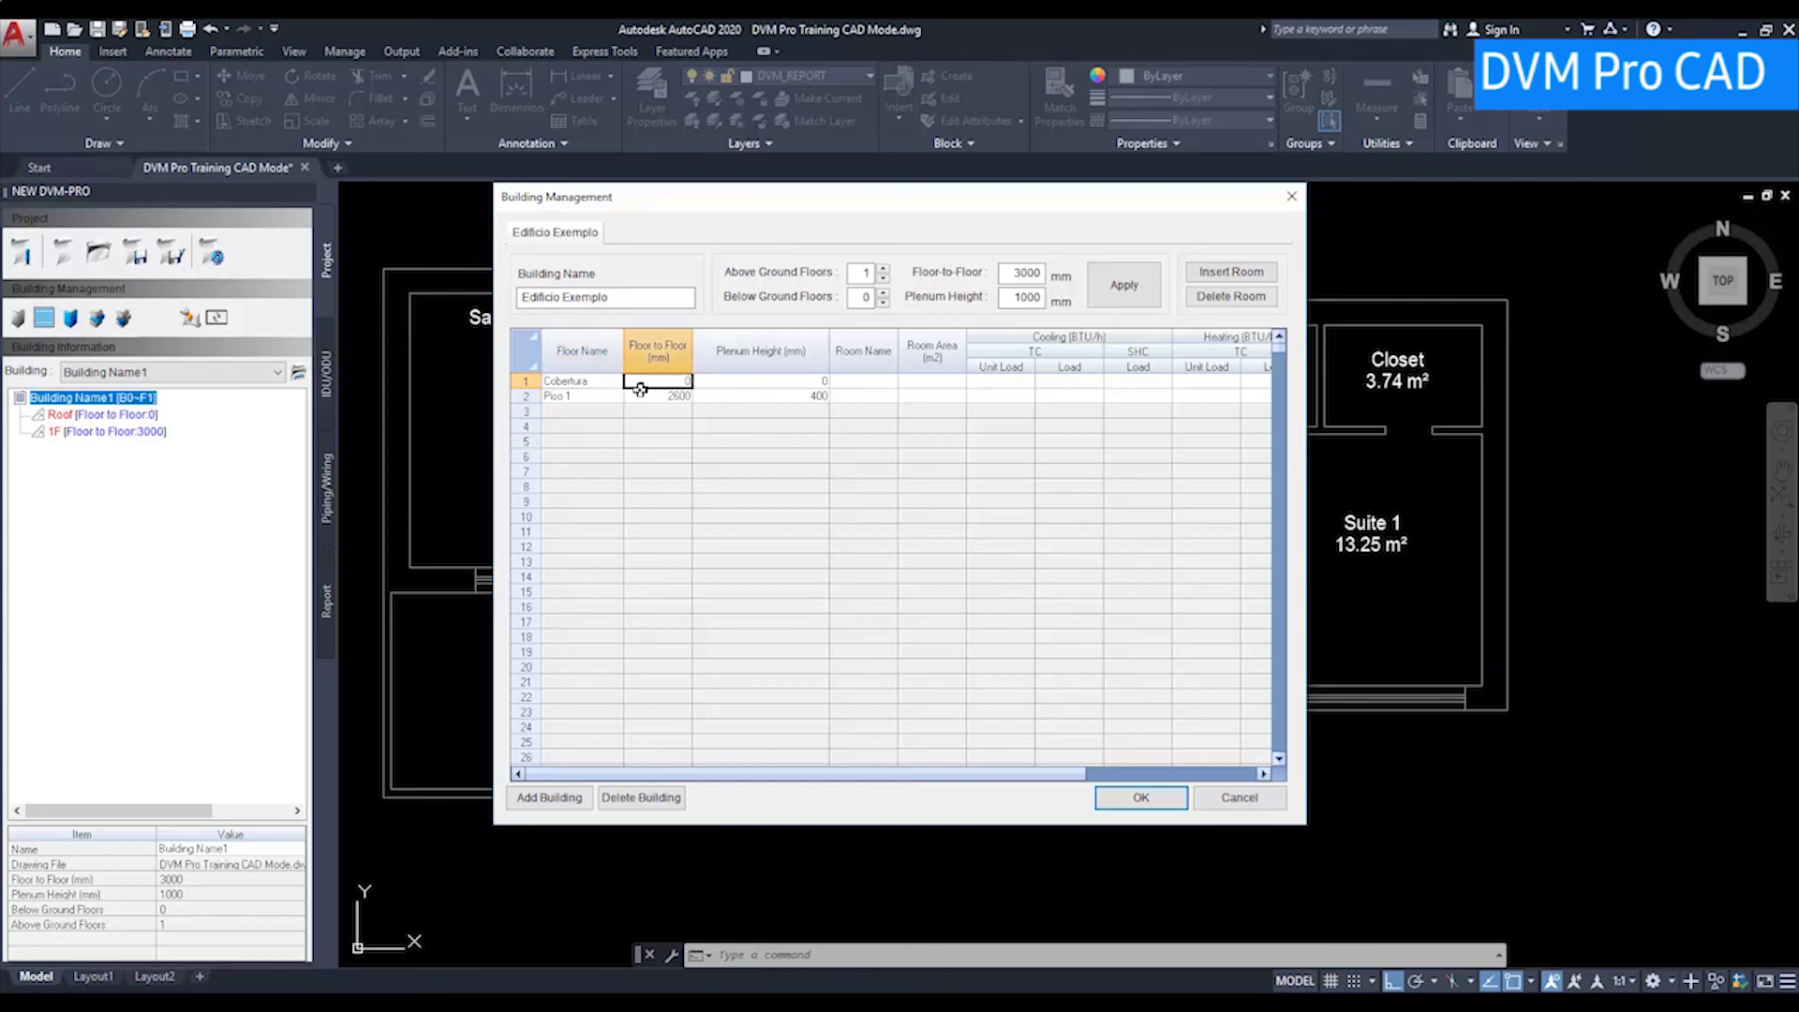
{"action": "left_click", "coordinate": [740, 385]}
{"action": "left_click", "coordinate": [655, 385]}
{"action": "left_click", "coordinate": [588, 385]}
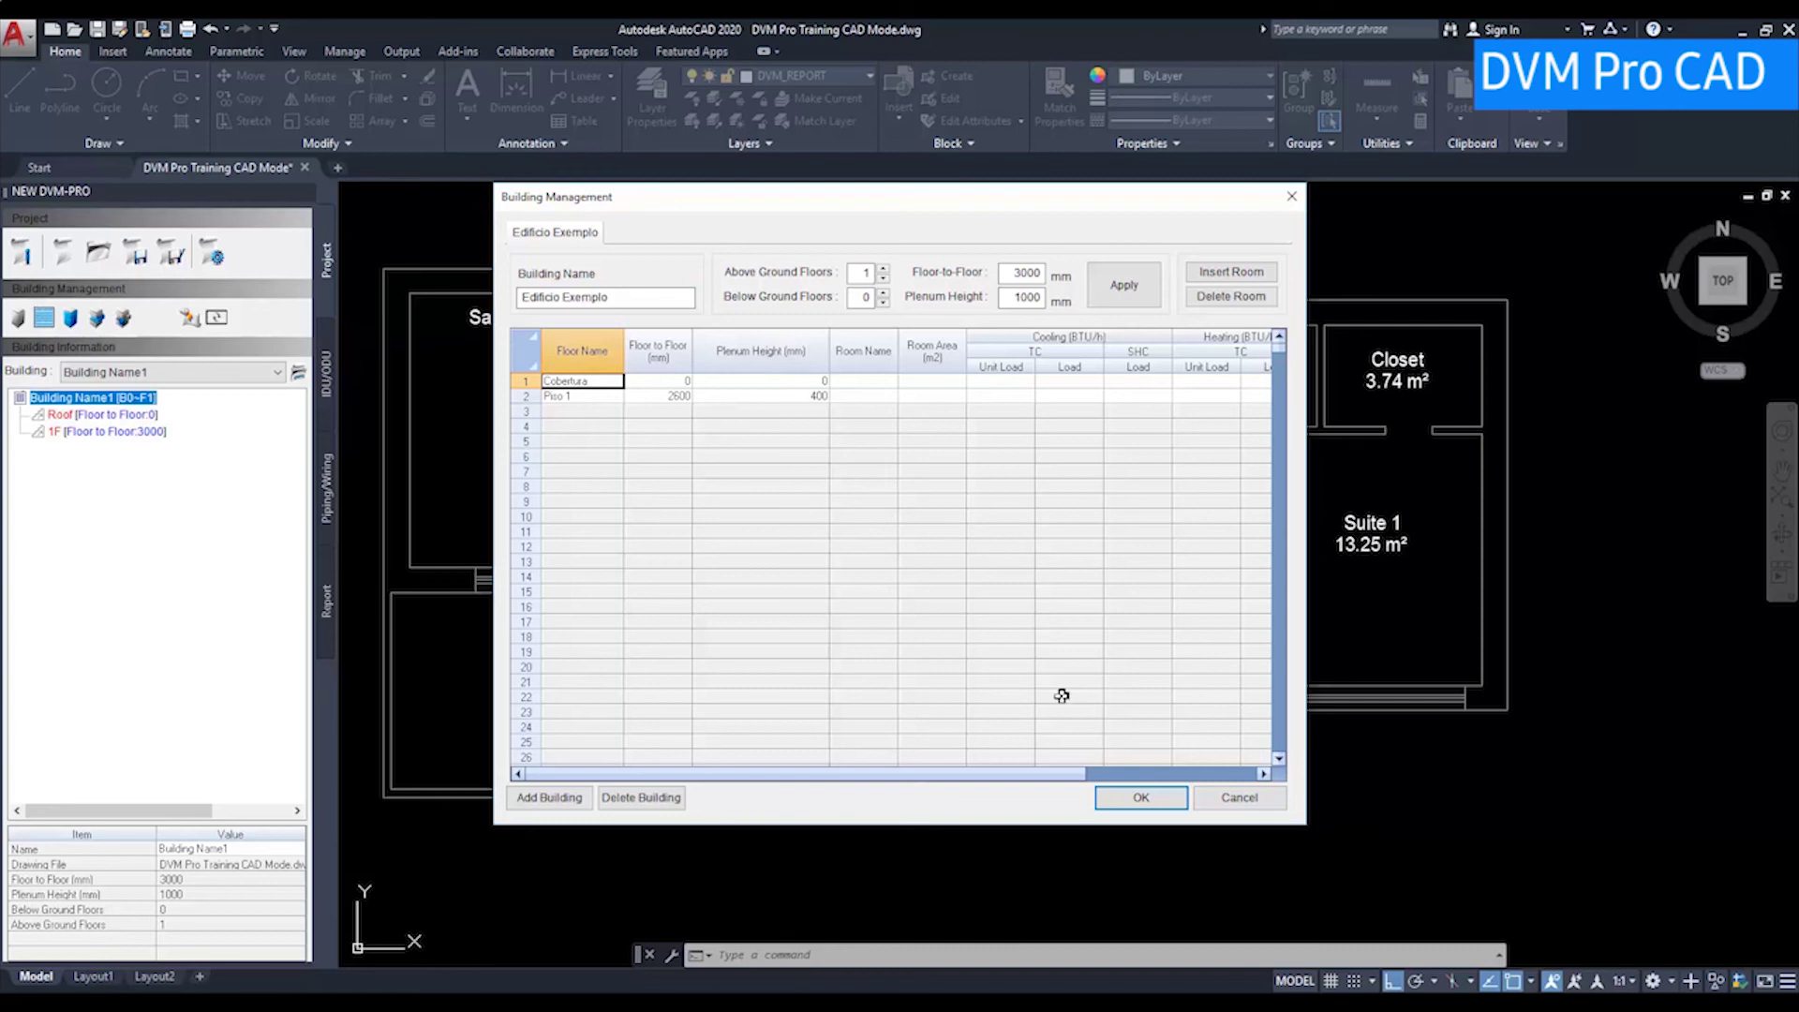
{"action": "left_click", "coordinate": [1141, 797]}
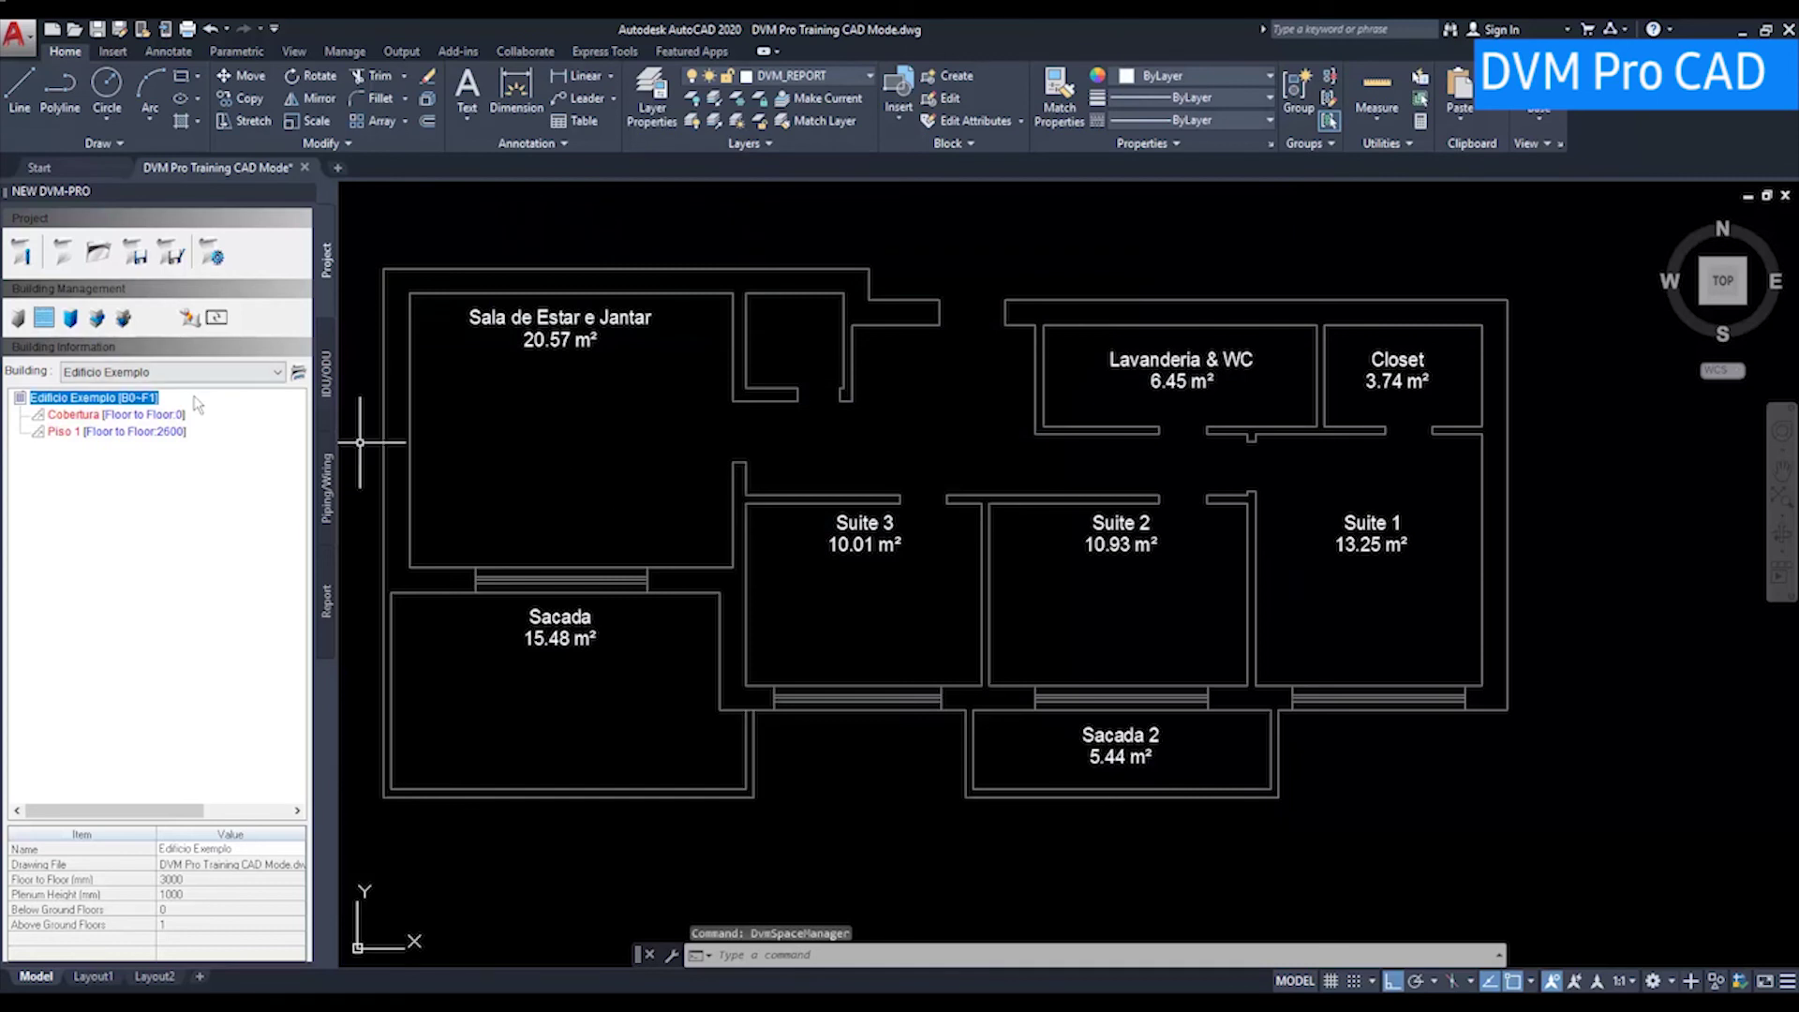
{"action": "left_click", "coordinate": [85, 415]}
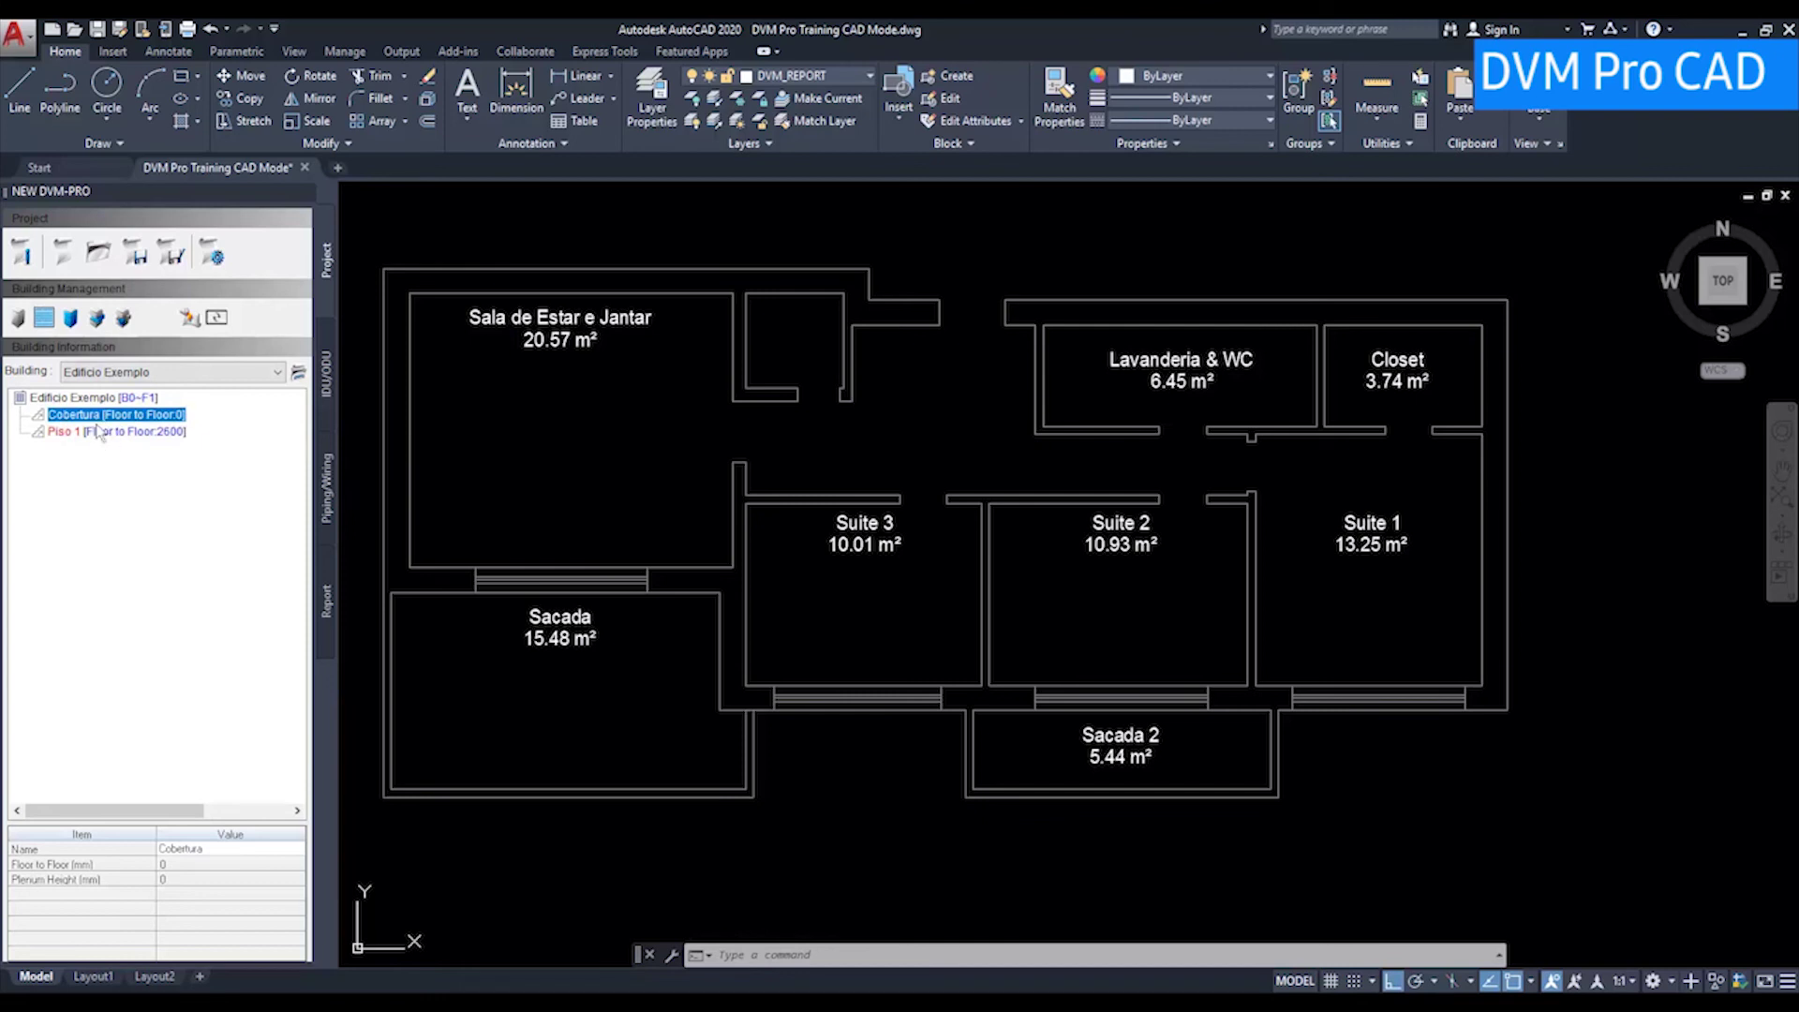
{"action": "left_click", "coordinate": [101, 438]}
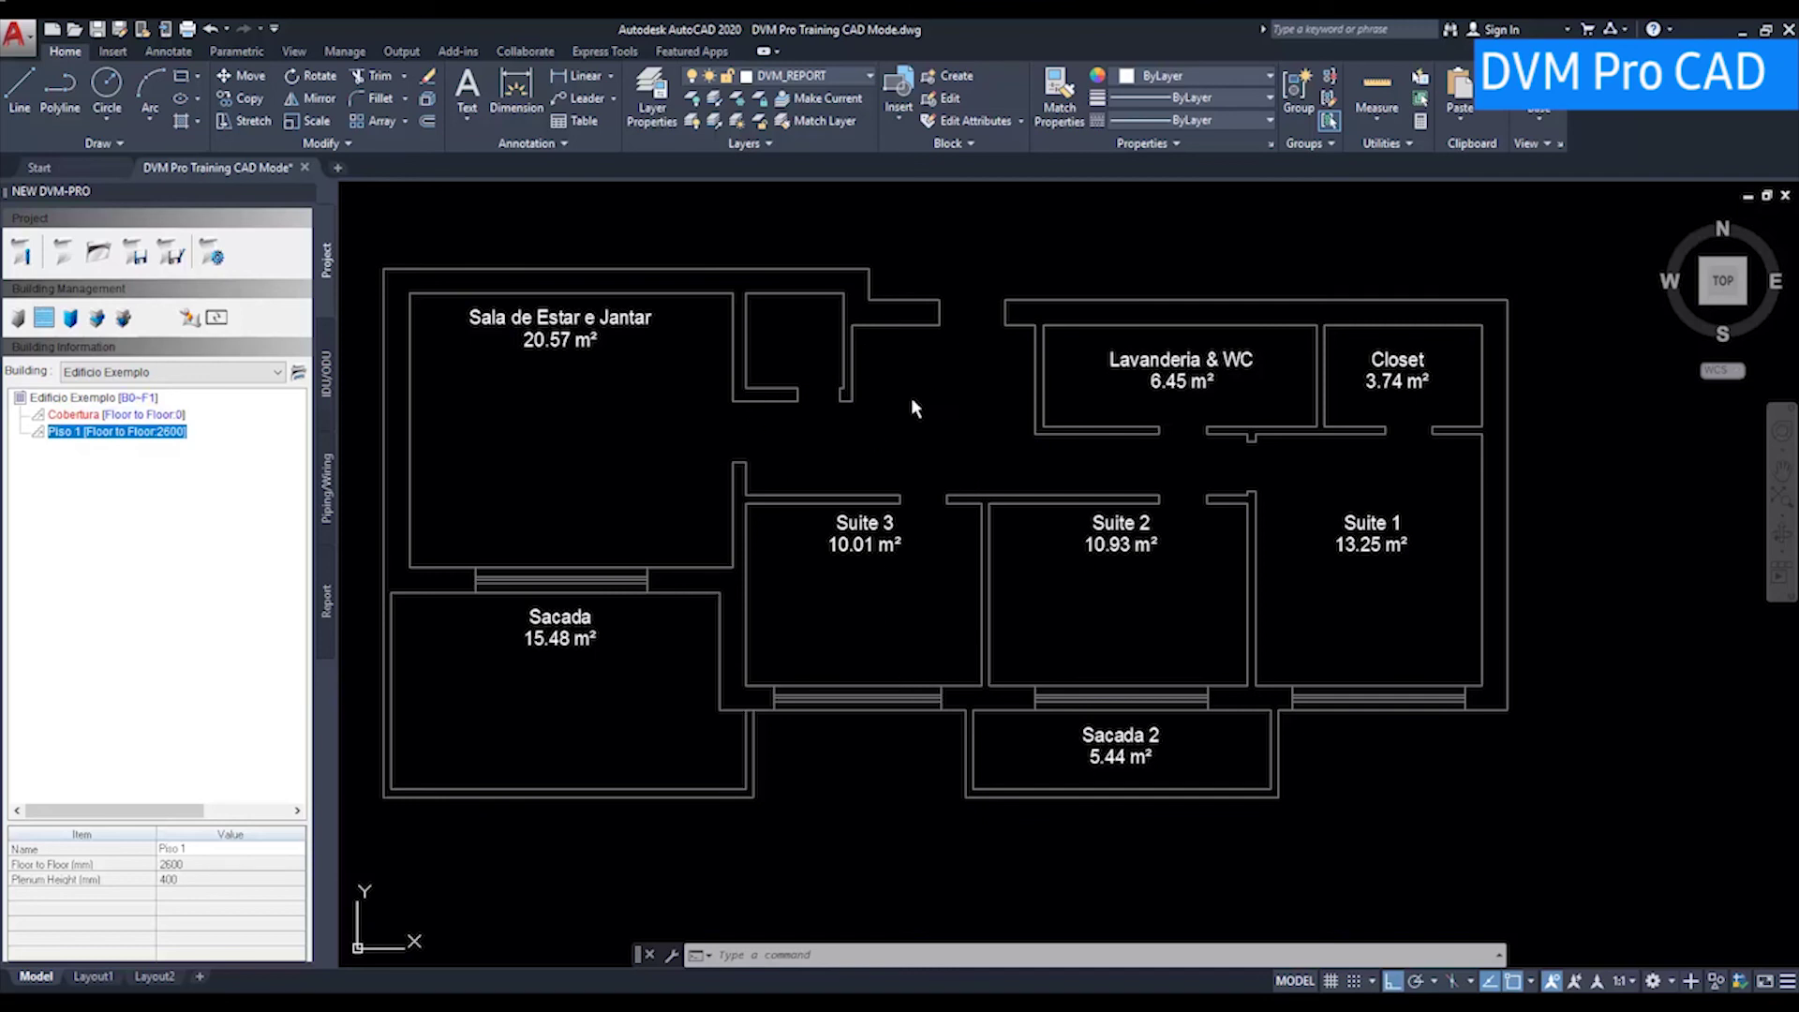
{"action": "left_click", "coordinate": [872, 407]}
{"action": "left_click", "coordinate": [161, 415]}
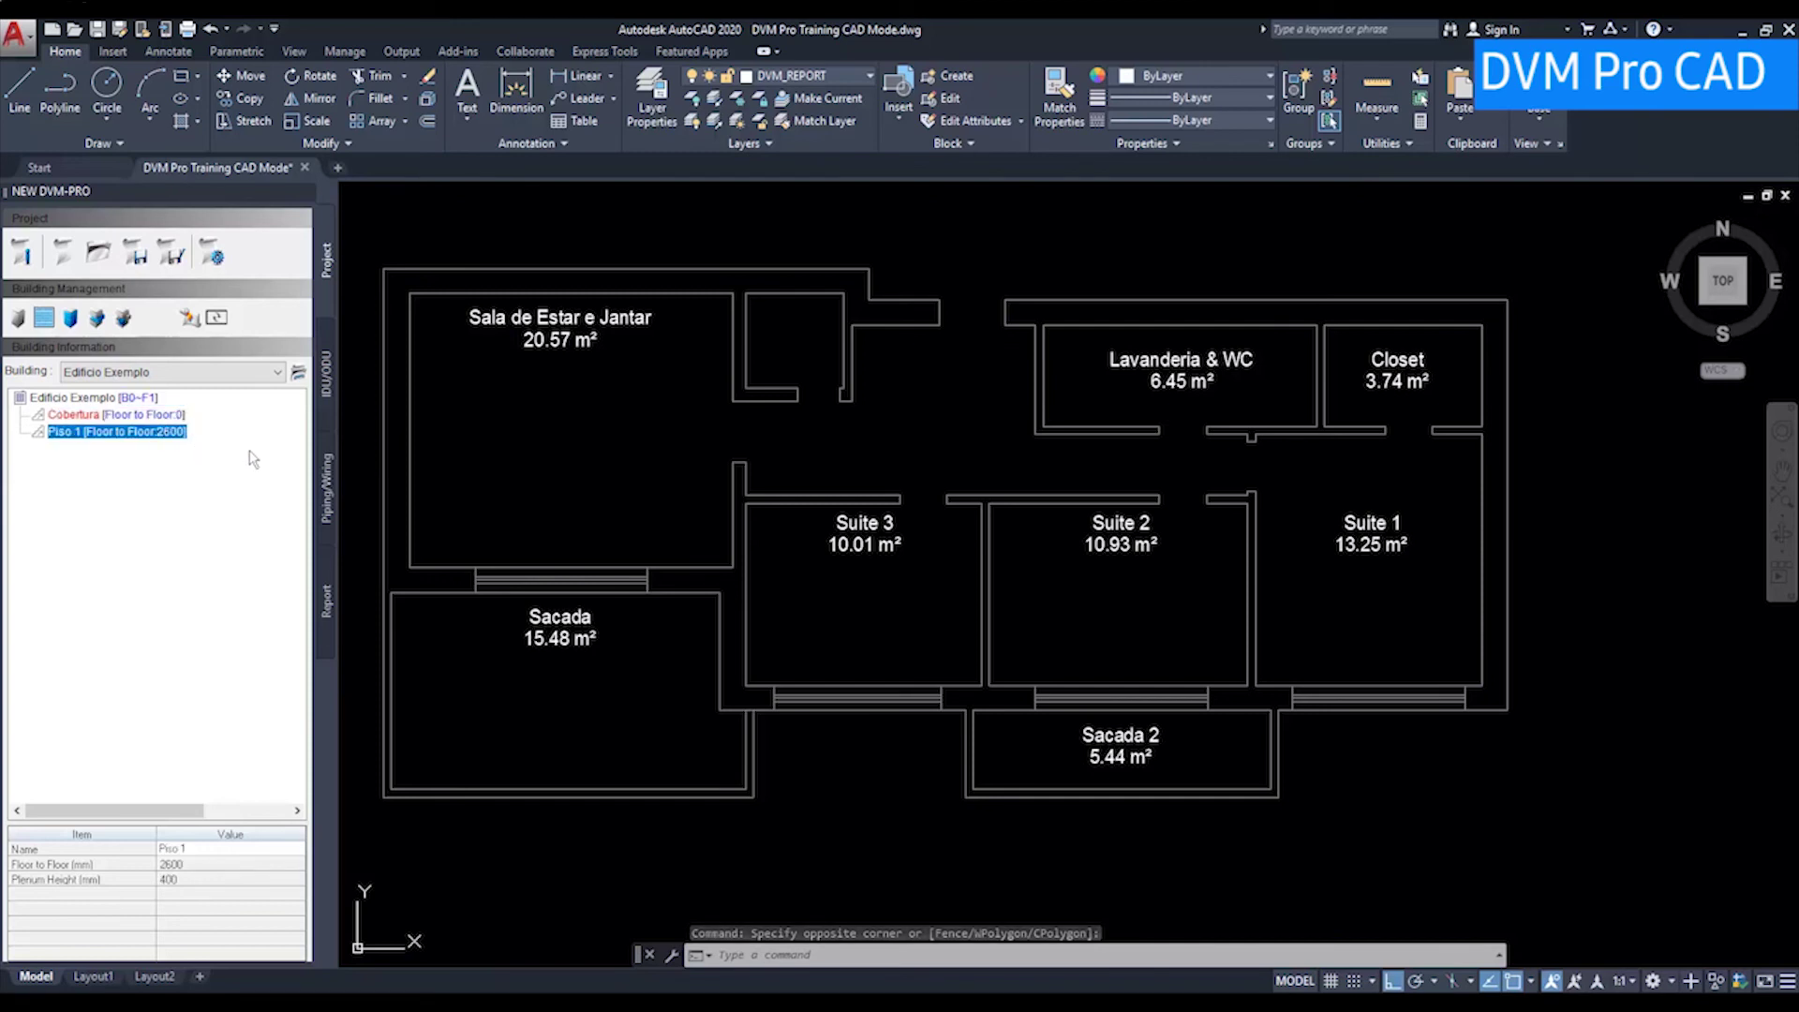
{"action": "scroll", "coordinate": [723, 403], "scroll_direction": "down", "scroll_amount": 1}
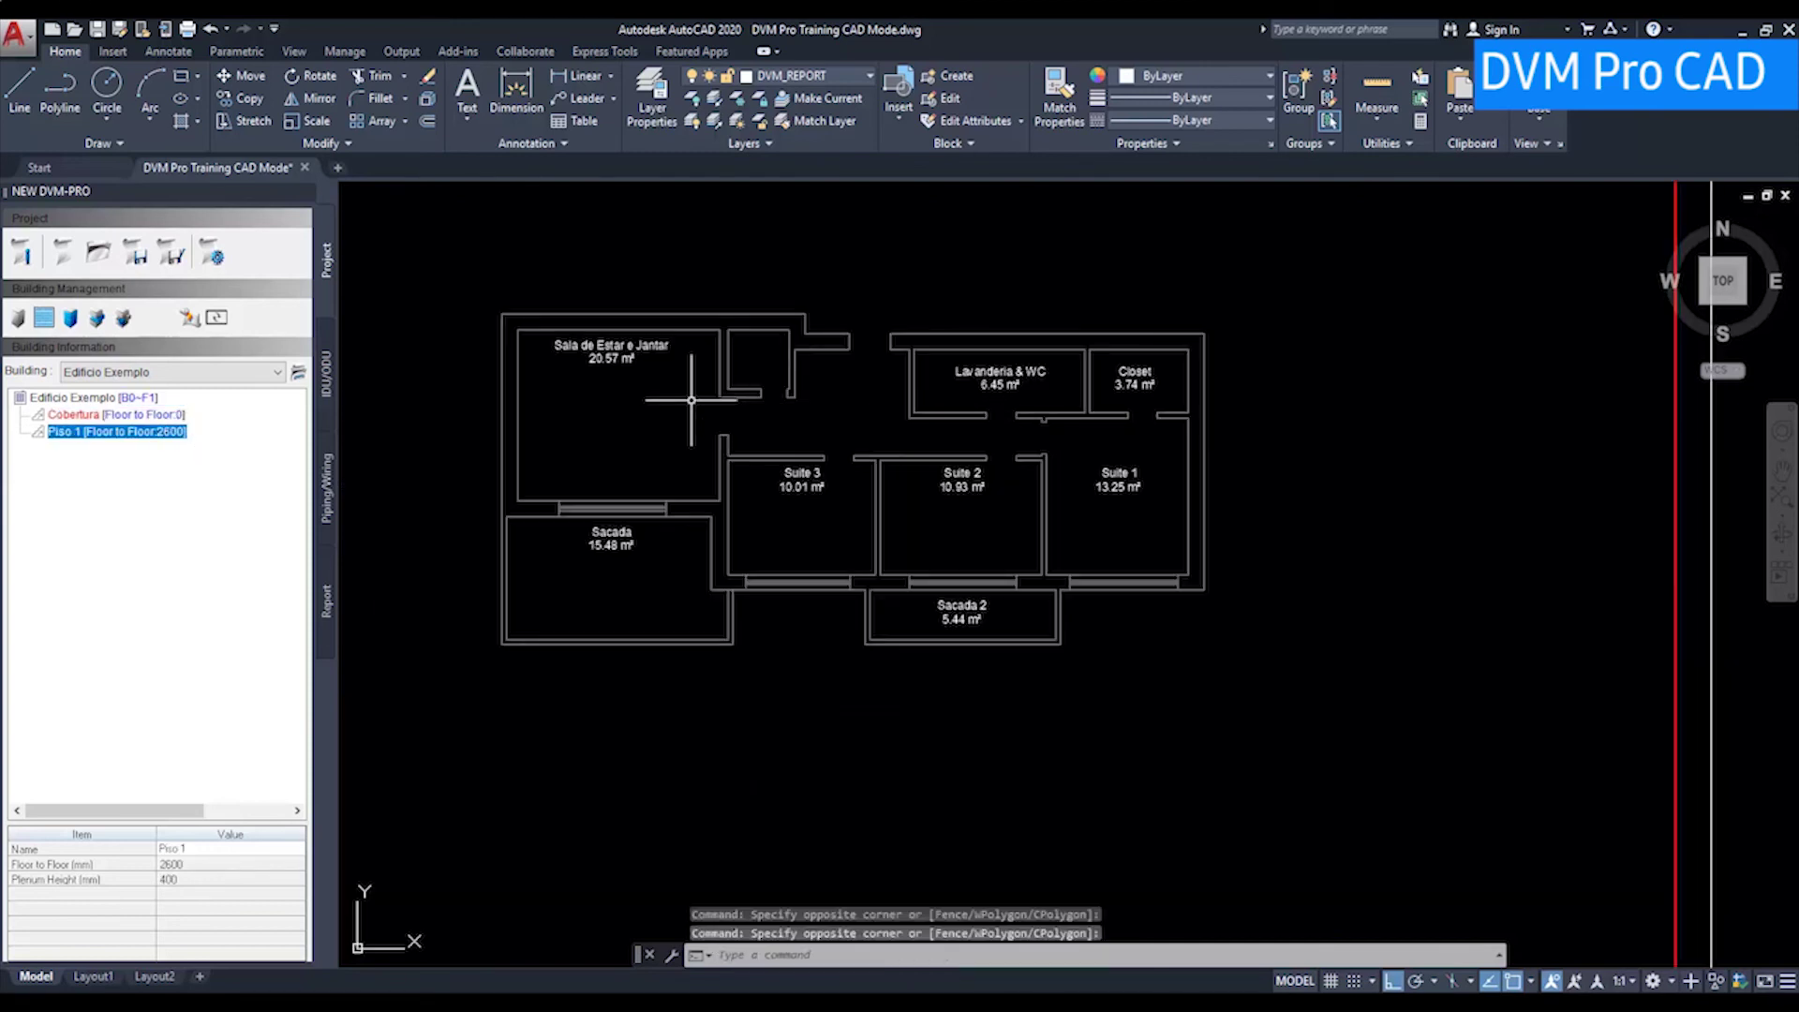
{"action": "scroll", "coordinate": [800, 443], "scroll_direction": "down", "scroll_amount": 5}
{"action": "scroll", "coordinate": [825, 450], "scroll_direction": "up", "scroll_amount": 2}
{"action": "scroll", "coordinate": [877, 473], "scroll_direction": "down", "scroll_amount": 2}
{"action": "scroll", "coordinate": [853, 467], "scroll_direction": "up", "scroll_amount": 2}
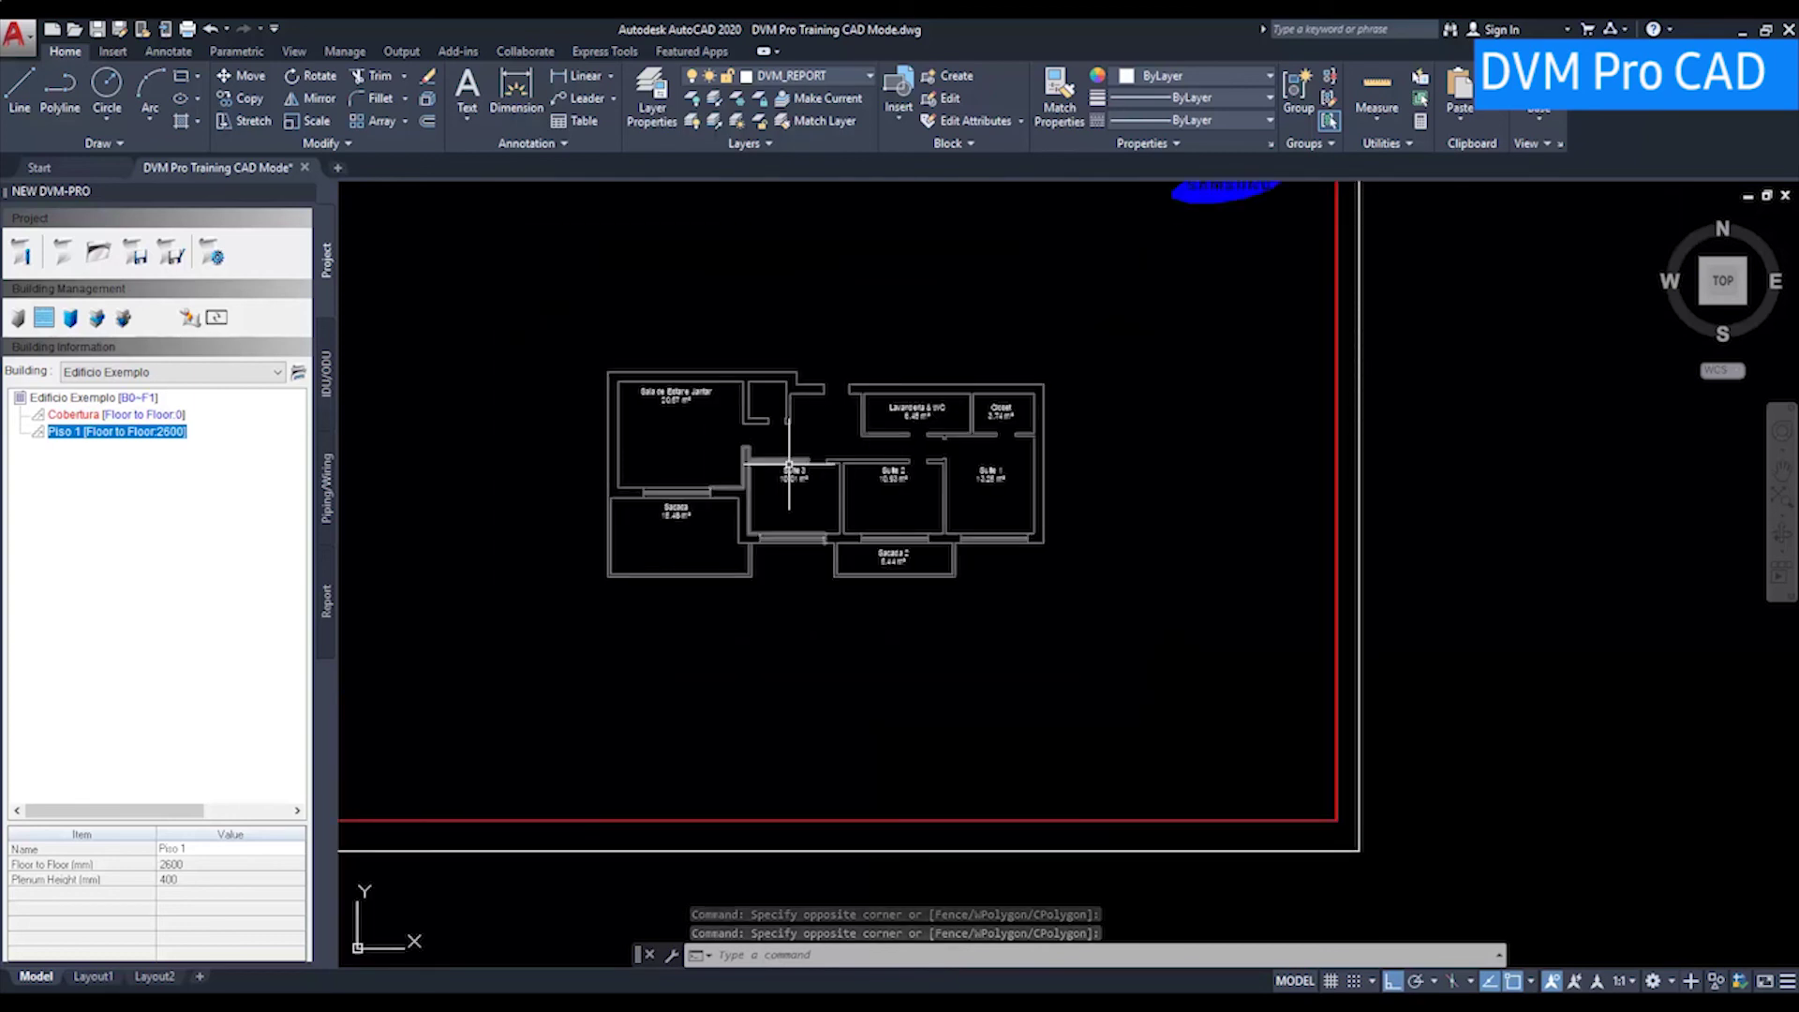
{"action": "scroll", "coordinate": [853, 466], "scroll_direction": "up", "scroll_amount": 2}
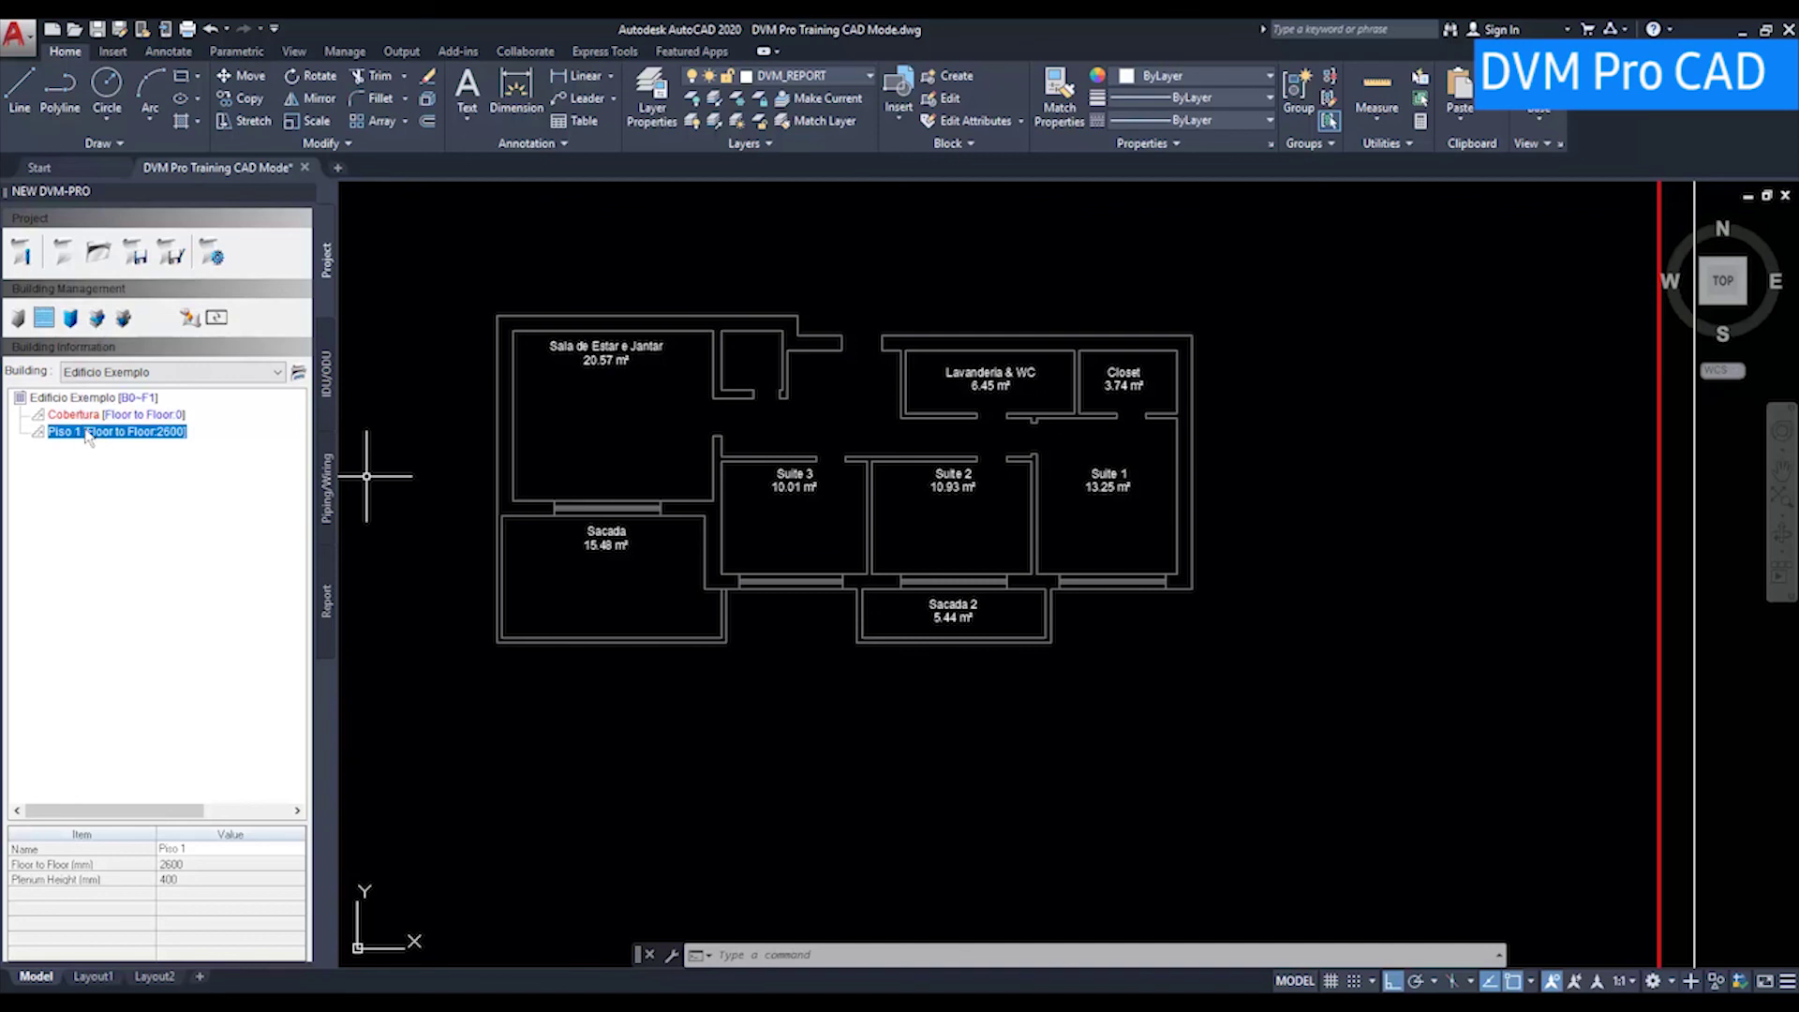
{"action": "left_click", "coordinate": [97, 320]}
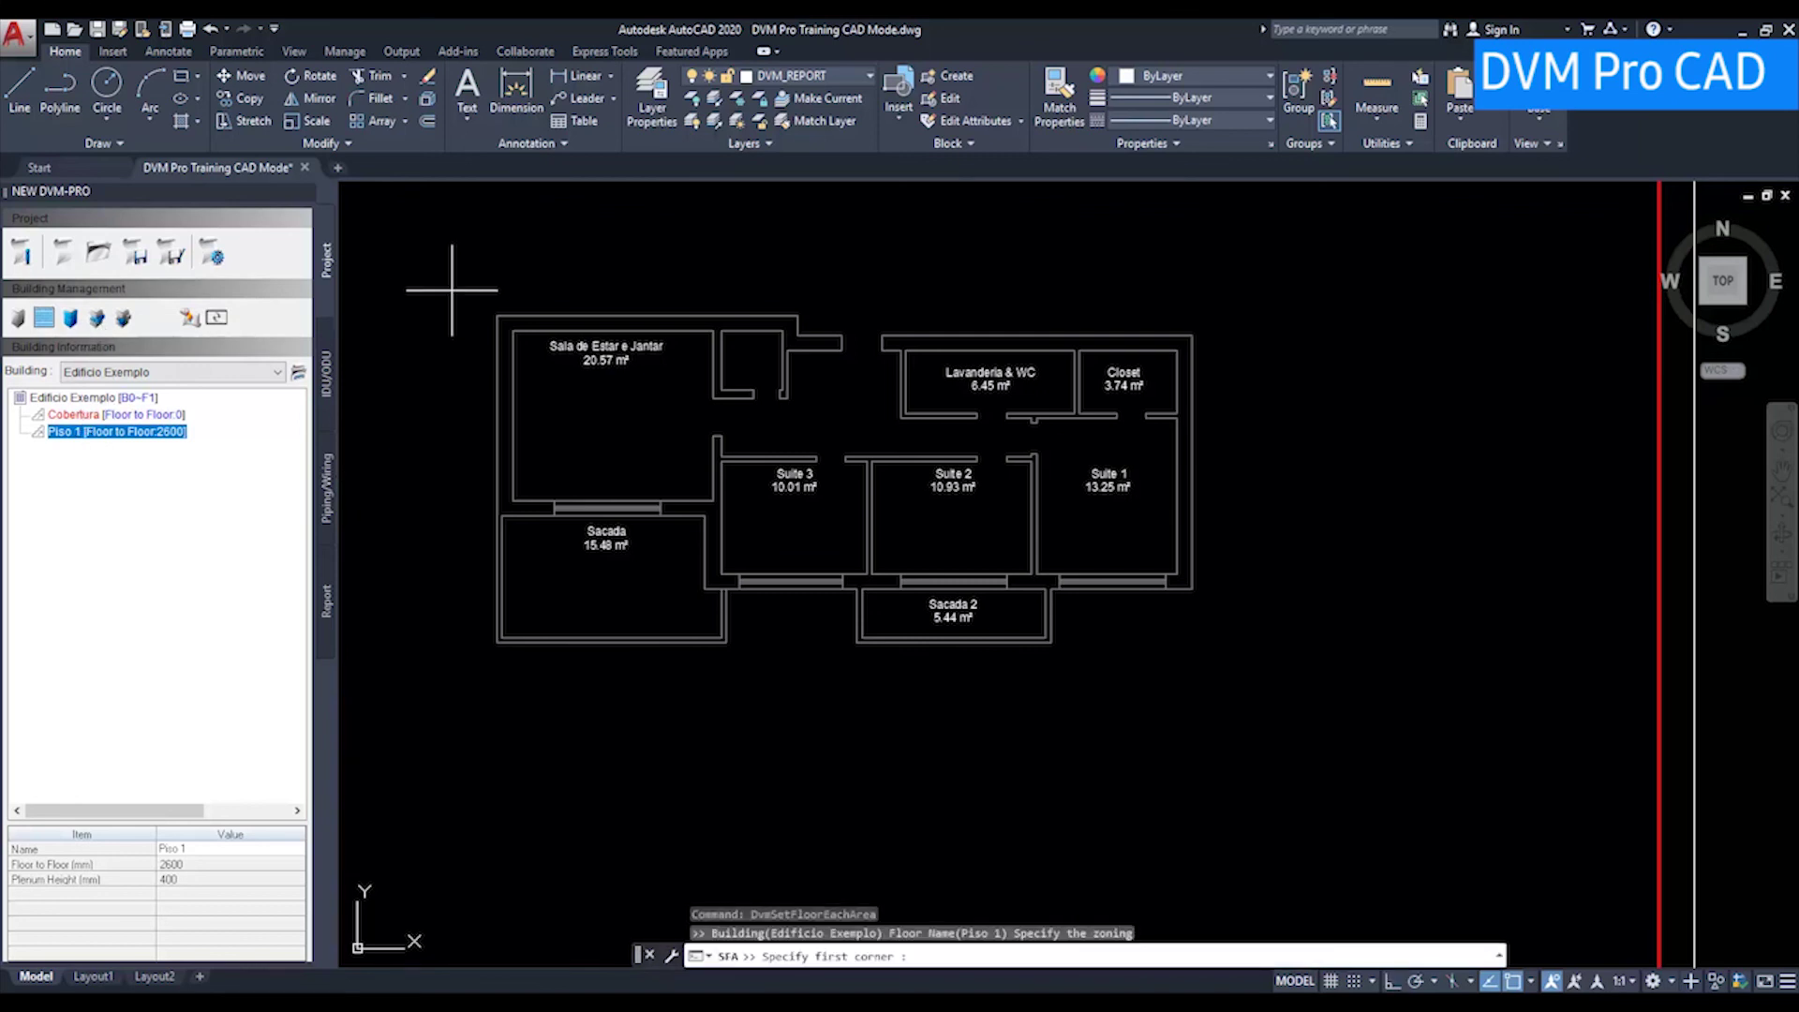
- Define Piso 1's floor area from the plan's top-left corner to its bottom-right corner
{"action": "left_click", "coordinate": [496, 315]}
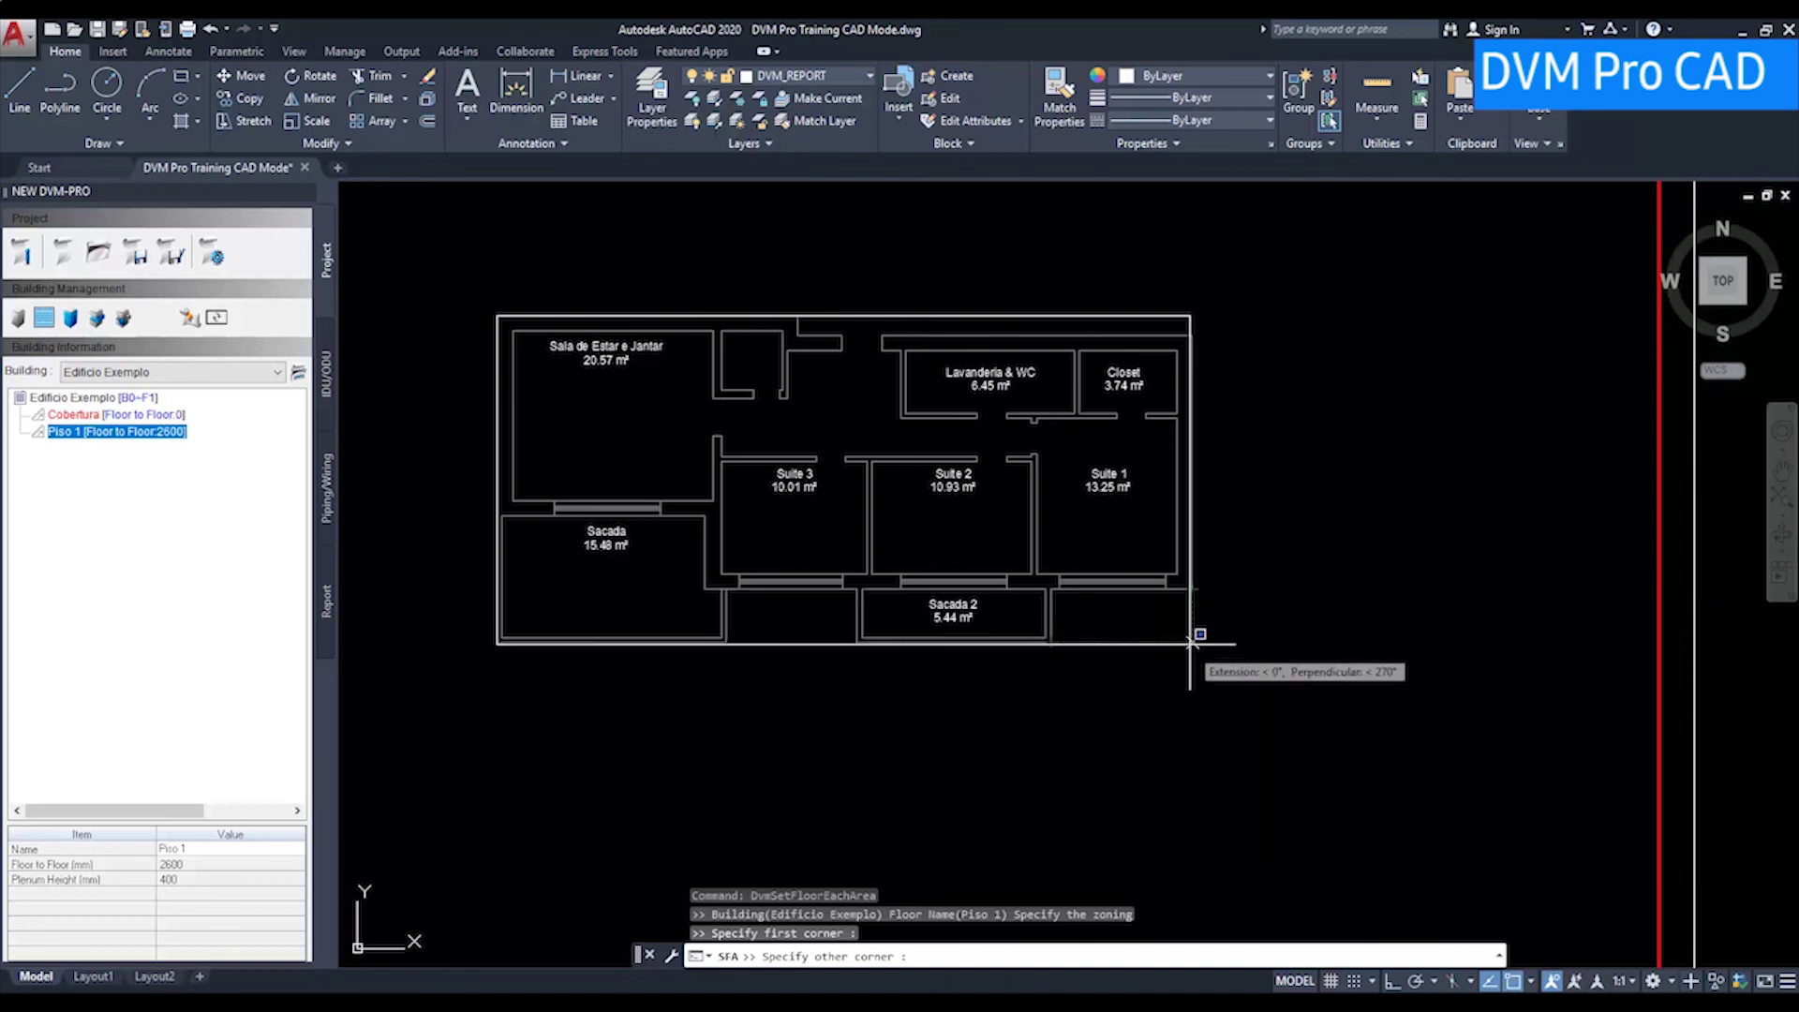
{"action": "left_click", "coordinate": [1191, 643]}
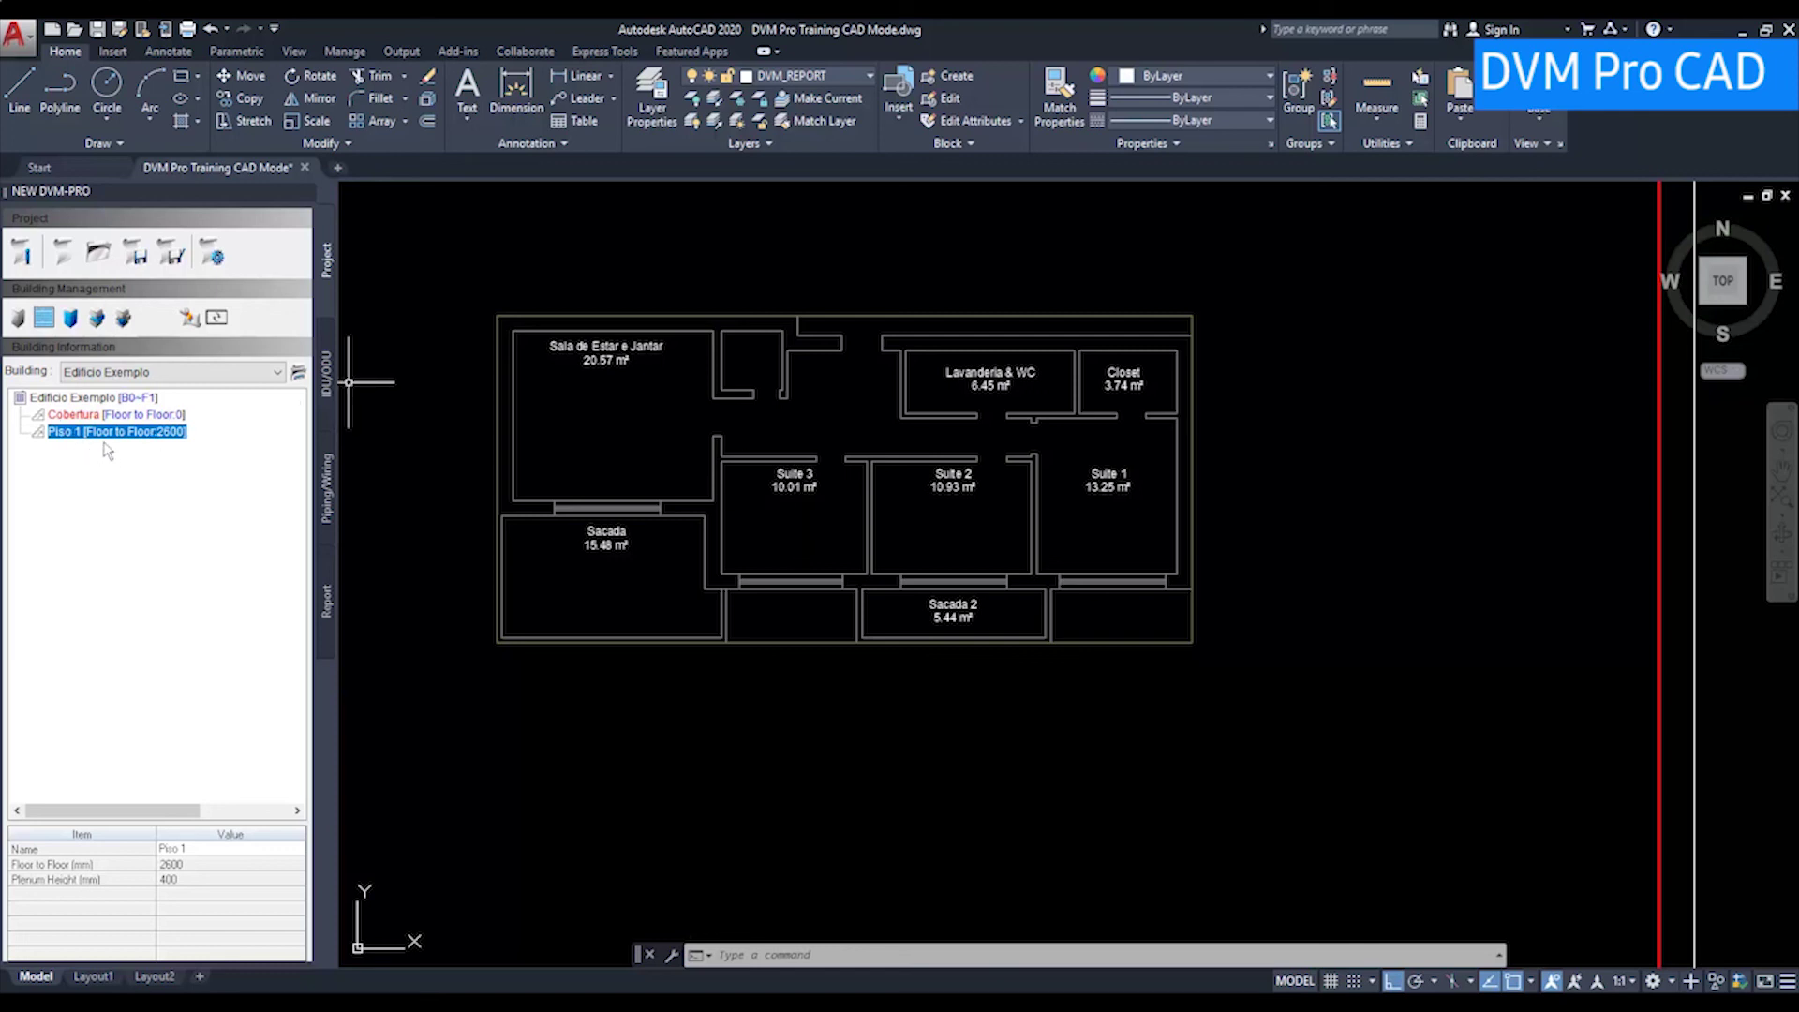
- Check the Cobertura and Piso 1 floor properties in the building tree, then zoom to Piso 1's plan
{"action": "scroll", "coordinate": [699, 381], "scroll_direction": "down", "scroll_amount": 3}
{"action": "scroll", "coordinate": [694, 403], "scroll_direction": "down", "scroll_amount": 2}
{"action": "mouse_move", "coordinate": [681, 410]}
{"action": "middle_mouse_down"}
{"action": "mouse_move", "coordinate": [813, 497]}
{"action": "mouse_move", "coordinate": [836, 321]}
{"action": "middle_mouse_up"}
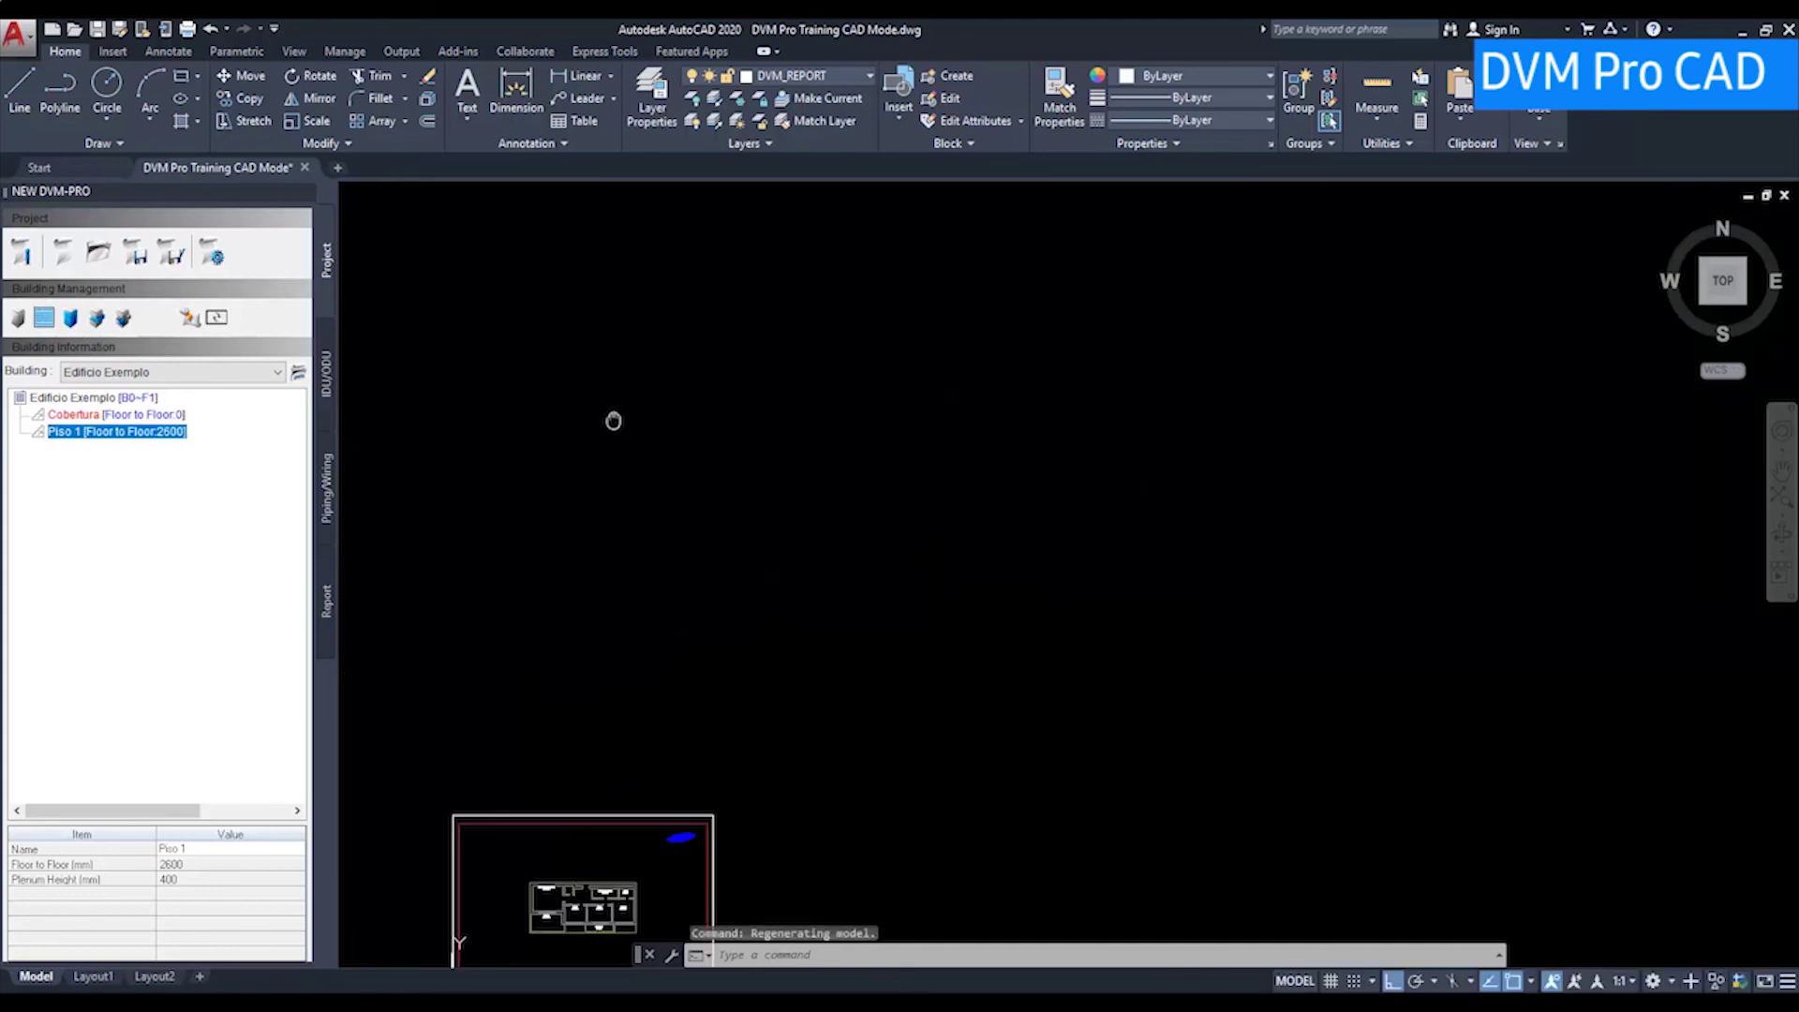
{"action": "left_click", "coordinate": [101, 415]}
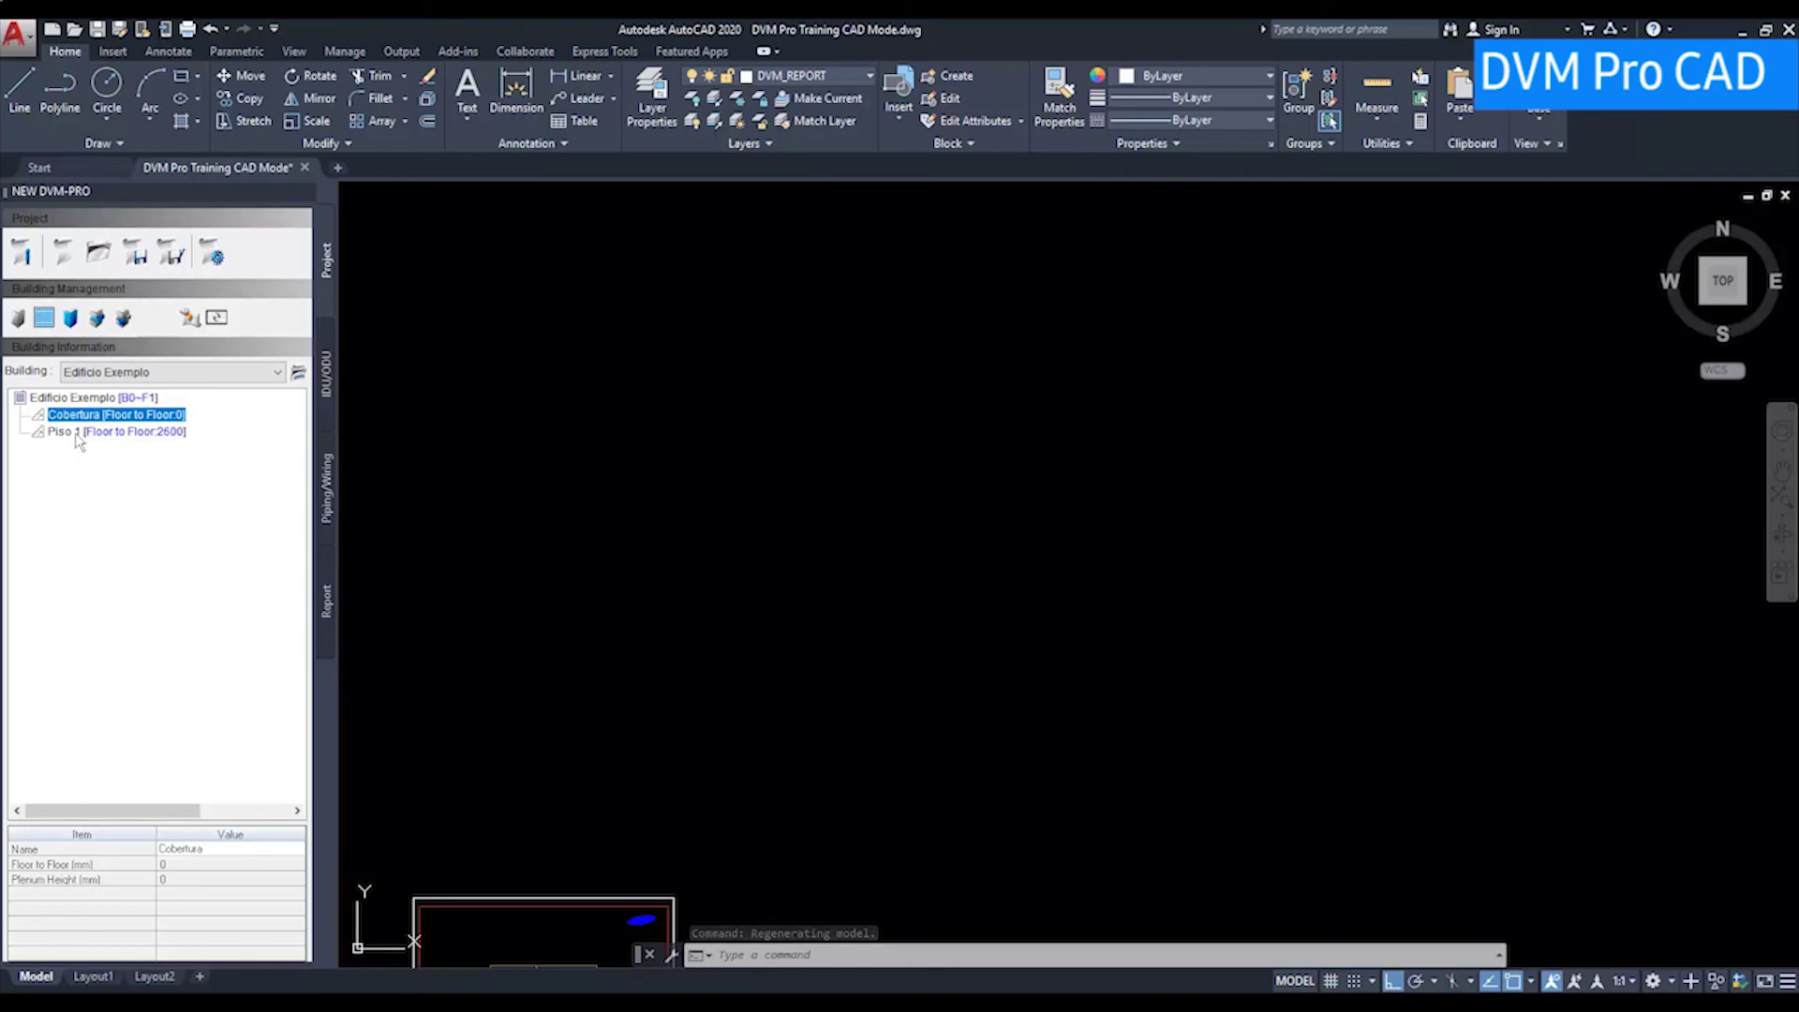
{"action": "left_click", "coordinate": [77, 433]}
{"action": "double_click", "coordinate": [79, 437]}
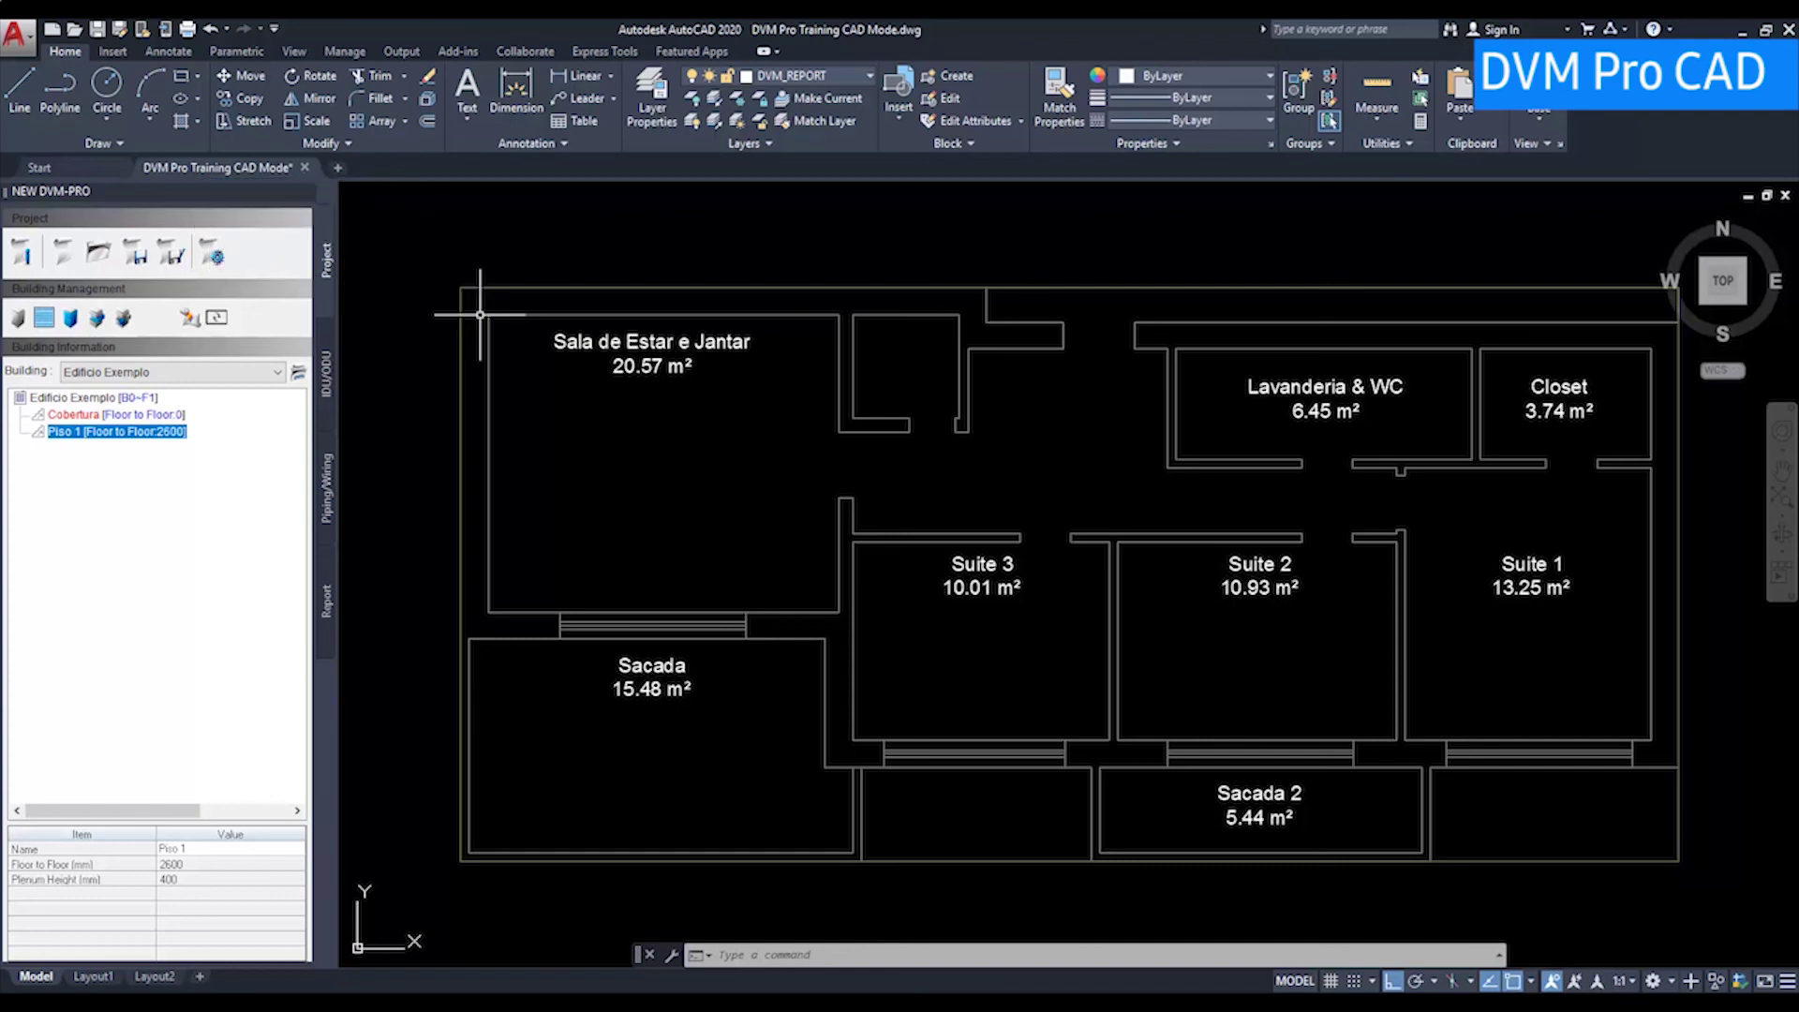
- Window-select every object in the floor plan, from top-left to far bottom-right corner
{"action": "left_click", "coordinate": [431, 272]}
{"action": "scroll", "coordinate": [431, 272], "scroll_direction": "down", "scroll_amount": 2}
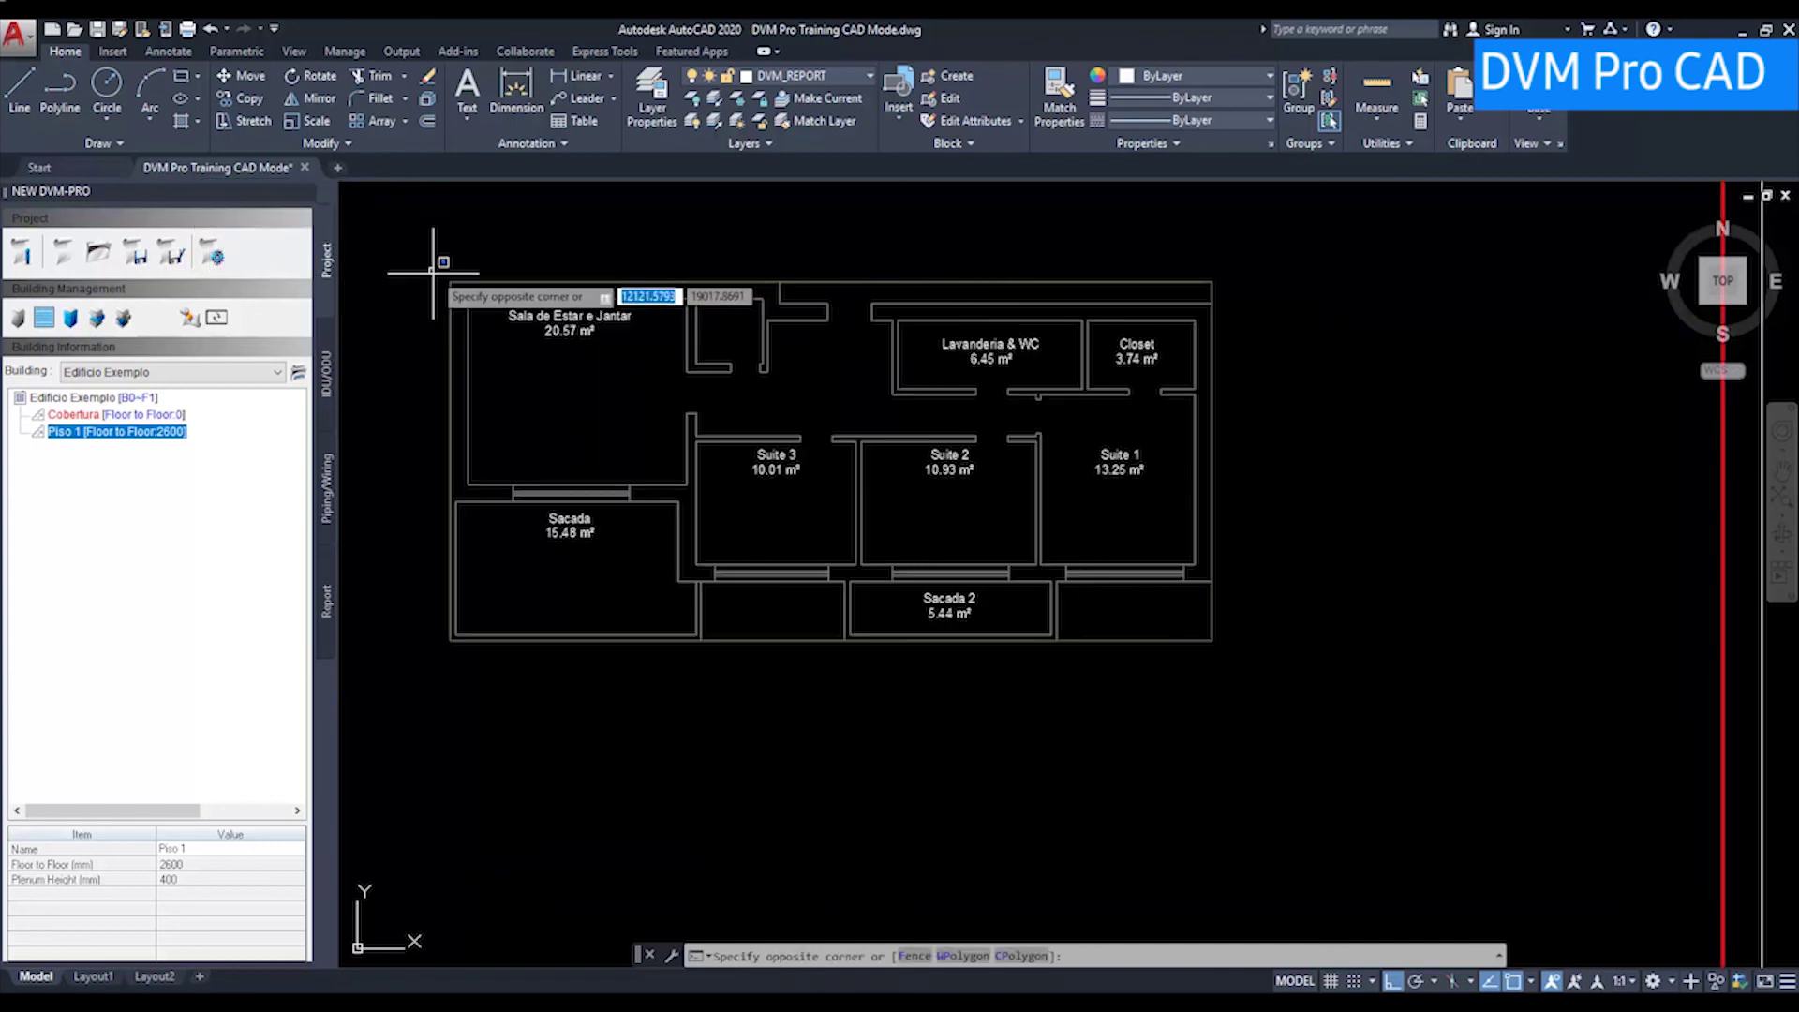
{"action": "scroll", "coordinate": [431, 272], "scroll_direction": "down", "scroll_amount": 3}
{"action": "scroll", "coordinate": [639, 428], "scroll_direction": "up", "scroll_amount": 2}
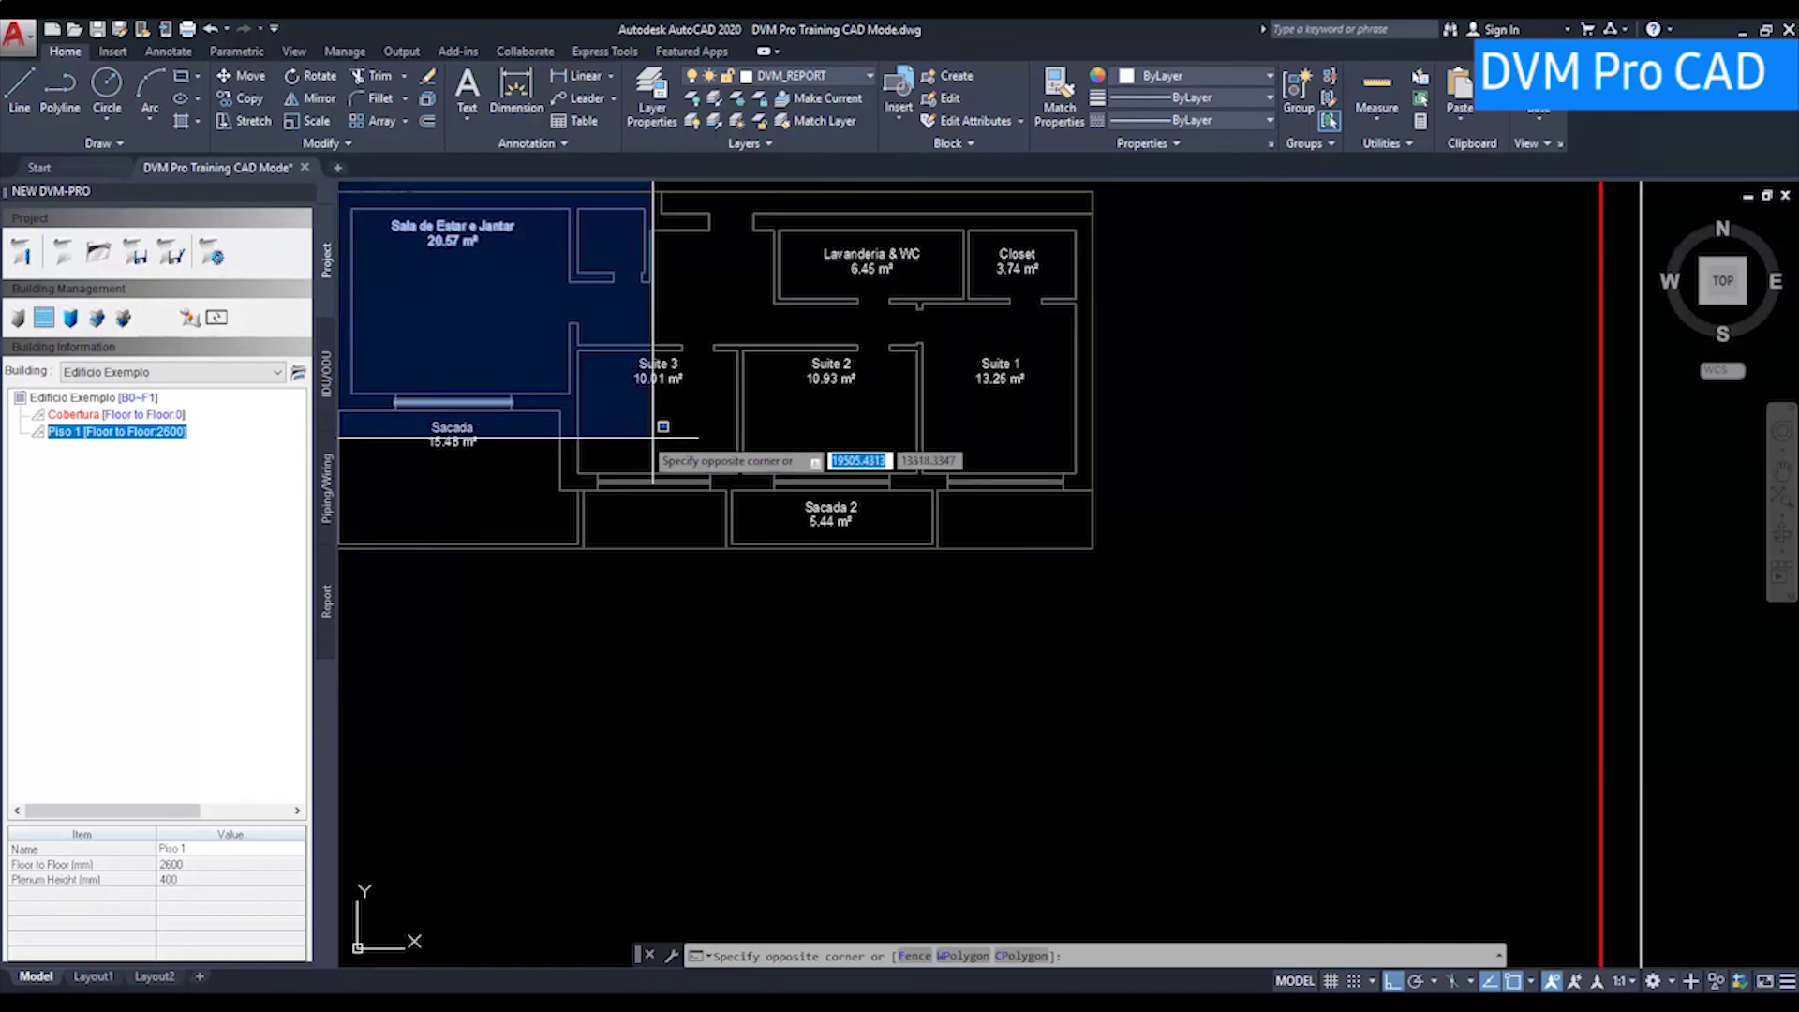
{"action": "middle_click_drag", "start_coordinate": [715, 490], "coordinate": [1051, 592]}
{"action": "left_click", "coordinate": [1329, 683]}
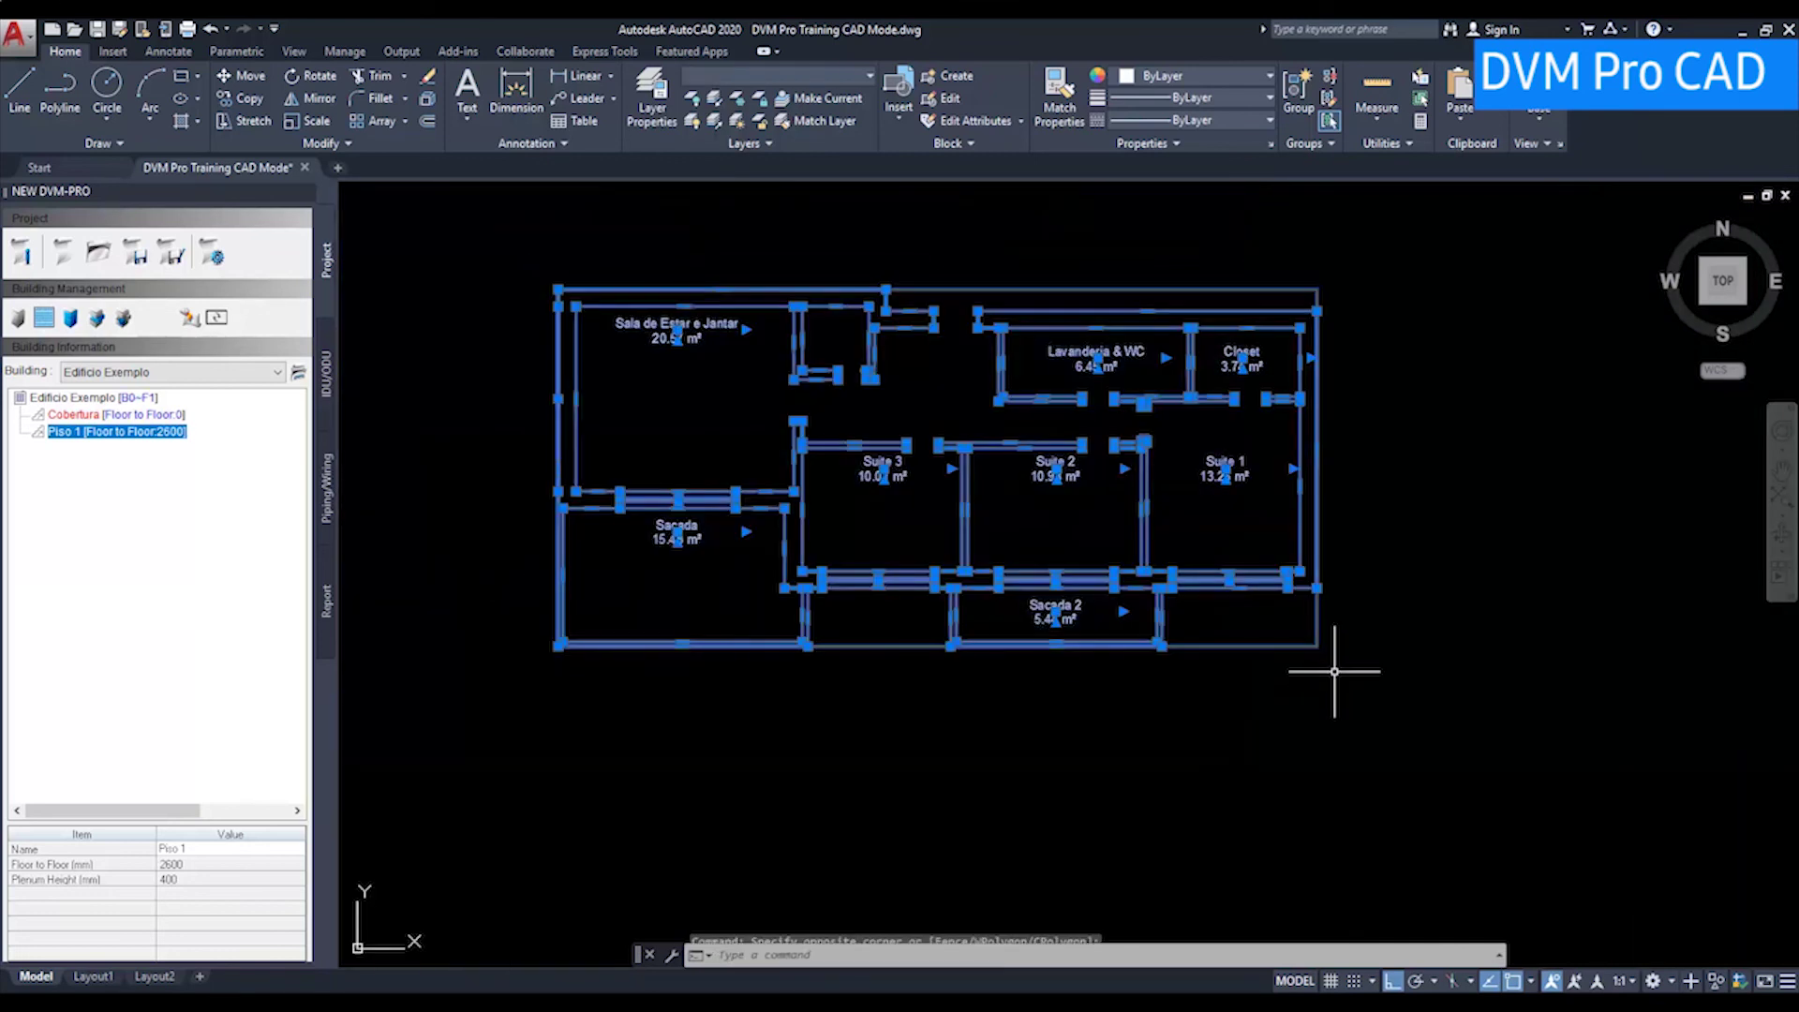
- Lock the Arq and 0 layers and clear the selection
{"action": "left_click", "coordinate": [819, 75]}
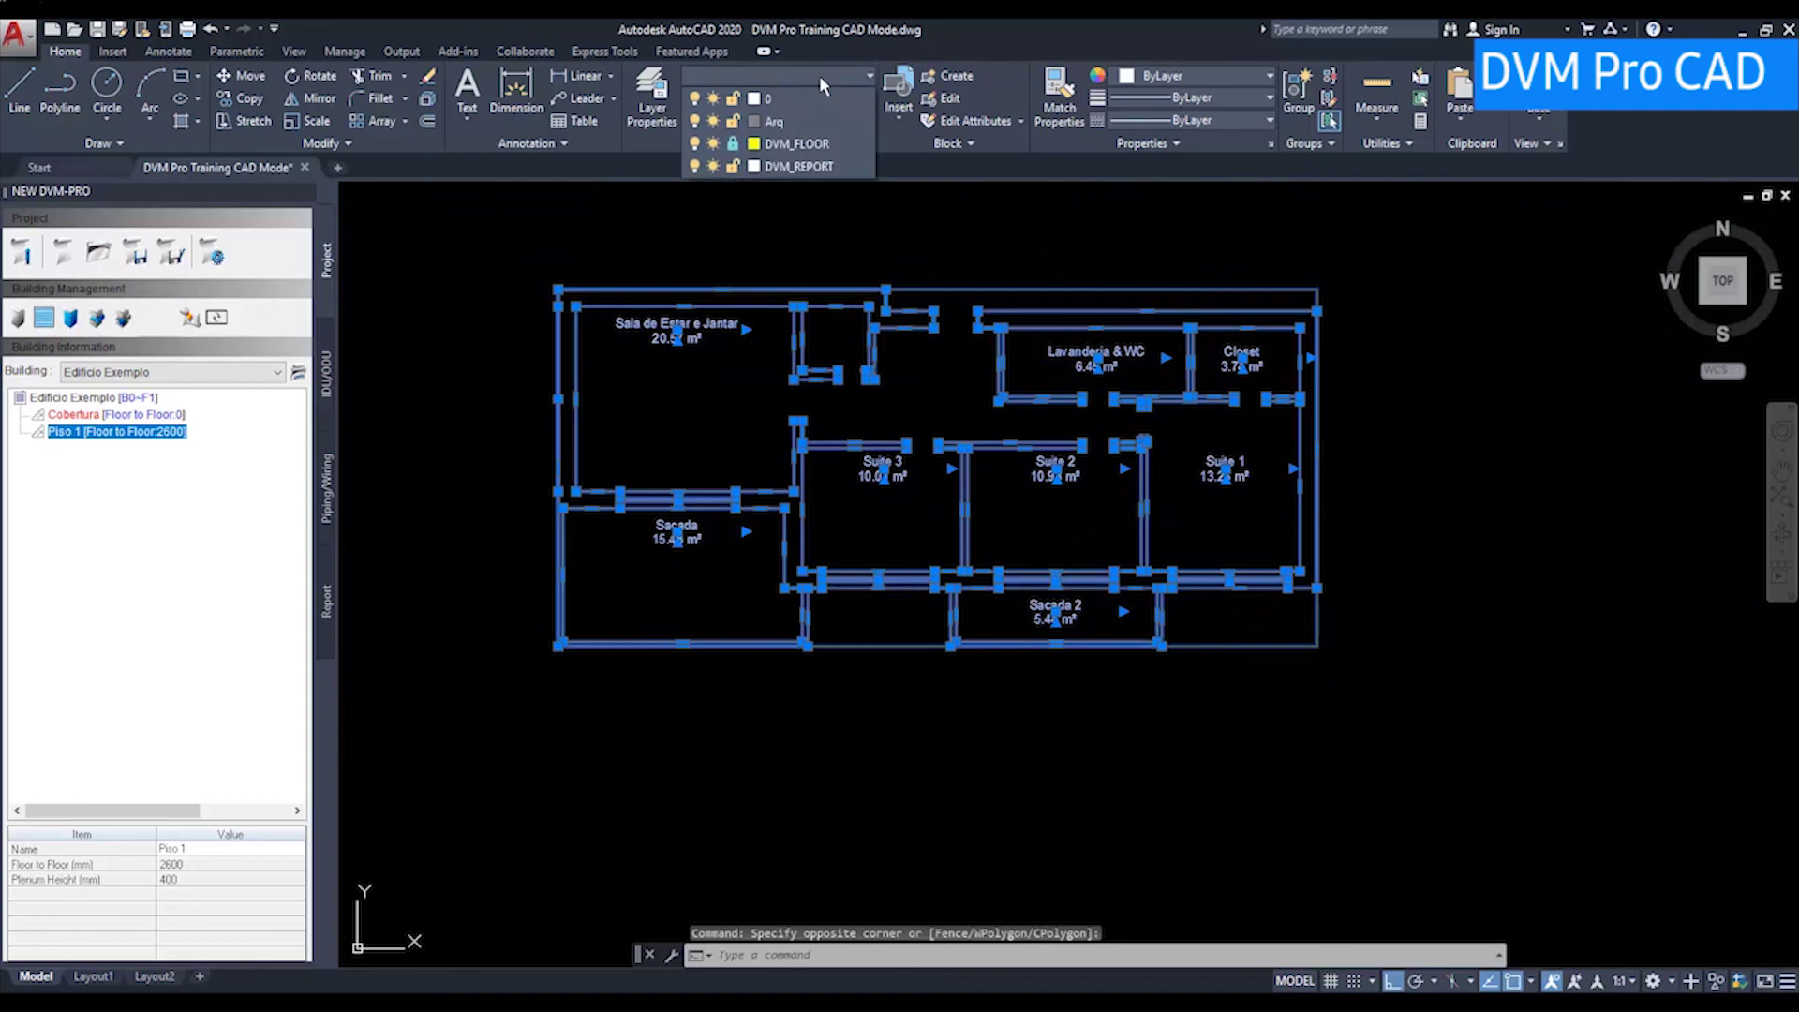
{"action": "left_click", "coordinate": [733, 121]}
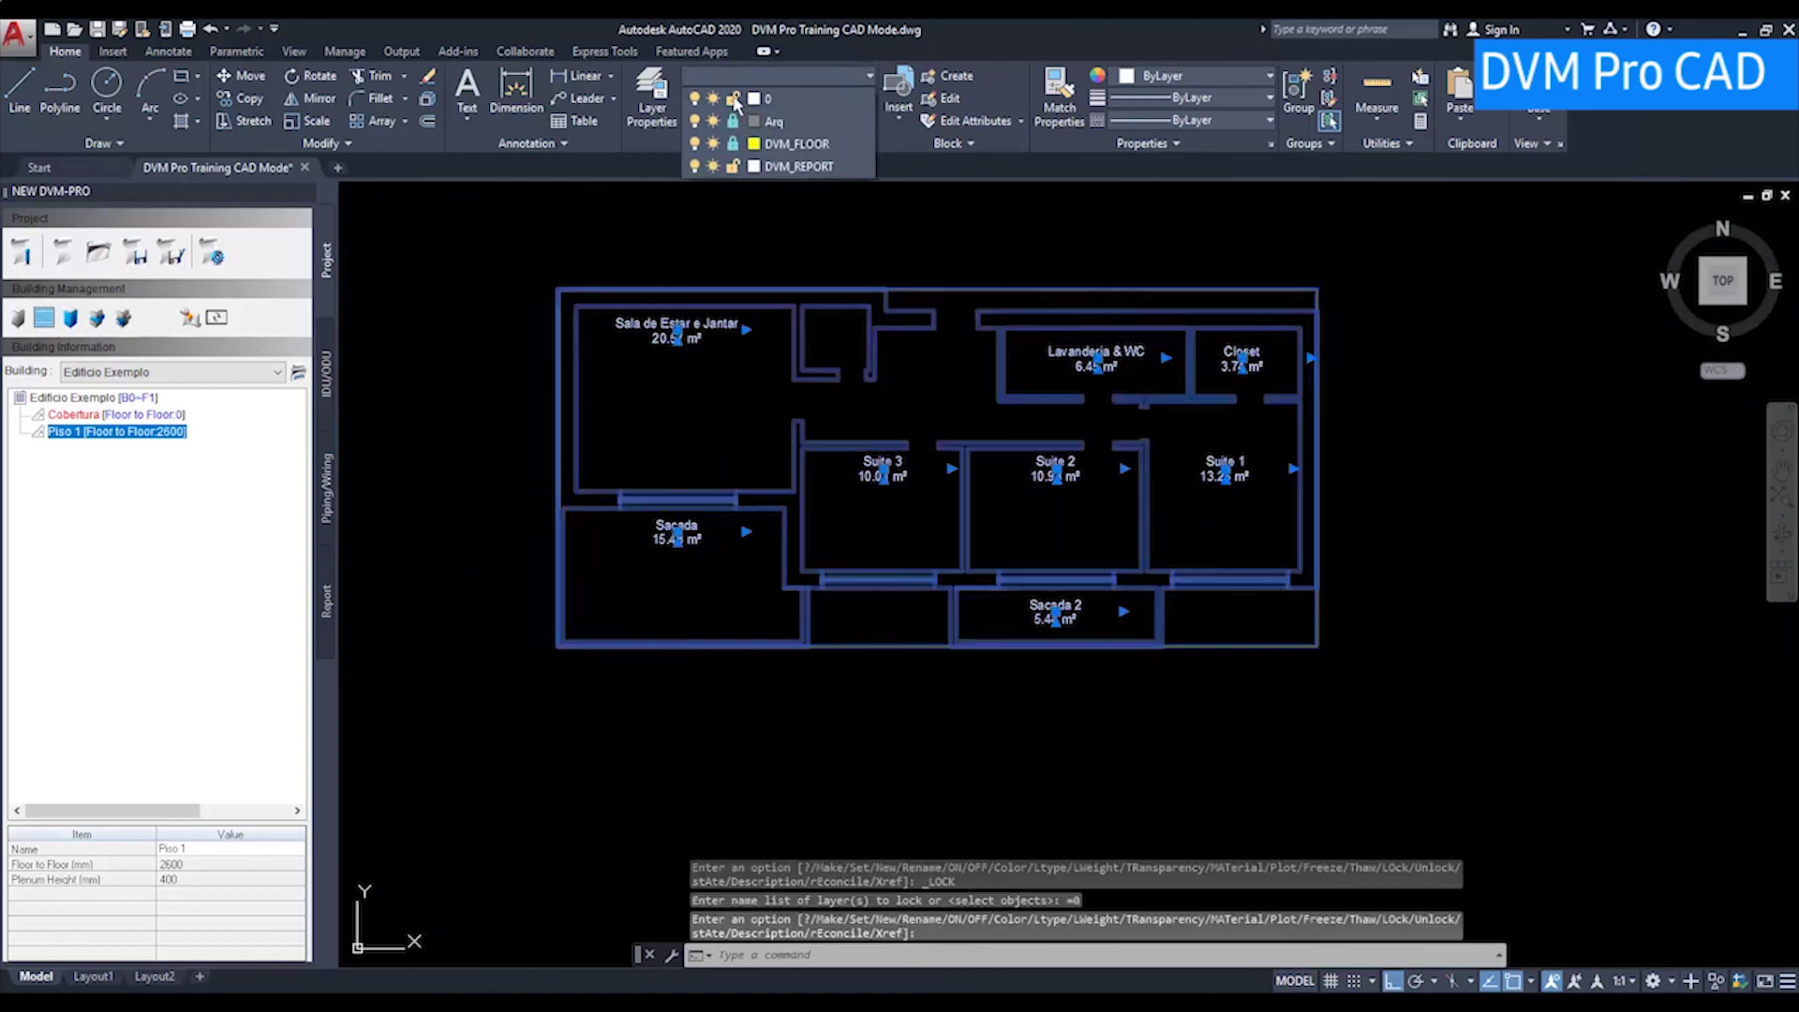
{"action": "left_click", "coordinate": [735, 99]}
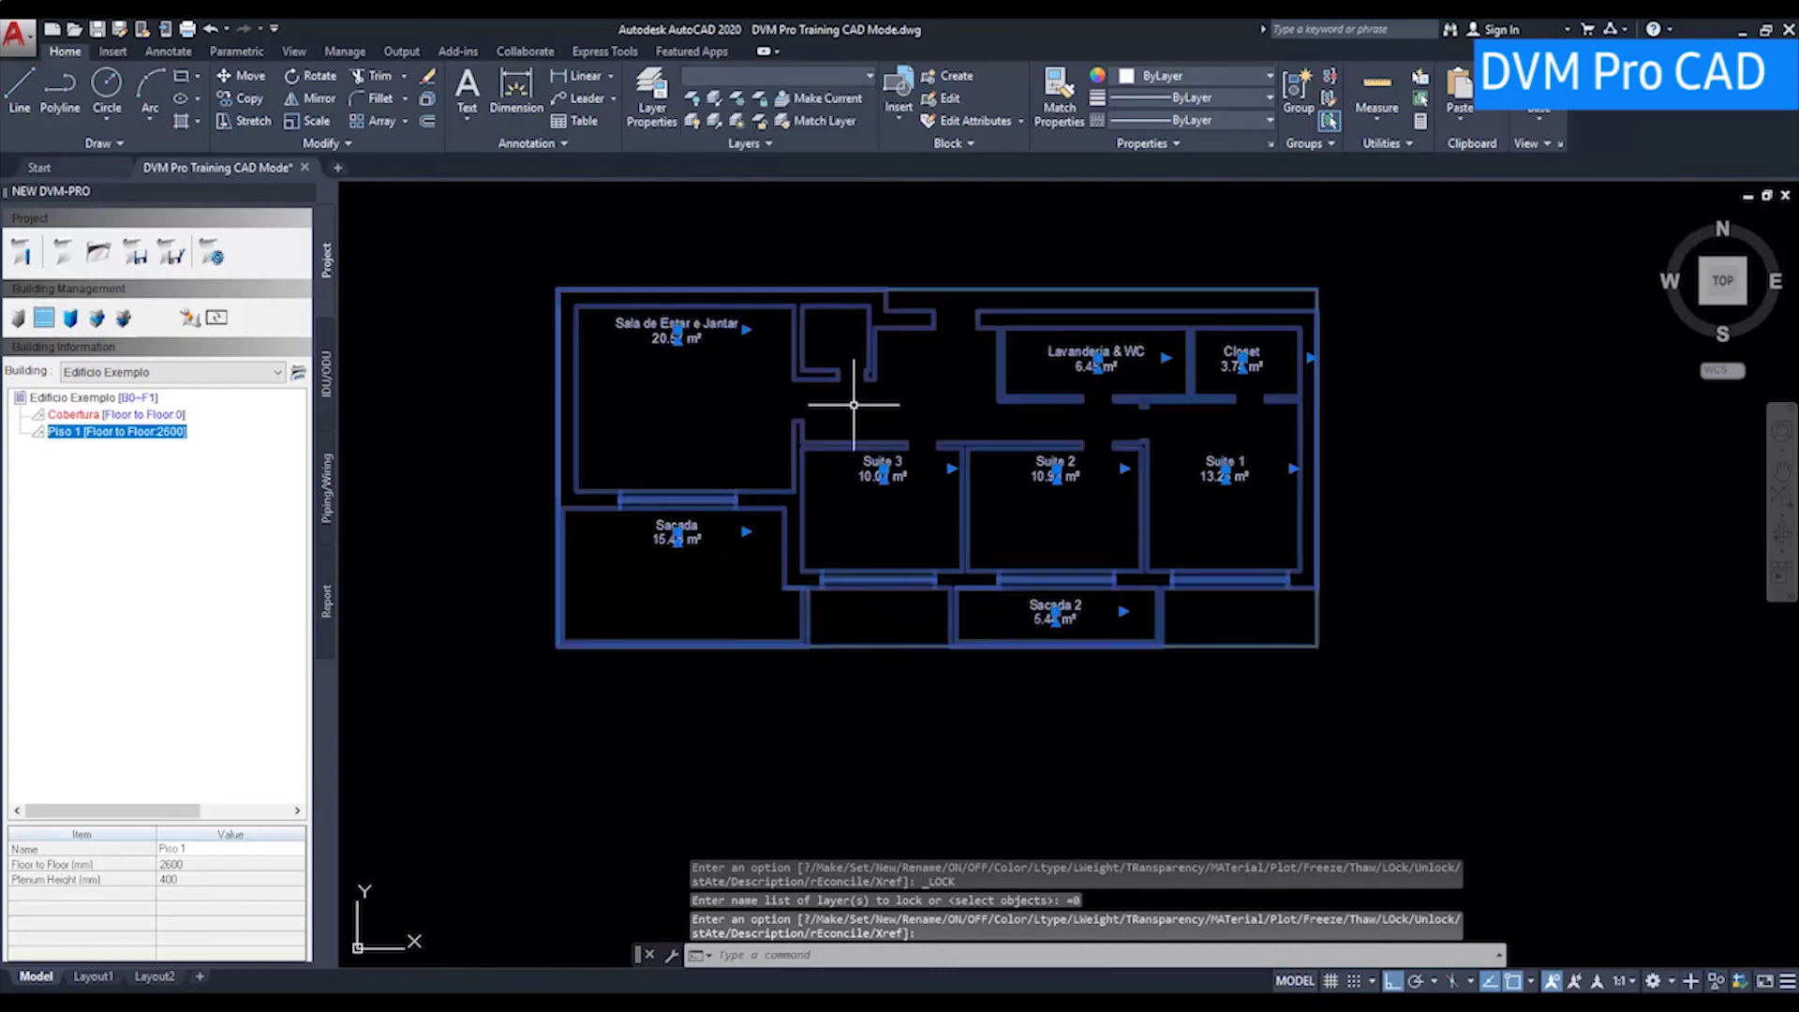
{"action": "key", "text": "Escape"}
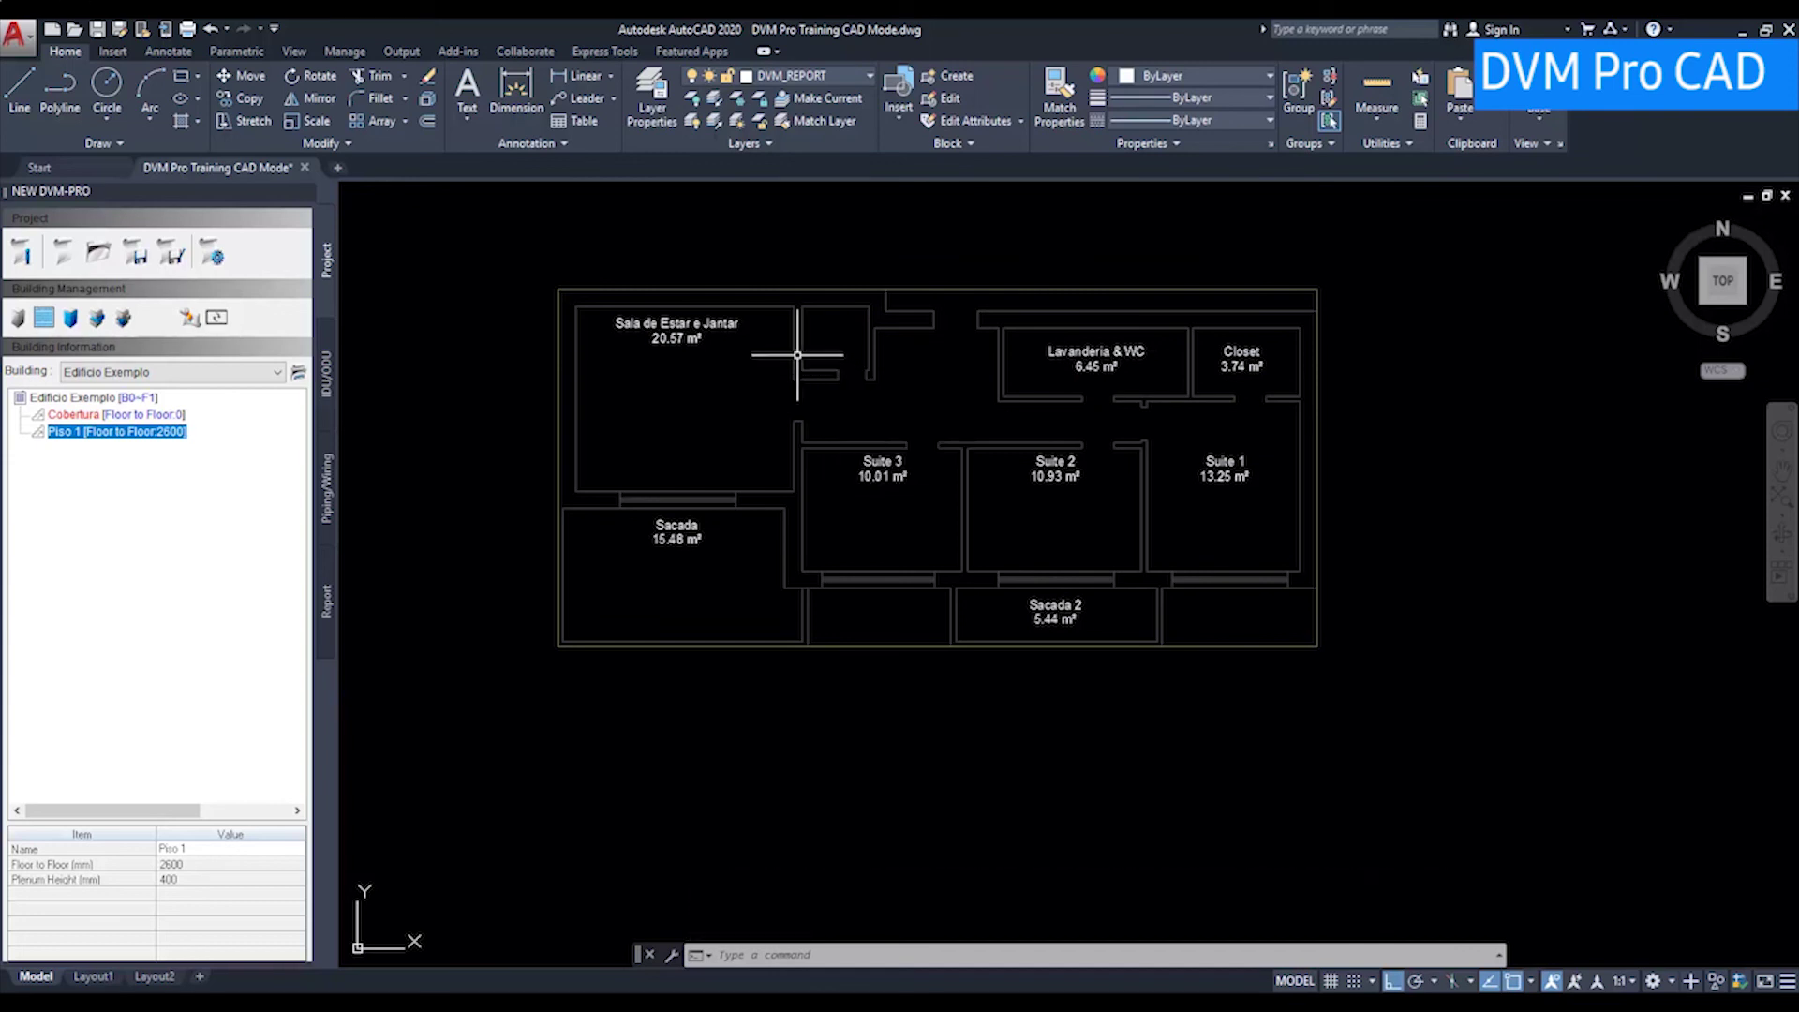
{"action": "left_click", "coordinate": [819, 80]}
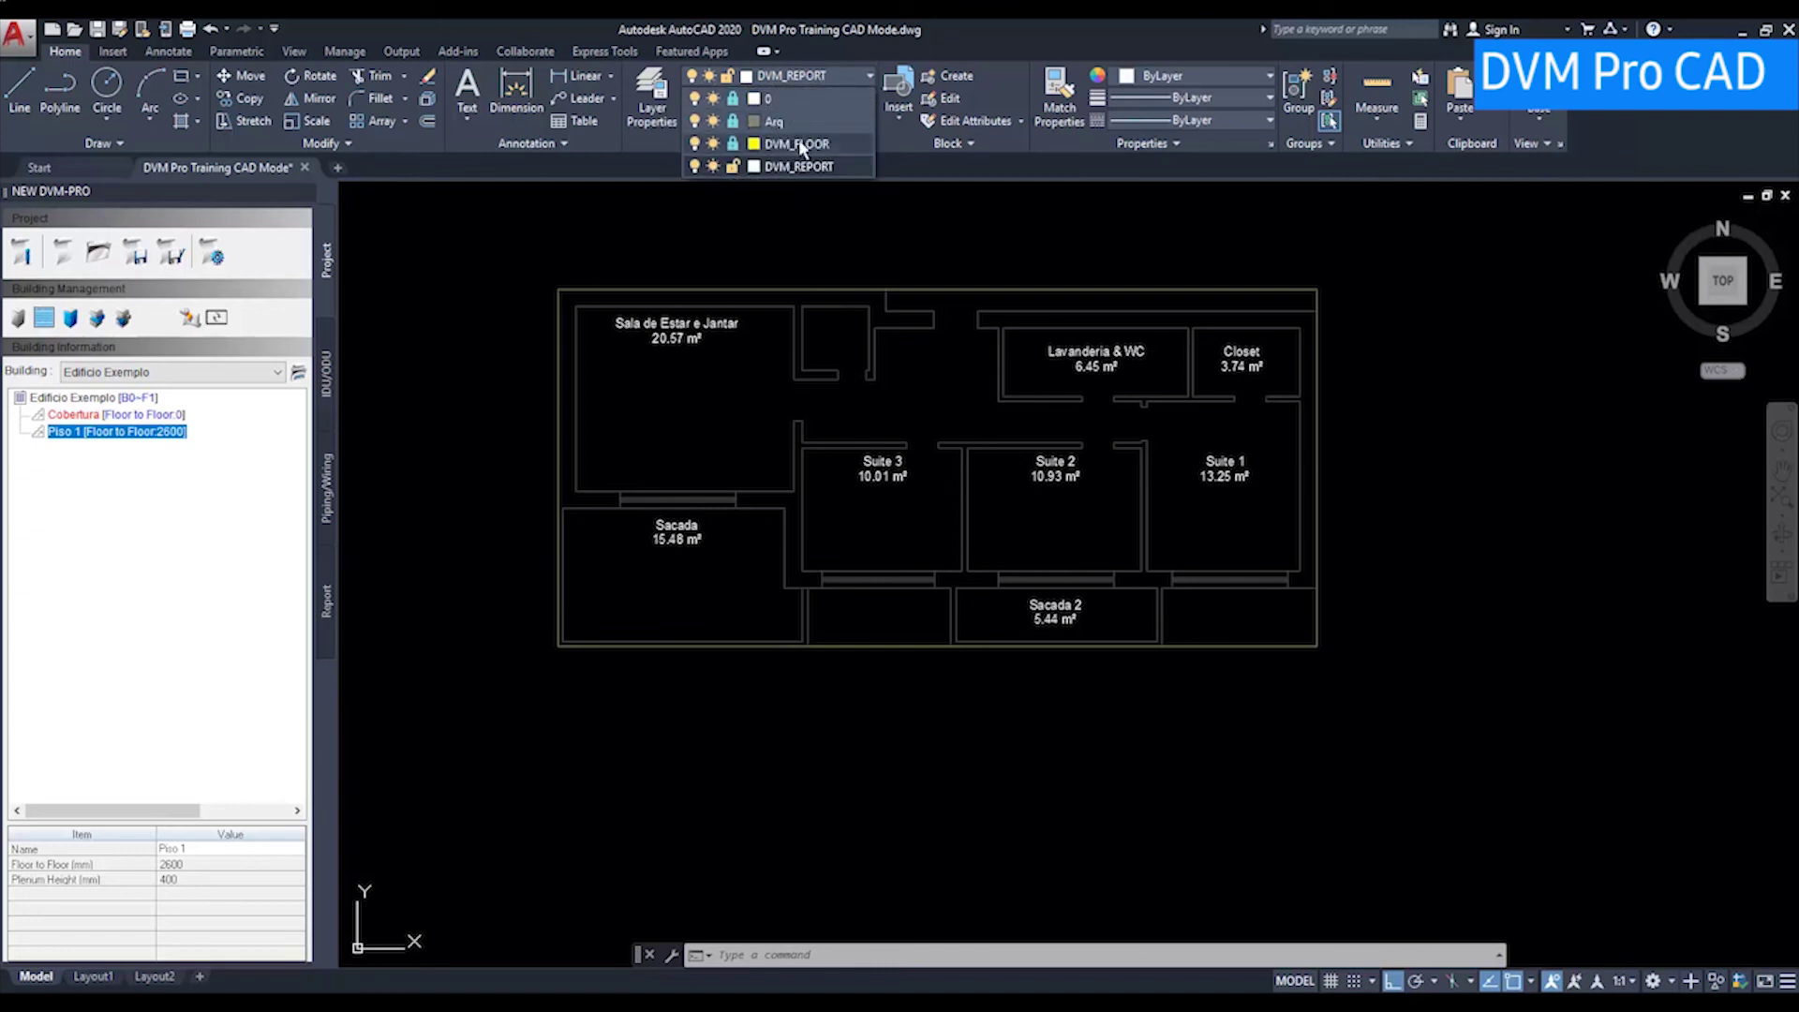
{"action": "left_click", "coordinate": [817, 245]}
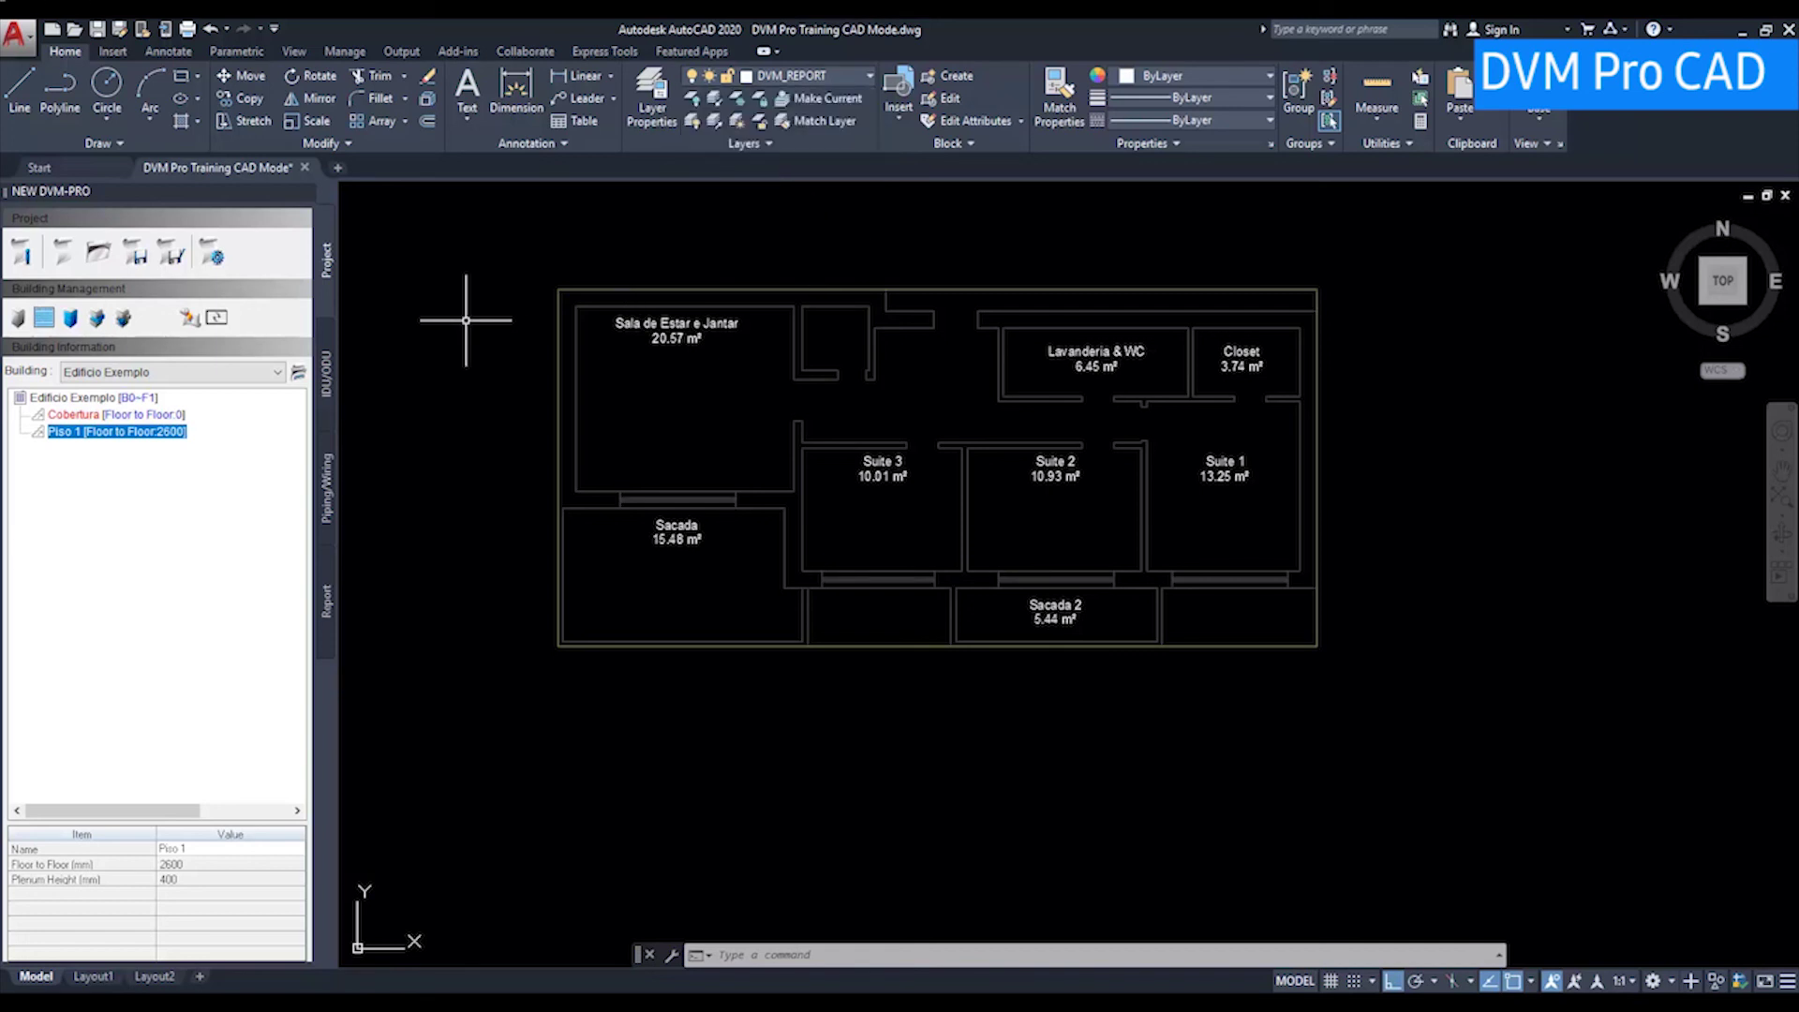
{"action": "left_click", "coordinate": [824, 81]}
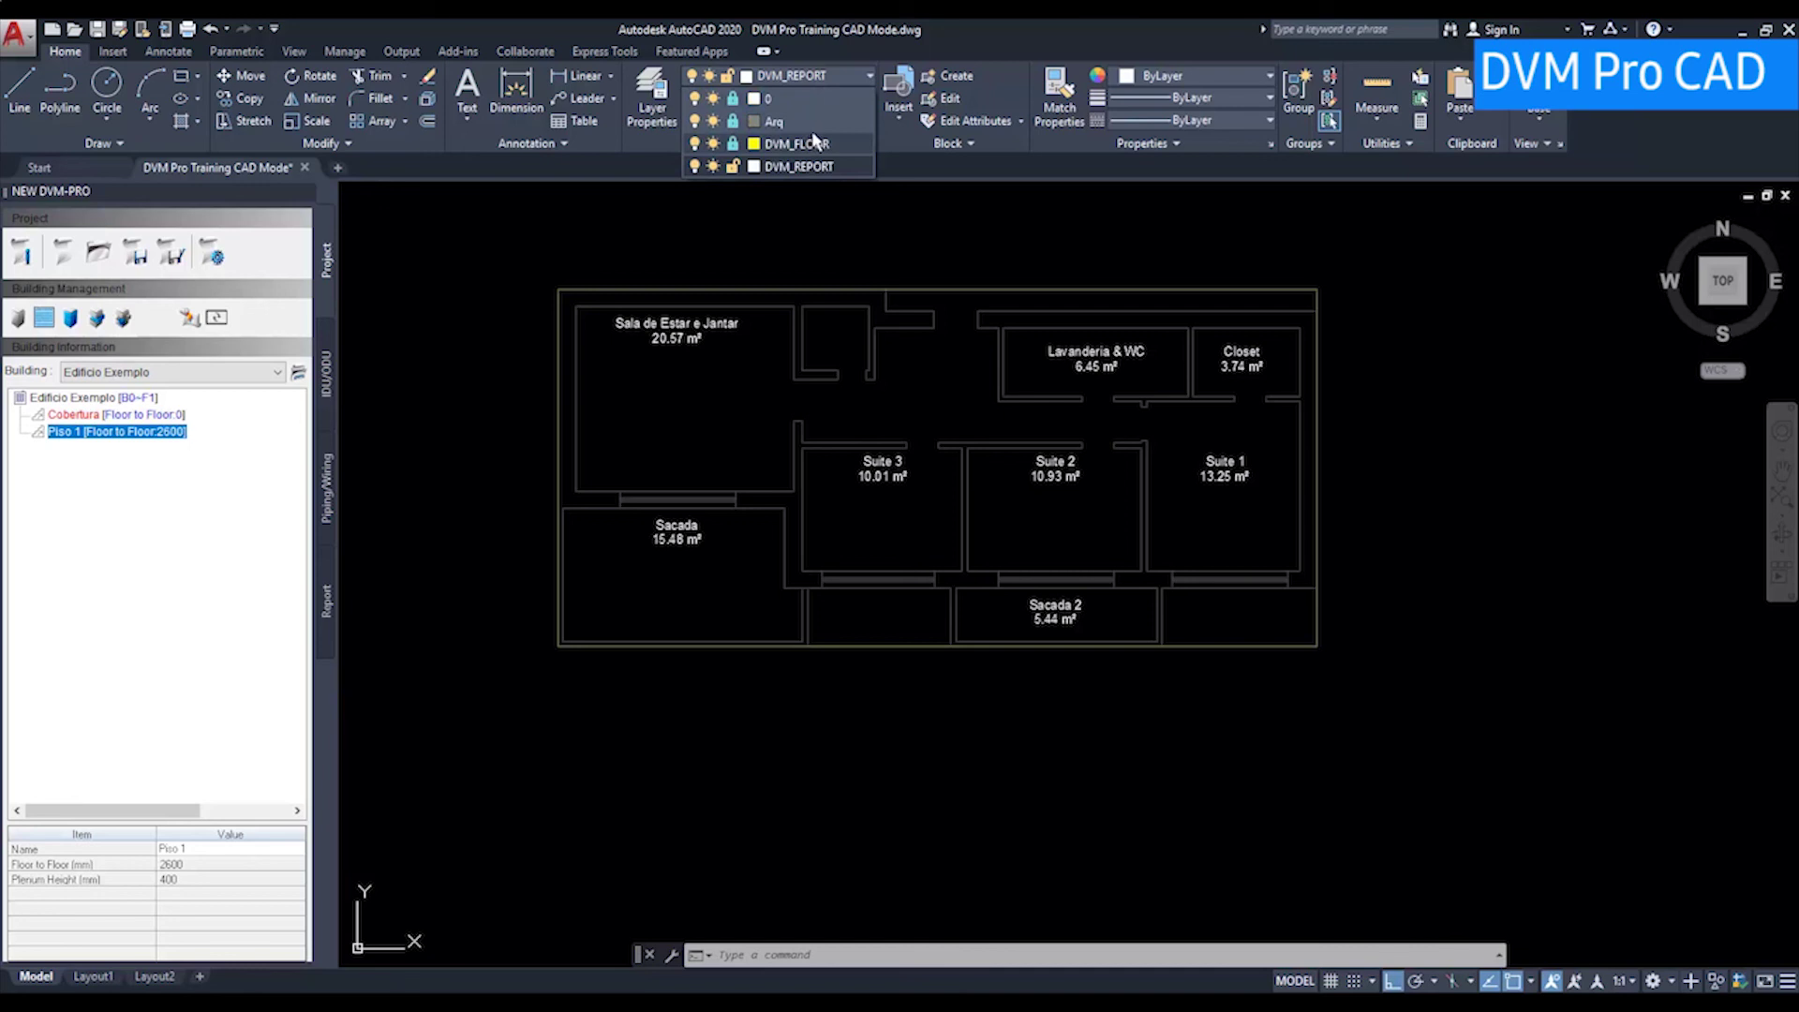
{"action": "left_click", "coordinate": [508, 319]}
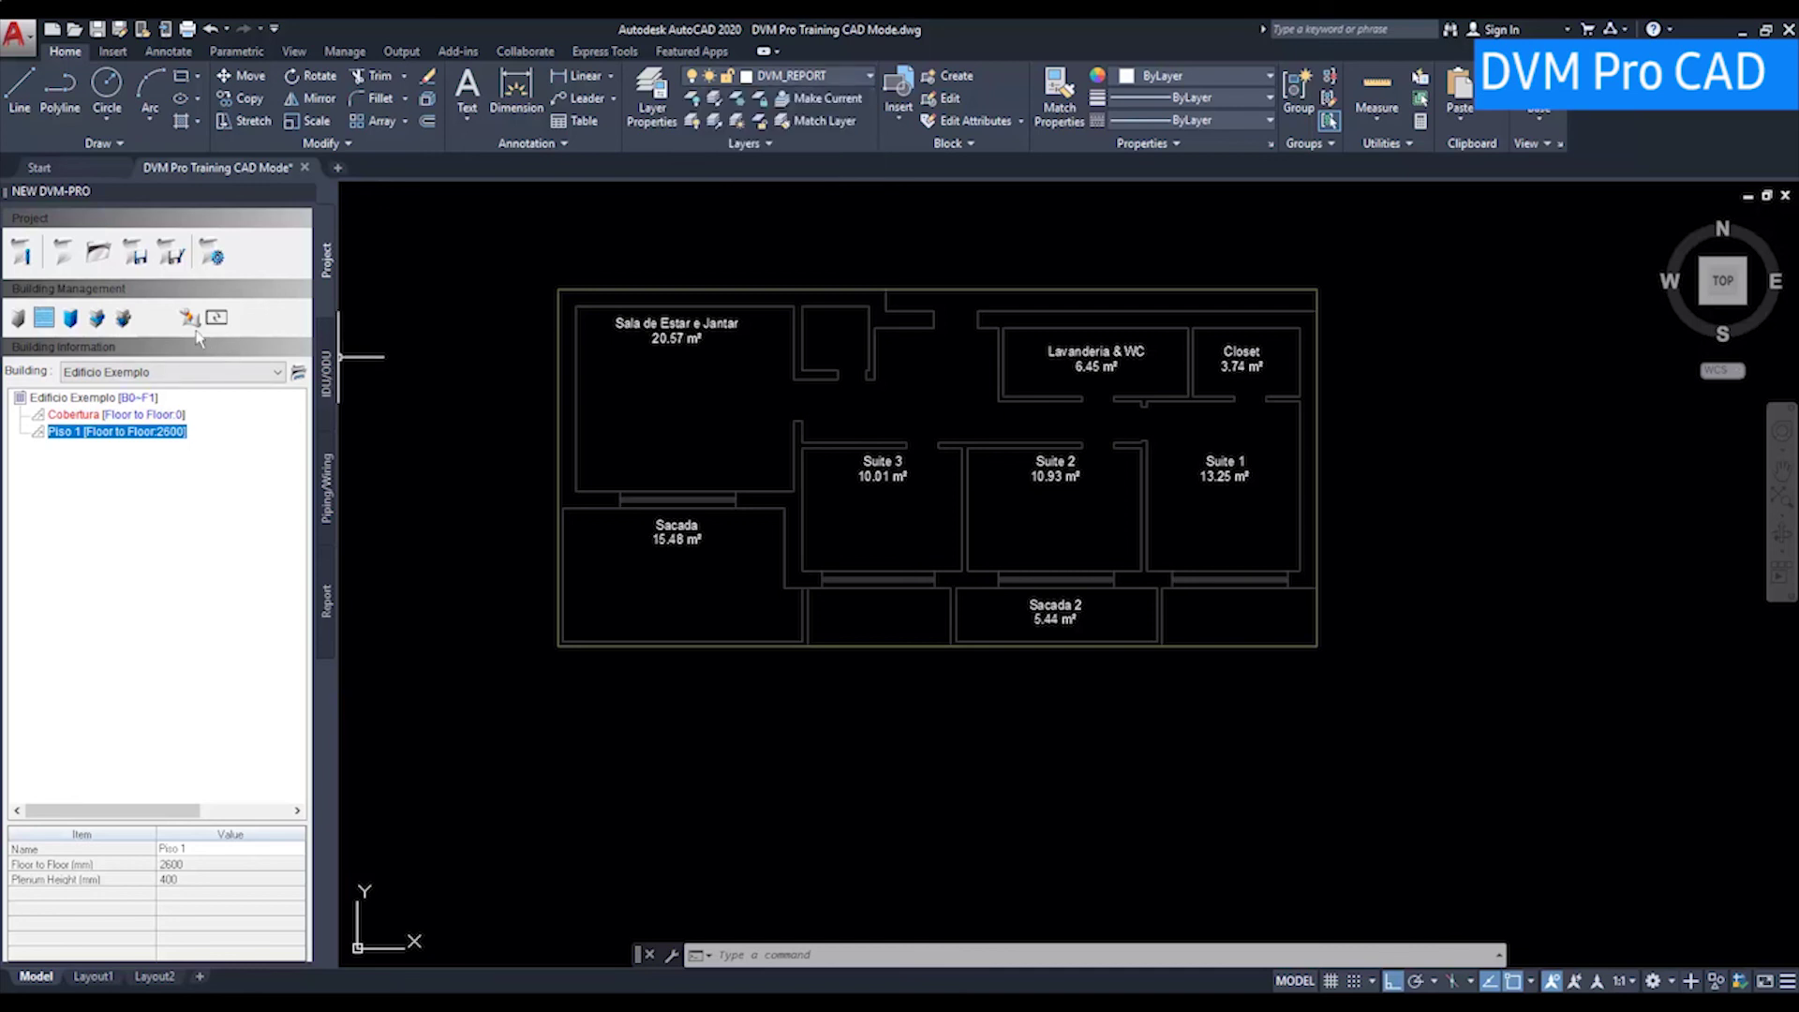